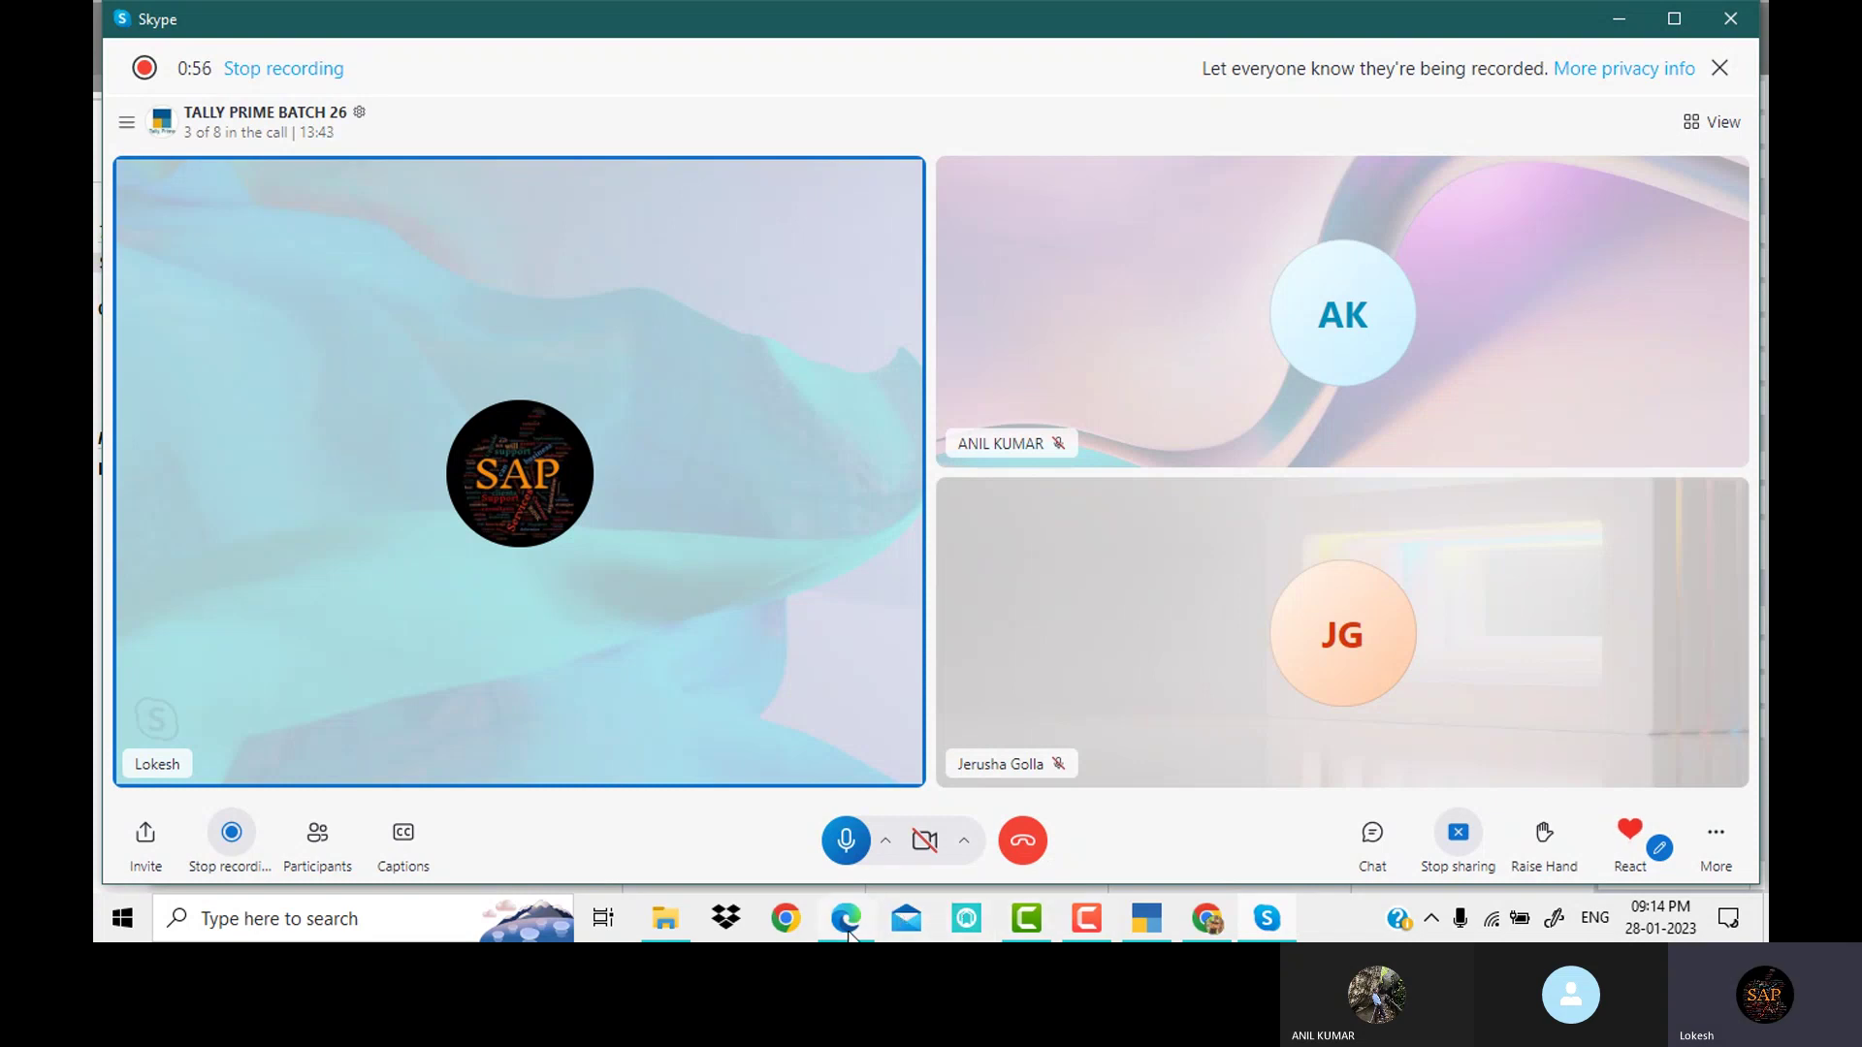
# Bring up the Andhra Traders VAT problem PDF in Edge and switch to TallyPrime, leaving the open report
pyautogui.moveTo(853, 937)
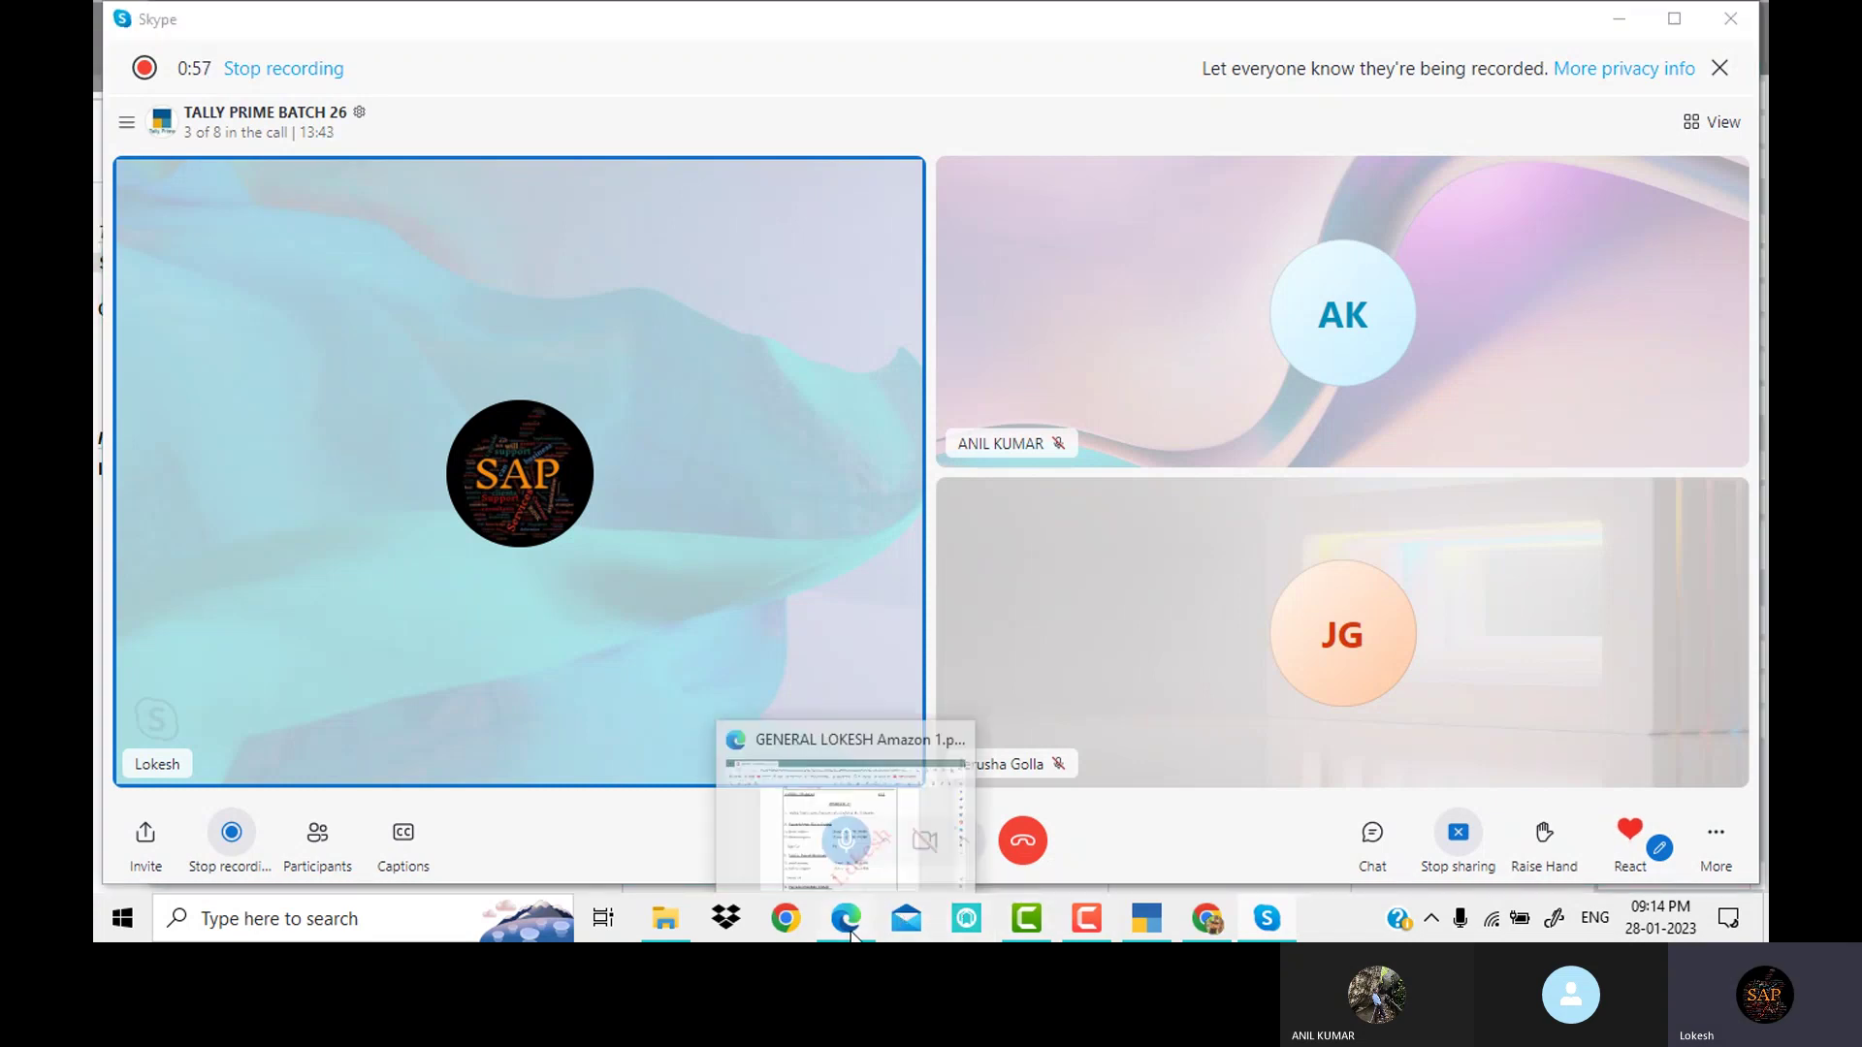
pyautogui.click(850, 930)
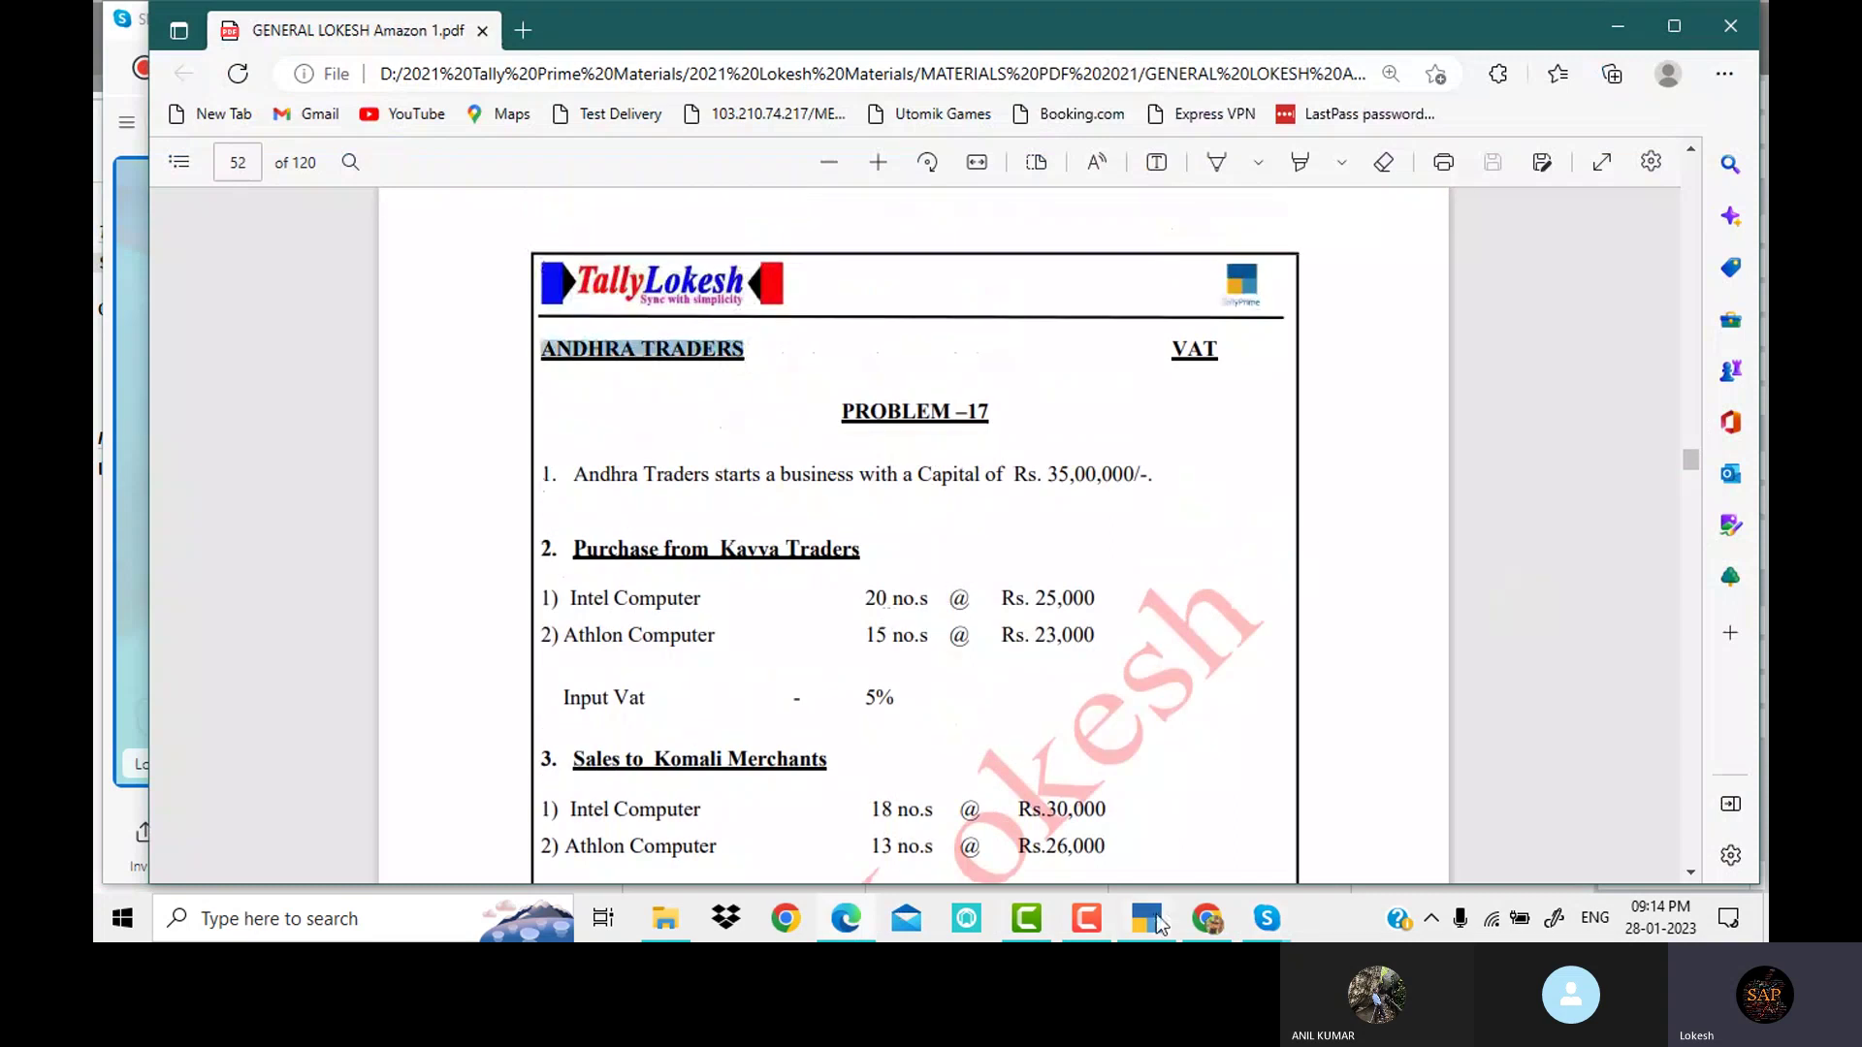
pyautogui.click(1146, 918)
pyautogui.press('Escape')
# Create a new company named ANDHRA TRADERS with Andhra Pradesh as its state
pyautogui.click(286, 58)
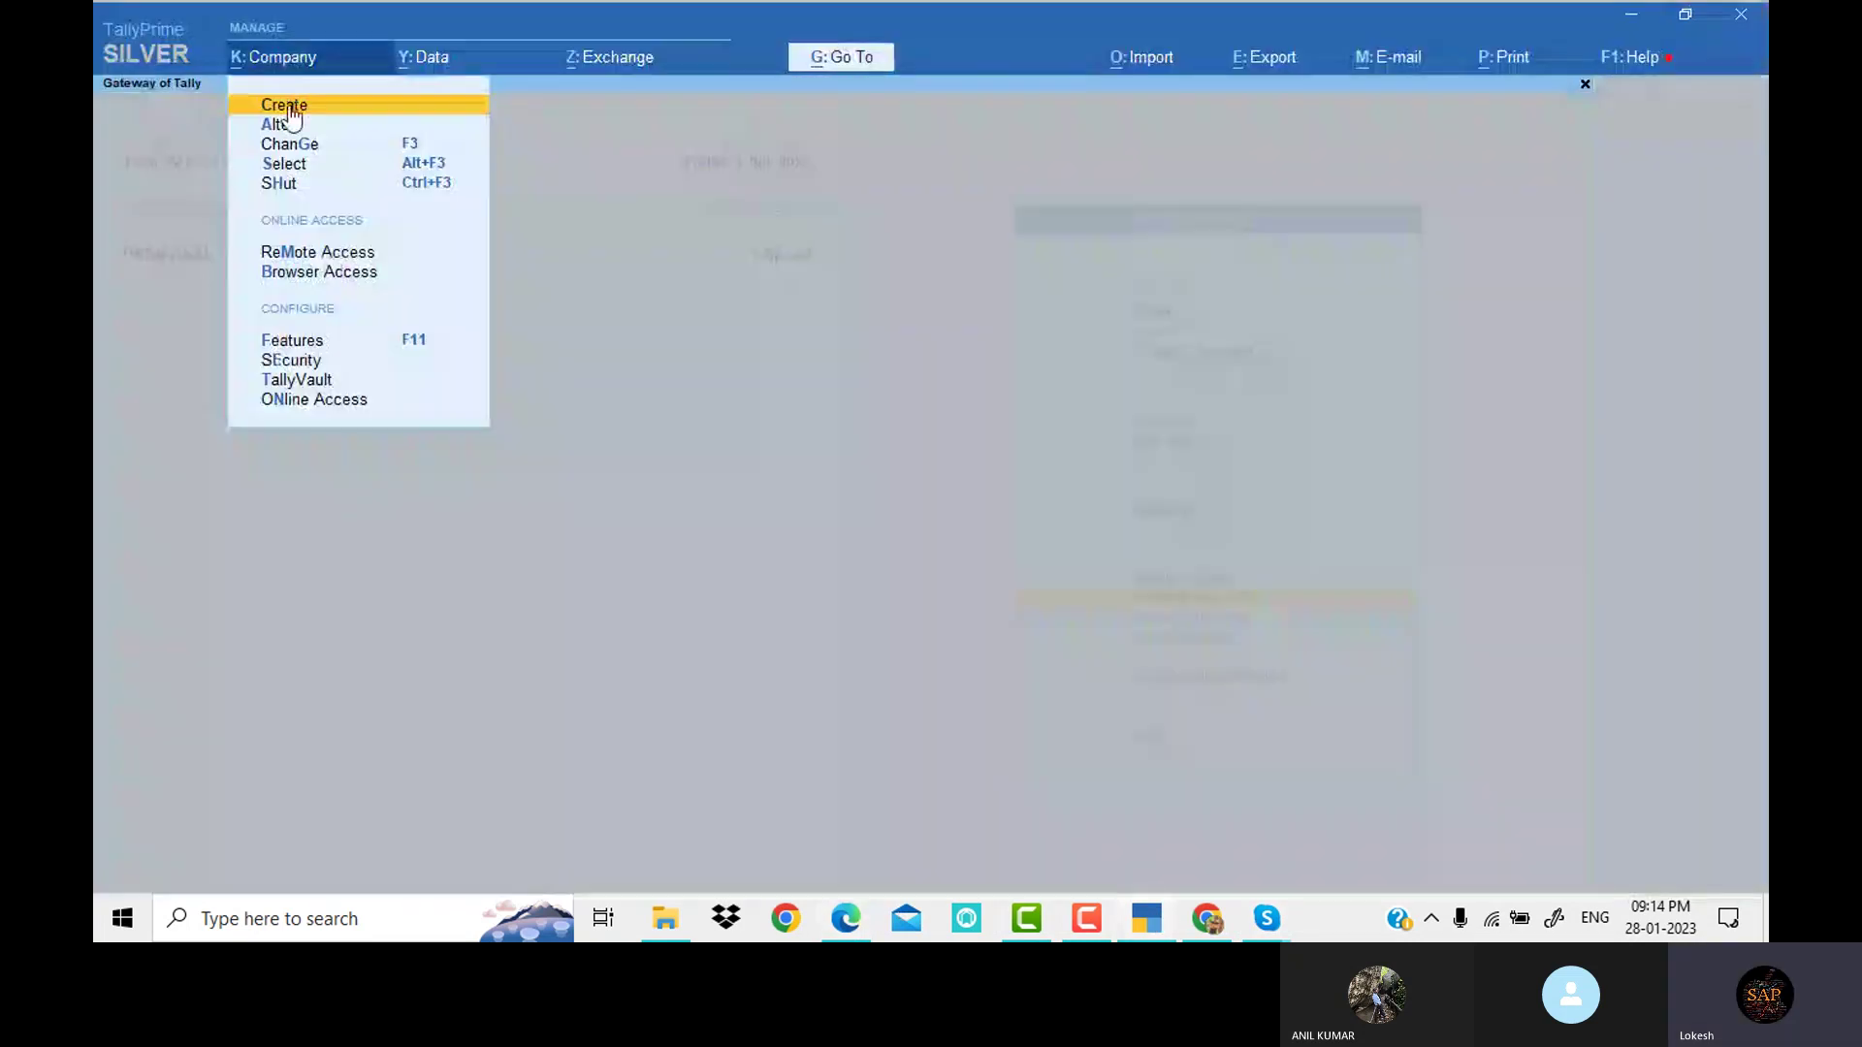
pyautogui.click(290, 108)
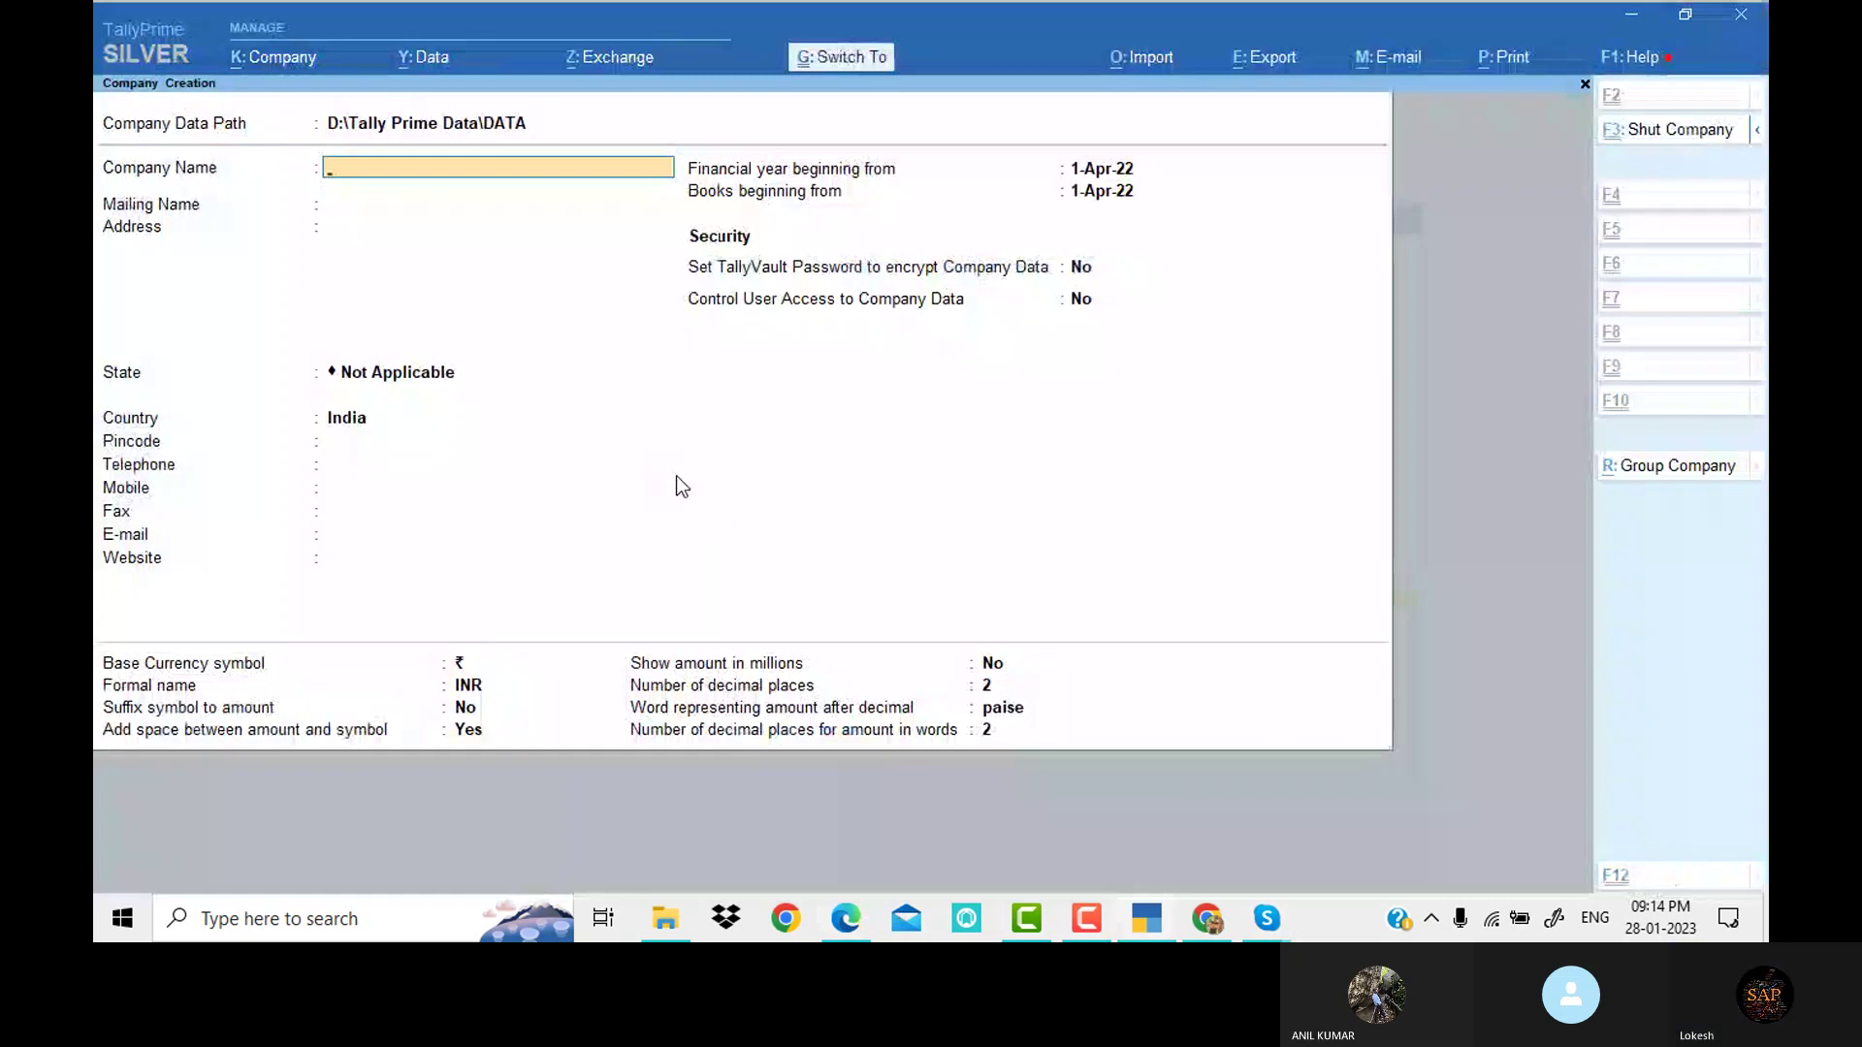
pyautogui.write('ANDHRA TRADERS')
pyautogui.press('Return')
pyautogui.press('Return')
pyautogui.press('Return')
pyautogui.press('Down')
pyautogui.press('Down')
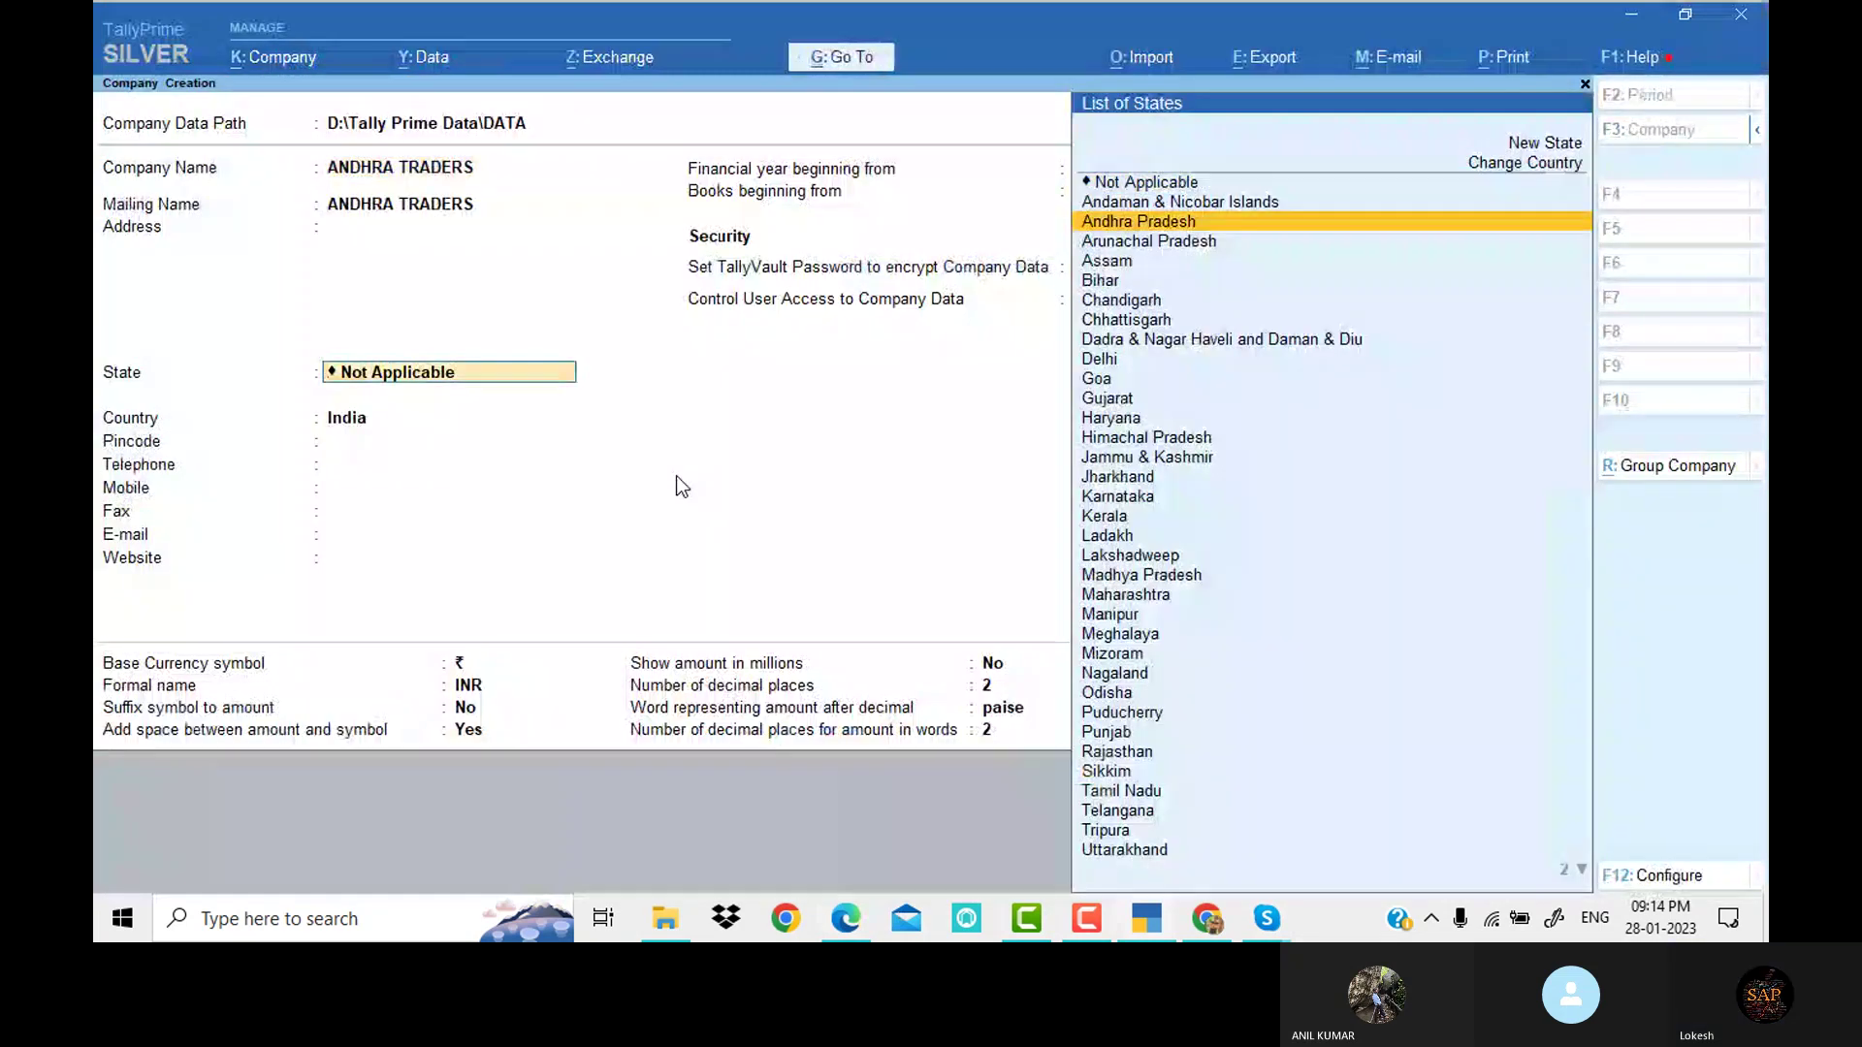
pyautogui.press('Return')
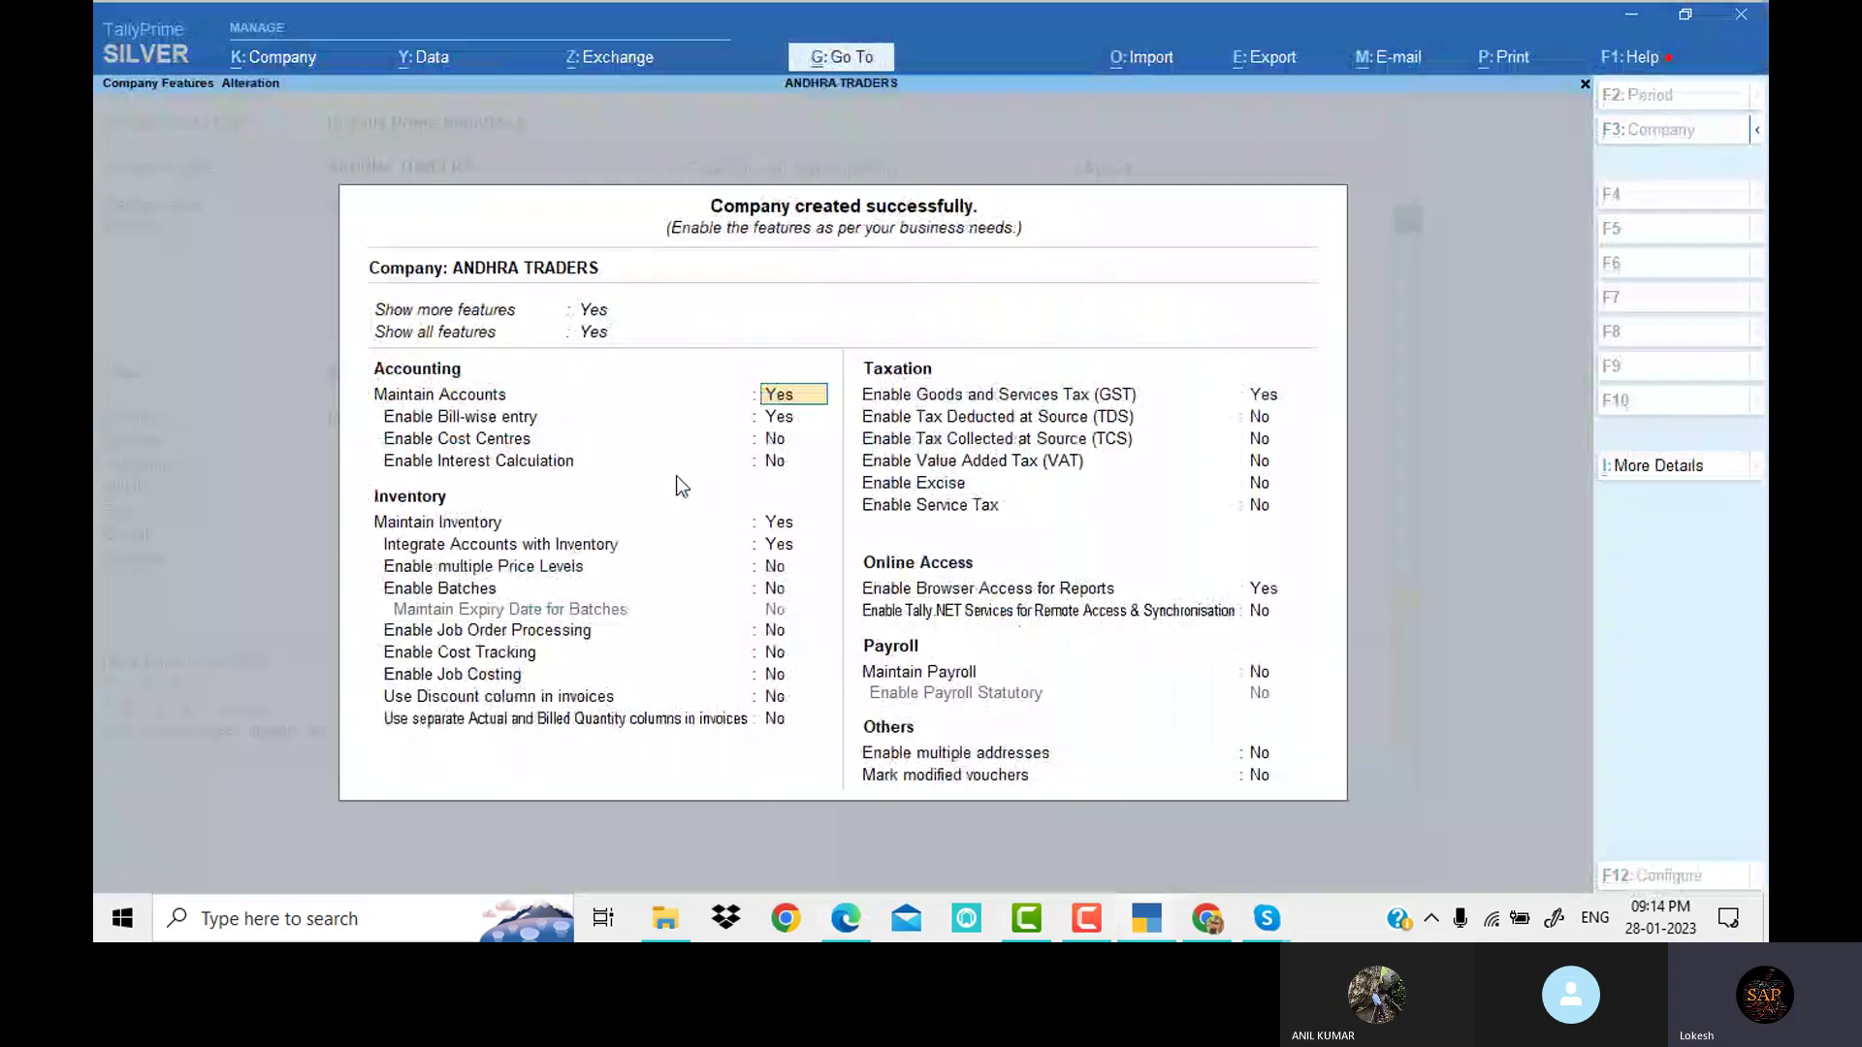
# Disable bill-wise entry in the company's accounting features and keep inventory maintained and integrated with accounts
pyautogui.press('Return')
pyautogui.write('n')
pyautogui.press('Return')
pyautogui.press('Return')
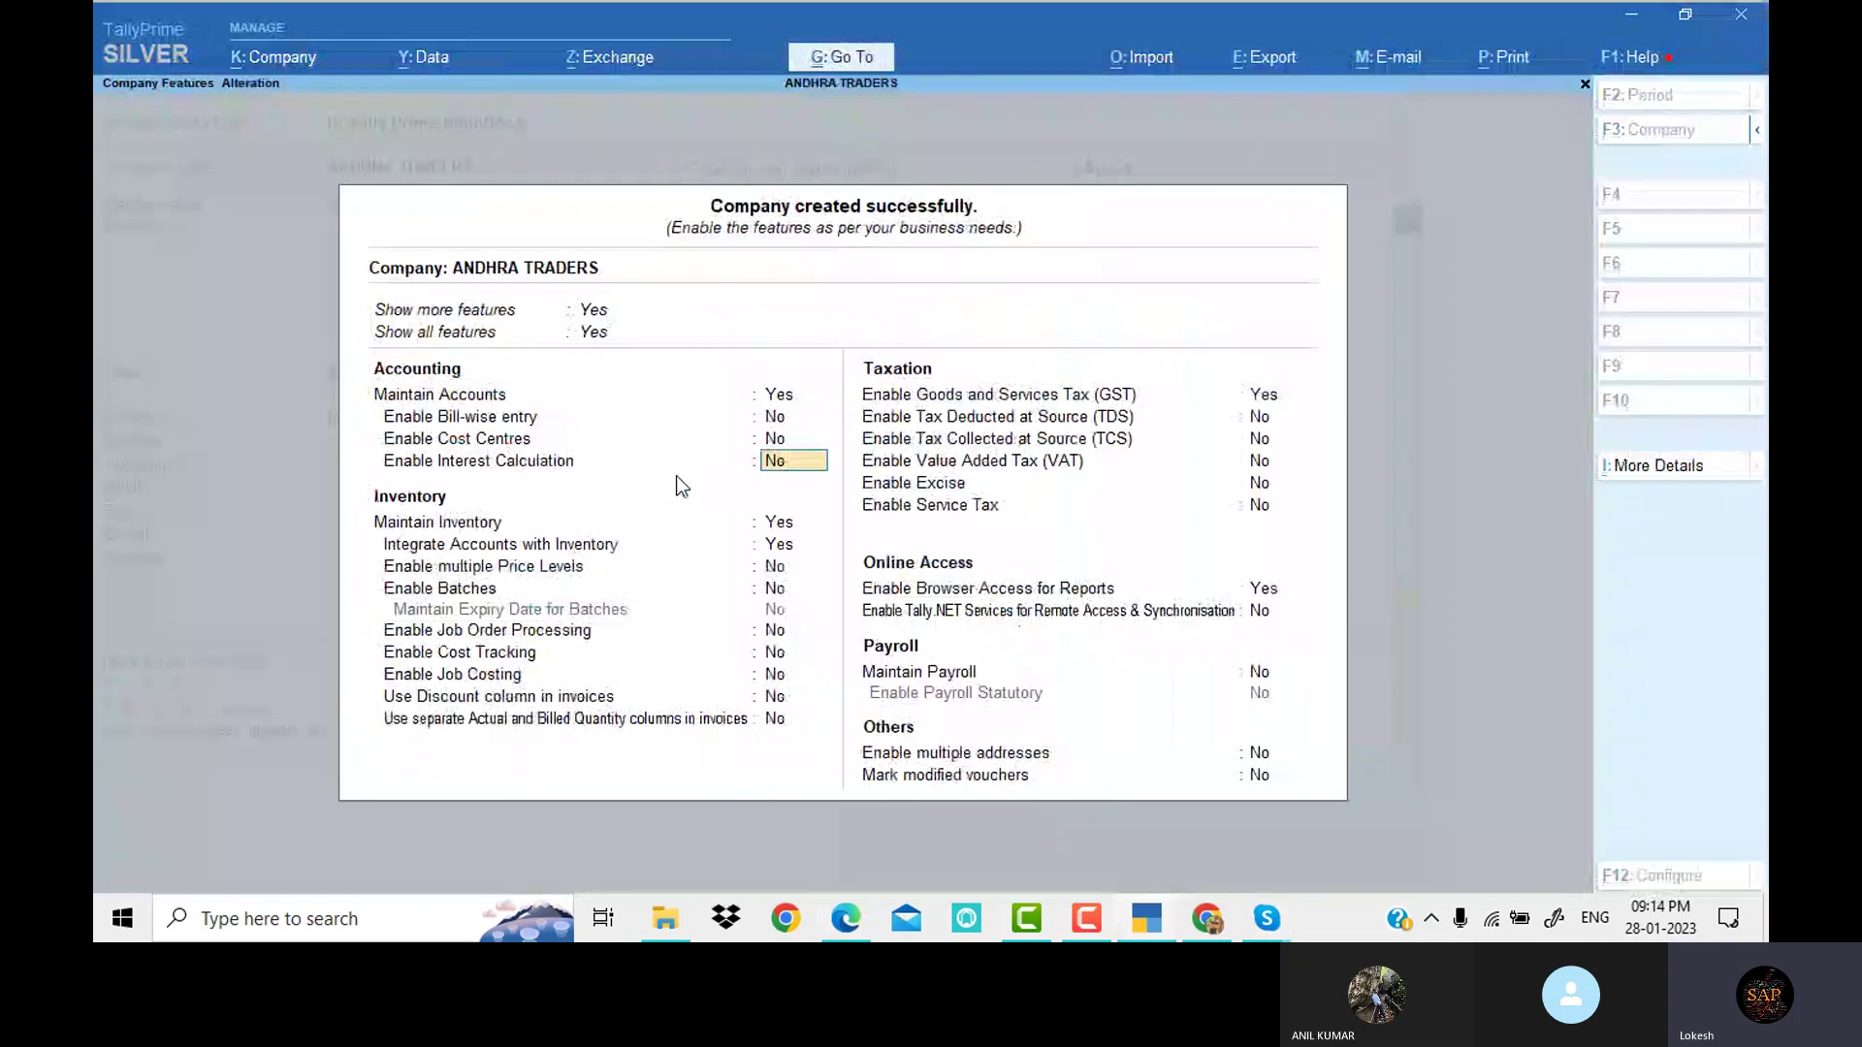
pyautogui.press('Return')
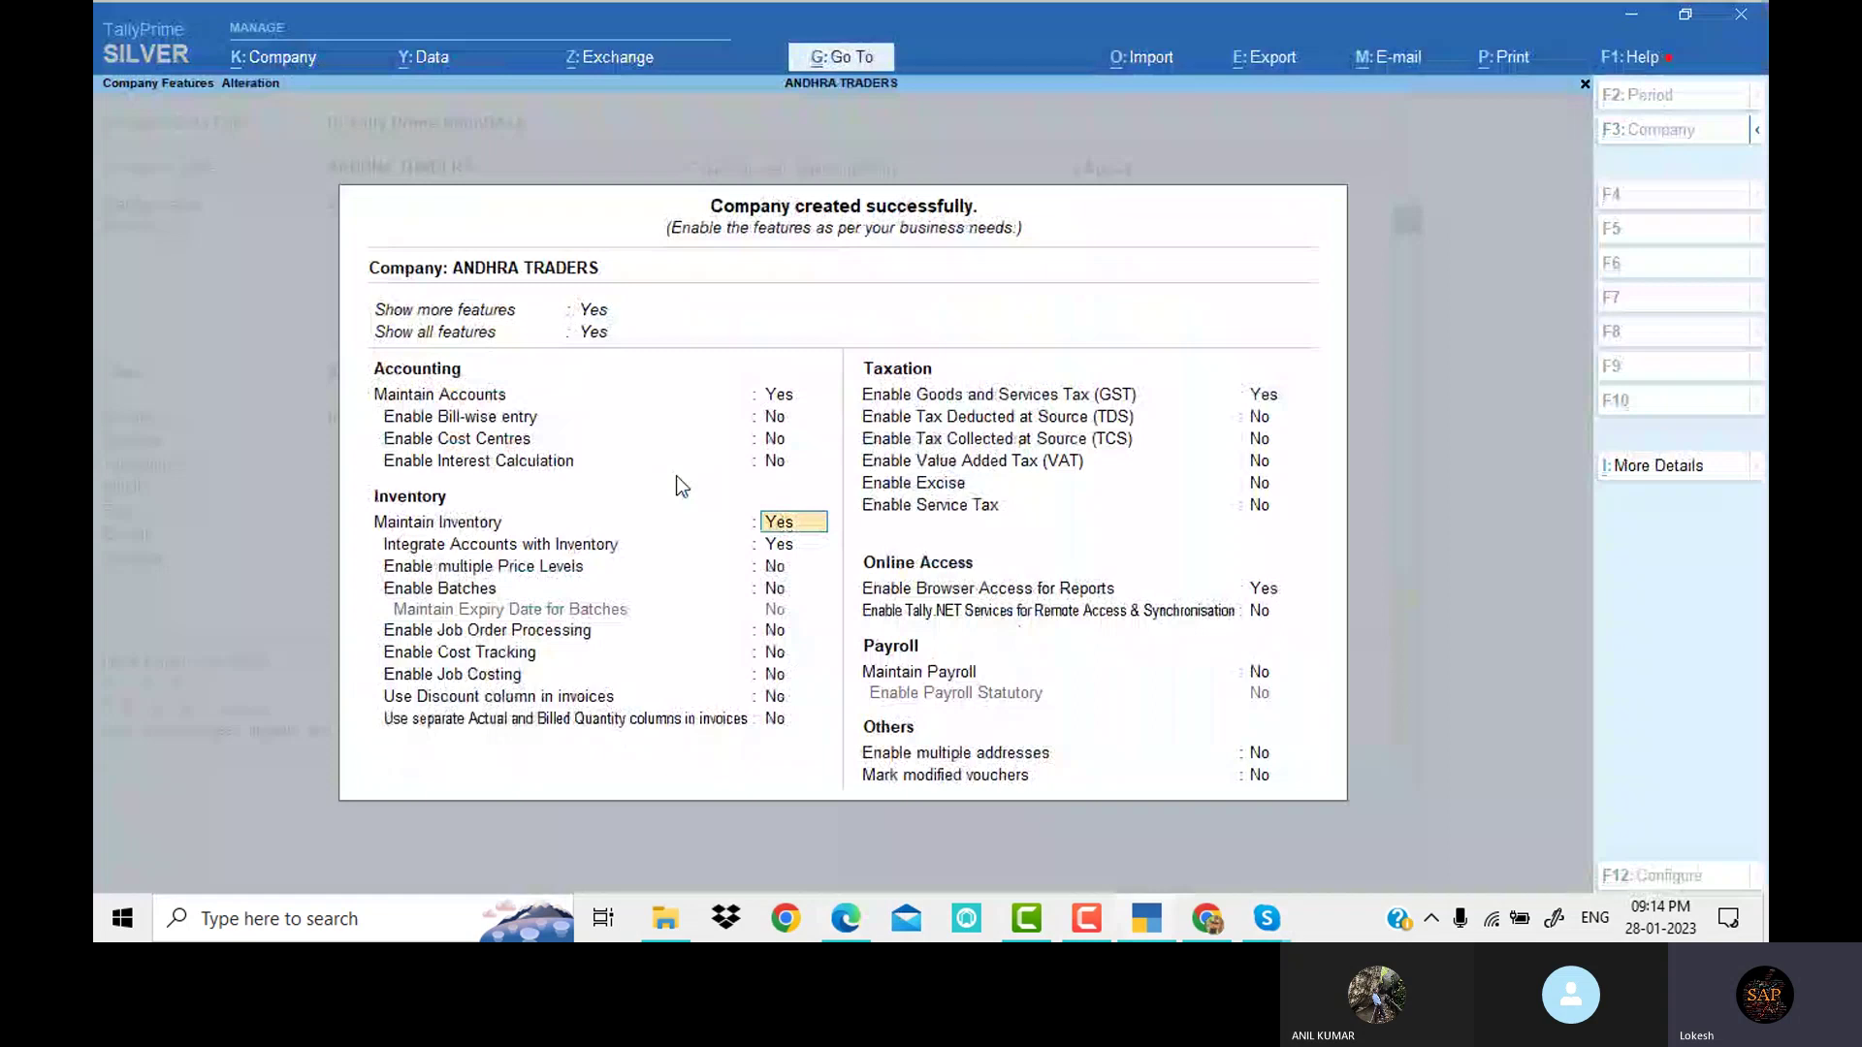
pyautogui.press('Return')
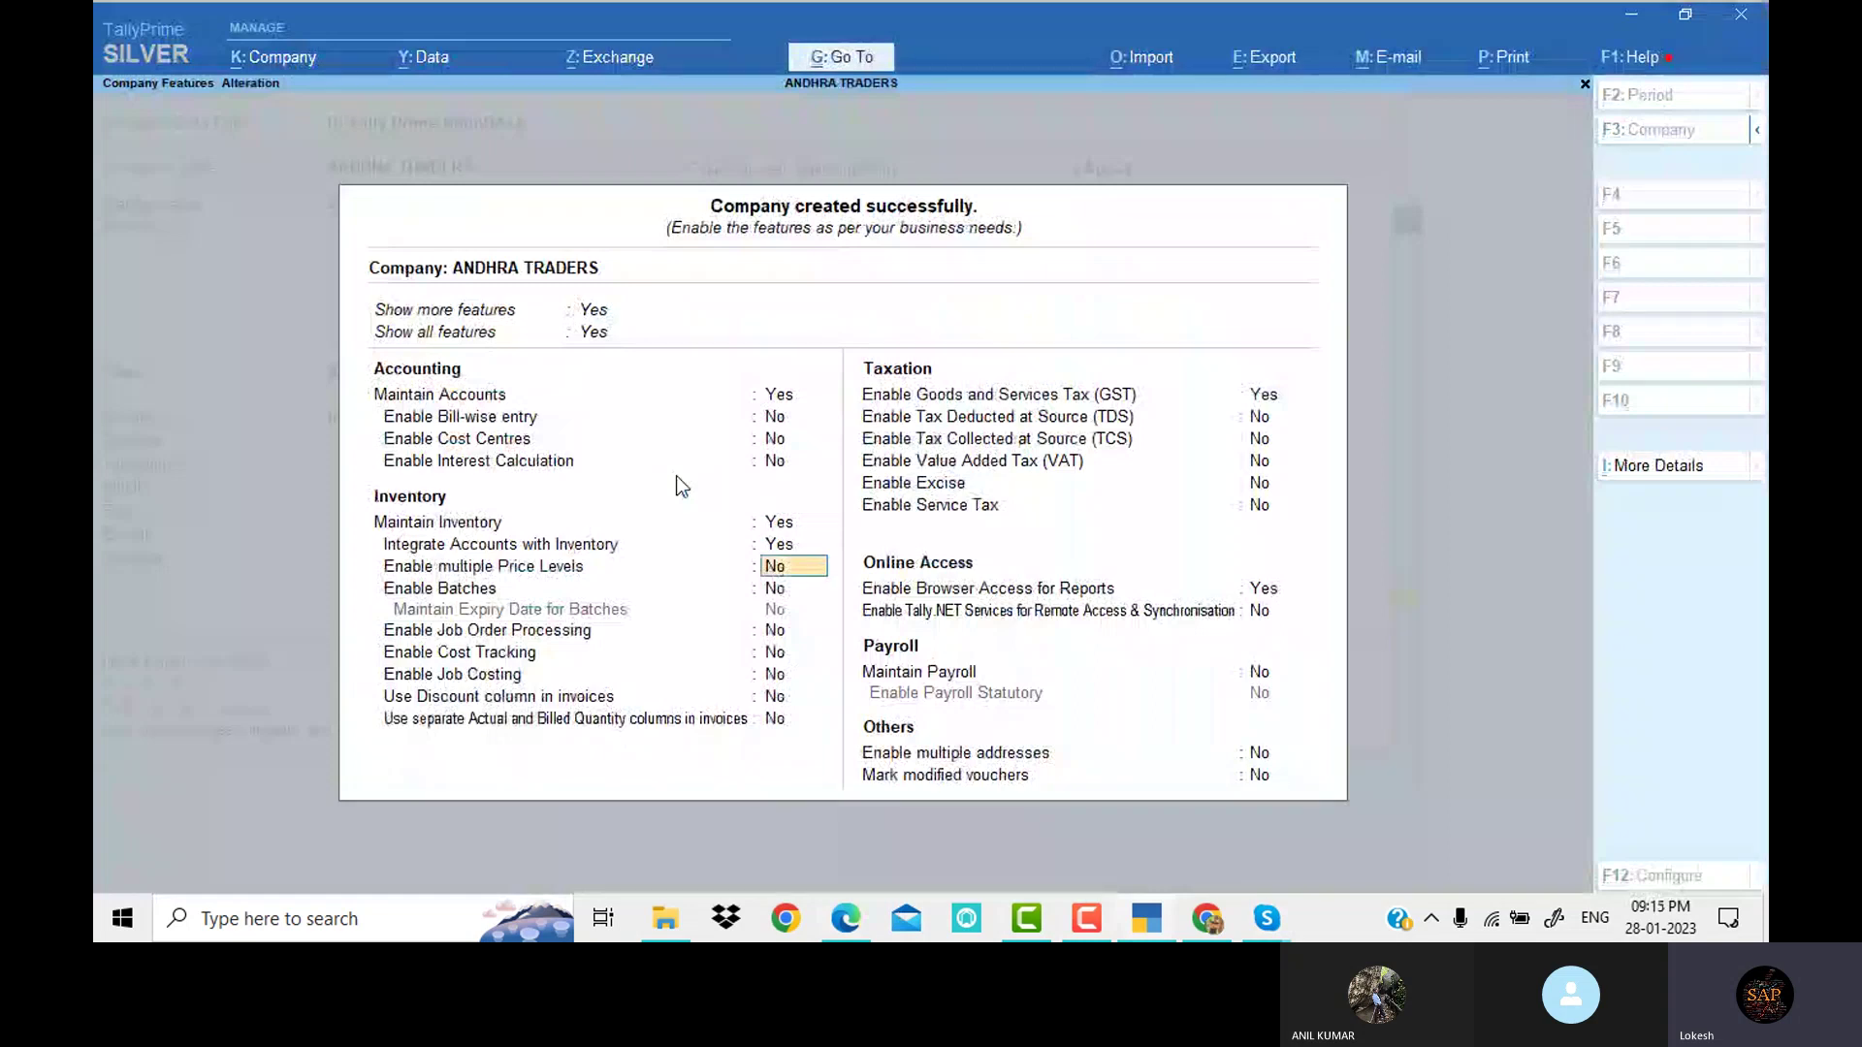
# Turn off Goods and Services Tax (GST) in the company's taxation features, leaving the remaining inventory options at No
pyautogui.press('Return')
pyautogui.press('Return')
pyautogui.press('Return')
pyautogui.press('Return')
pyautogui.press('Return')
pyautogui.press('Return')
pyautogui.press('Return')
pyautogui.write('n')
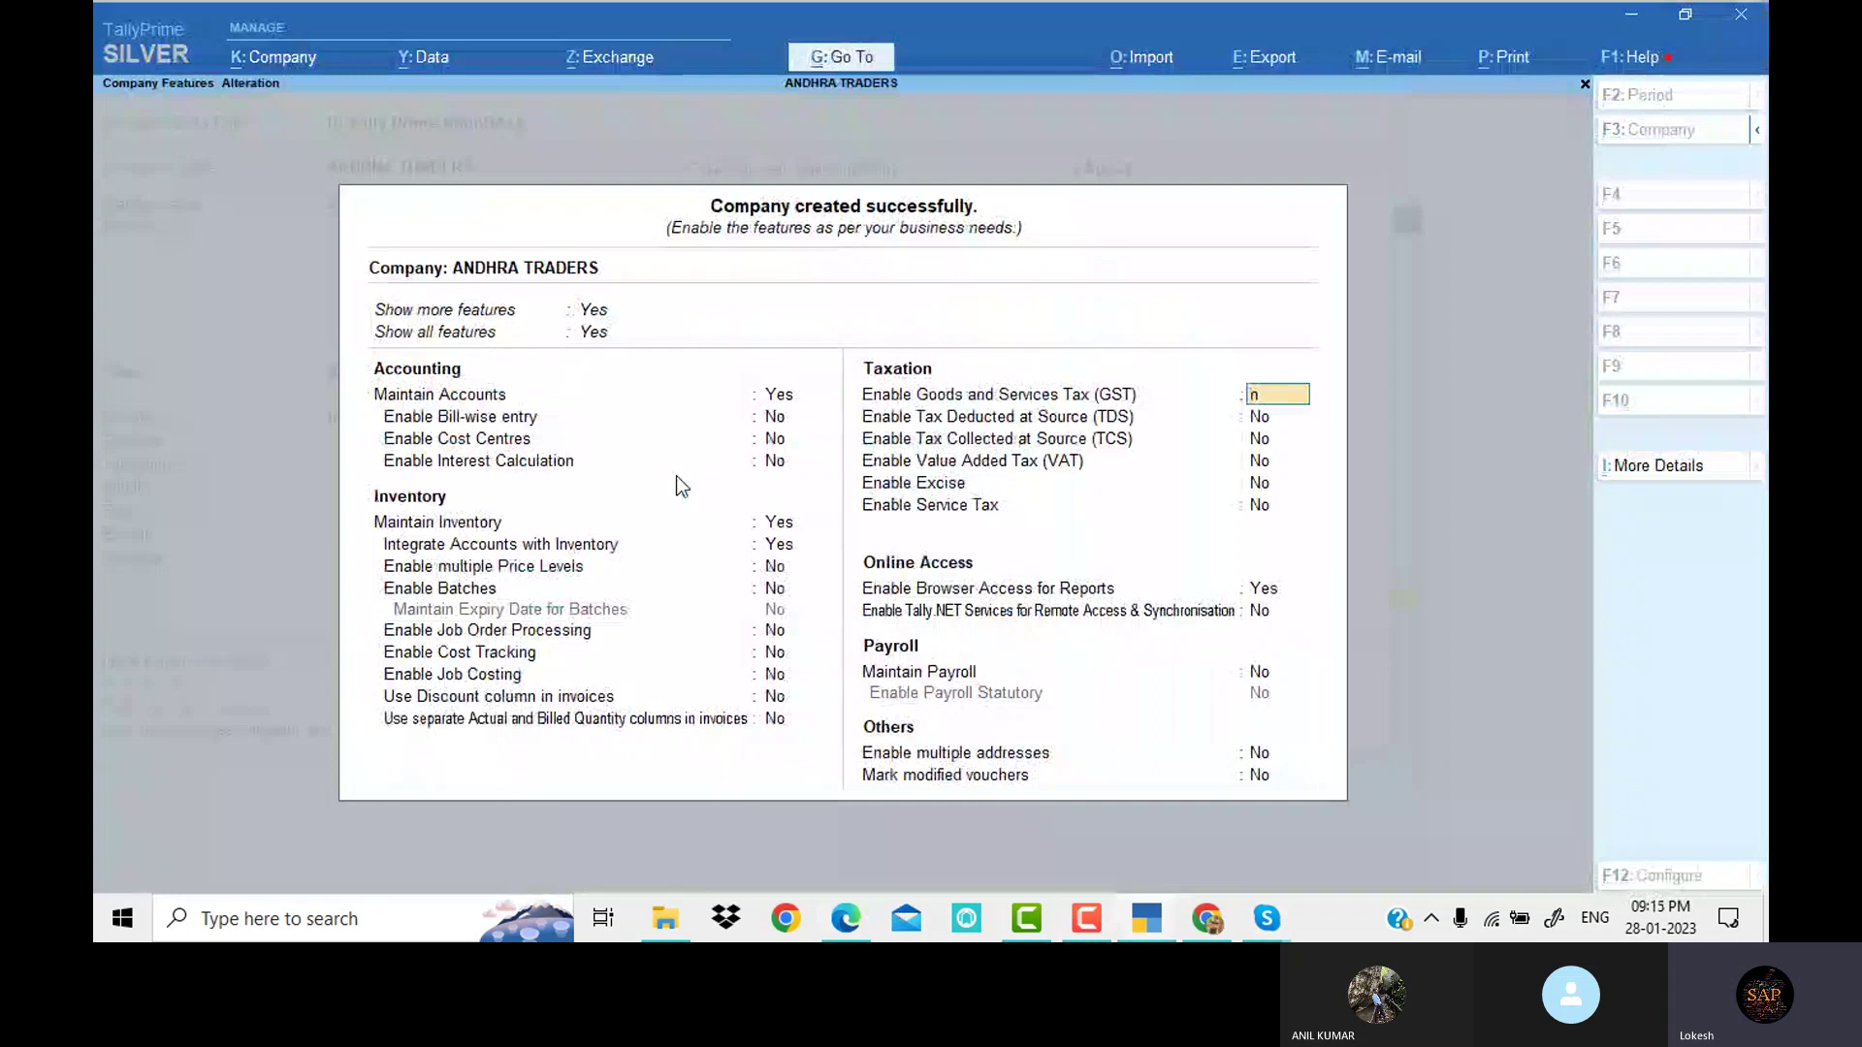
pyautogui.press('Return')
# Enable Value Added Tax (VAT) for the company with state Andhra Pradesh, leaving the TIN and interstate sales tax number blank
pyautogui.press('Return')
pyautogui.press('Return')
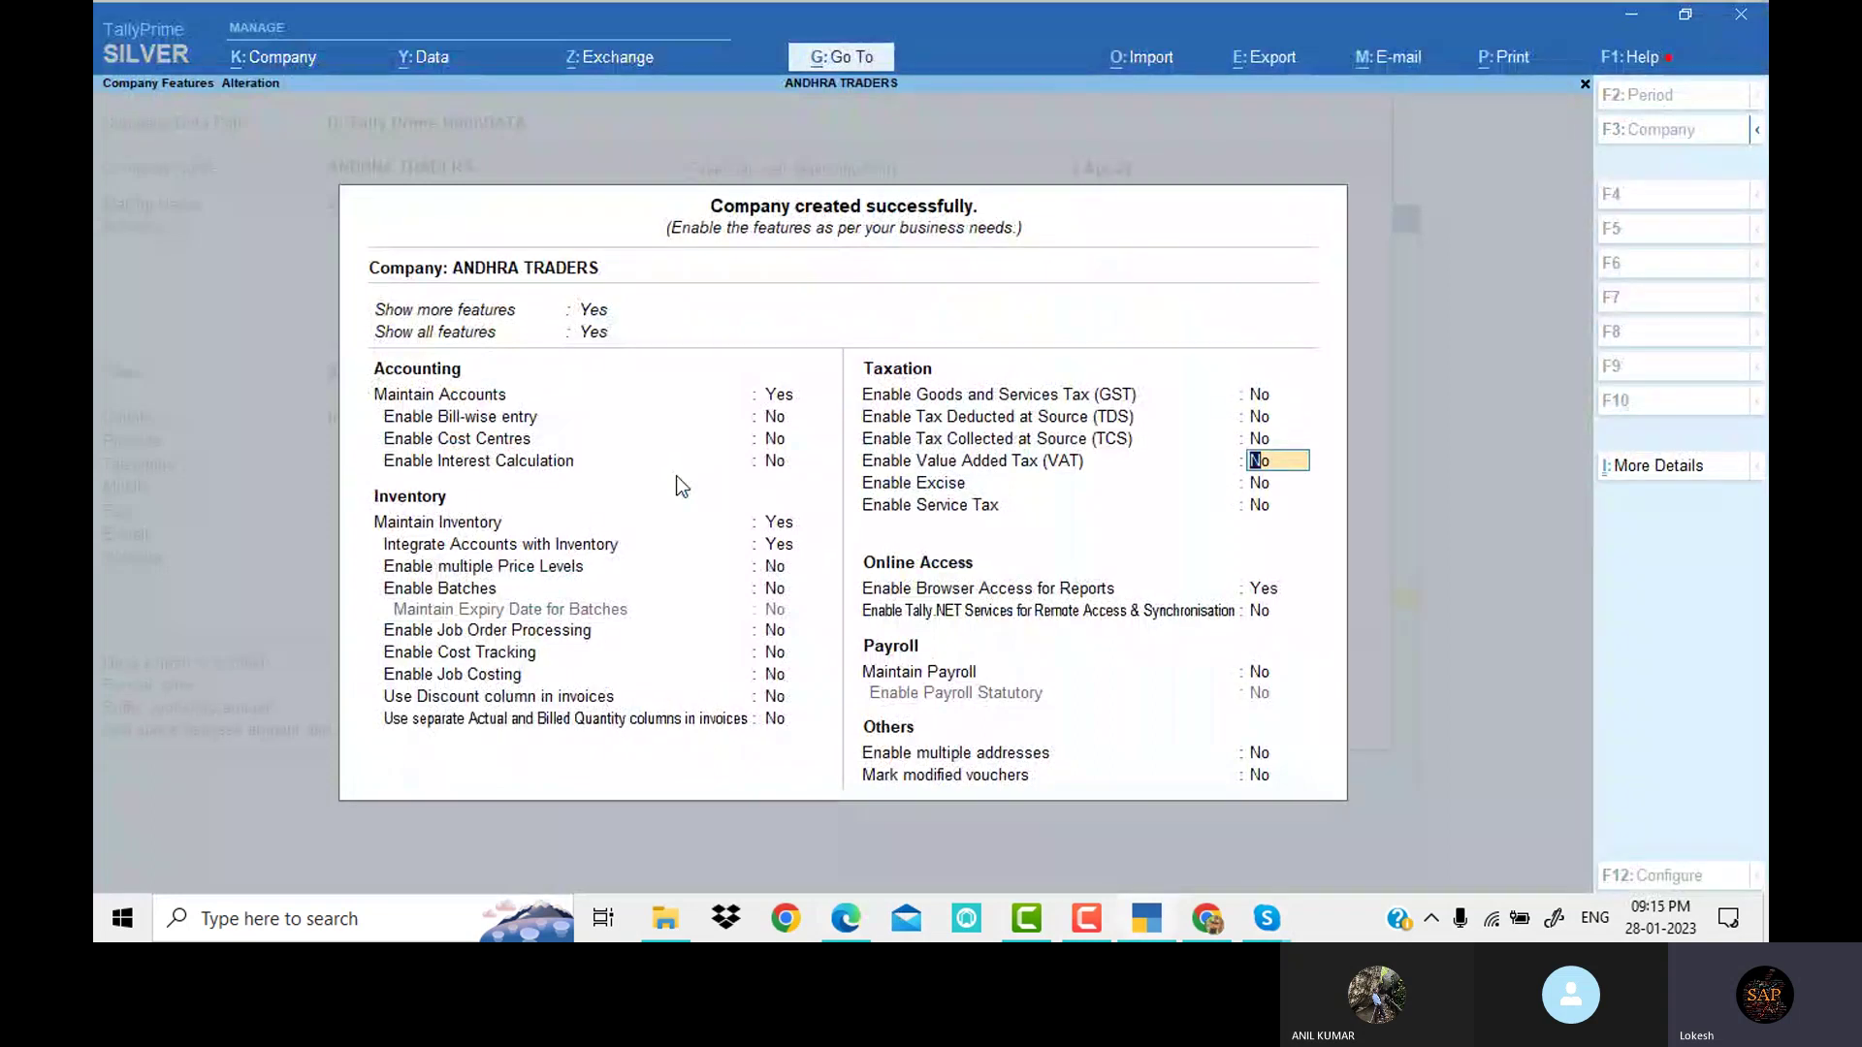
pyautogui.write('y')
pyautogui.press('Return')
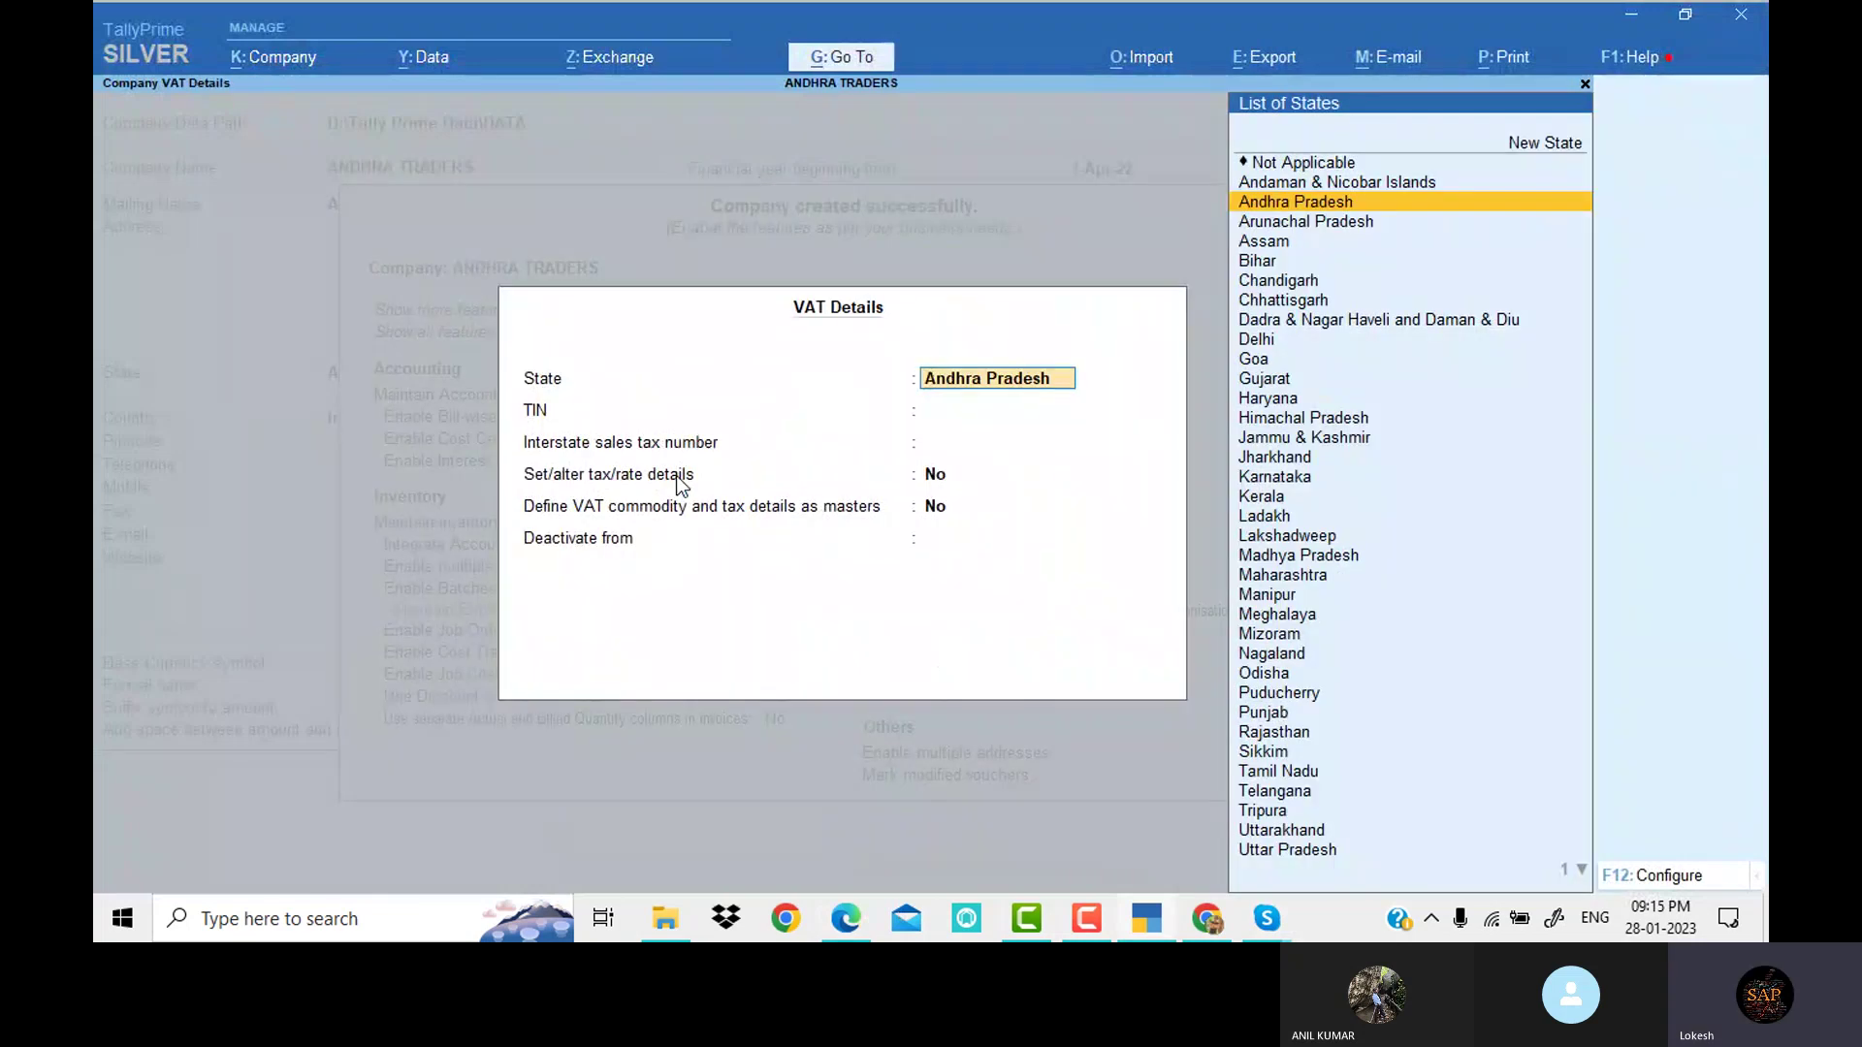
pyautogui.press('Return')
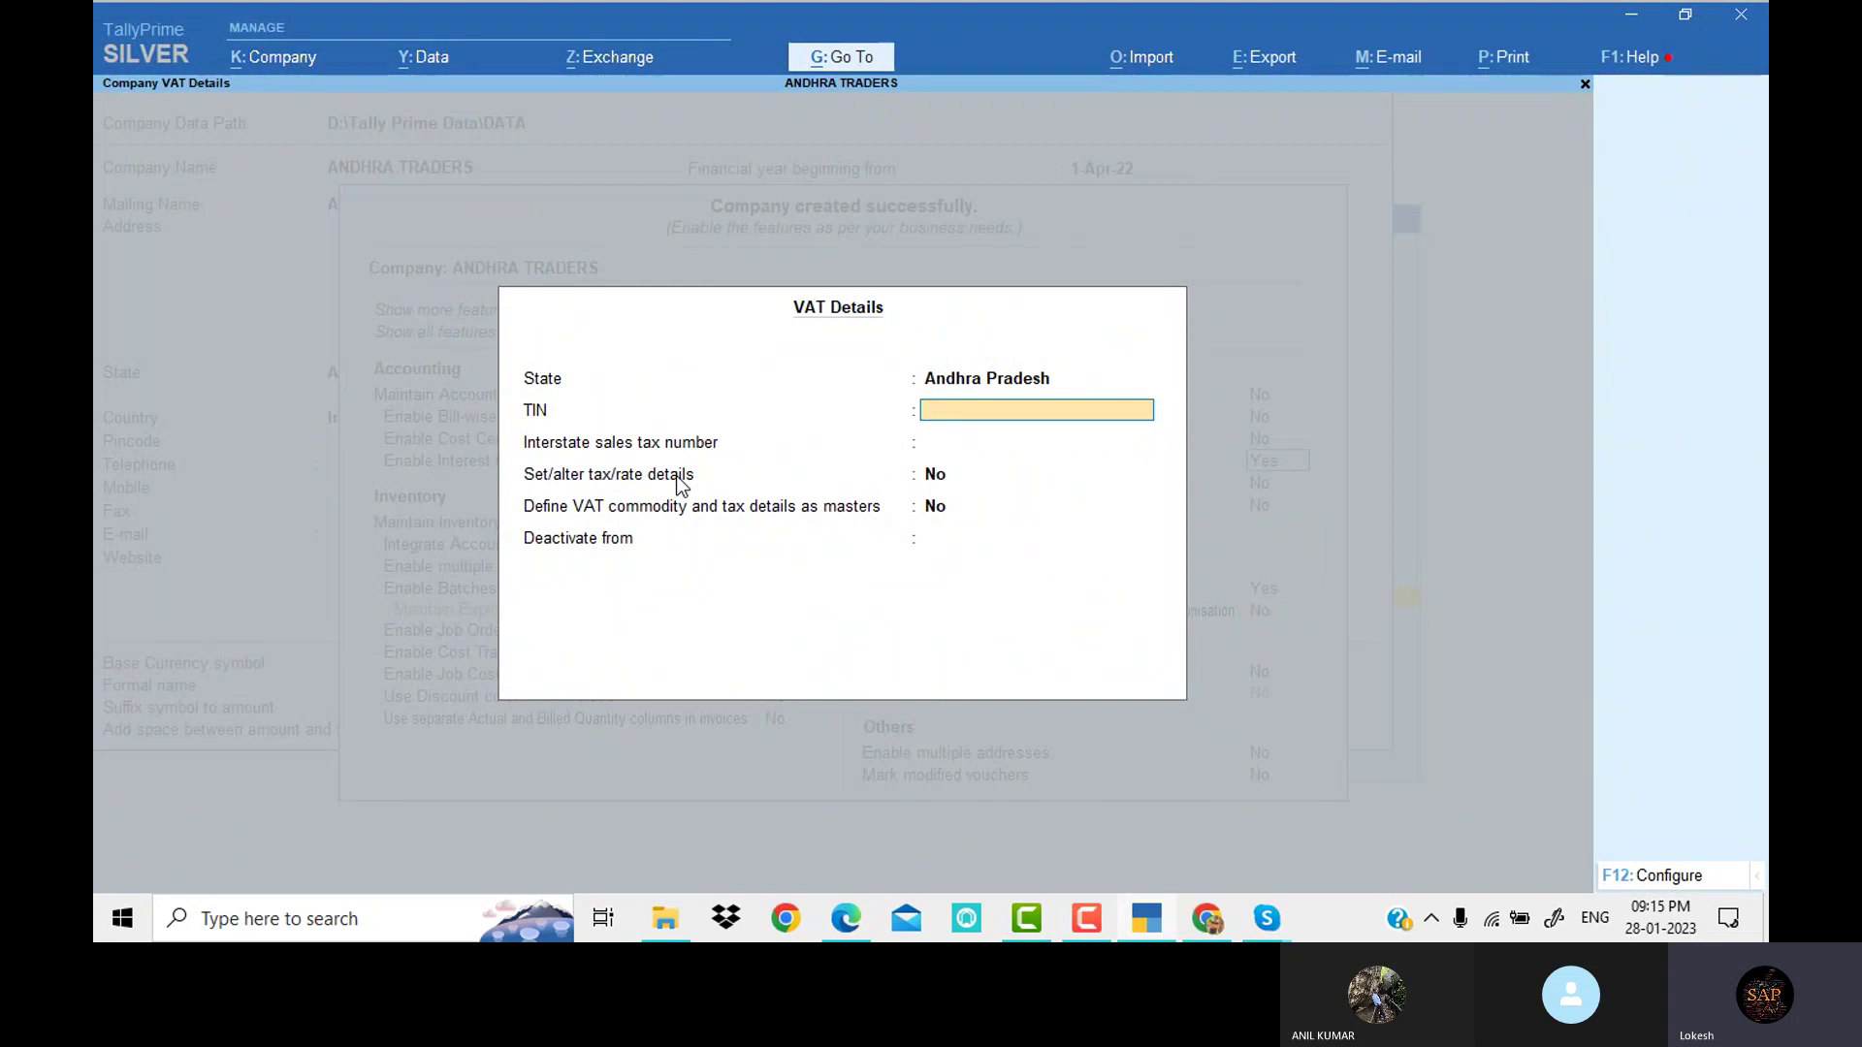
pyautogui.press('Return')
pyautogui.press('Return')
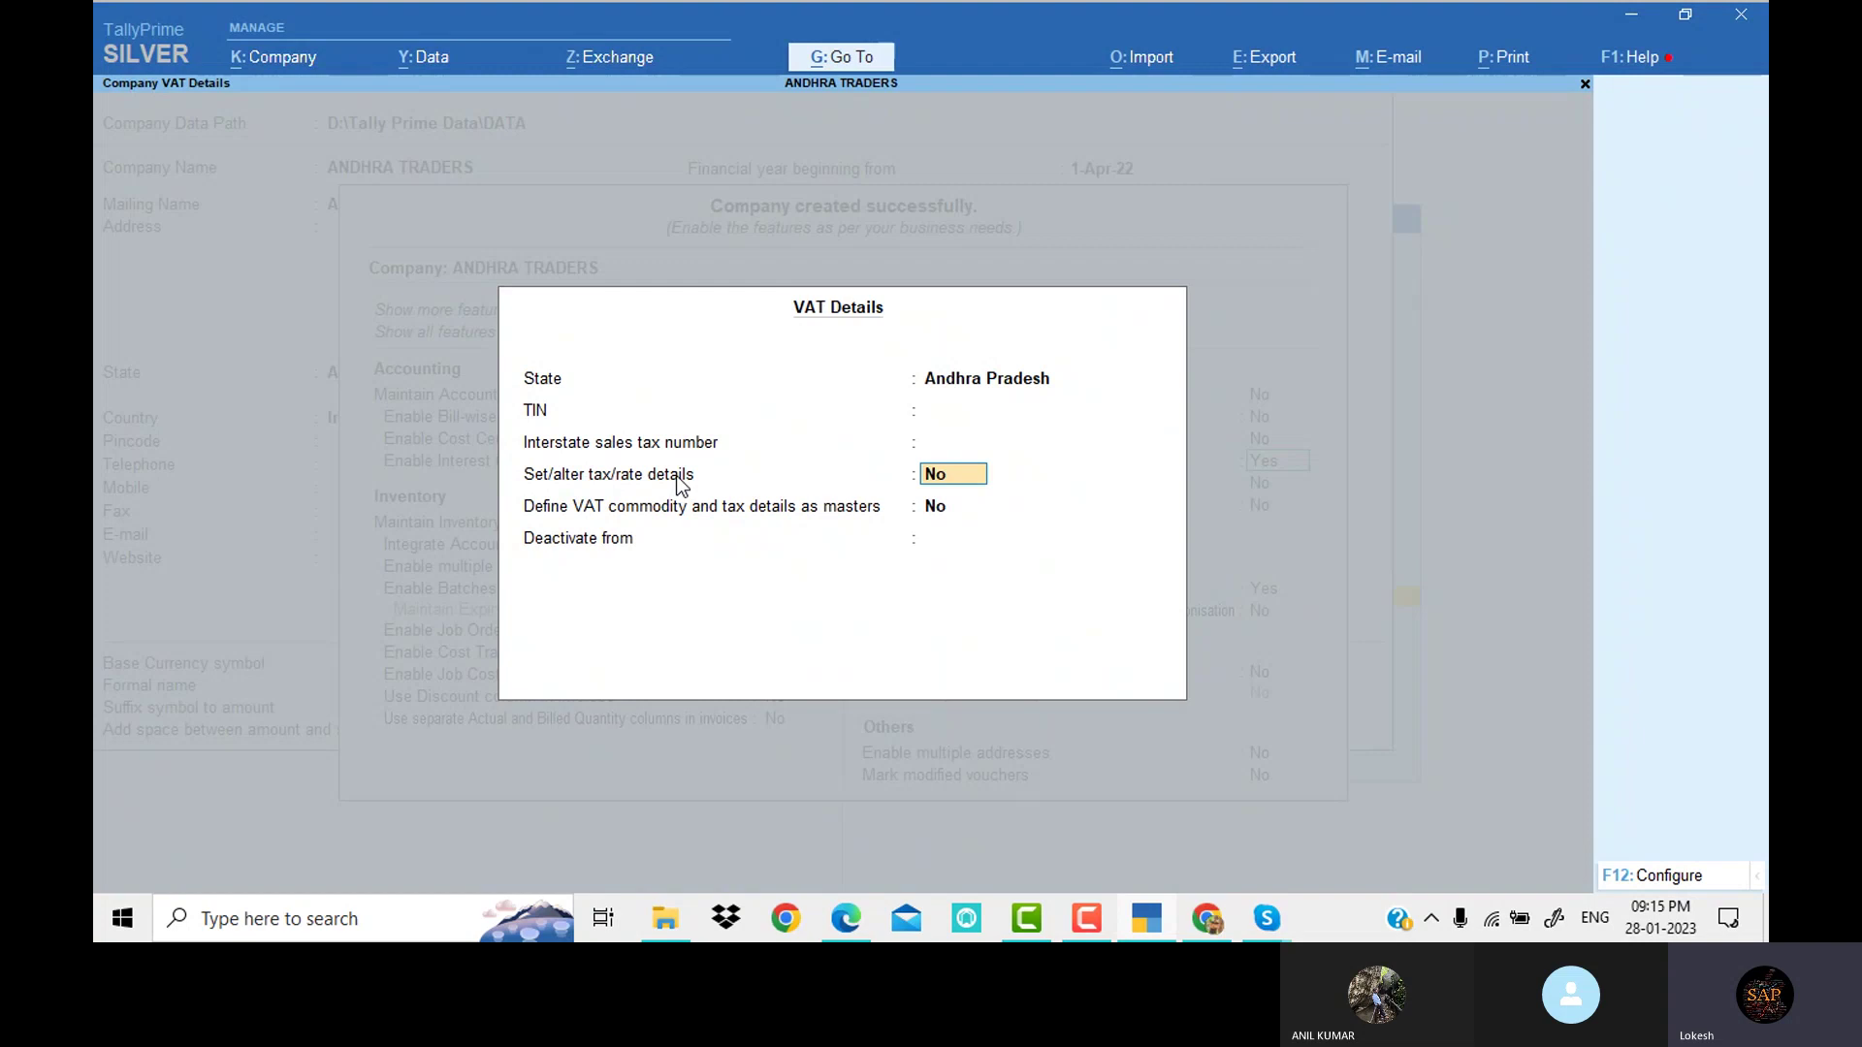
pyautogui.hotkey('ctrl', 'a')
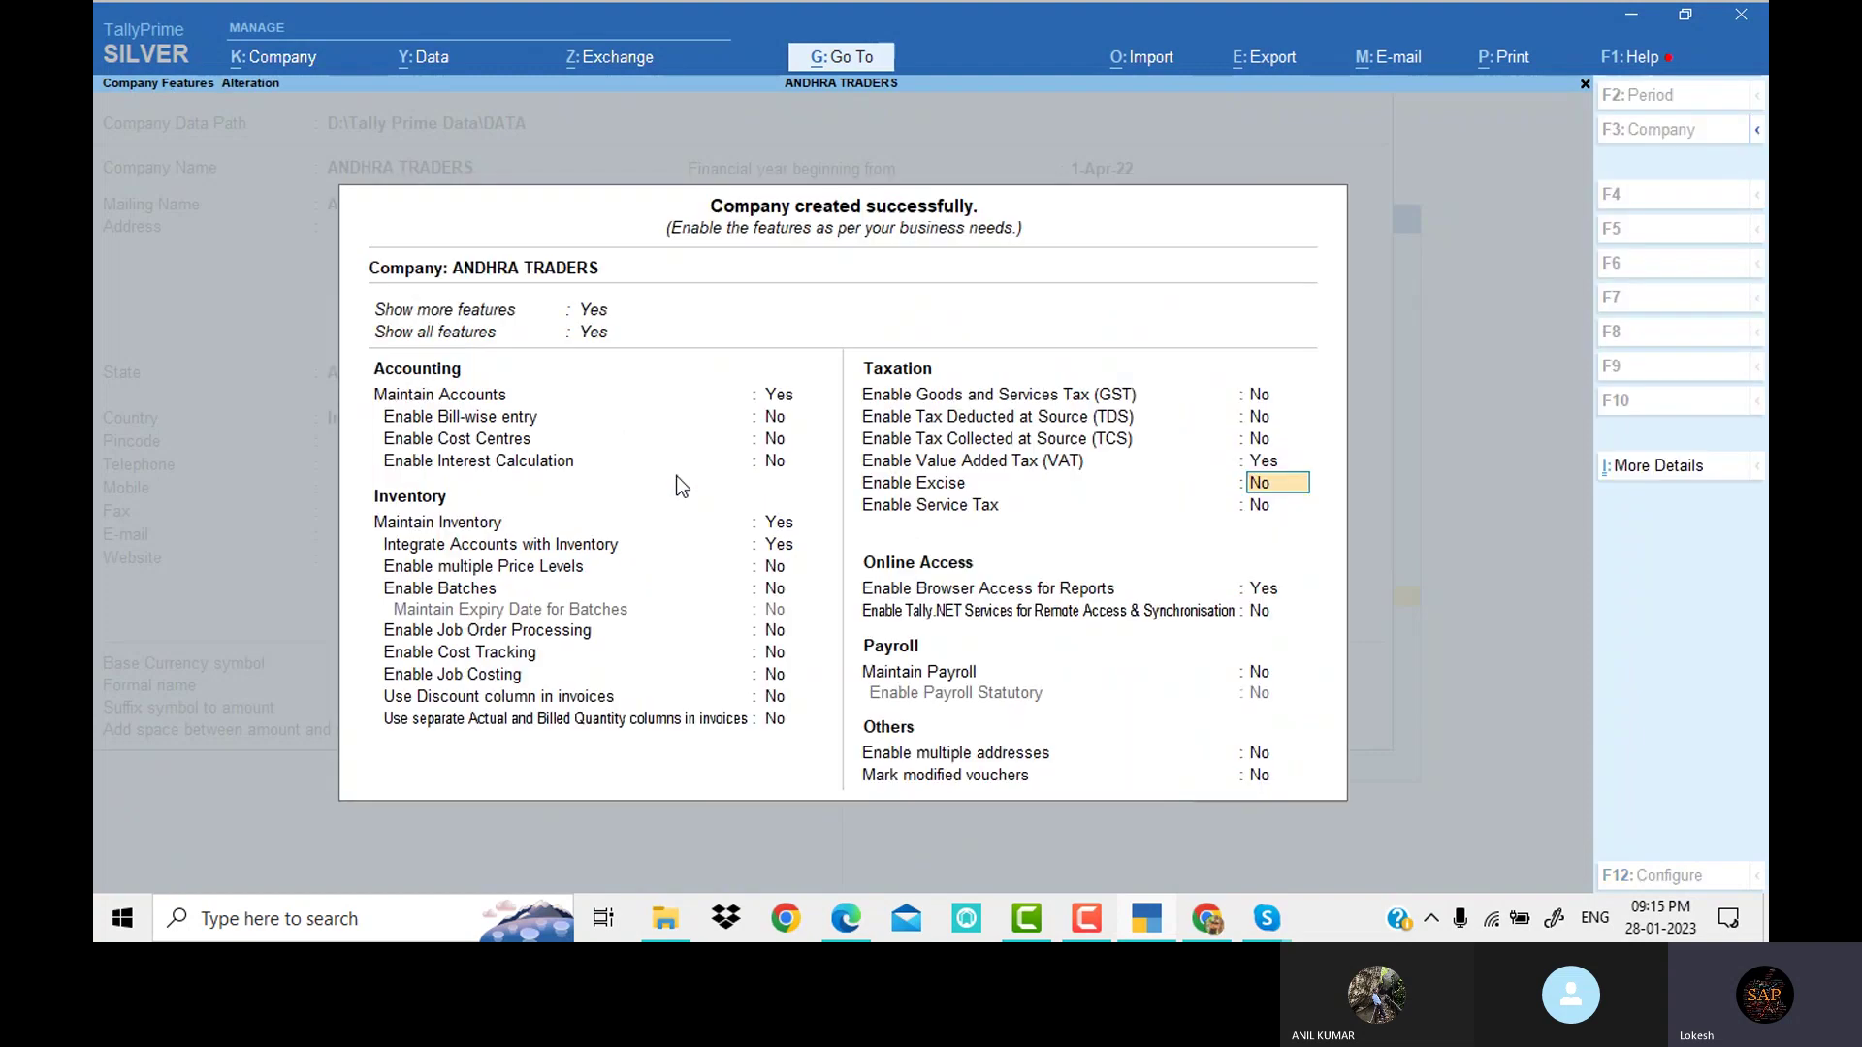
# Save the company features and open the creation form for a new ledger
pyautogui.hotkey('ctrl', 'a')
pyautogui.press('Return')
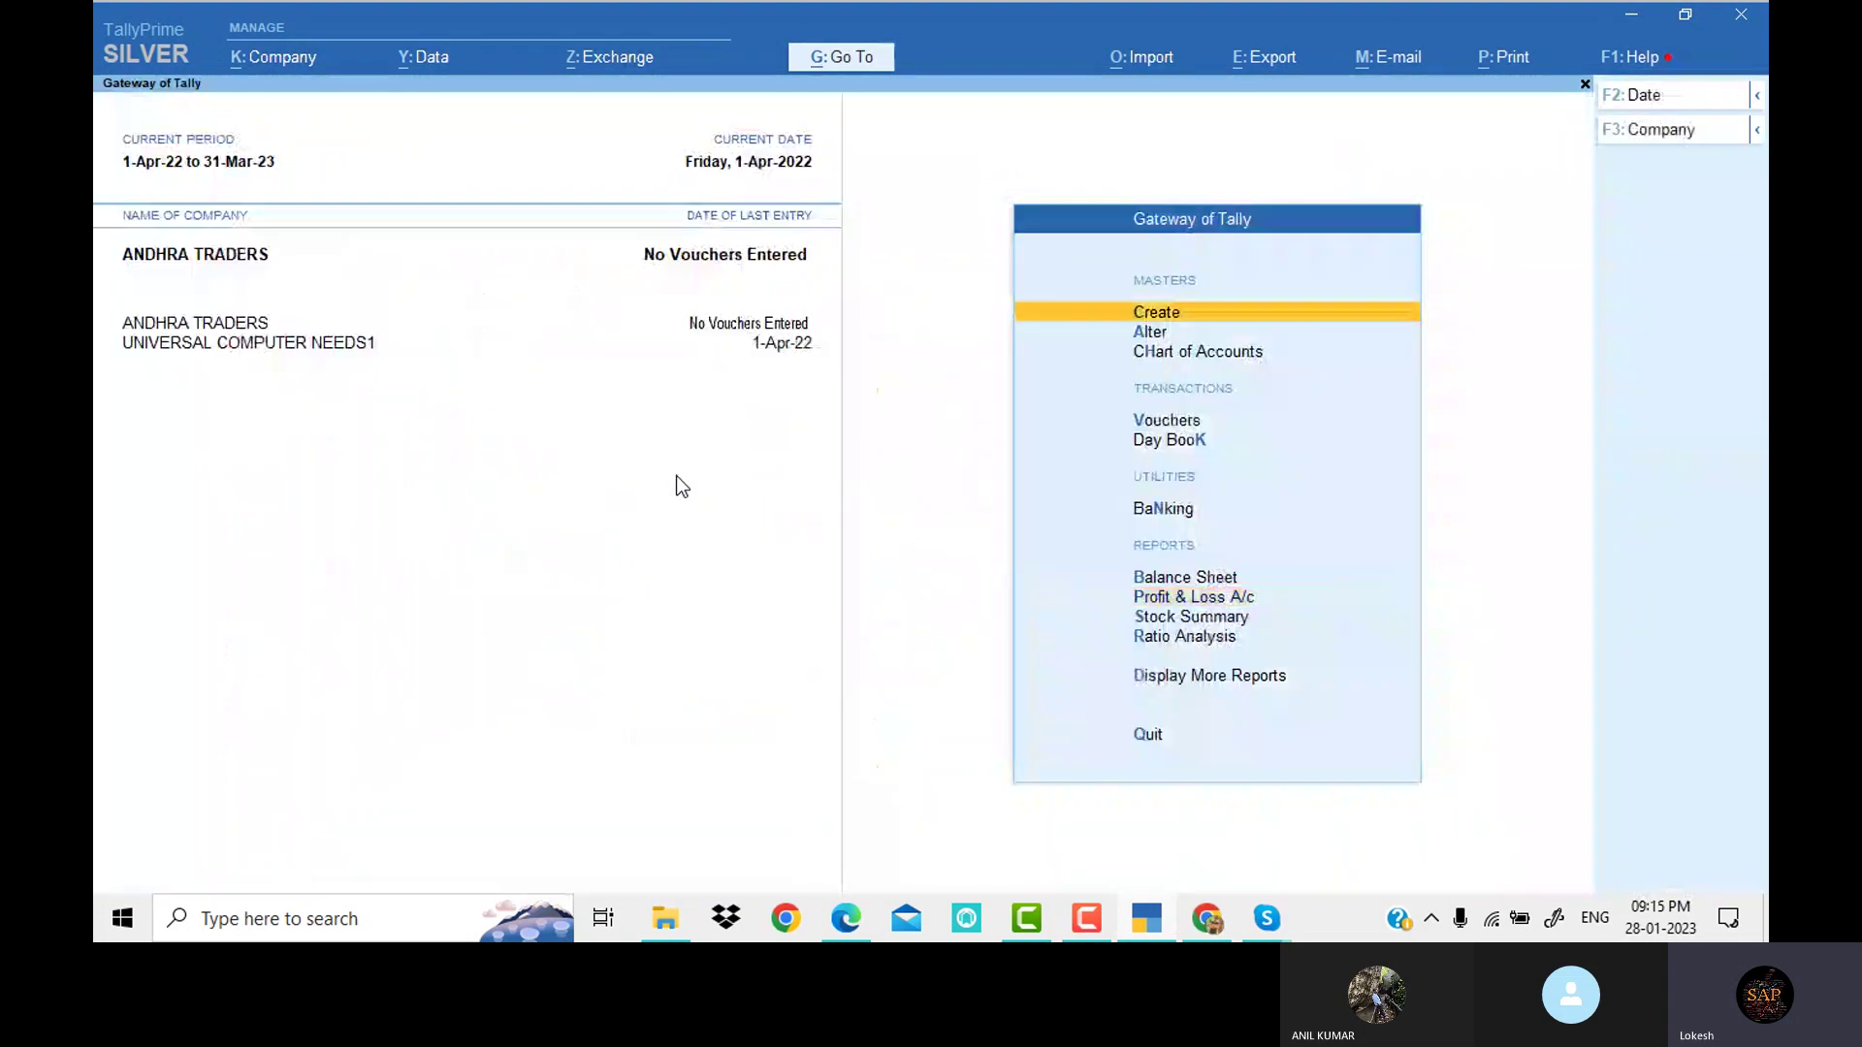
pyautogui.press('Return')
pyautogui.press('Return')
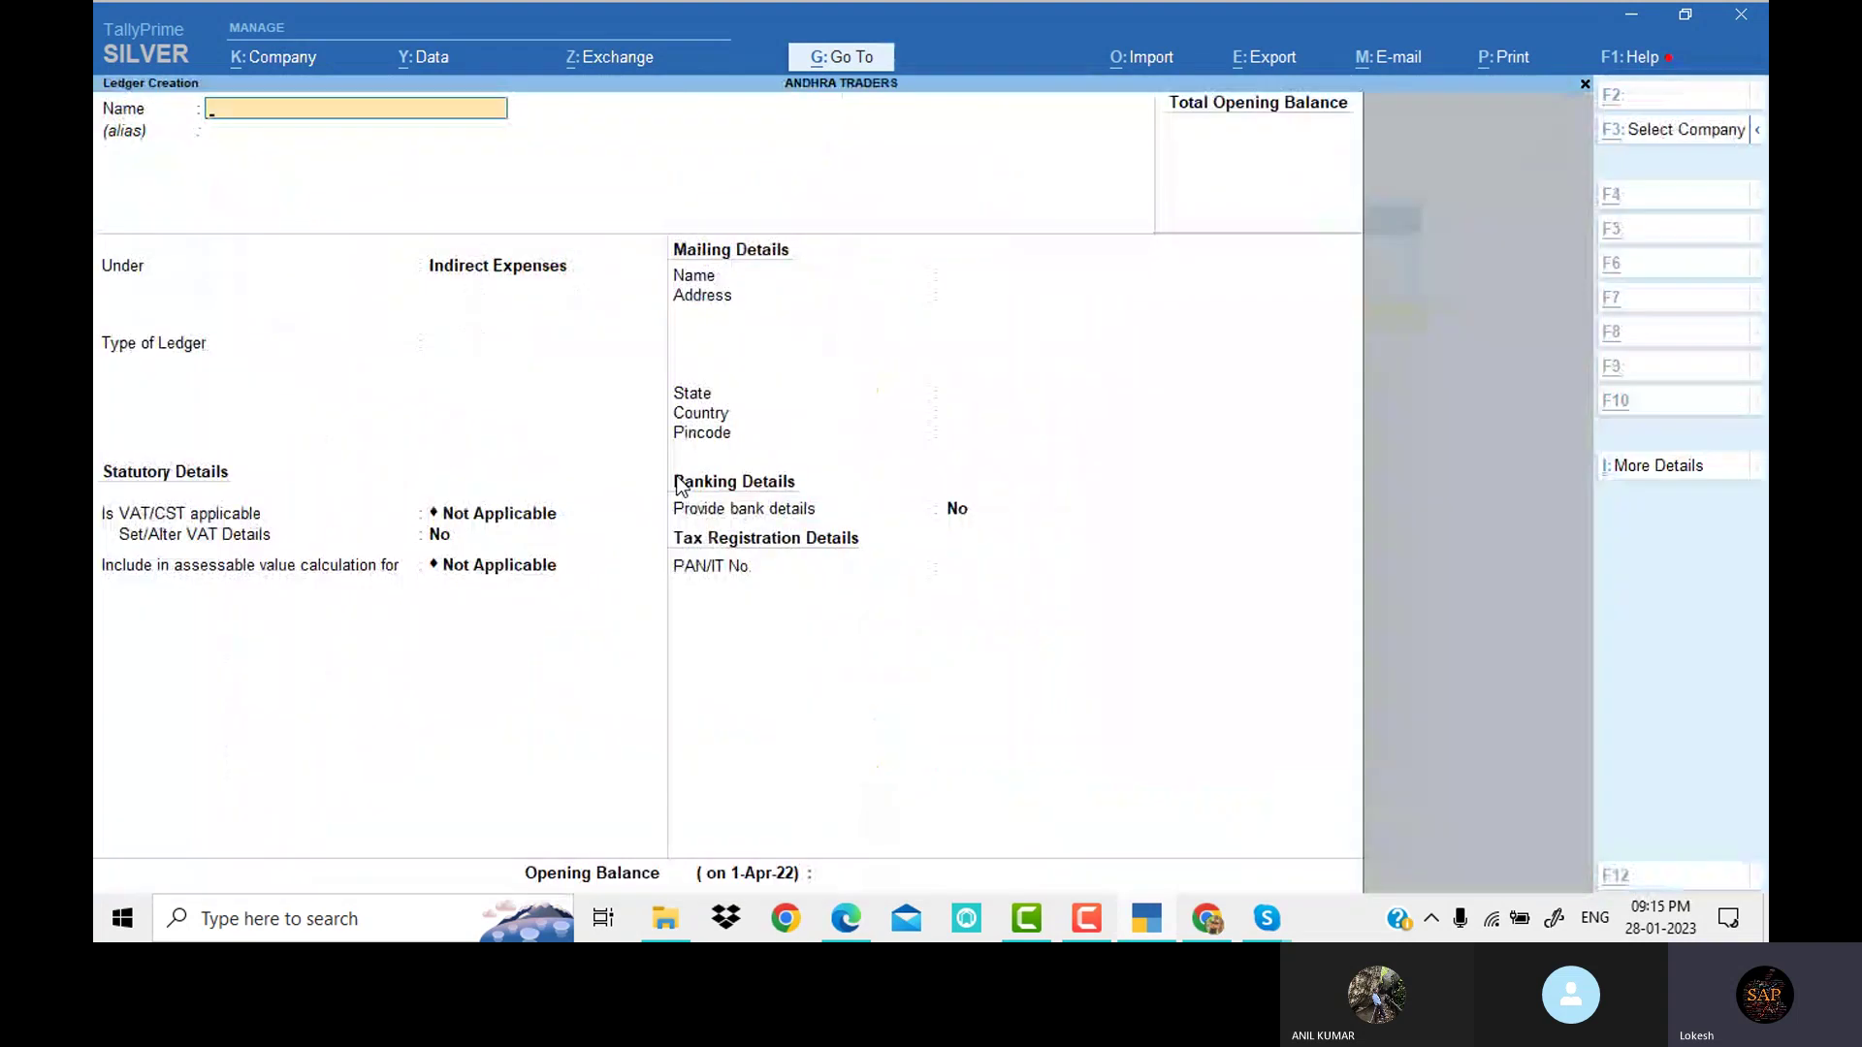
# Switch to the PDF in Edge and examine Problem 17's capital, purchase, sales and input and output VAT entries
pyautogui.hotkey('alt', 'Tab')
pyautogui.scroll(-1, 745, 499)
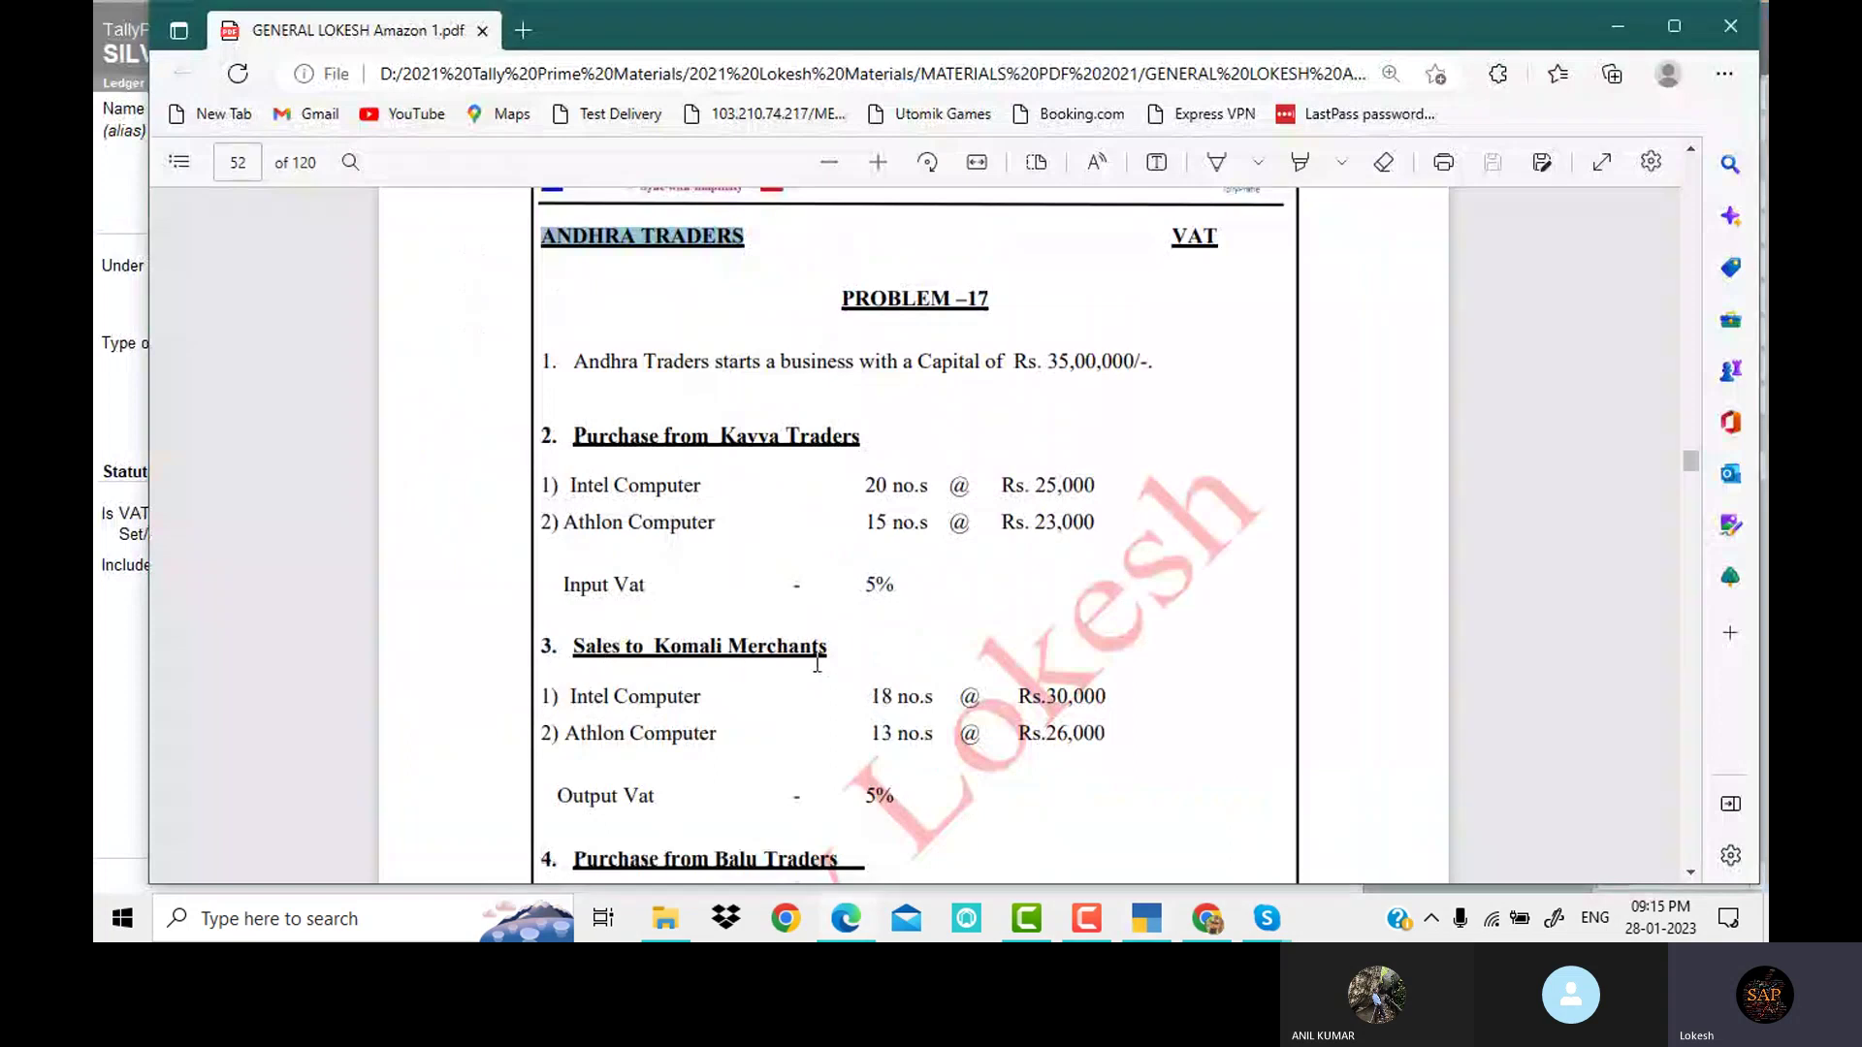
pyautogui.moveTo(567, 584); pyautogui.dragTo(894, 588)
pyautogui.scroll(-2, 898, 623)
pyautogui.moveTo(715, 636); pyautogui.dragTo(863, 647)
pyautogui.moveTo(573, 574); pyautogui.dragTo(707, 593)
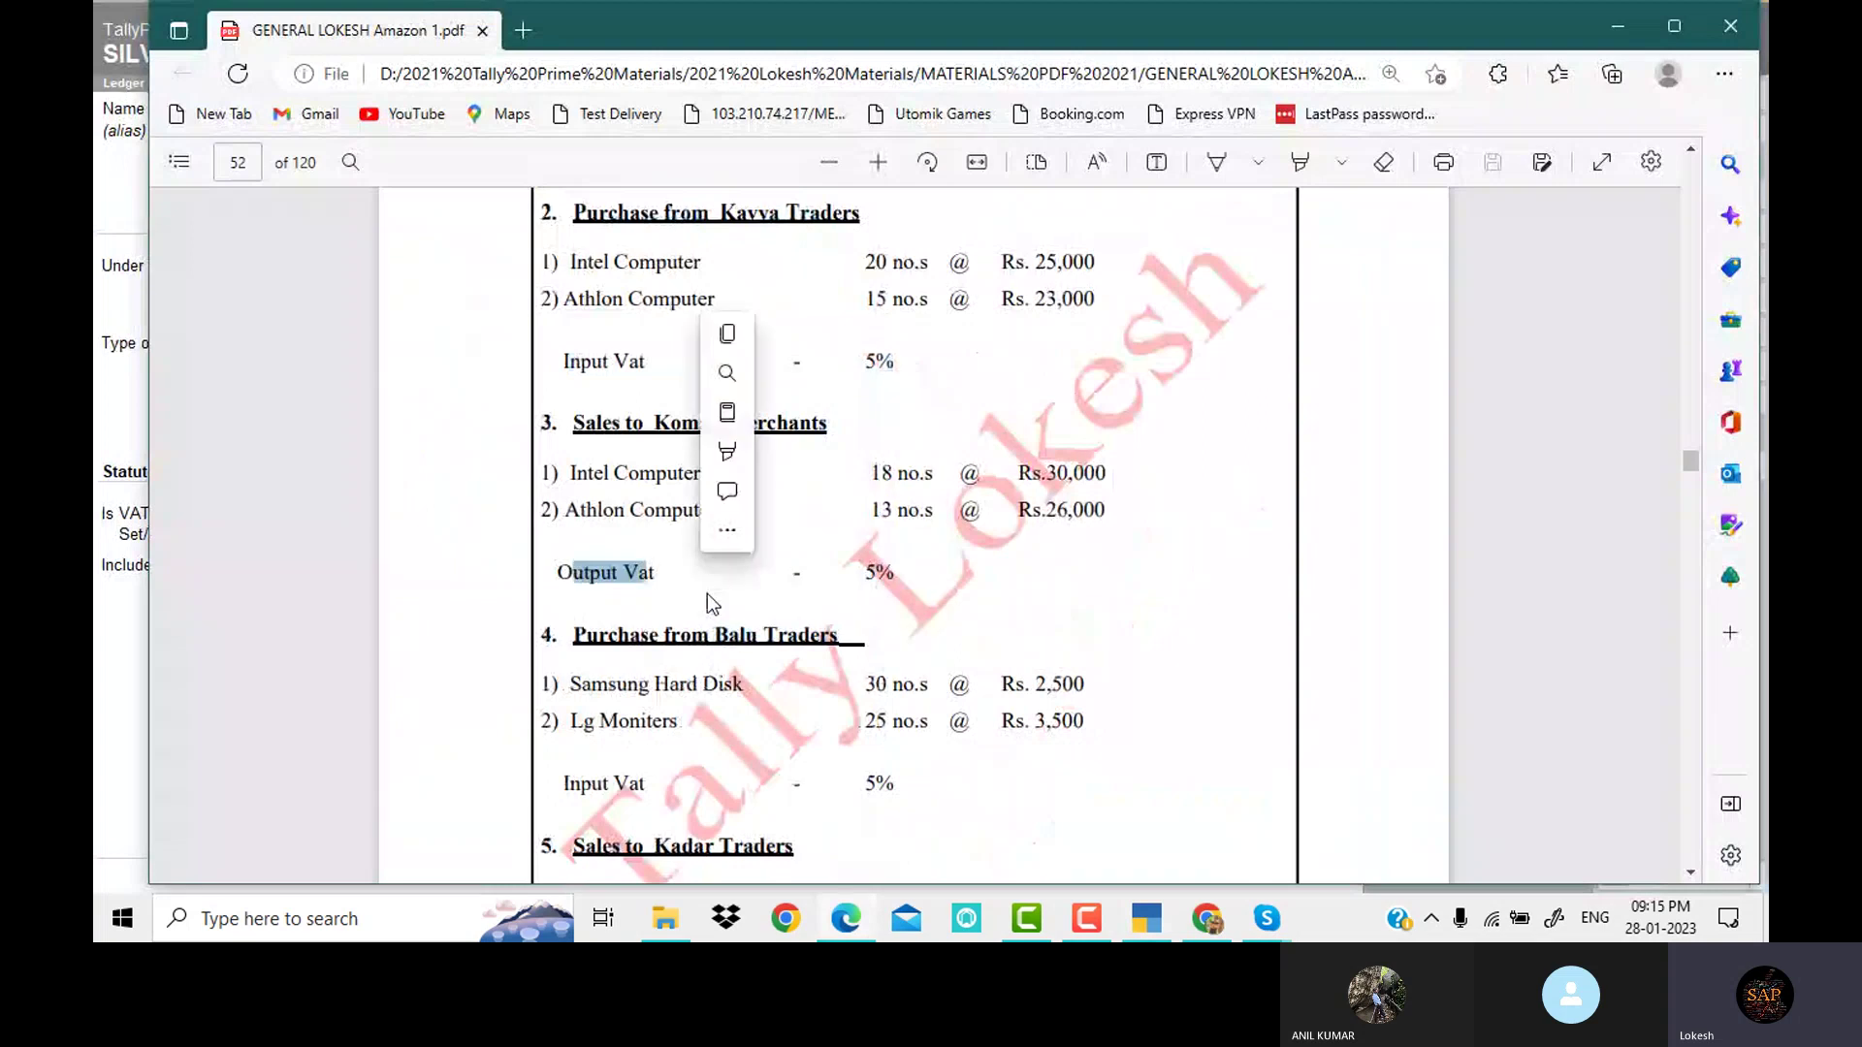
pyautogui.scroll(-2, 707, 593)
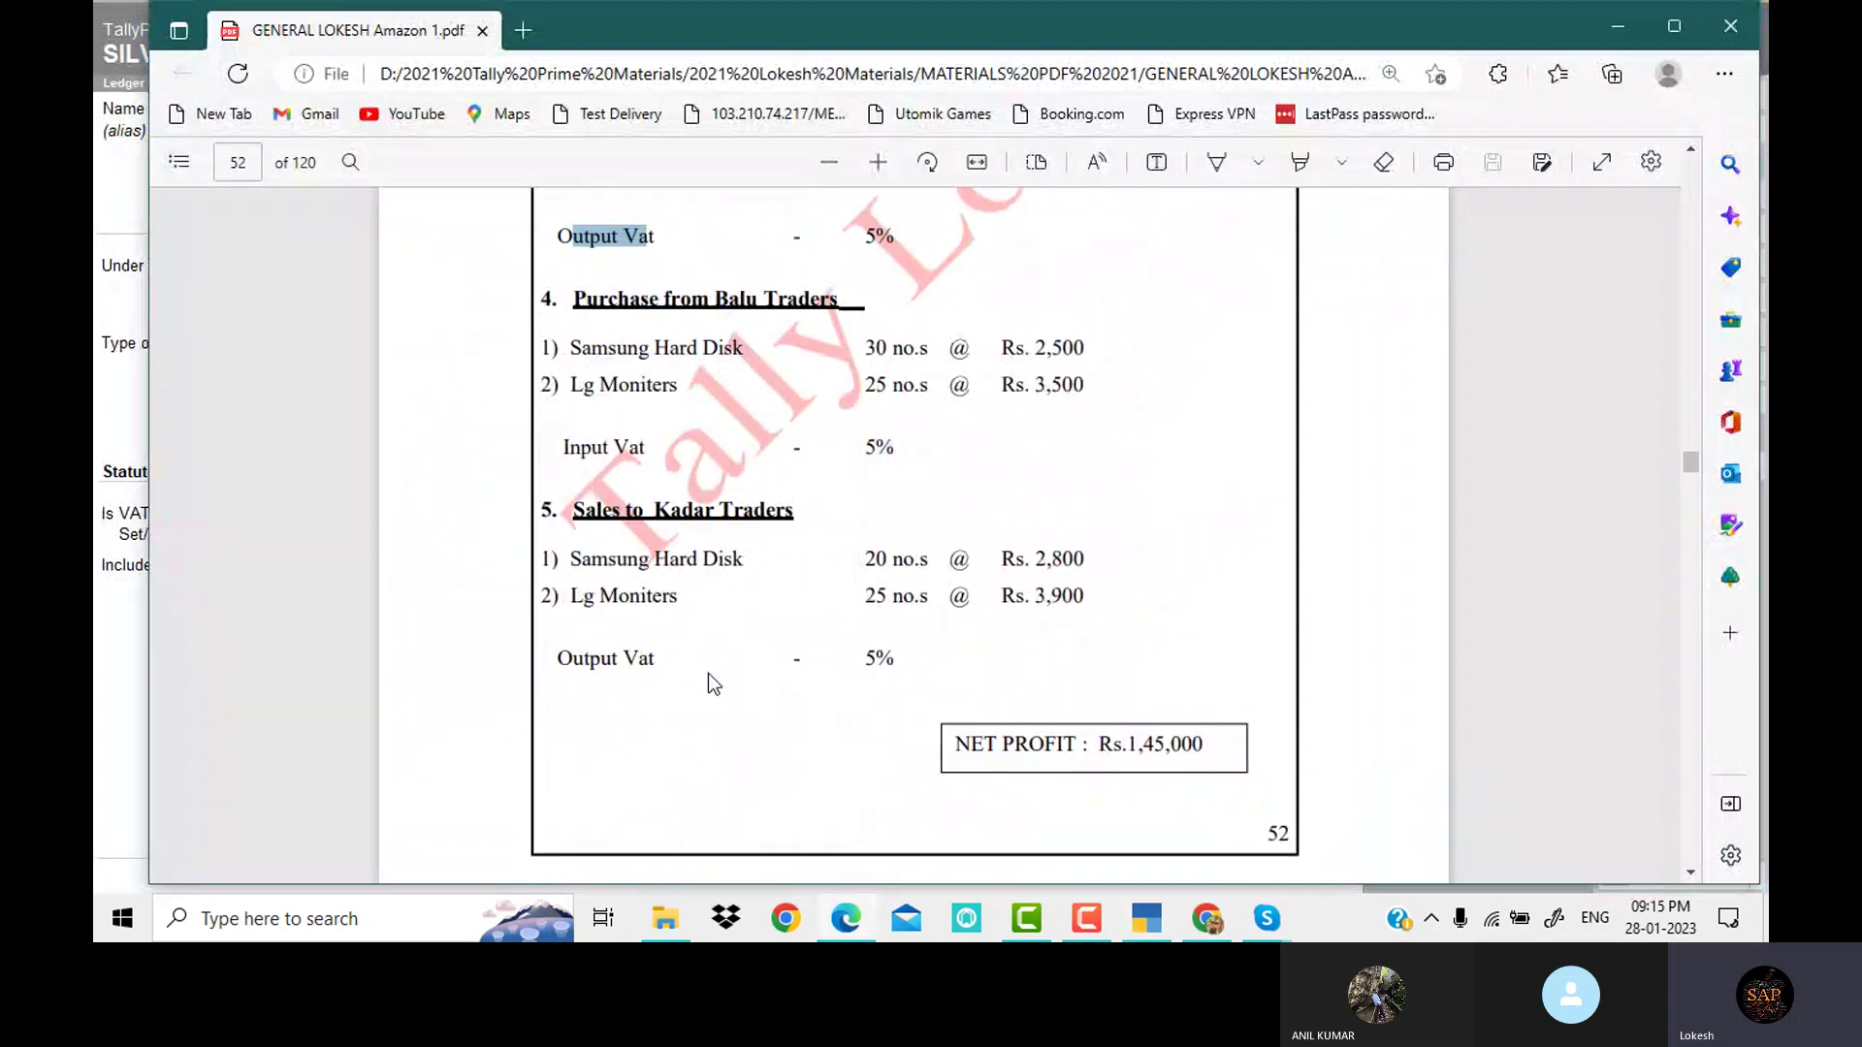
pyautogui.scroll(4, 945, 644)
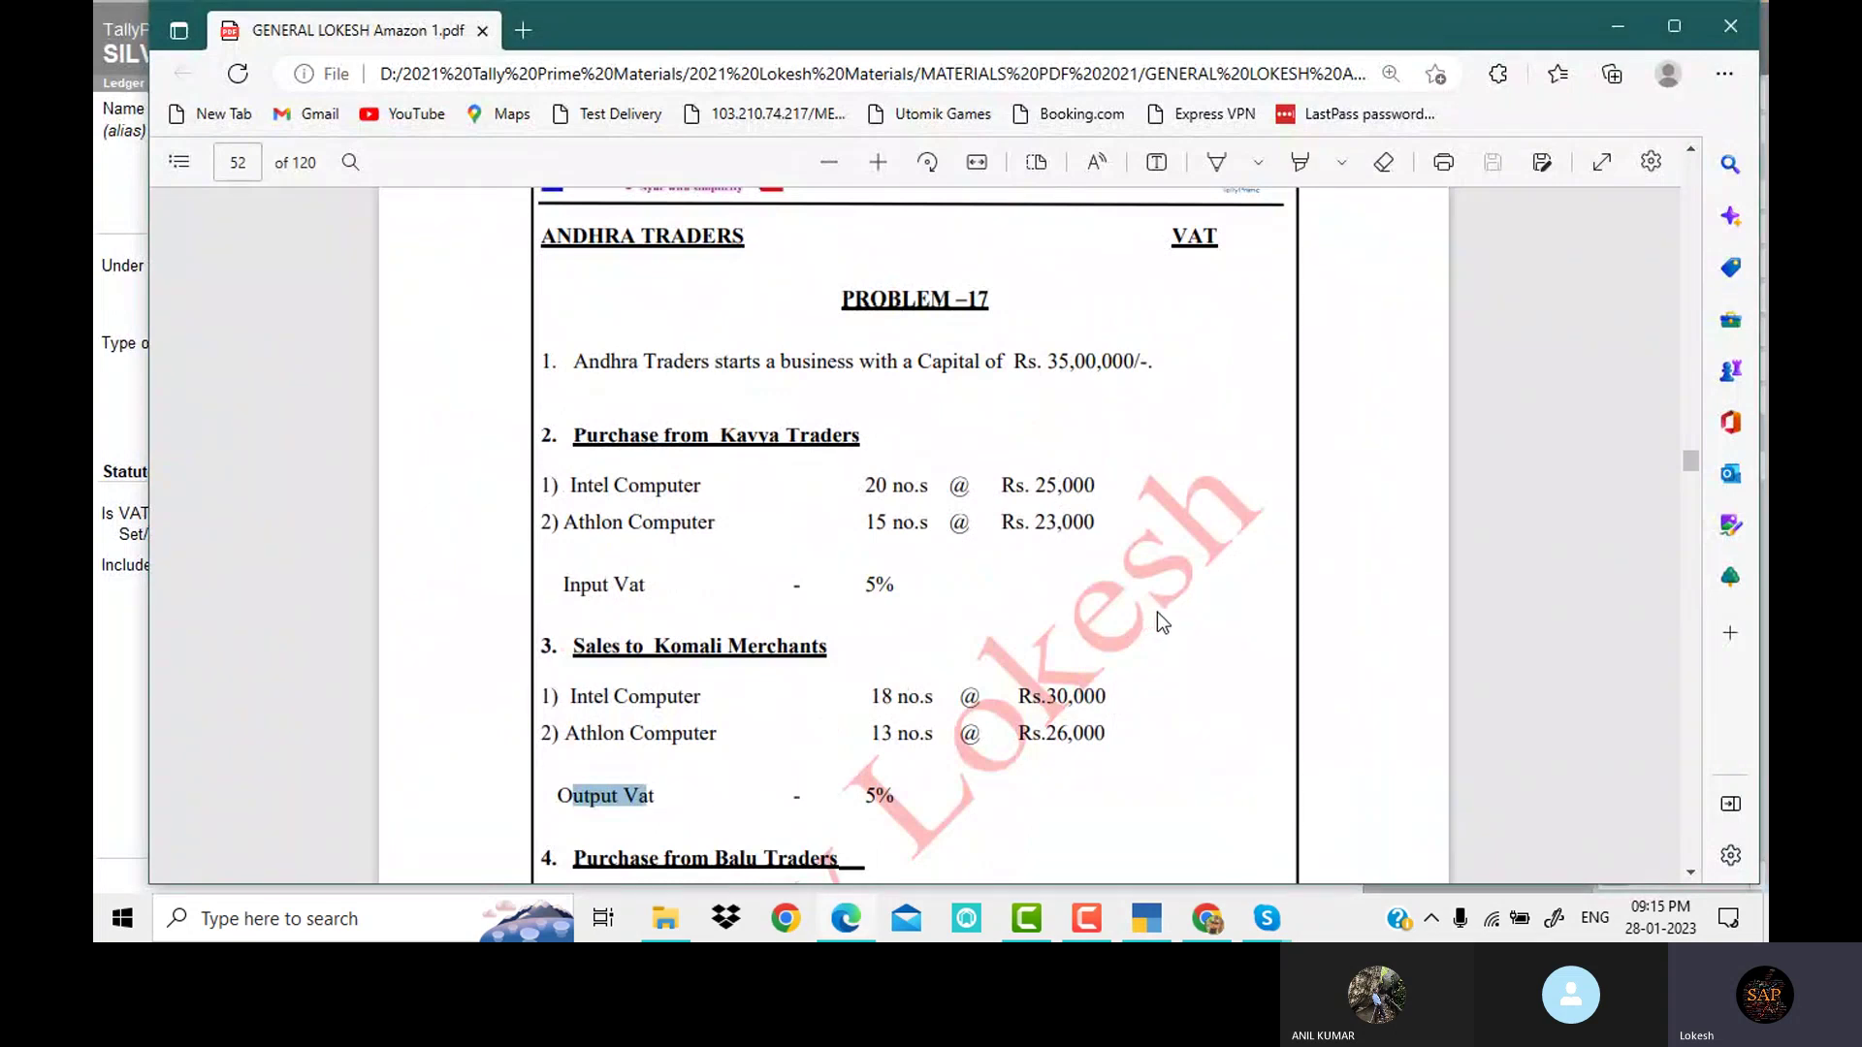
pyautogui.scroll(1, 1156, 613)
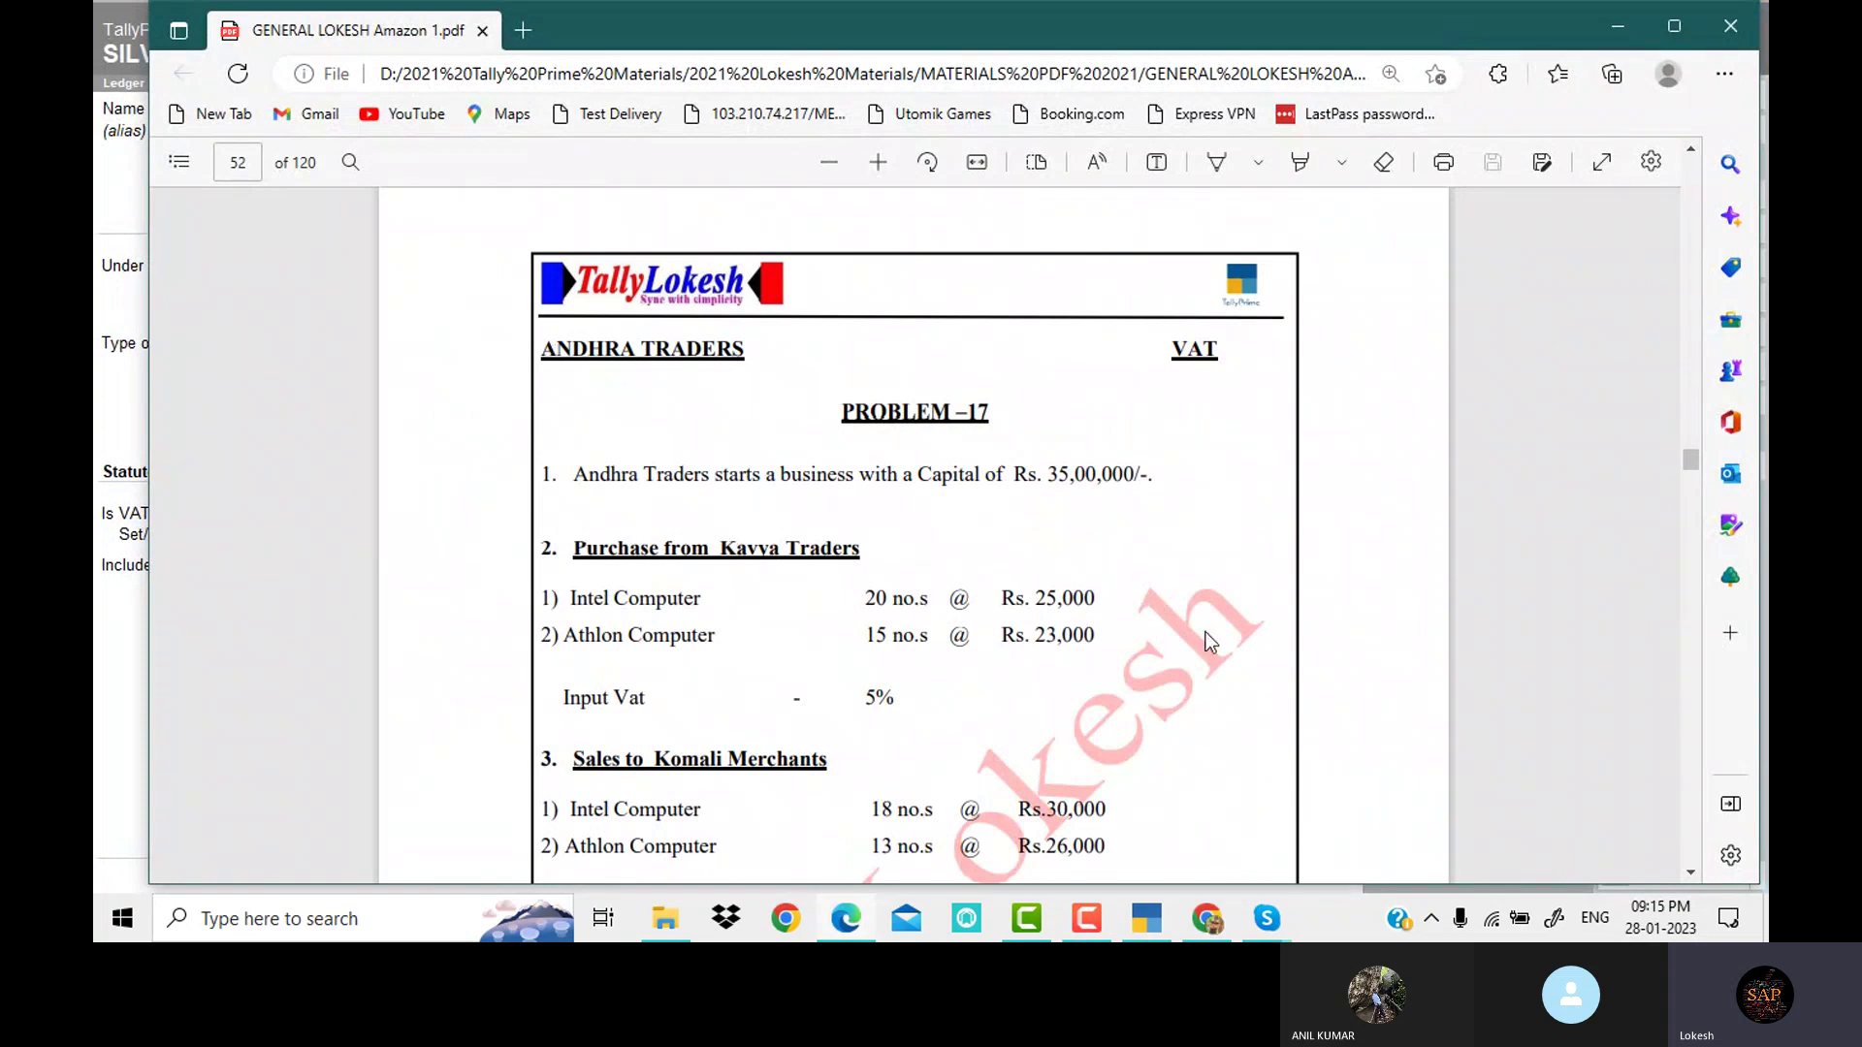
# Switch back to TallyPrime and create a ledger named Capital under Capital Account
pyautogui.hotkey('alt', 'Tab')
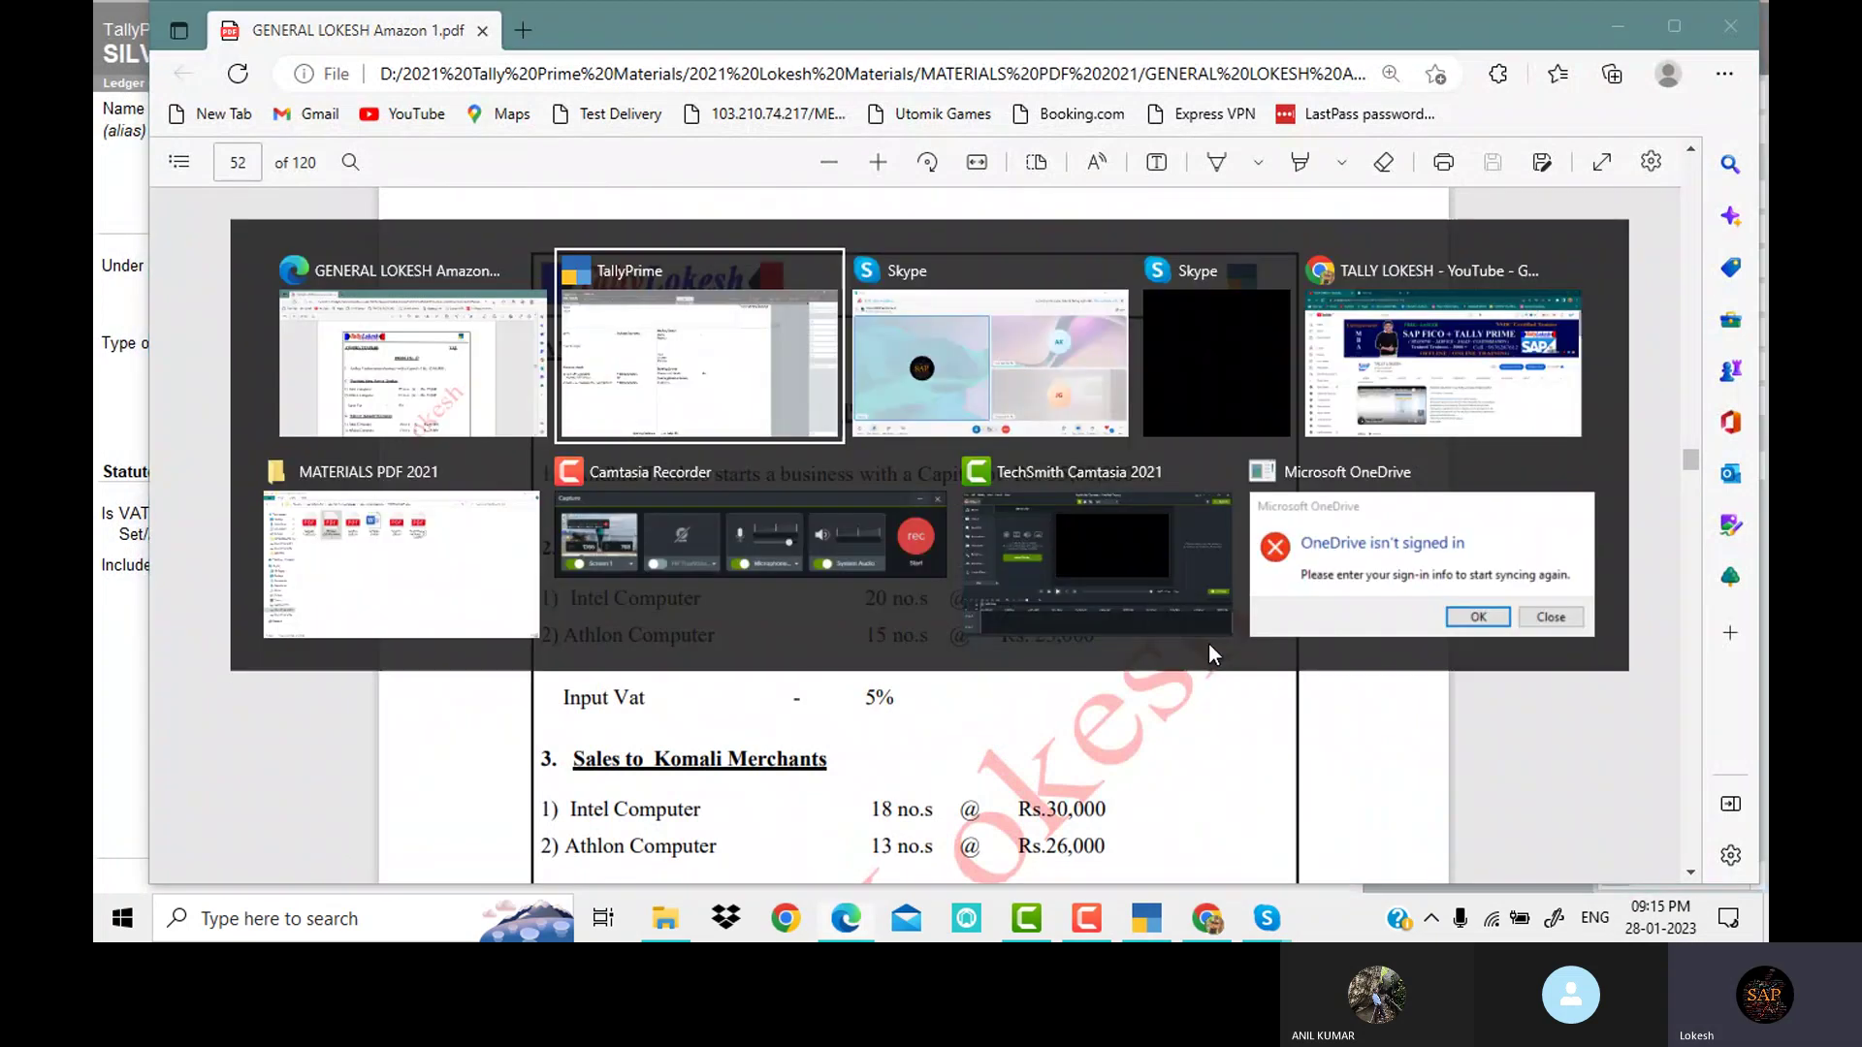
pyautogui.write('Capital')
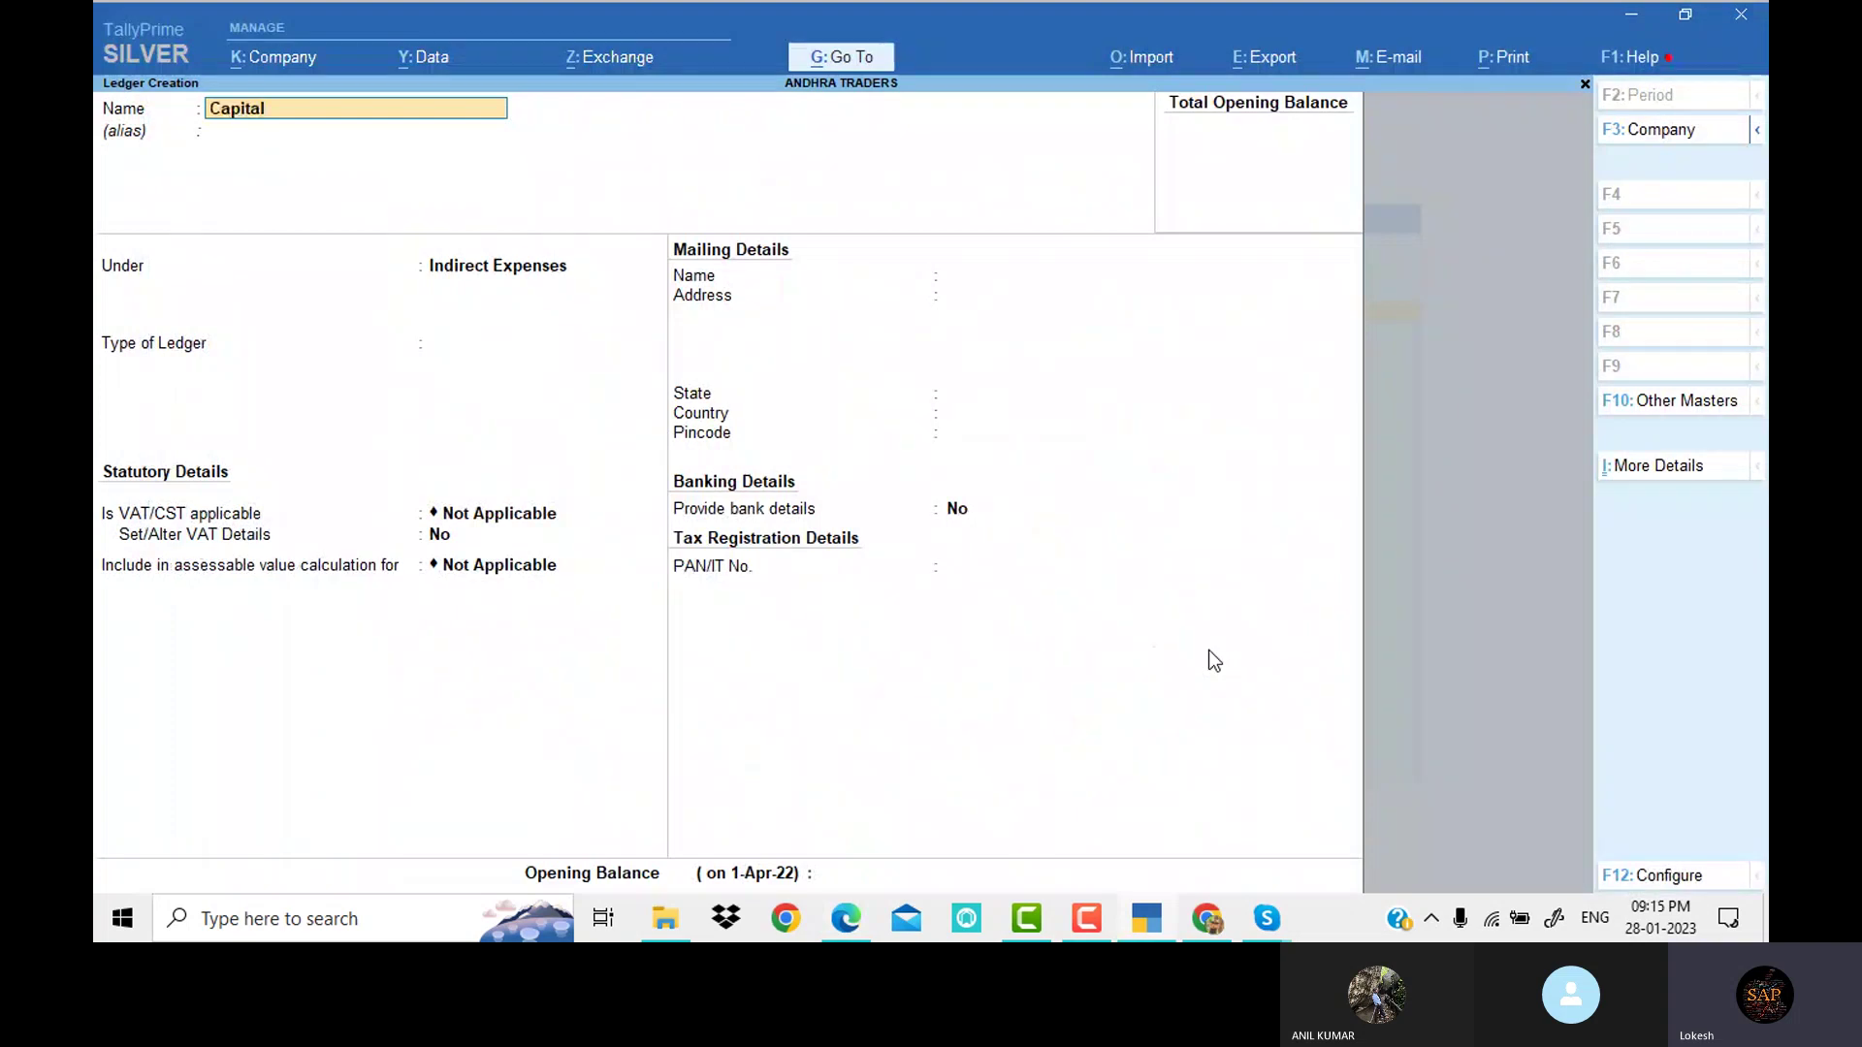
pyautogui.press('Return')
pyautogui.write('Ca')
pyautogui.press('Return')
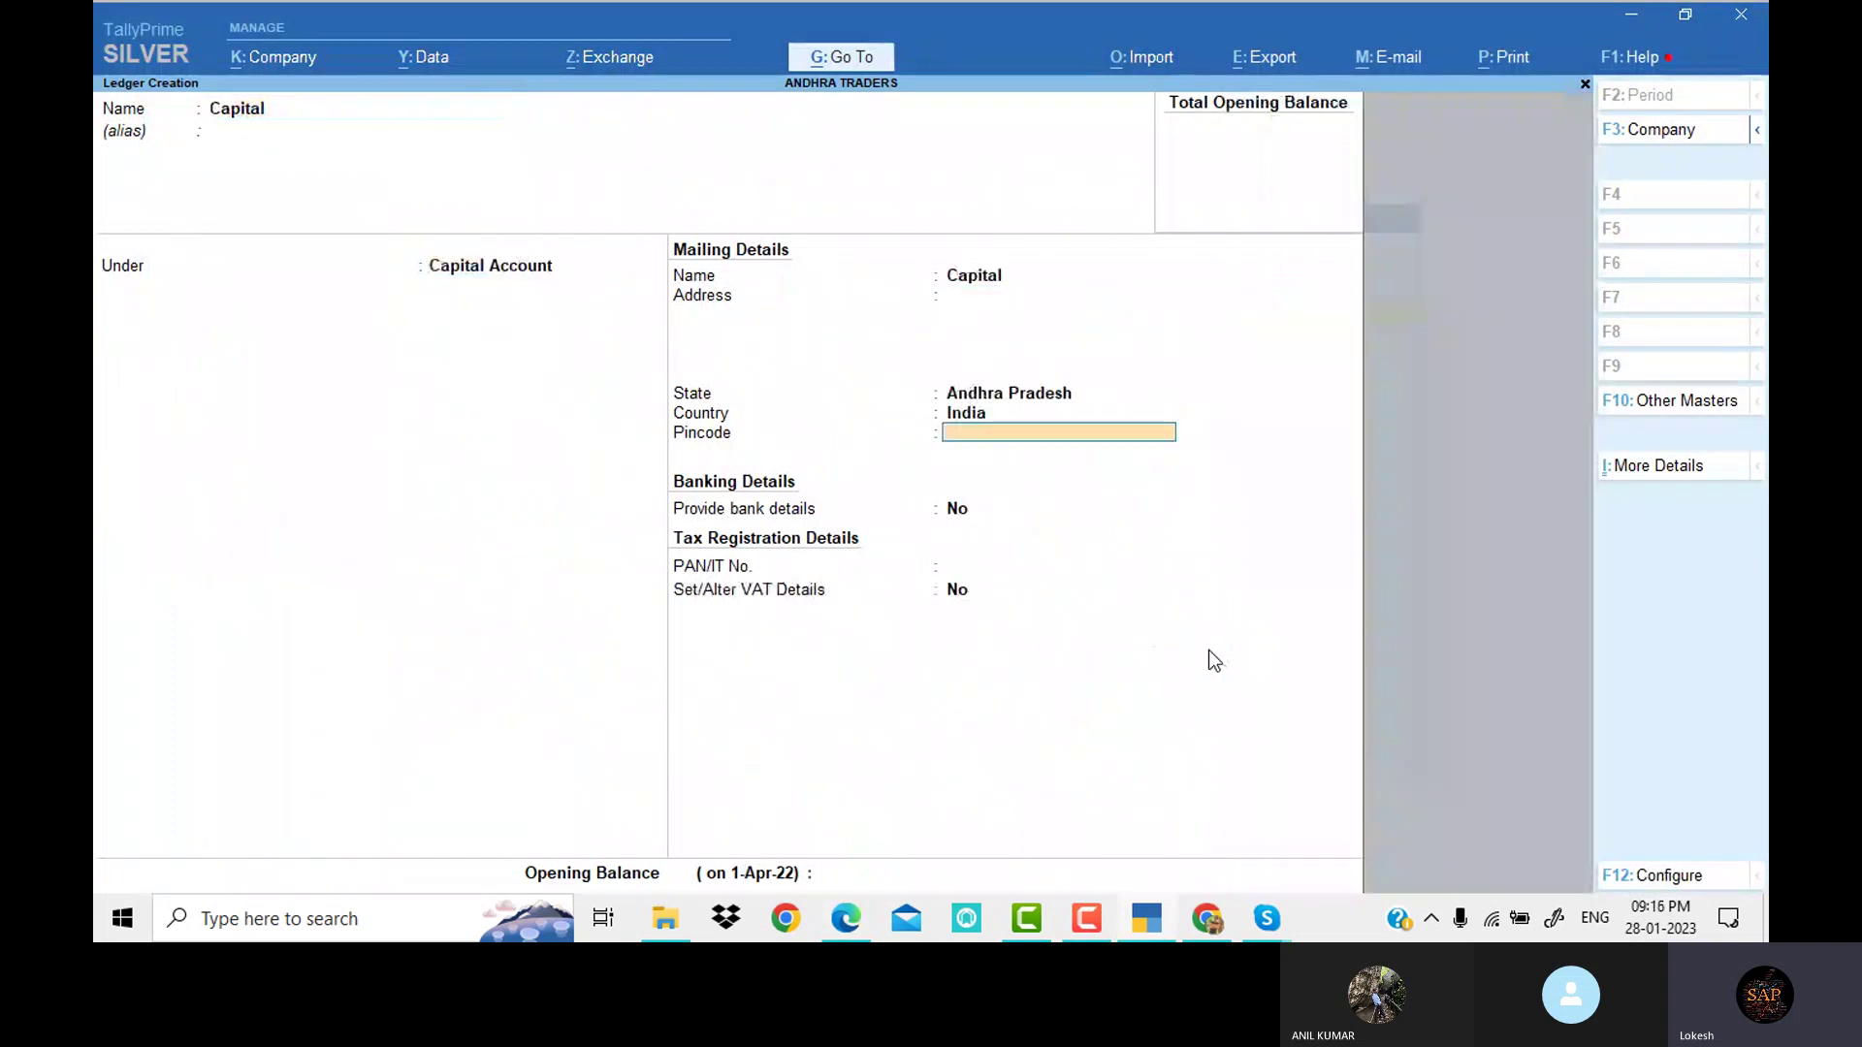
pyautogui.press('Return')
pyautogui.press('Return')
pyautogui.press('Return')
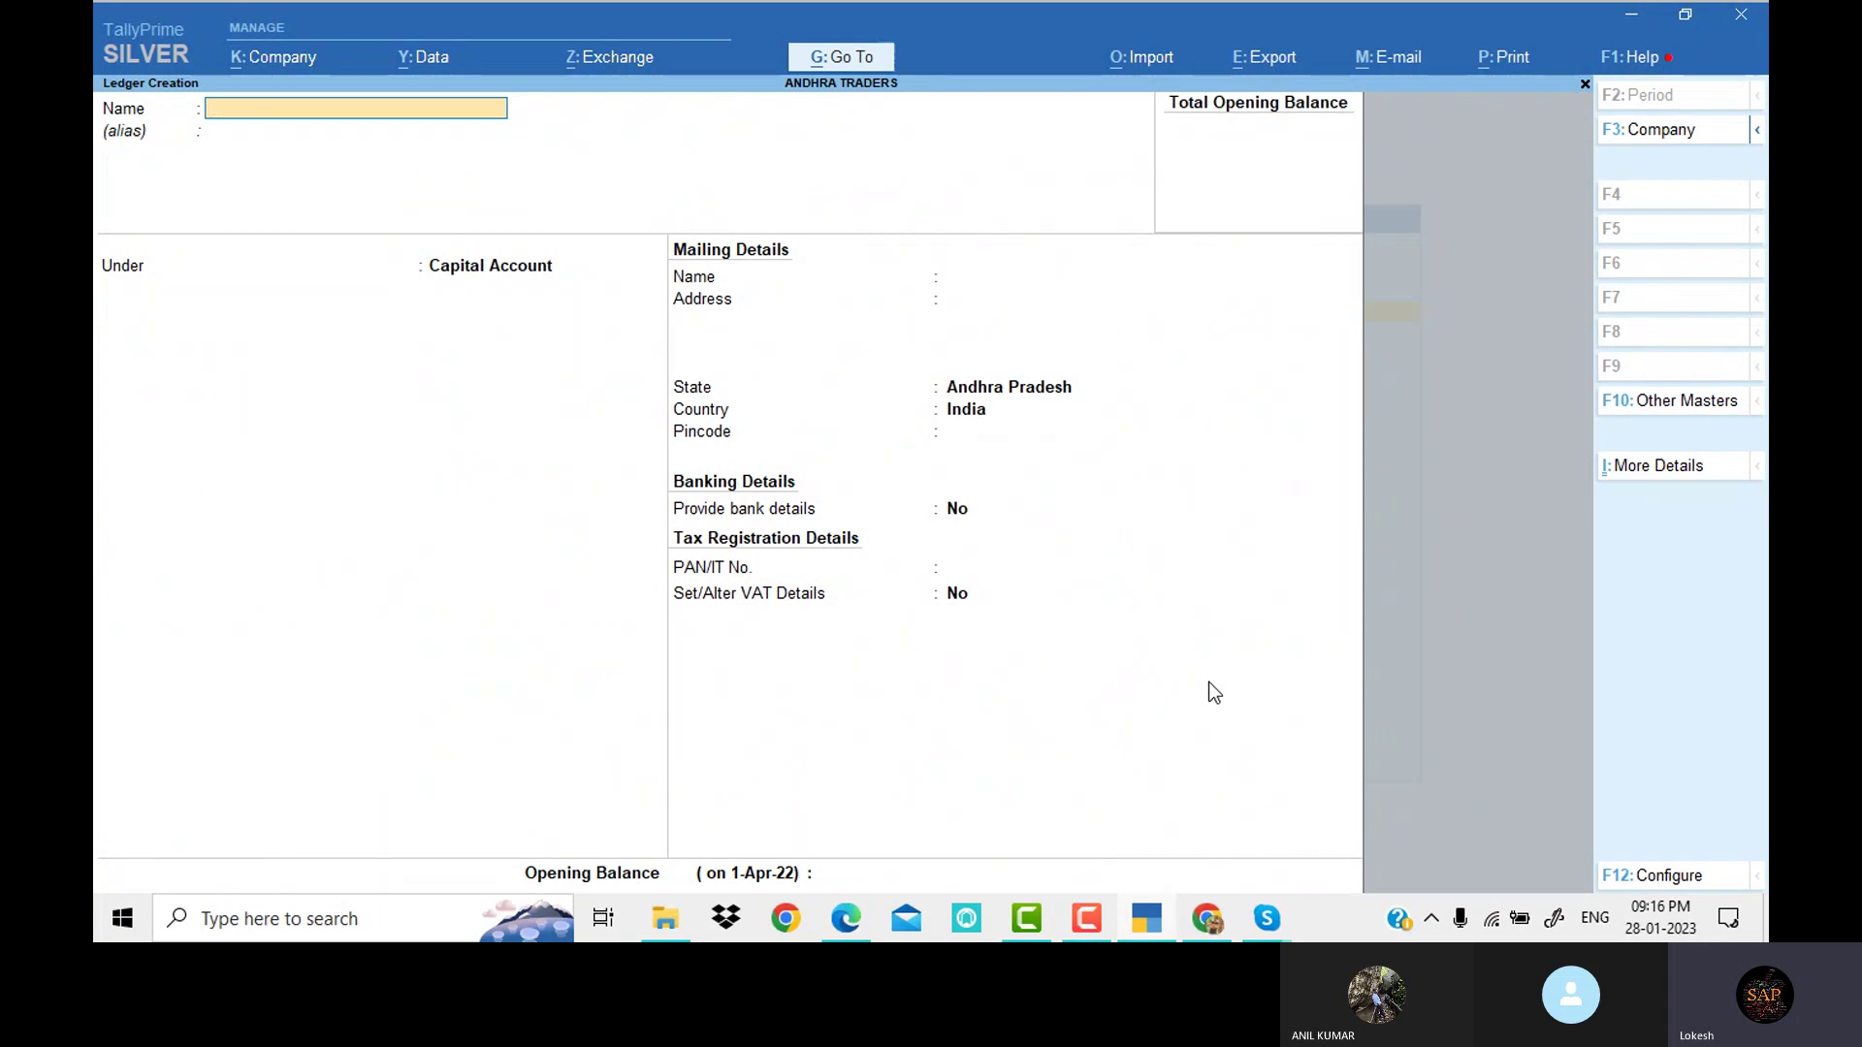
# Enter a new ledger named Purchase 5% under Purchase Accounts with VAT/CST set to Applicable
pyautogui.write('Purchase')
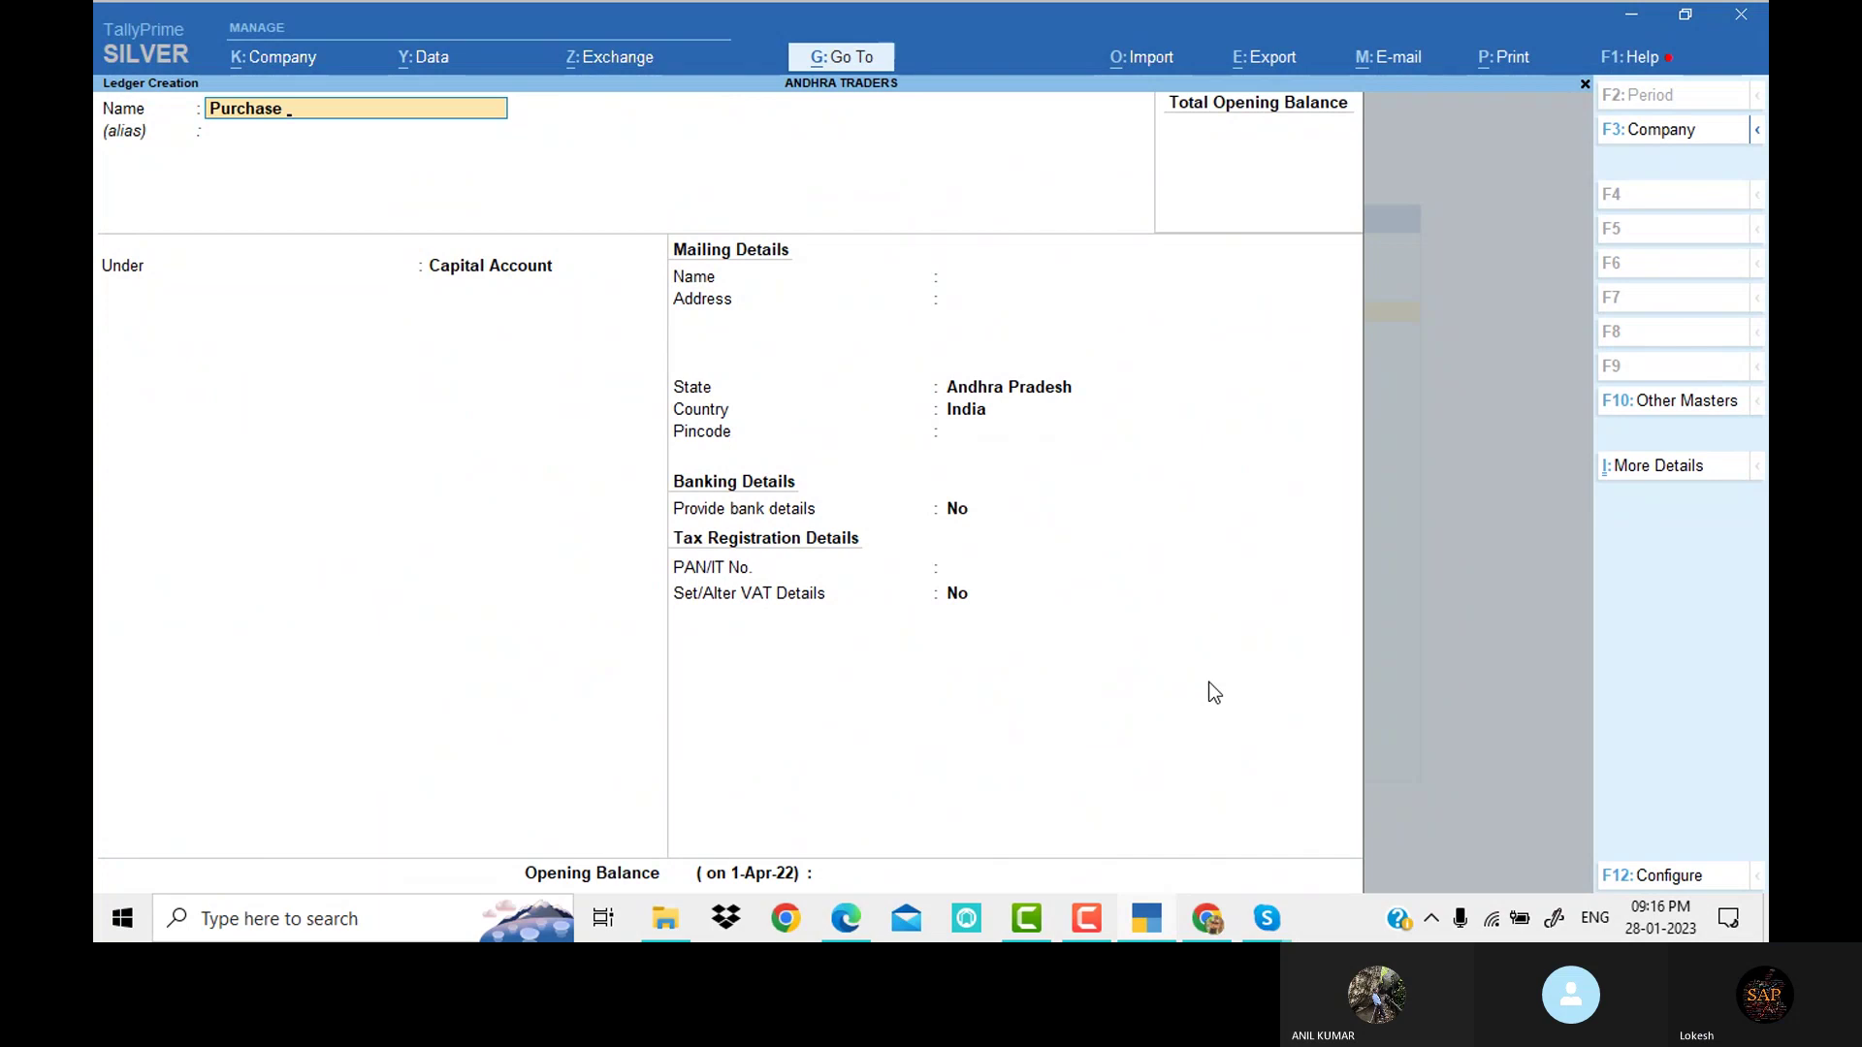
pyautogui.write(' 5%')
pyautogui.press('Return')
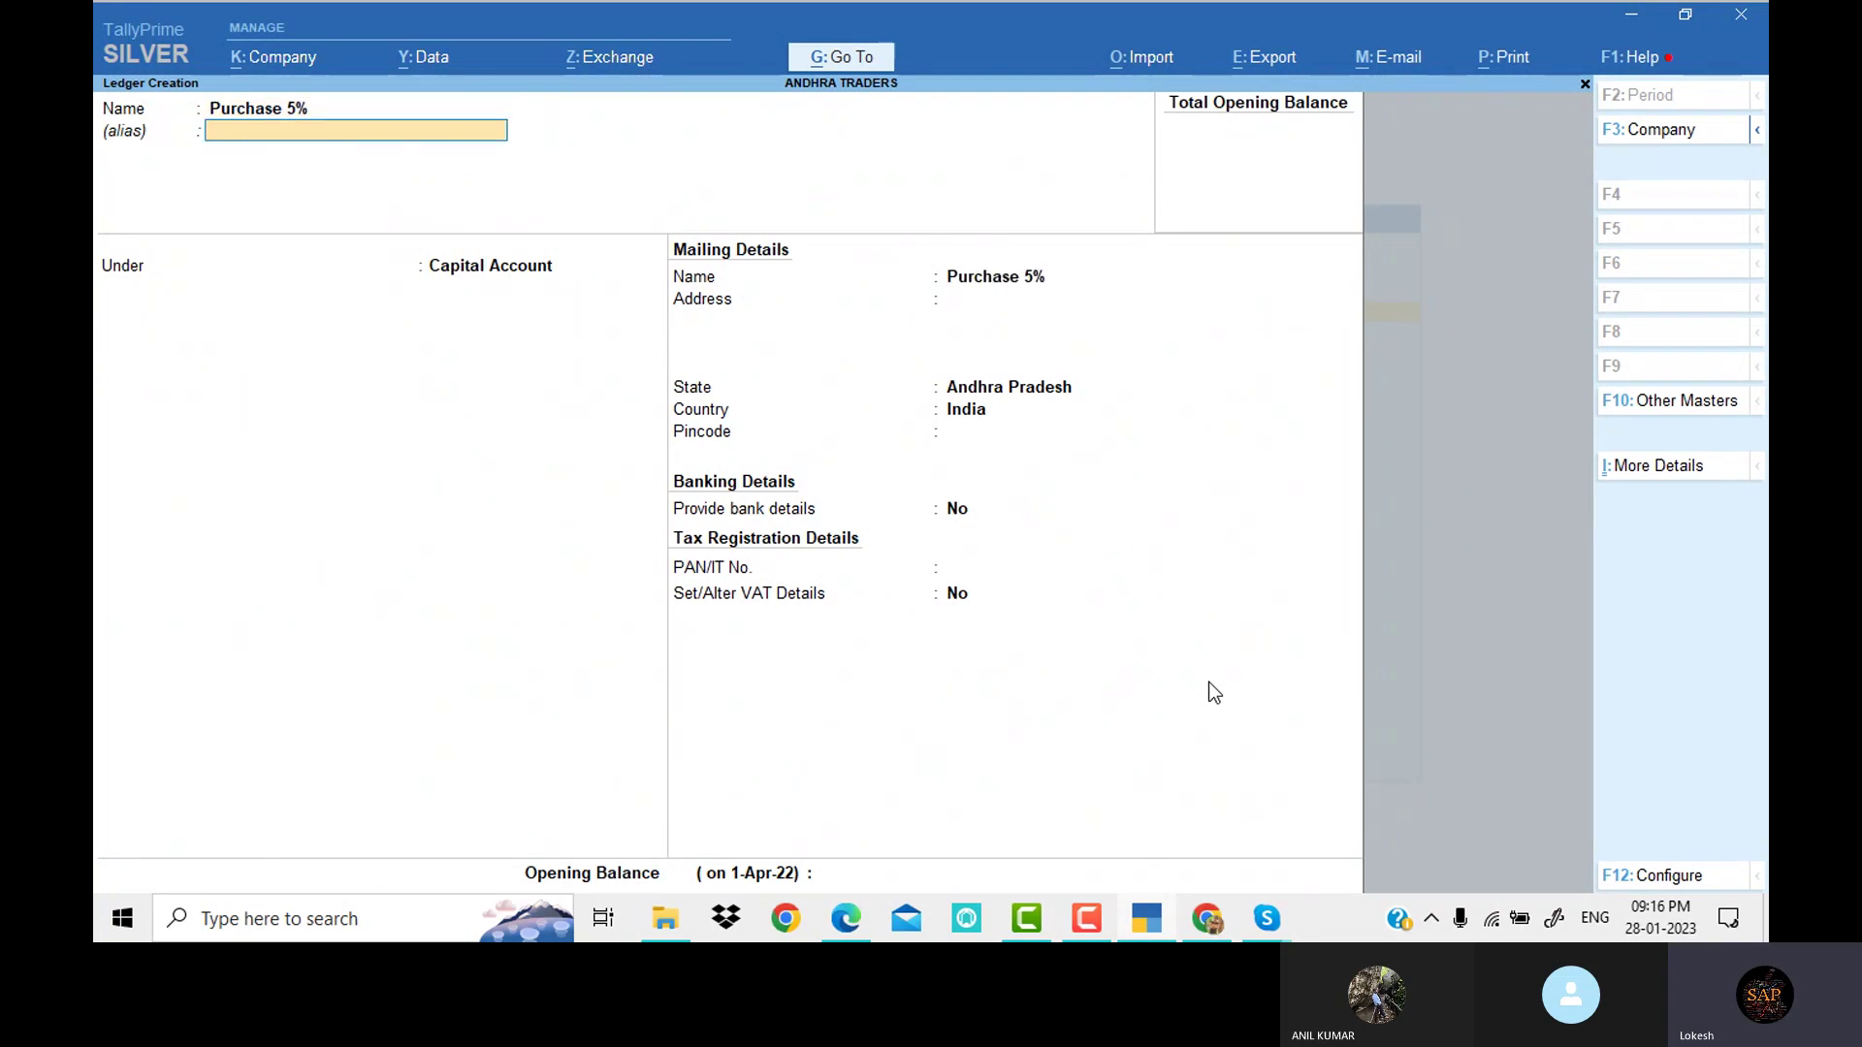
pyautogui.press('Return')
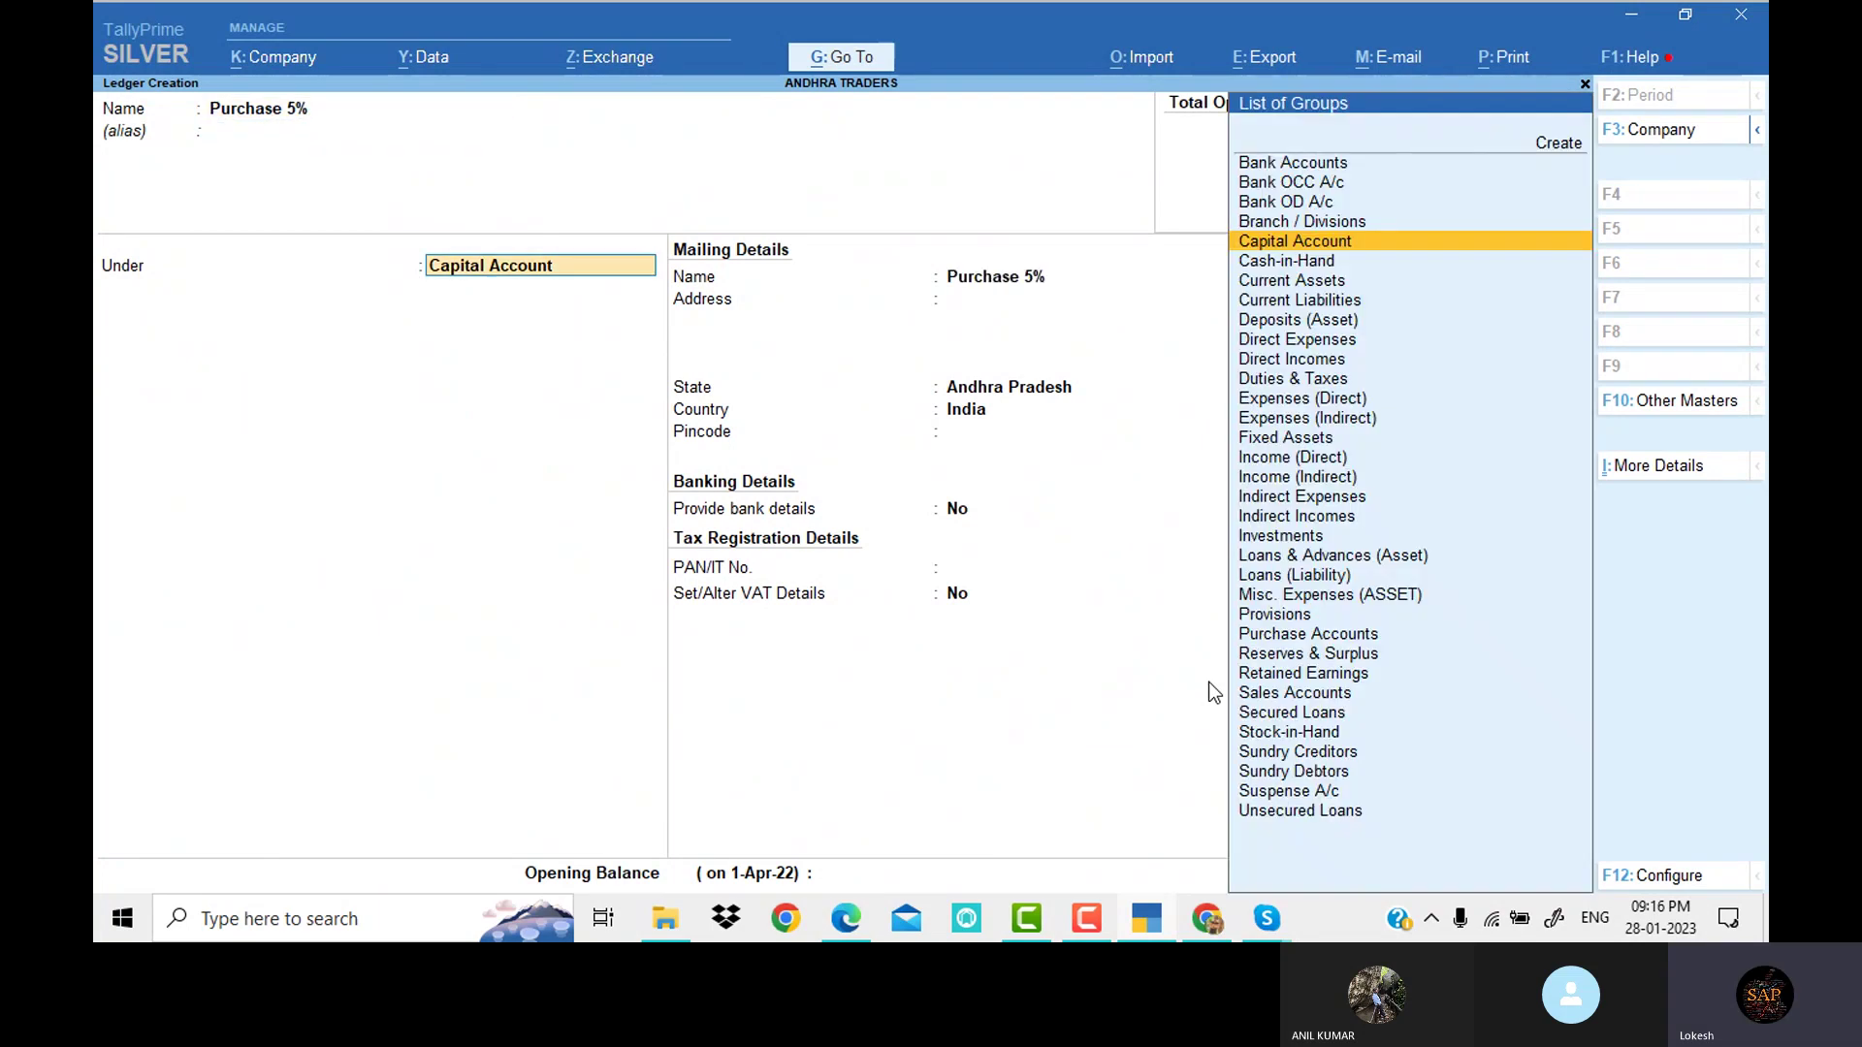
pyautogui.write('pu')
pyautogui.press('Return')
pyautogui.press('Return')
pyautogui.press('Return')
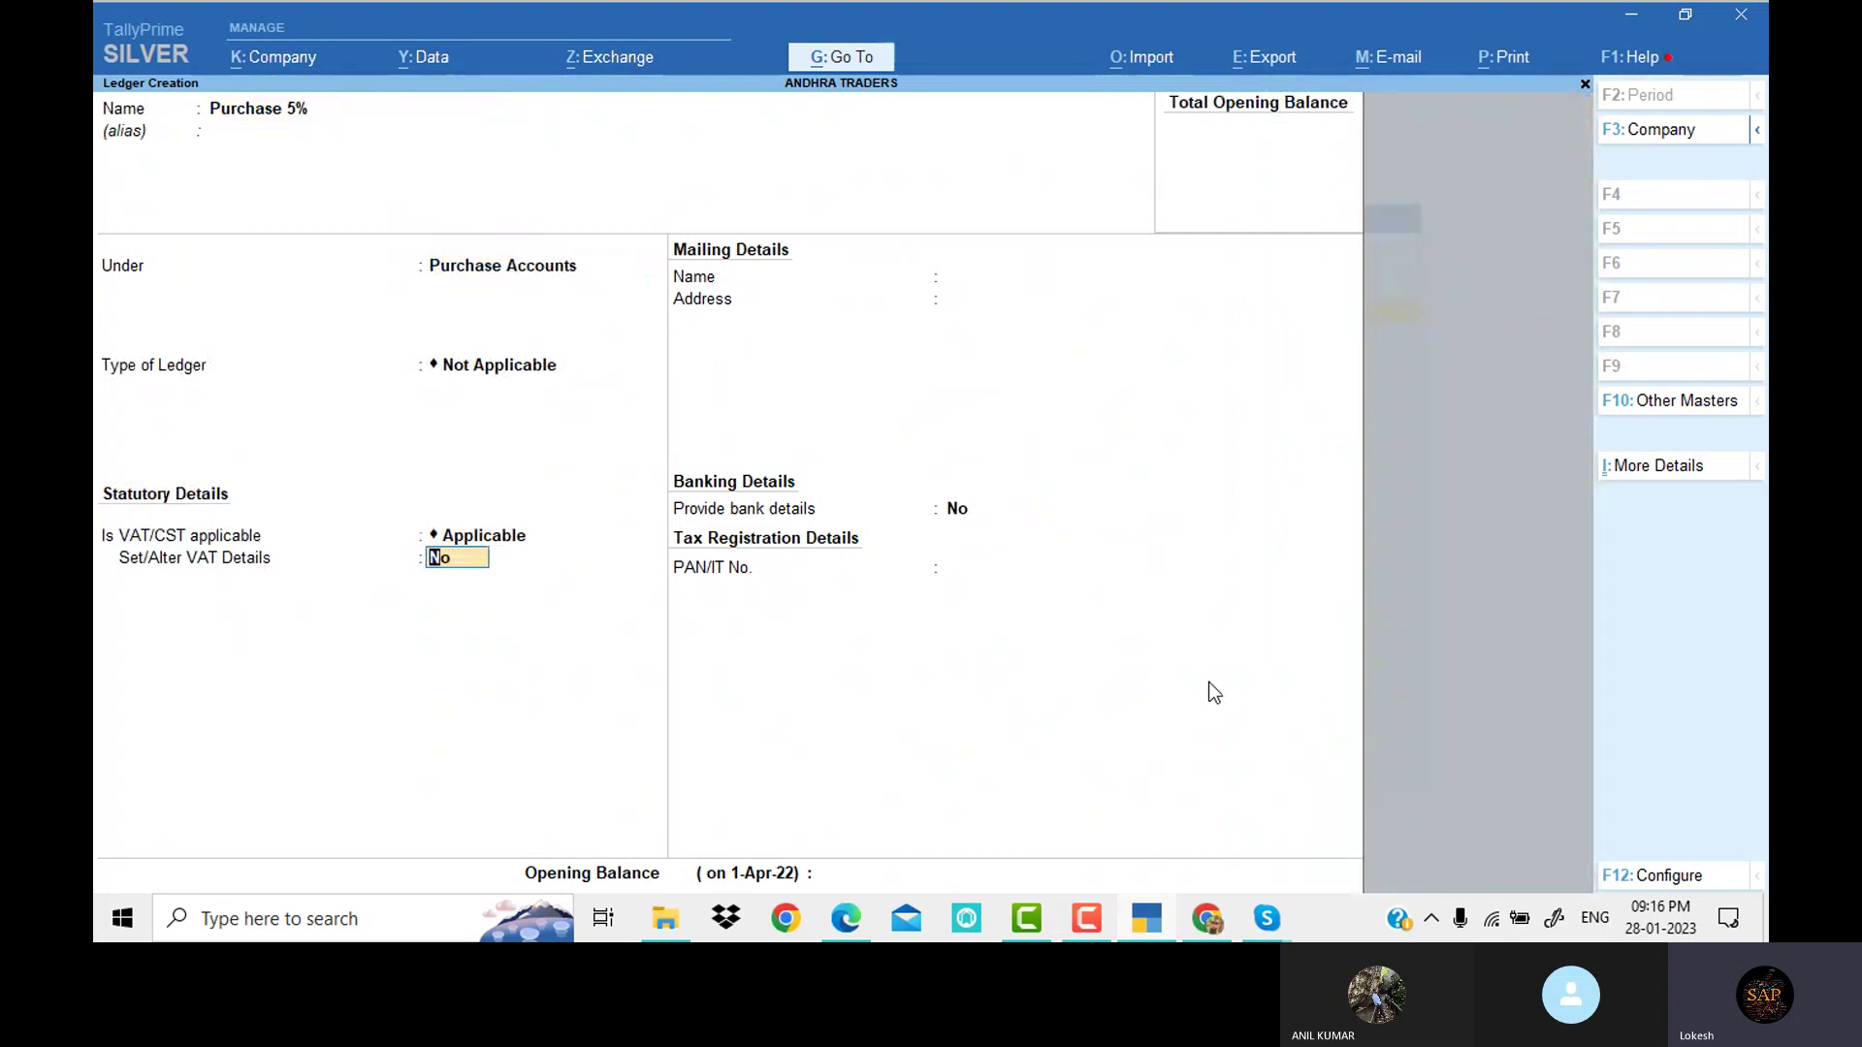
# Set Set/Alter VAT Details to Yes for the Purchase 5% ledger, accept its VAT details and save the ledger
pyautogui.write('y')
pyautogui.press('Return')
pyautogui.press('Return')
pyautogui.press('Return')
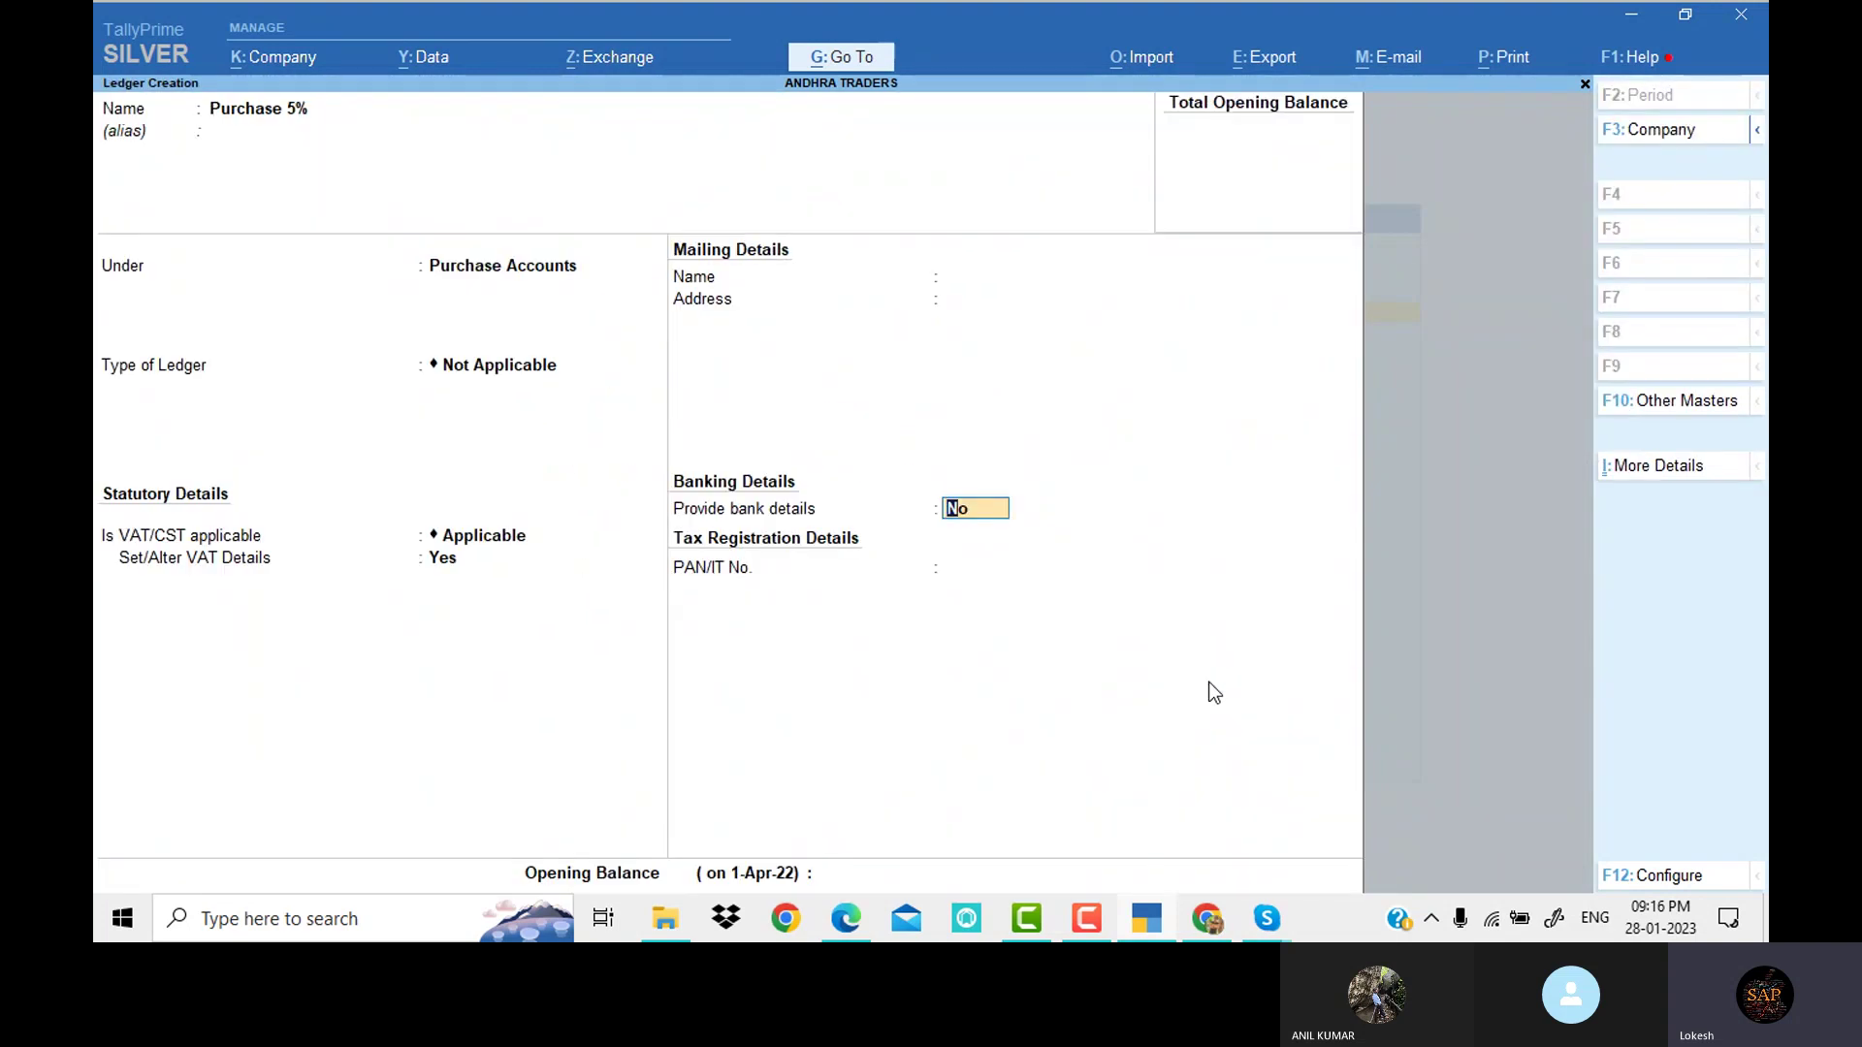
pyautogui.press('Return')
pyautogui.press('Return')
pyautogui.press('Return')
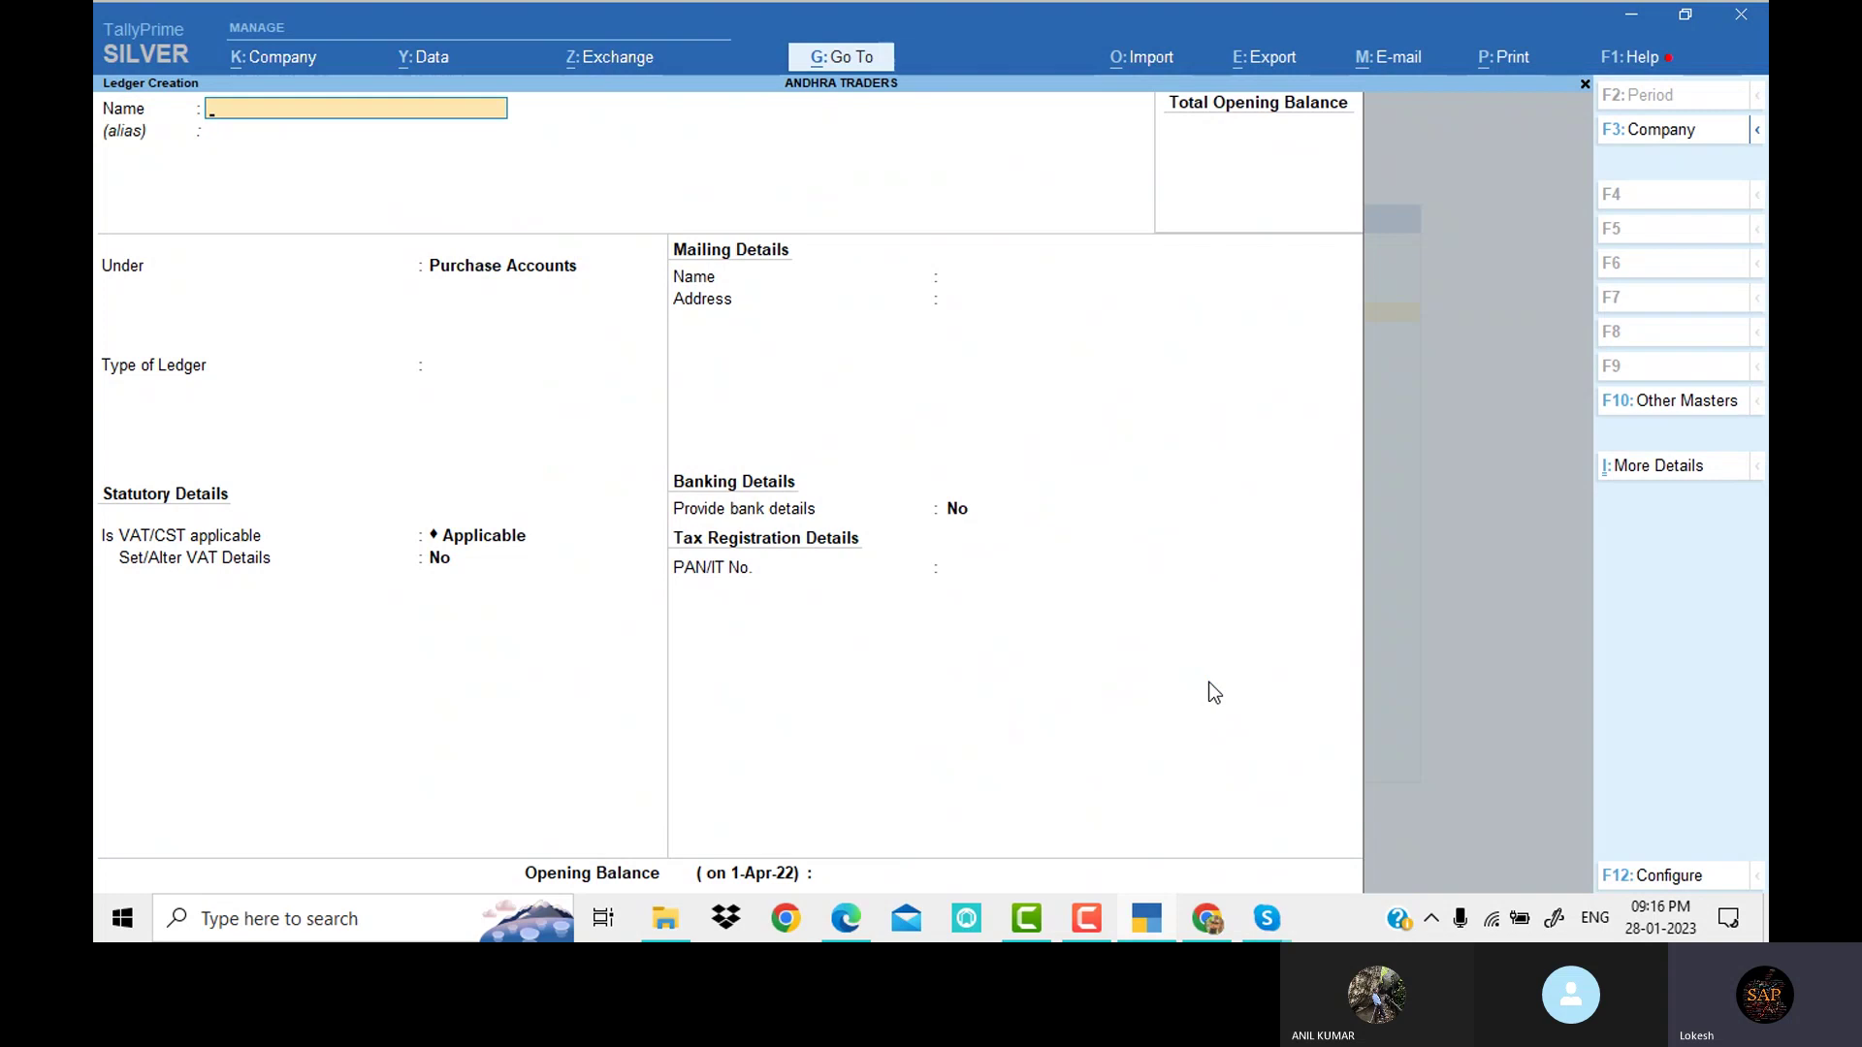
# Check the supplier name in the Edge PDF, then enter a TallyPrime ledger named Kavya Traders under Sundry Creditors
pyautogui.hotkey('alt', 'Tab')
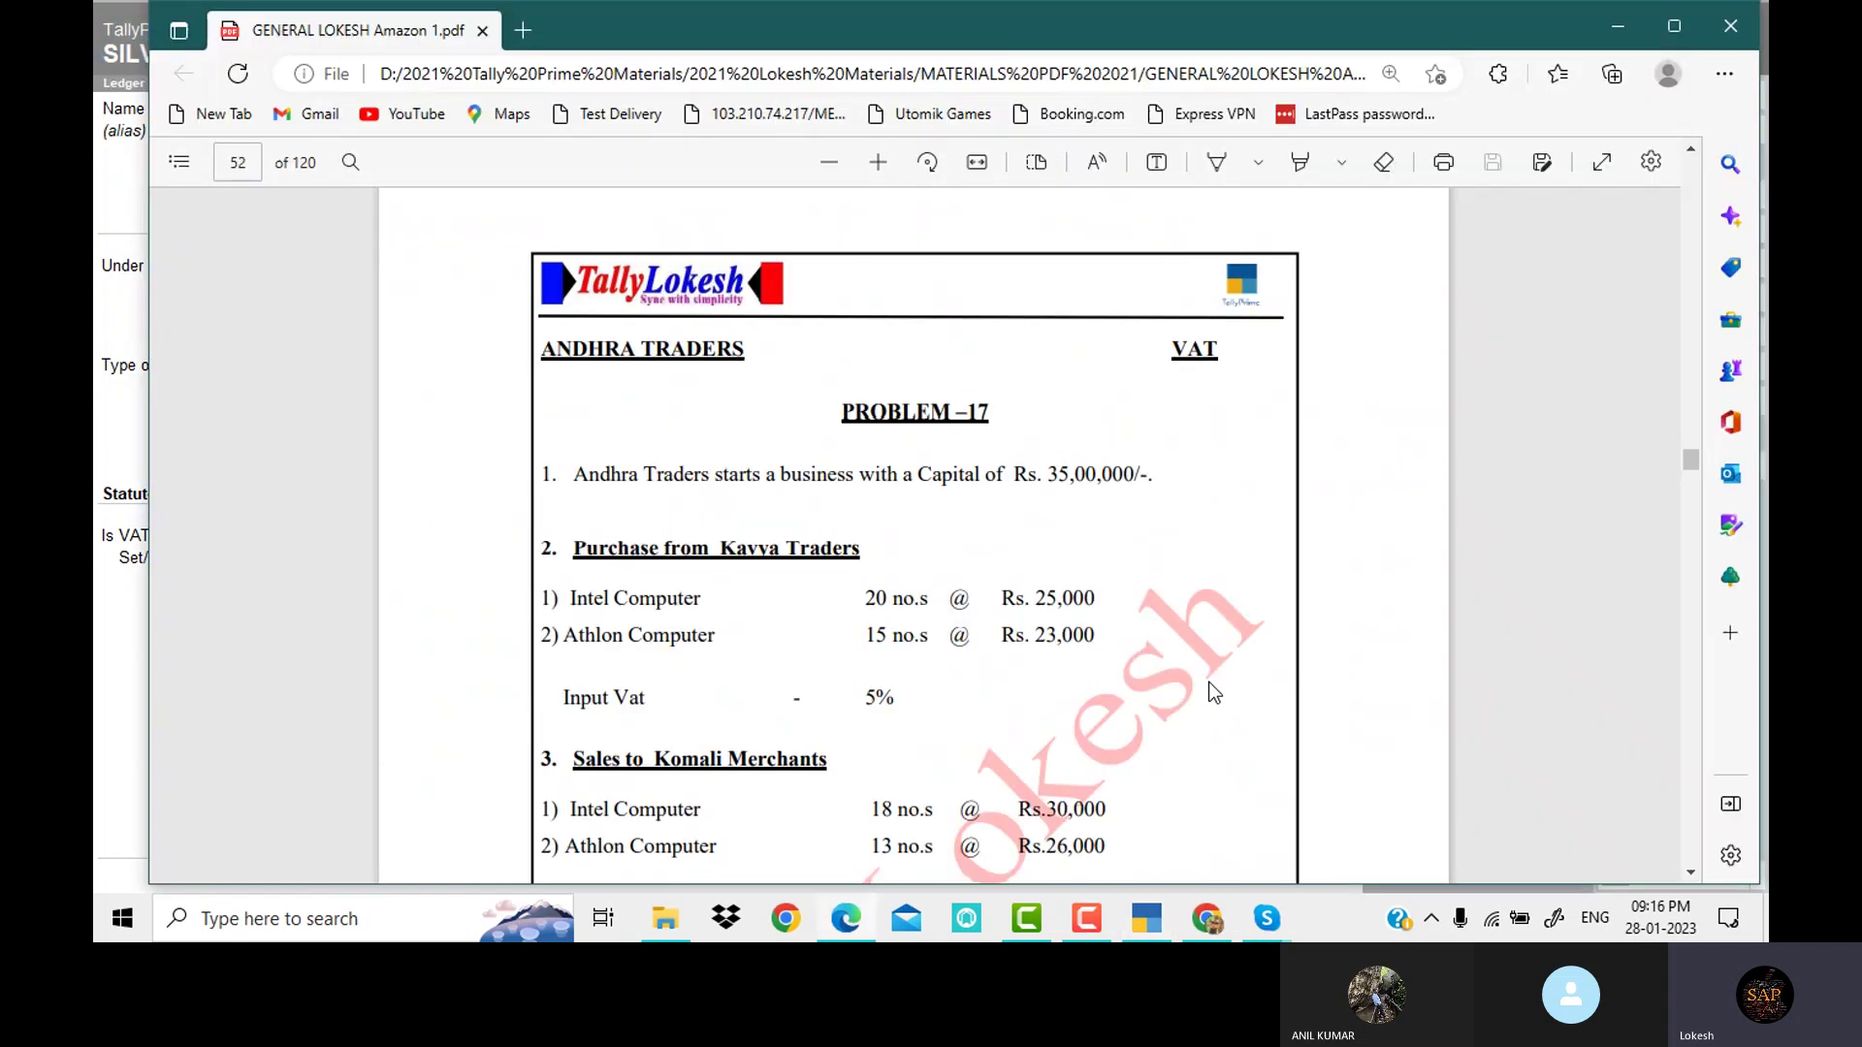
pyautogui.hotkey('alt', 'Tab')
pyautogui.write('Kavya Traders')
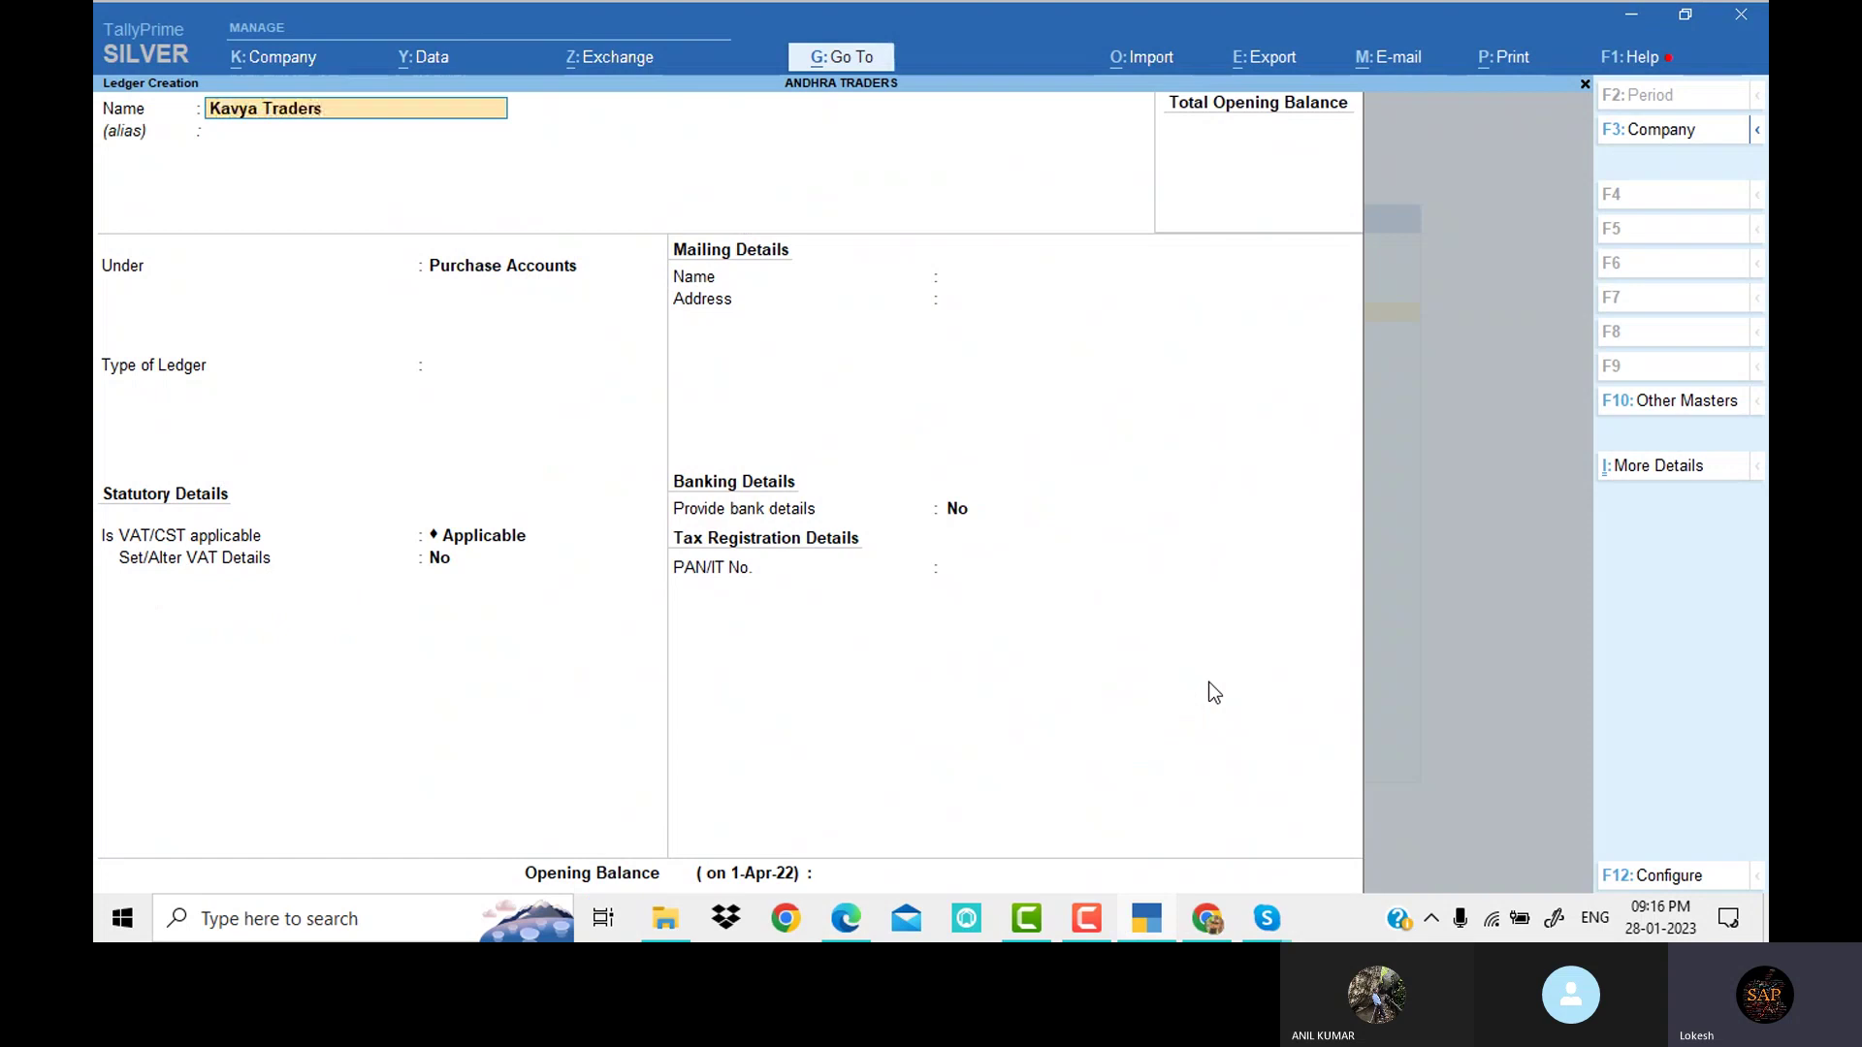
pyautogui.press('Return')
pyautogui.press('Return')
pyautogui.write('Sund')
pyautogui.press('Down')
pyautogui.press('Return')
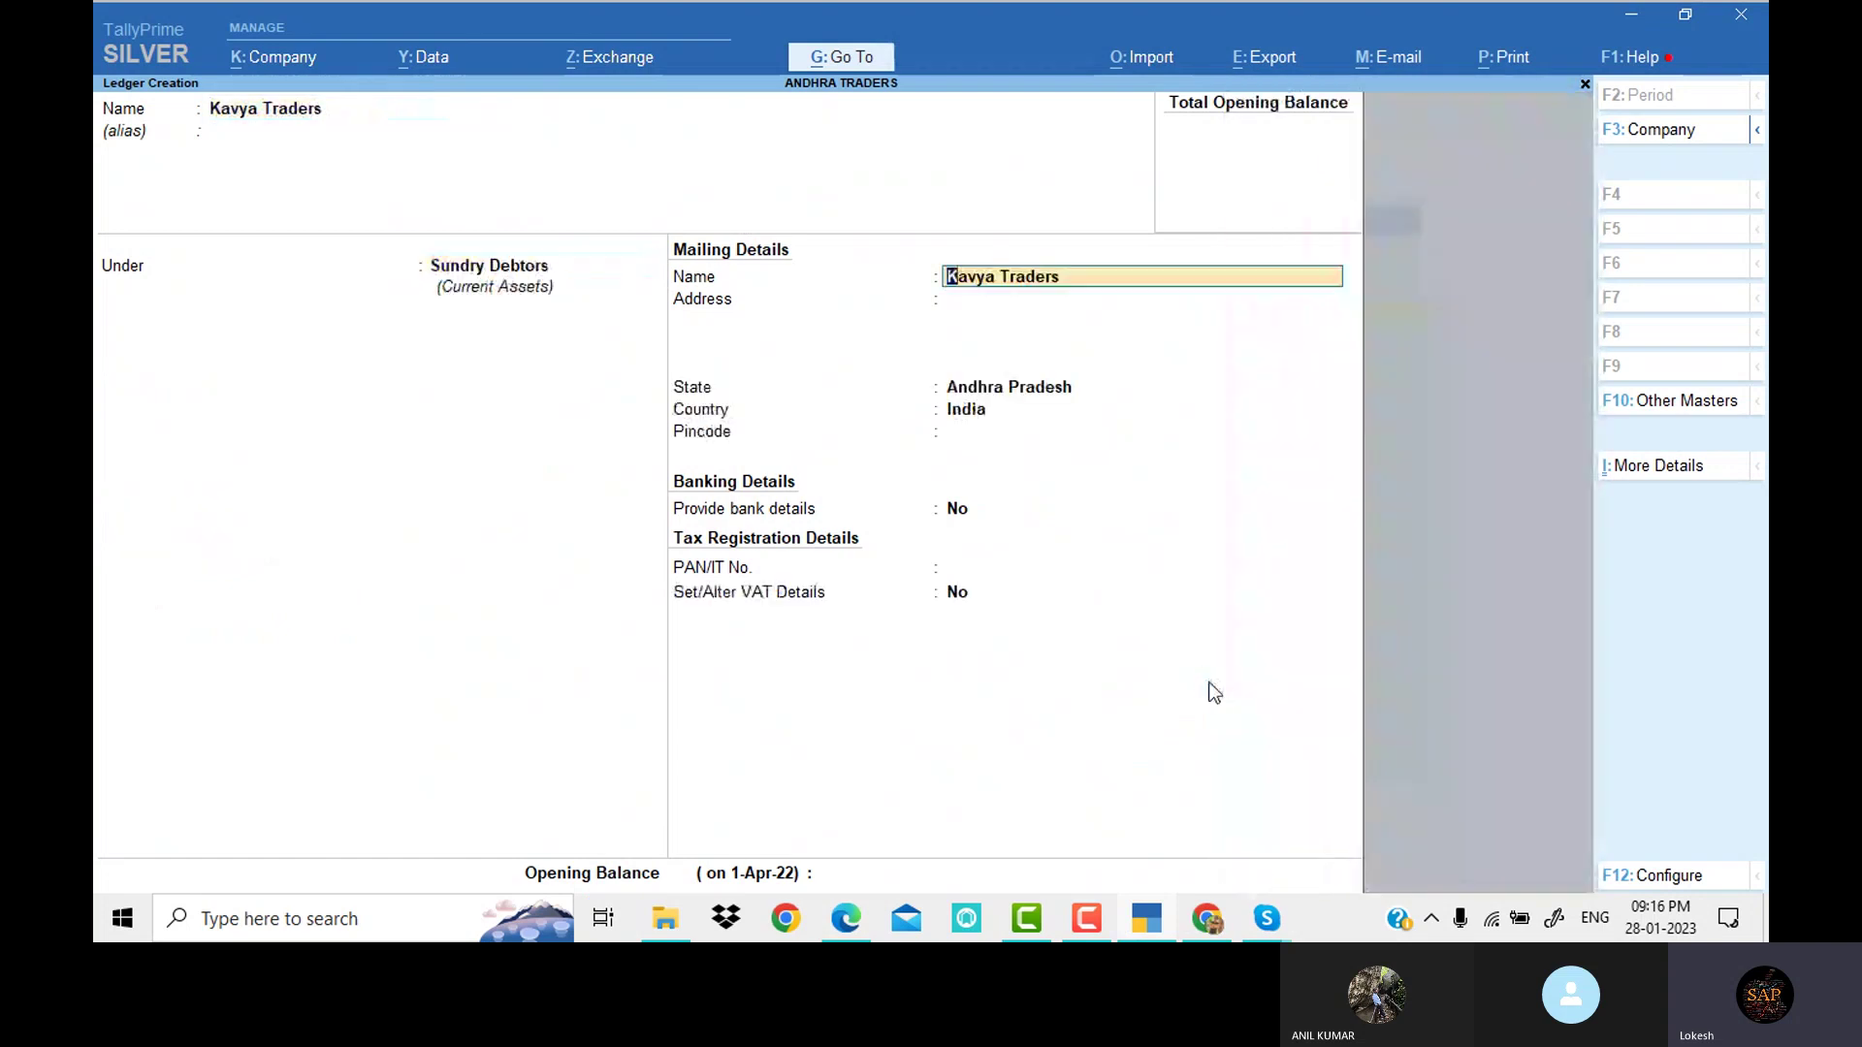
pyautogui.press('BackSpace')
pyautogui.press('Up')
pyautogui.press('Return')
pyautogui.press('Return')
pyautogui.press('Return')
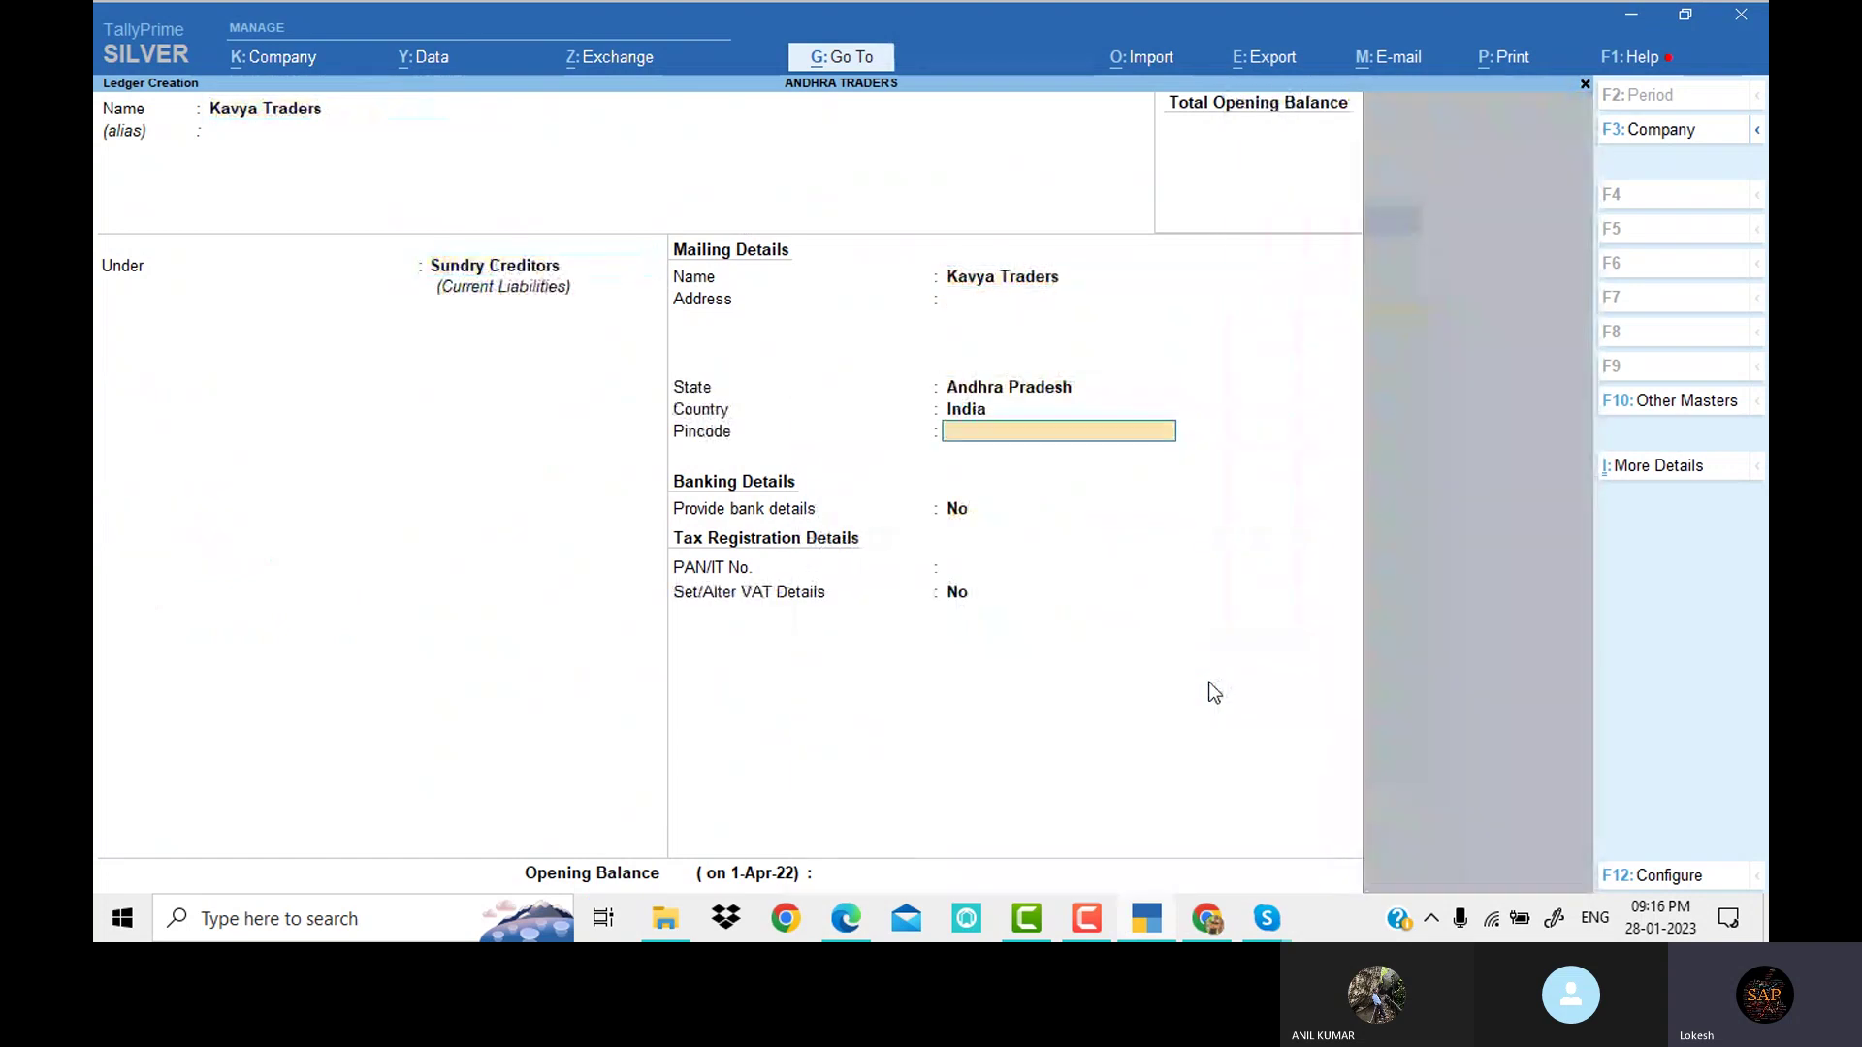
# Set Set/Alter VAT Details to Yes for Kavya Traders, keep the Regular dealer type with blank TIN and CST numbers, and save the ledger
pyautogui.press('Return')
pyautogui.press('Return')
pyautogui.press('Return')
pyautogui.write('y')
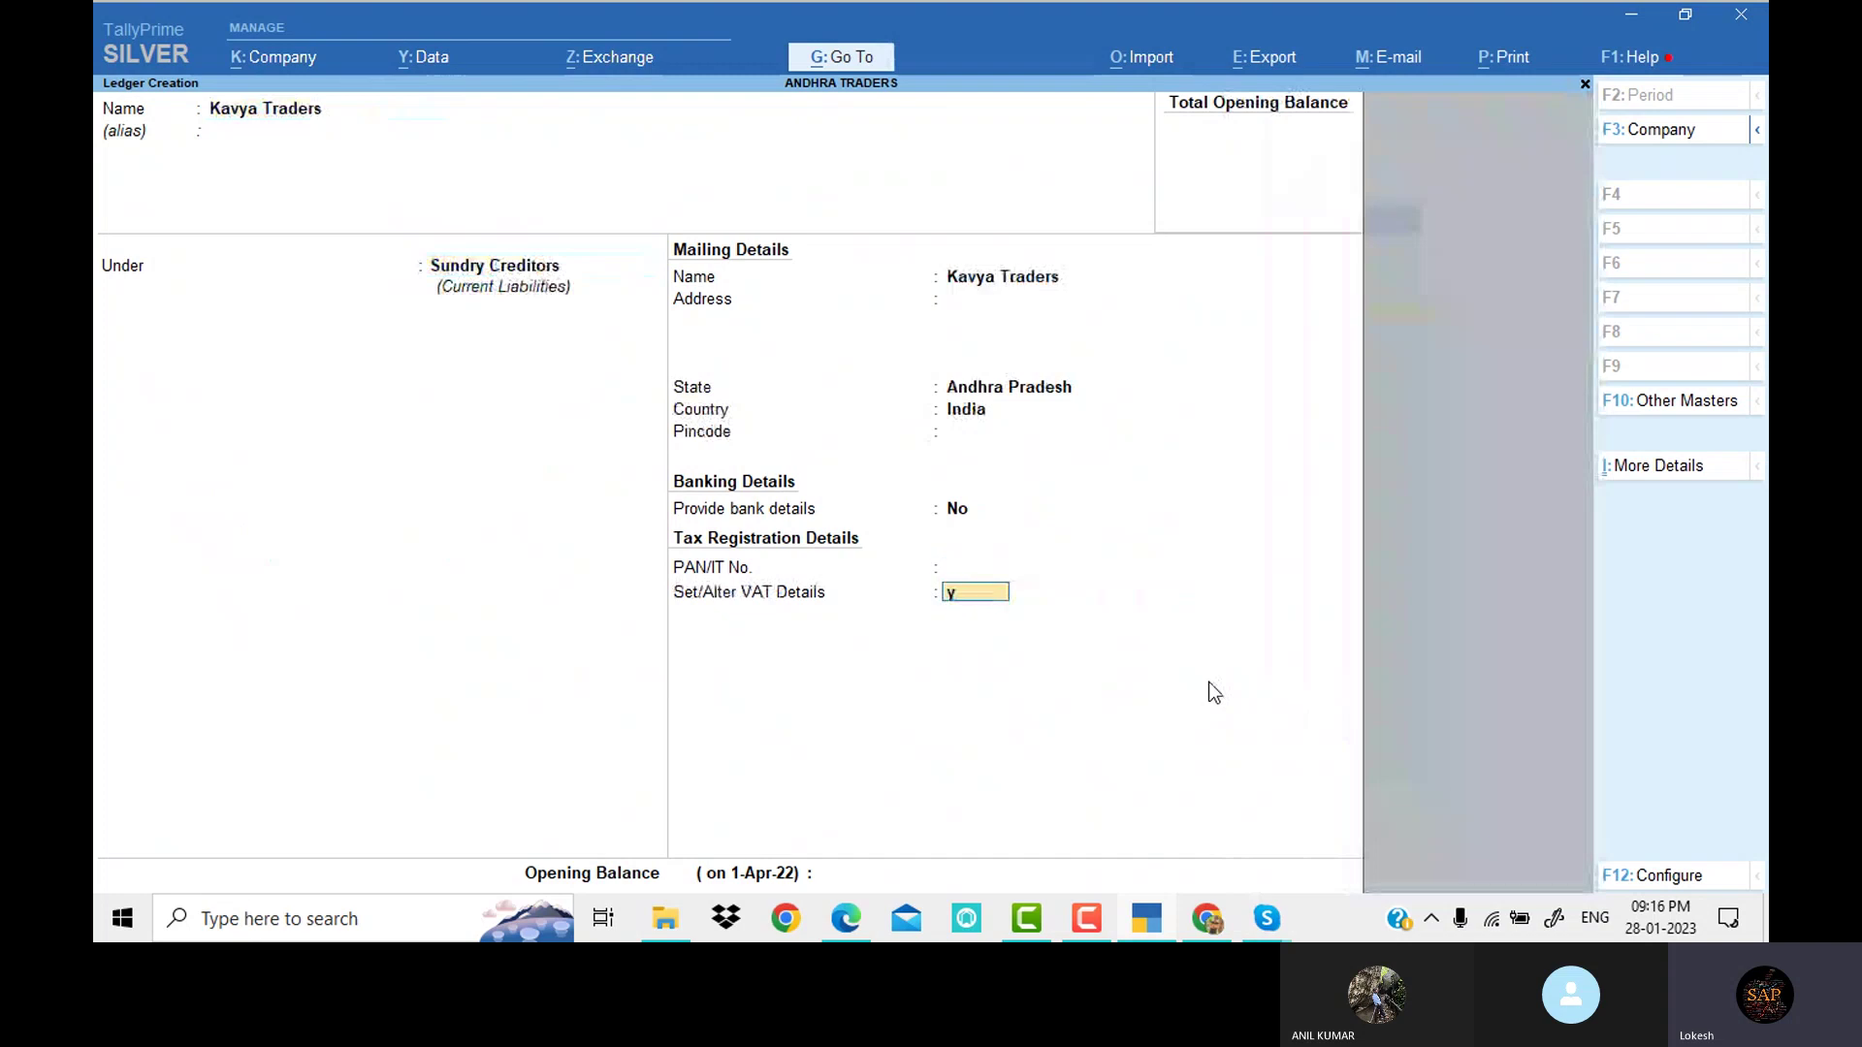
pyautogui.press('Return')
pyautogui.press('Return')
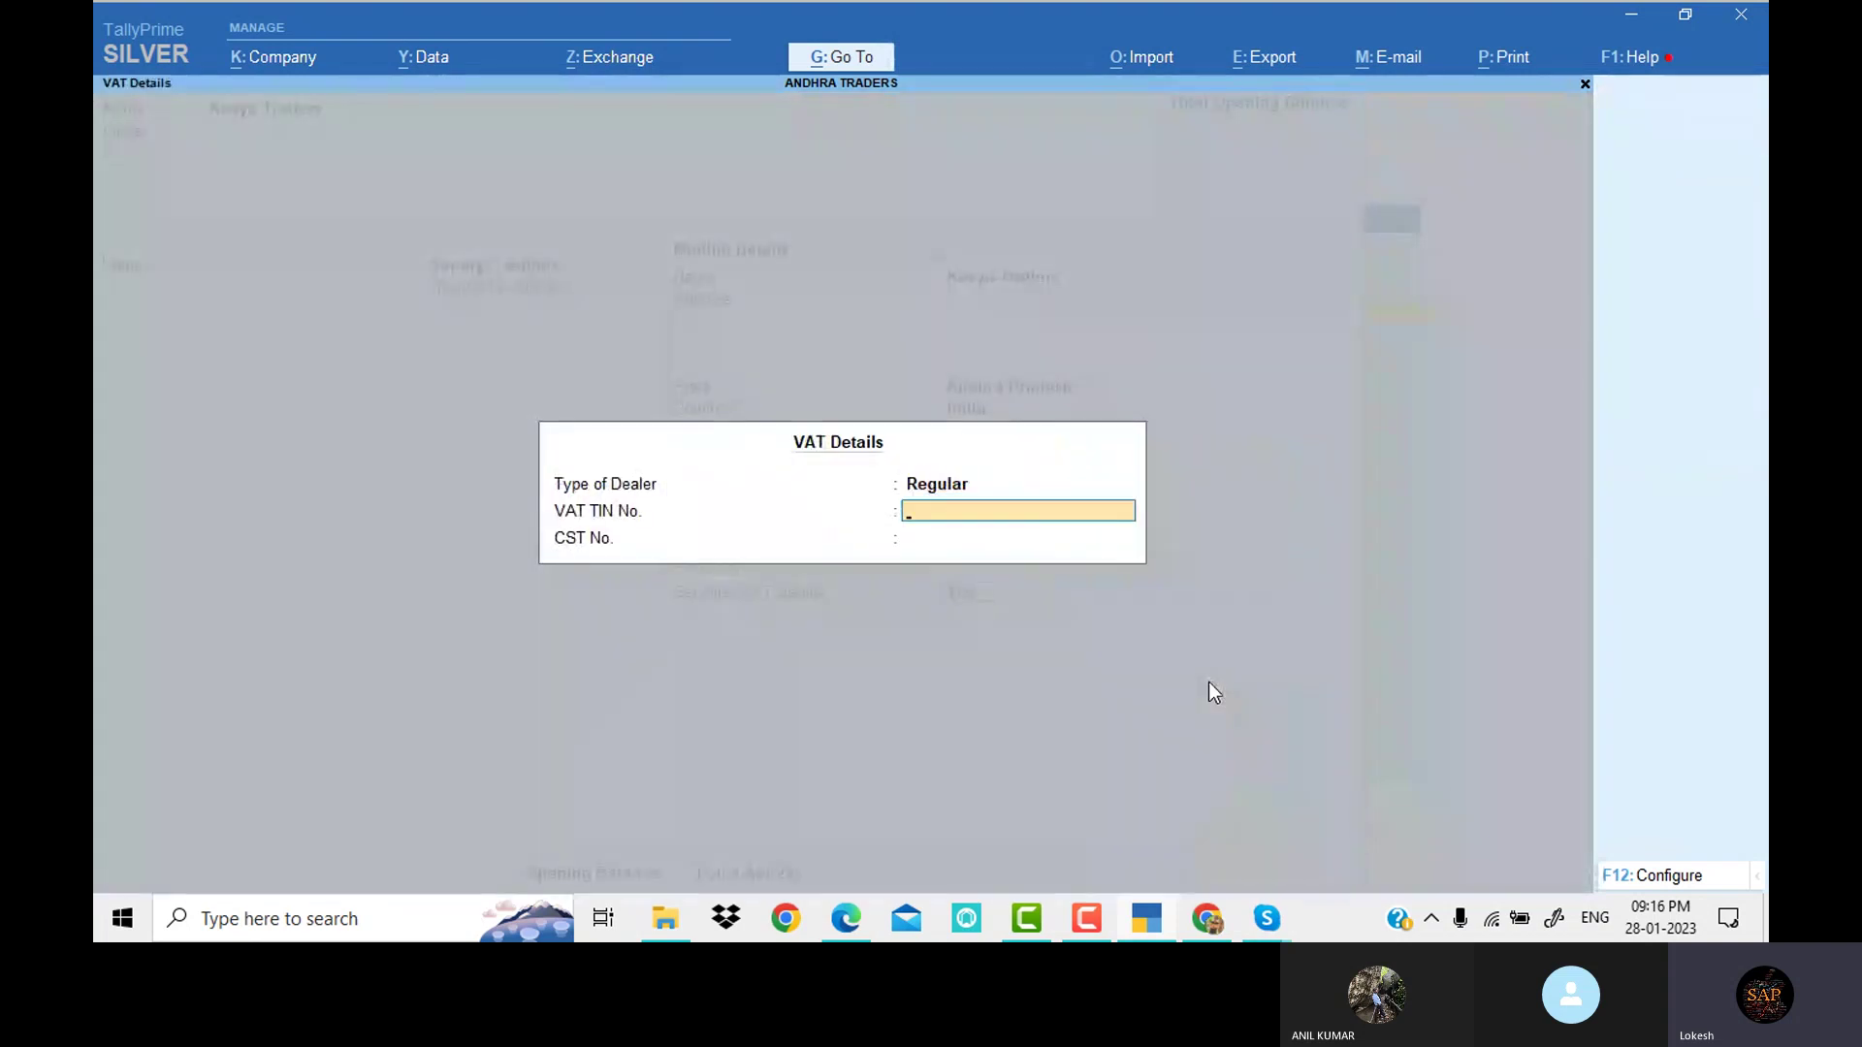
pyautogui.press('Return')
pyautogui.press('Return')
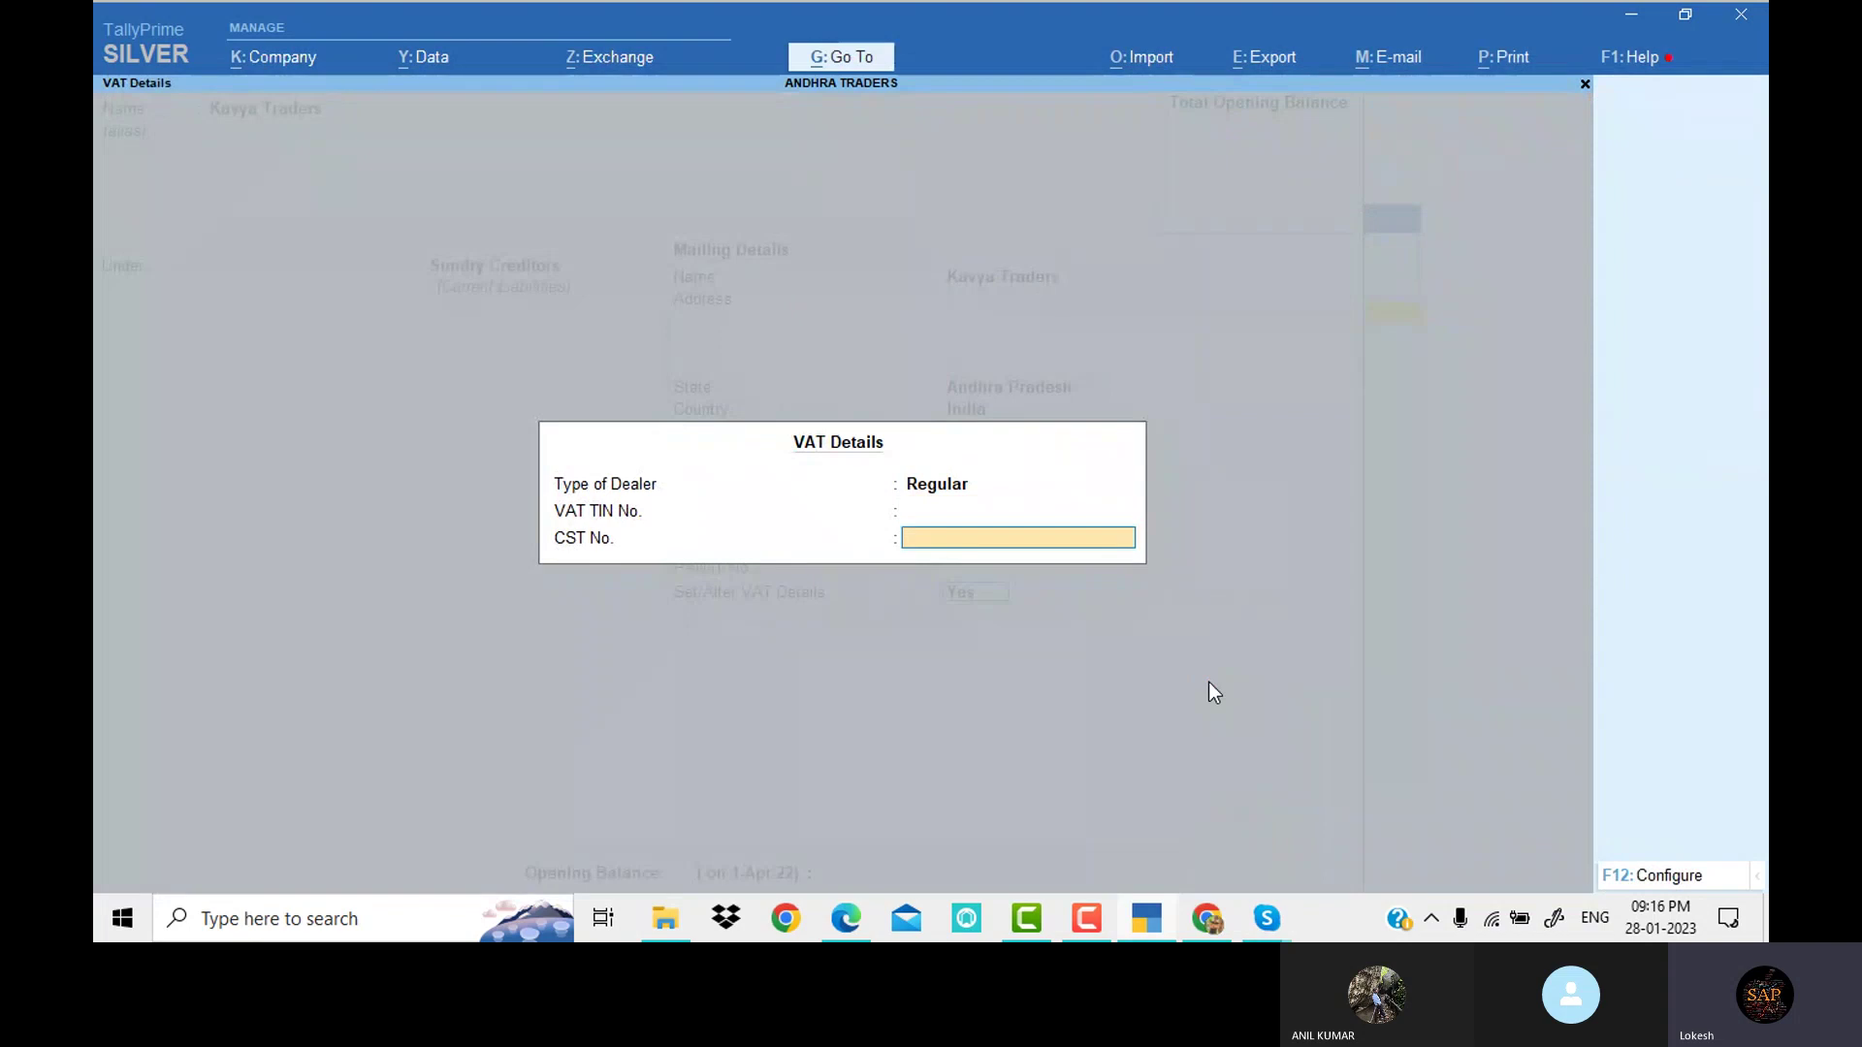
pyautogui.press('Return')
pyautogui.press('Return')
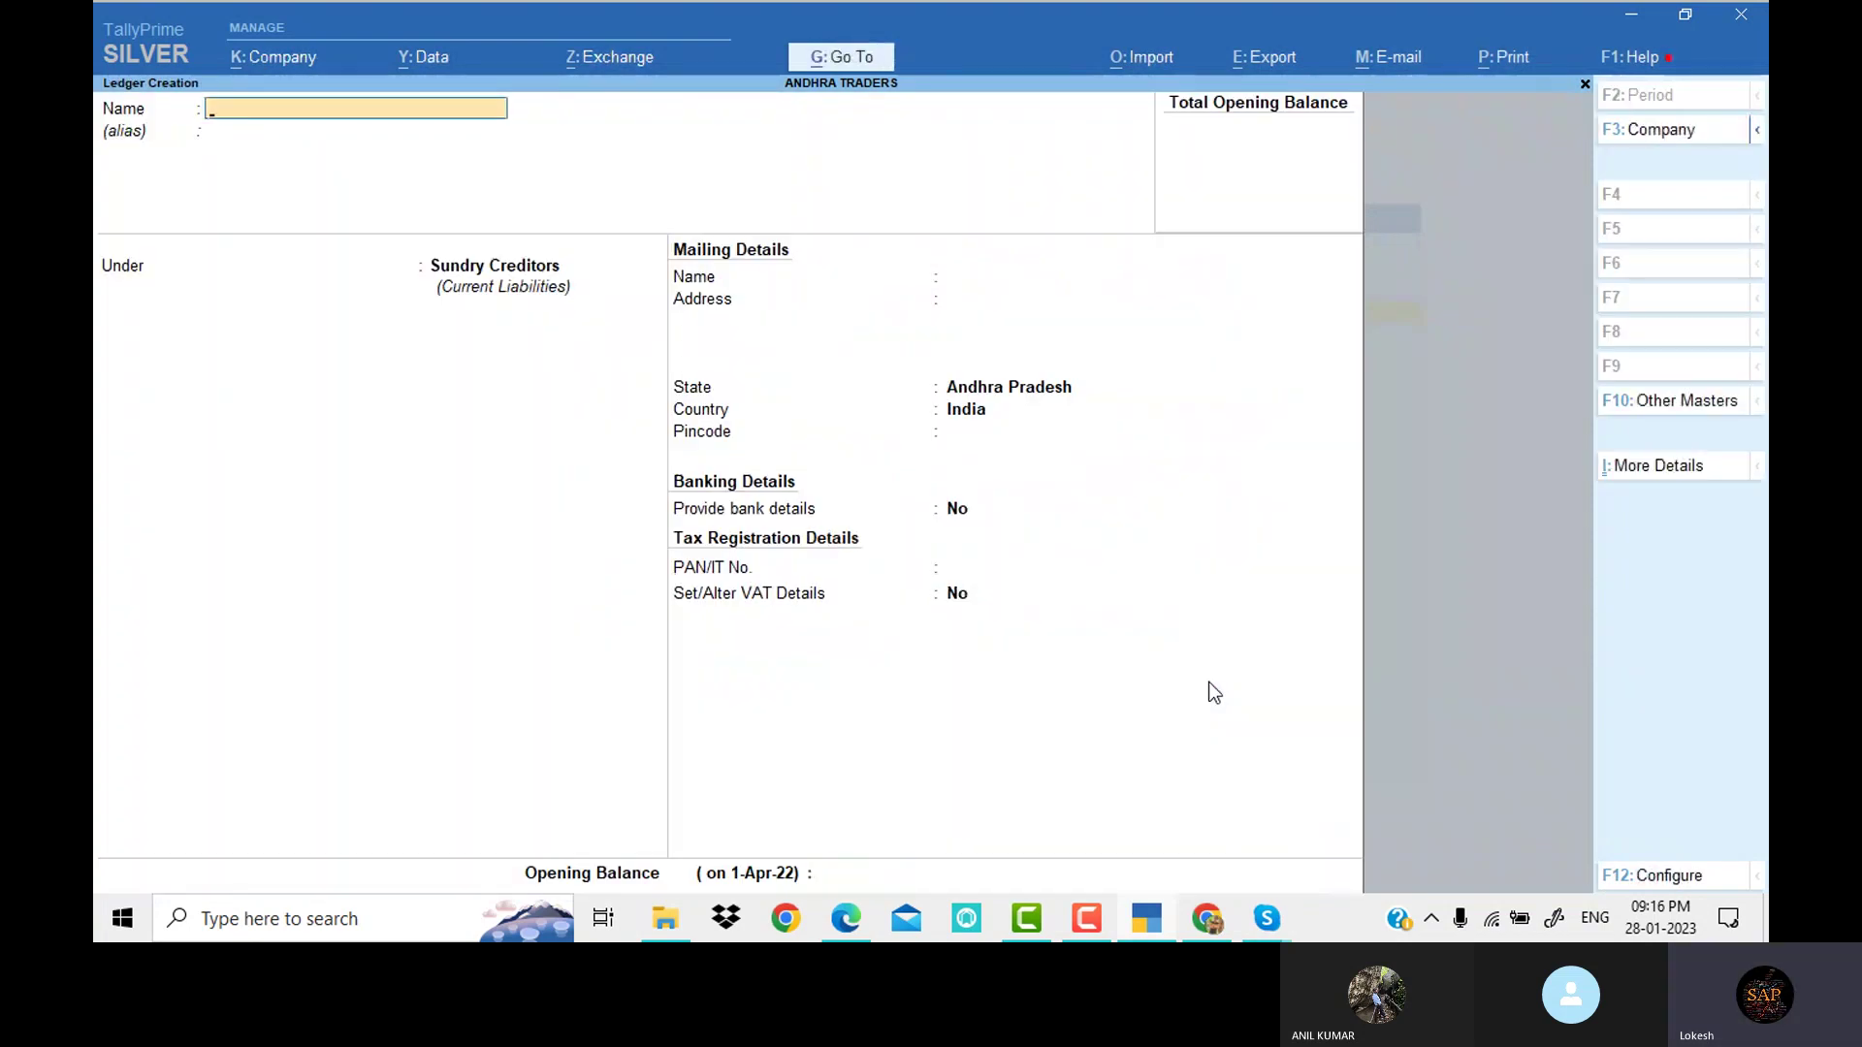
# Enter a new ledger named Sales 5% under Sales Accounts with VAT/CST set to Applicable
pyautogui.write('Sales 5%')
pyautogui.press('Return')
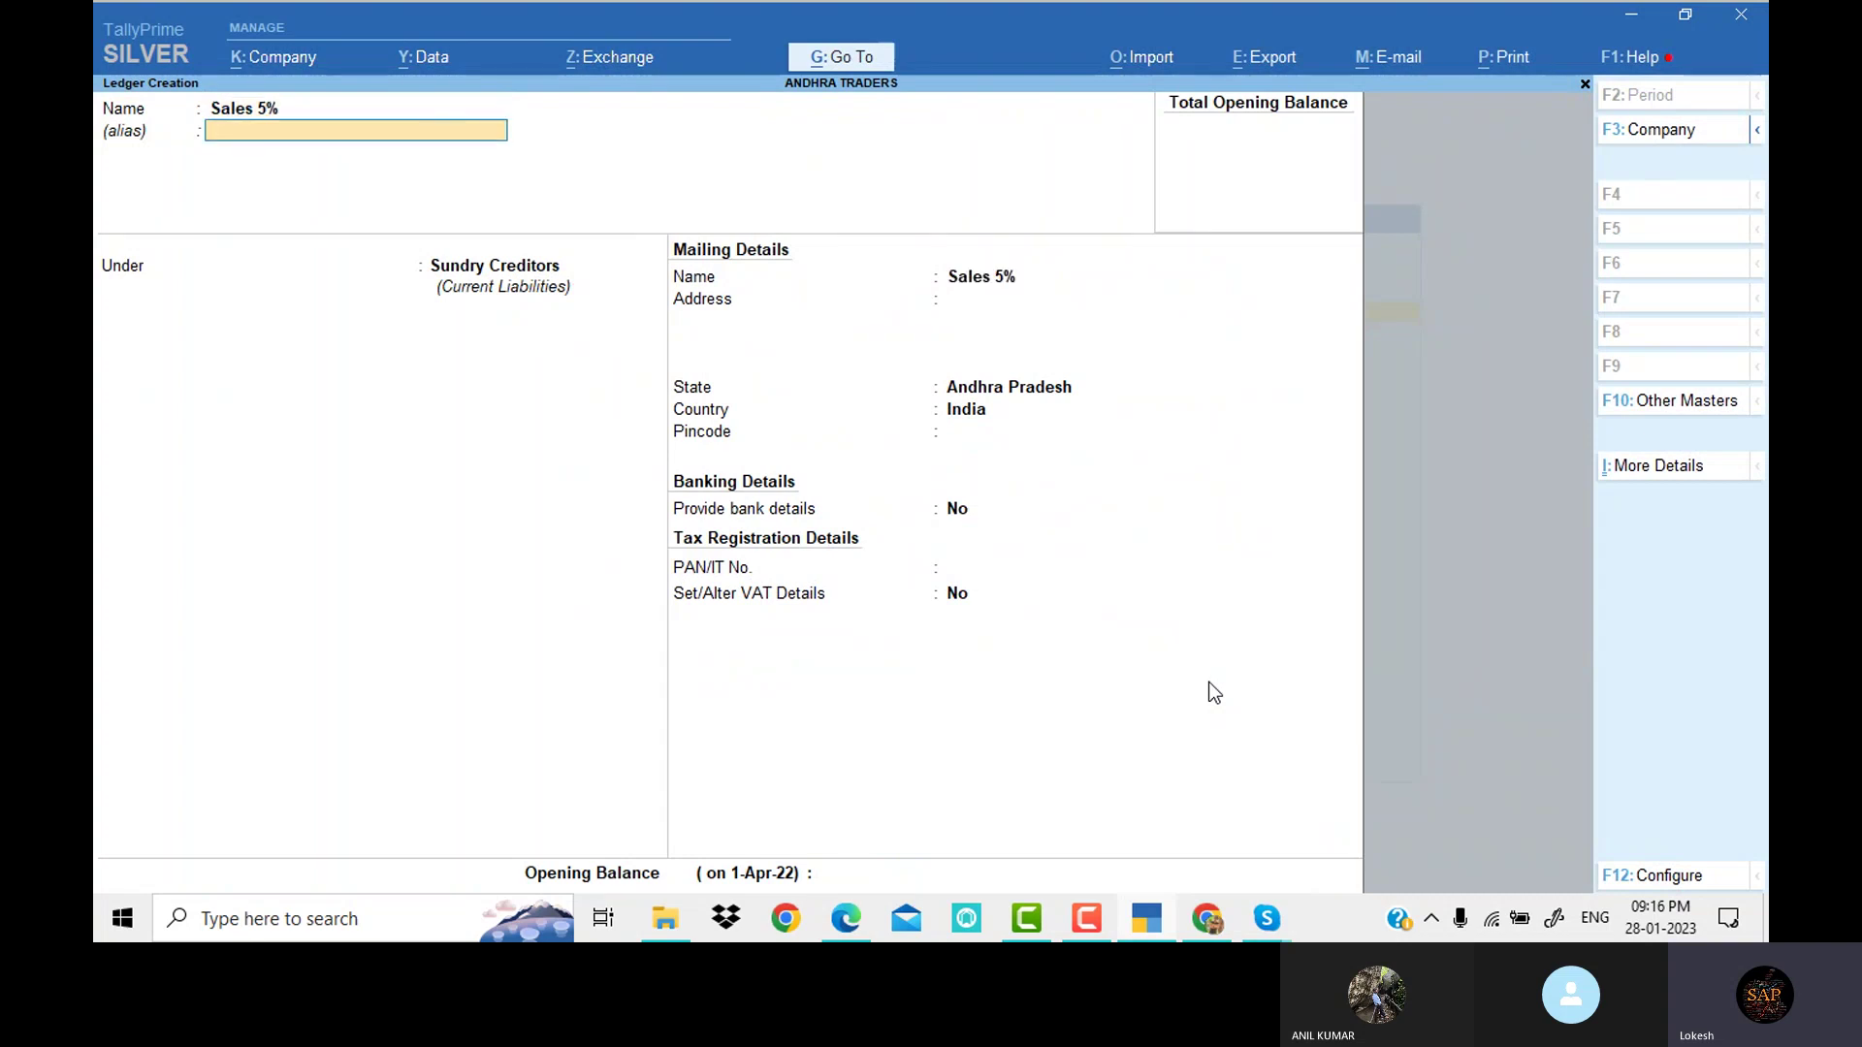
pyautogui.press('Return')
pyautogui.write('Sa')
pyautogui.press('Return')
pyautogui.press('Return')
pyautogui.press('Return')
# Set Set/Alter VAT Details to Yes for the Sales 5% ledger, enter a 5% tax rate and save the ledger
pyautogui.write('y')
pyautogui.press('Return')
pyautogui.press('Return')
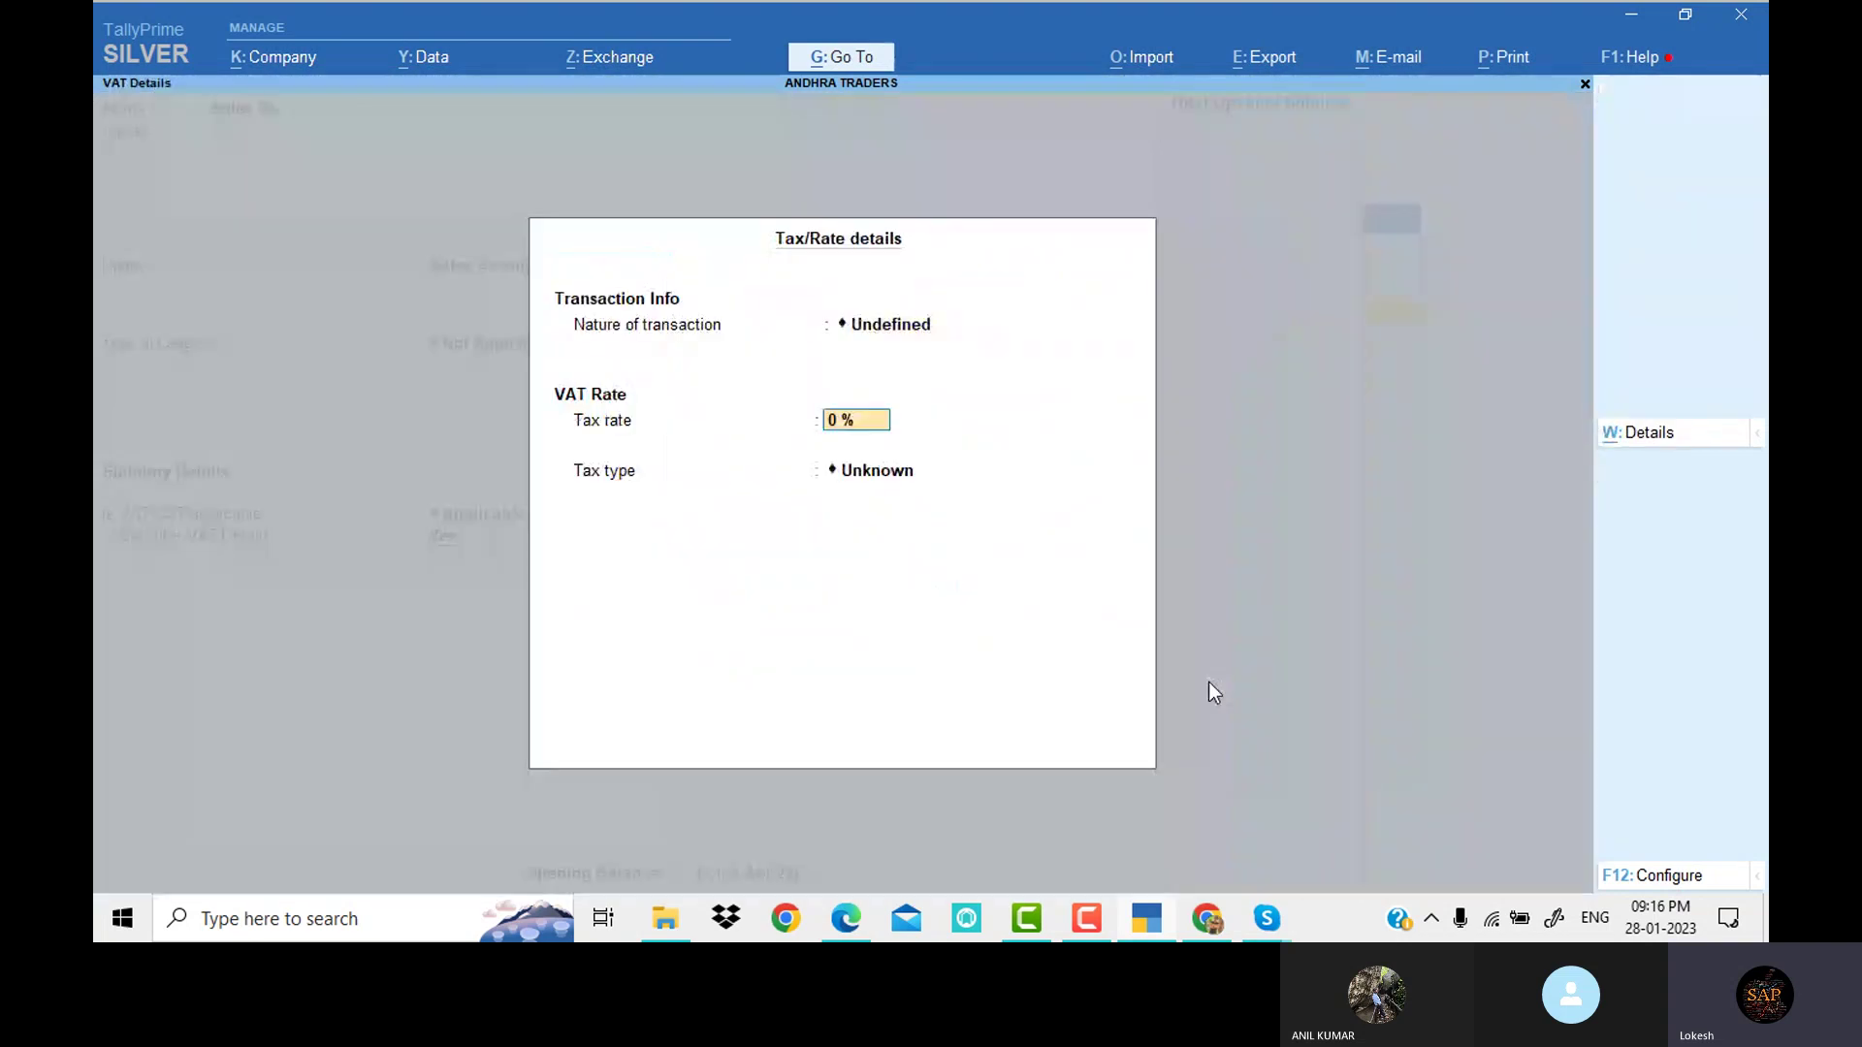
pyautogui.write('5')
pyautogui.press('Return')
pyautogui.press('Return')
pyautogui.press('Return')
pyautogui.press('Return')
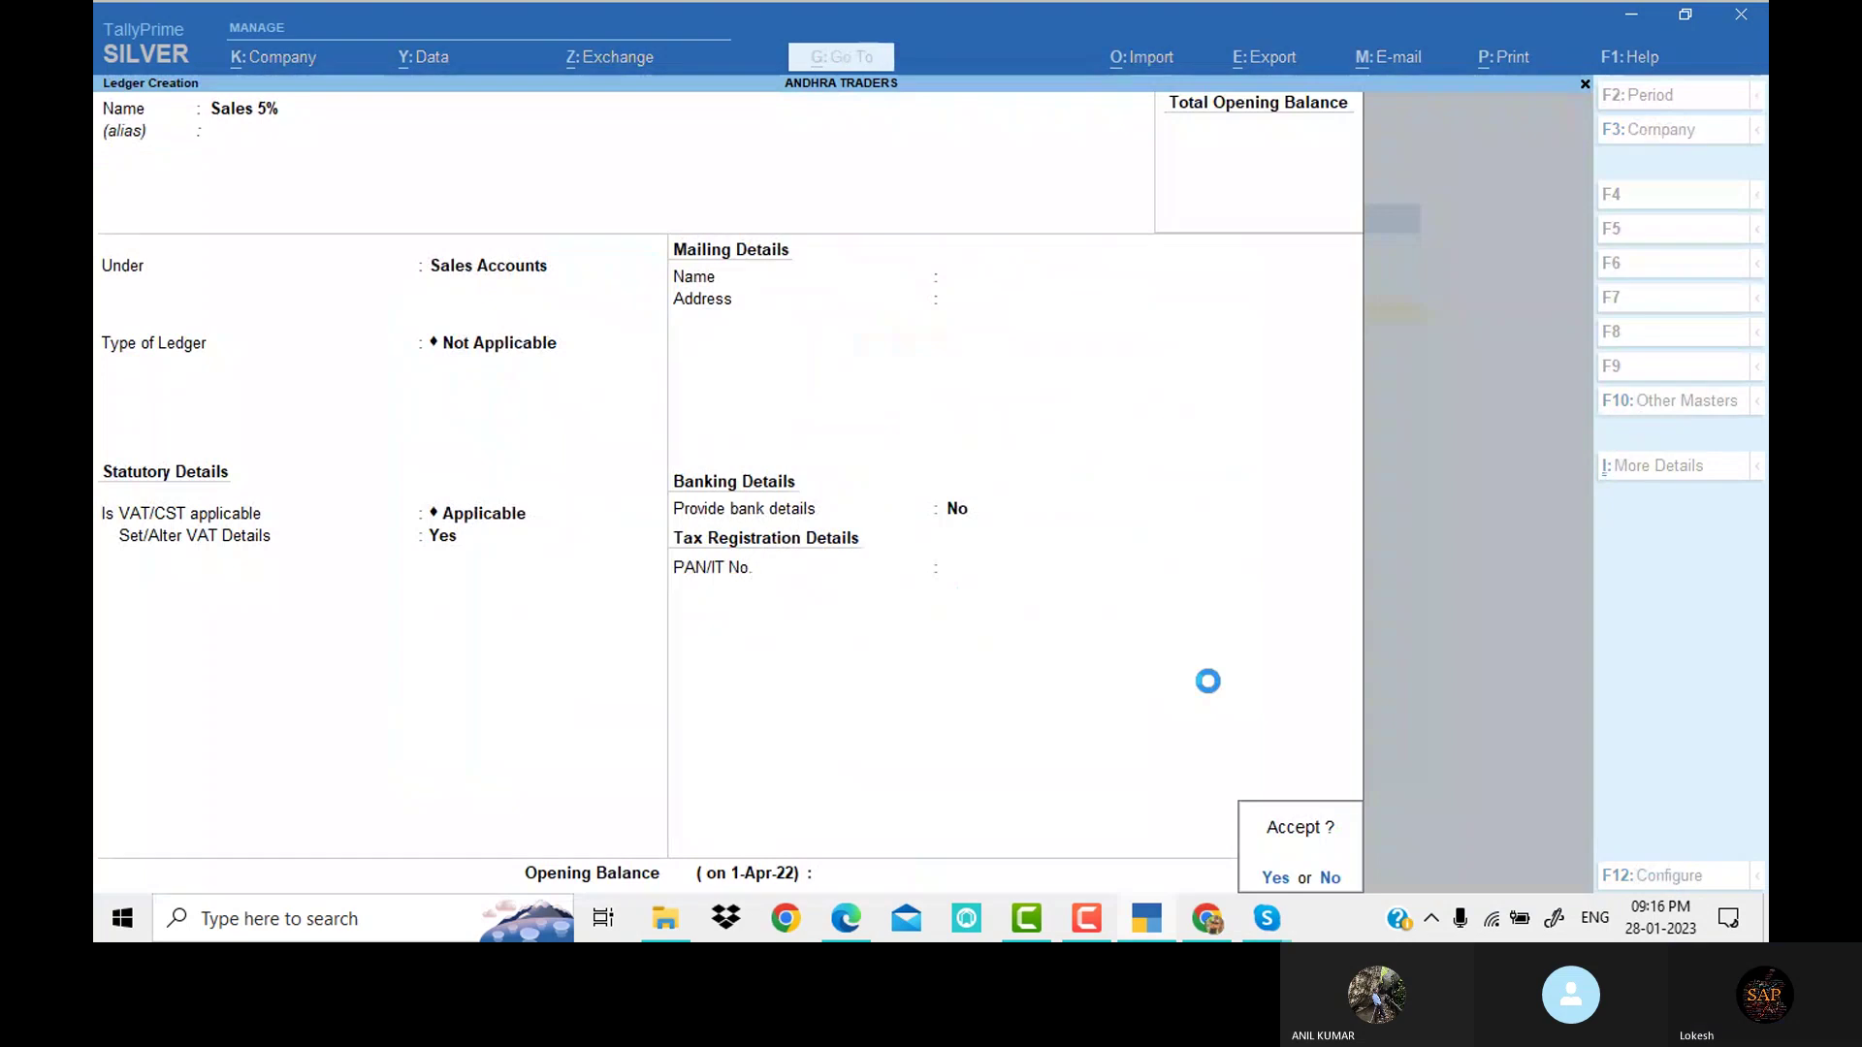
# Check the customer name in the Edge PDF, then enter a TallyPrime ledger named Komali Merchants under Sundry Debtors
pyautogui.hotkey('alt', 'Tab')
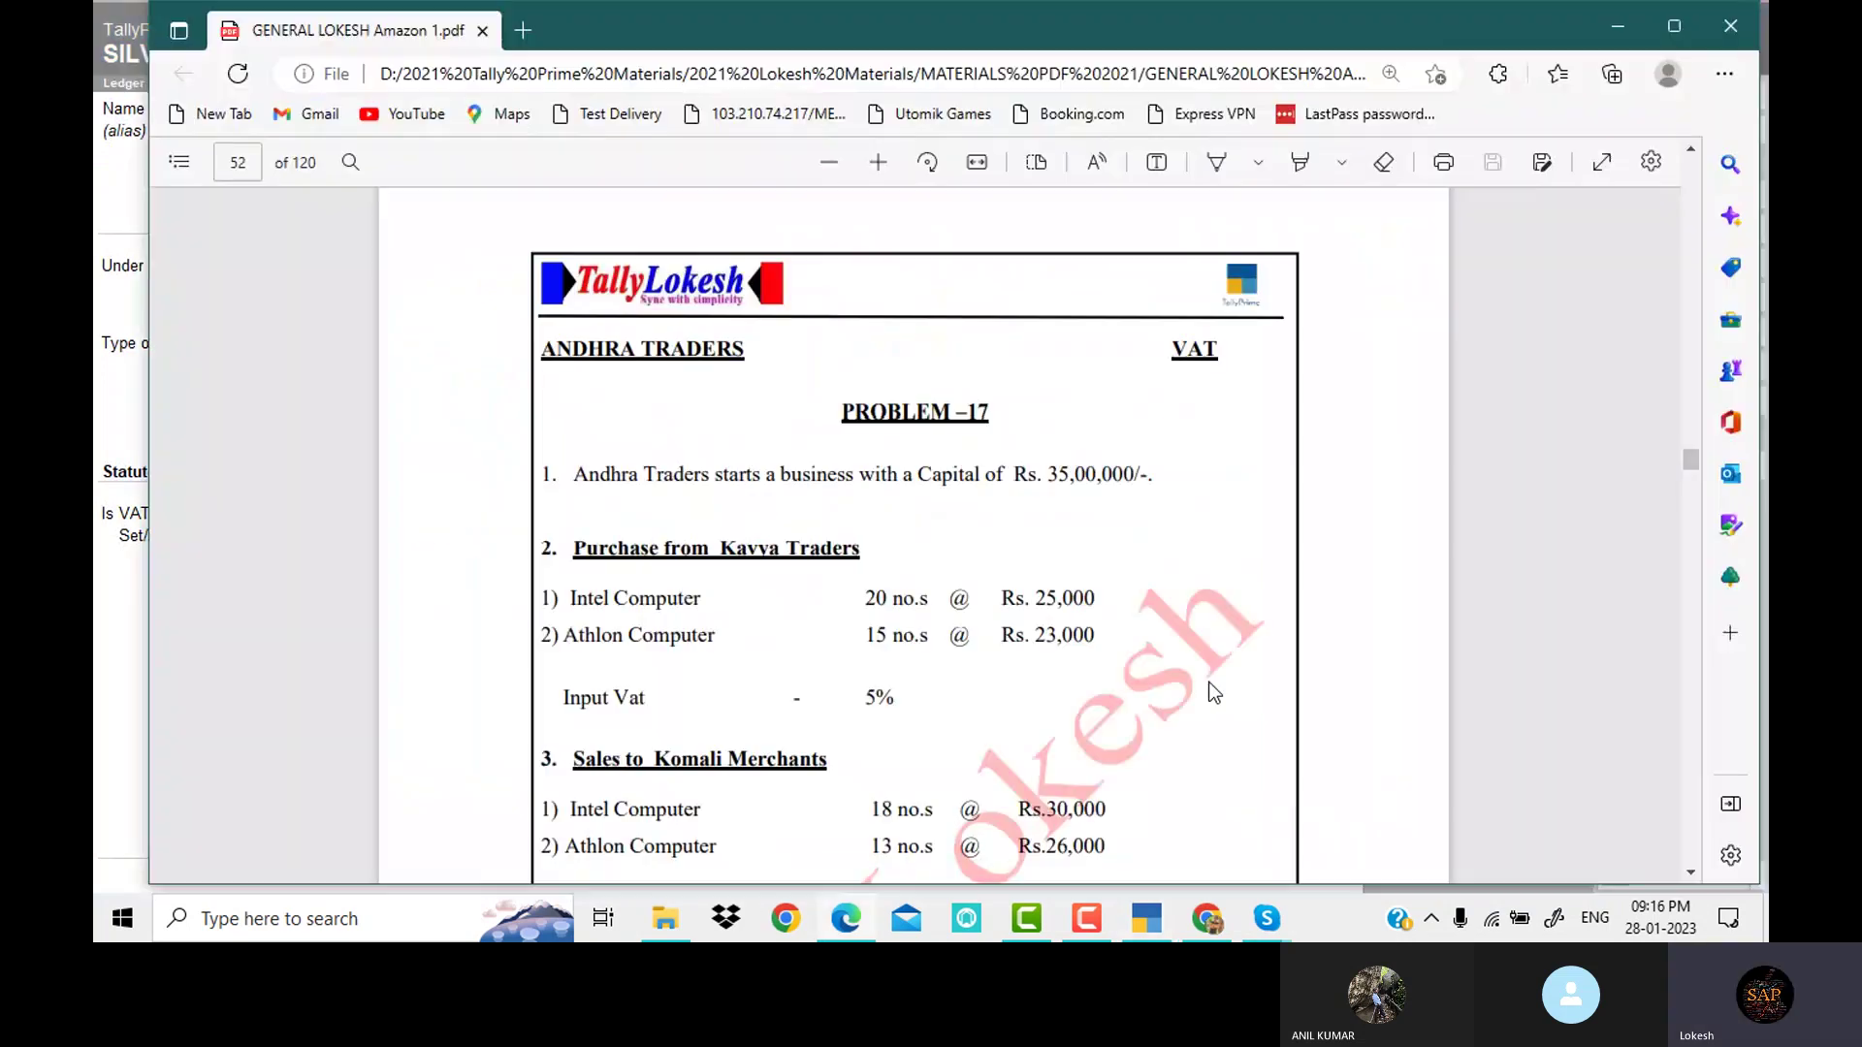
pyautogui.hotkey('alt', 'Tab')
pyautogui.write('Komali')
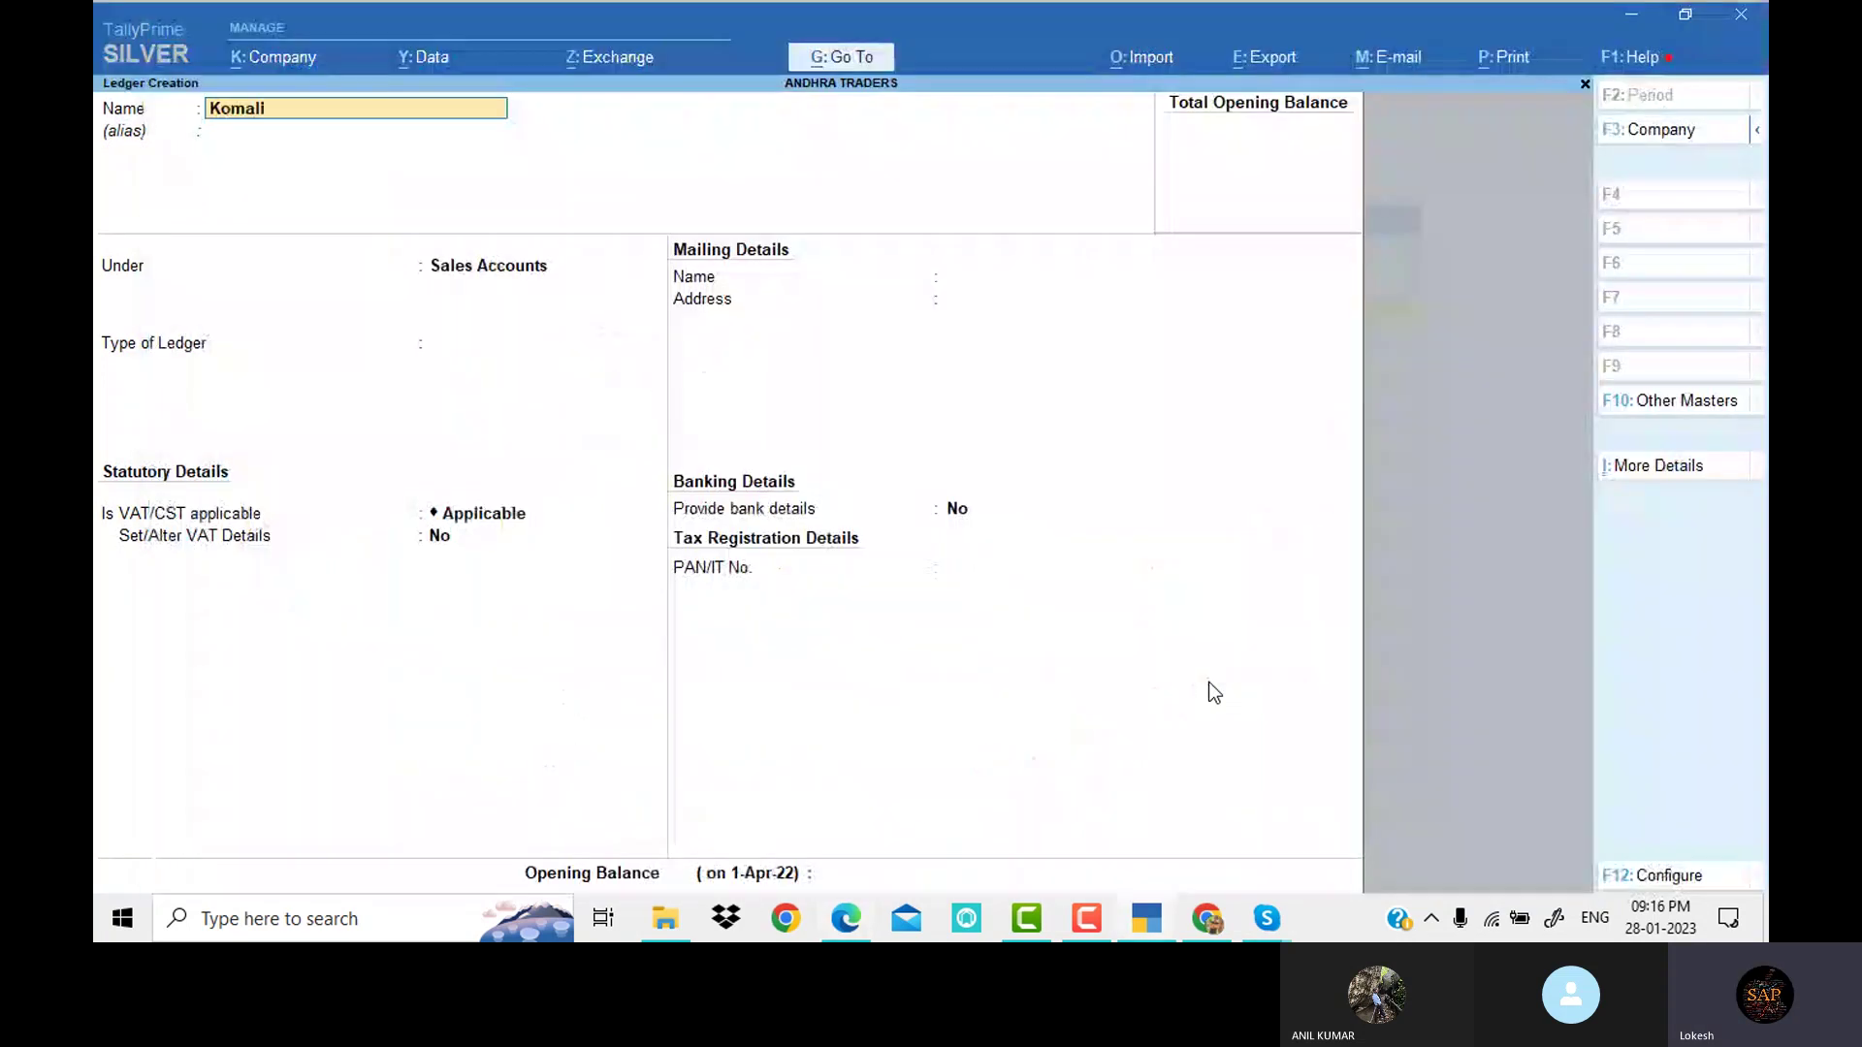
pyautogui.write(' Merchants')
pyautogui.press('Return')
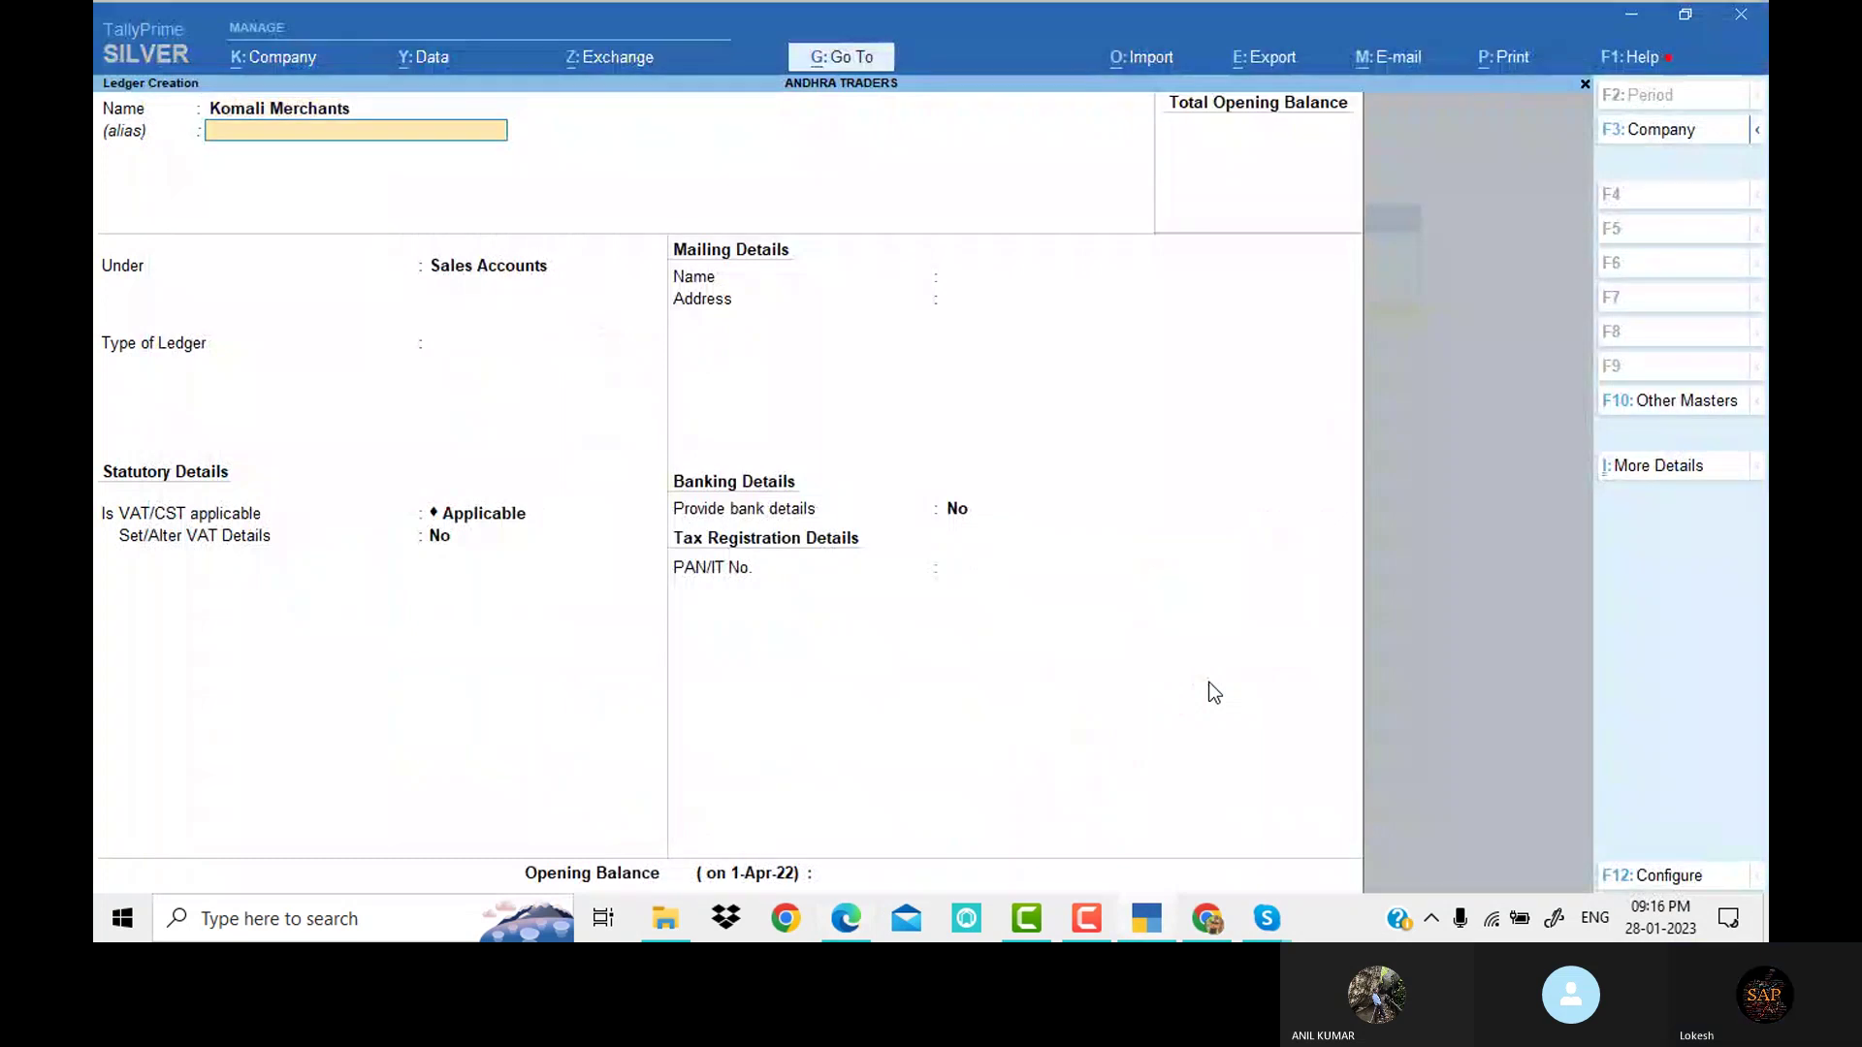
pyautogui.press('Return')
pyautogui.write('sund')
pyautogui.press('Down')
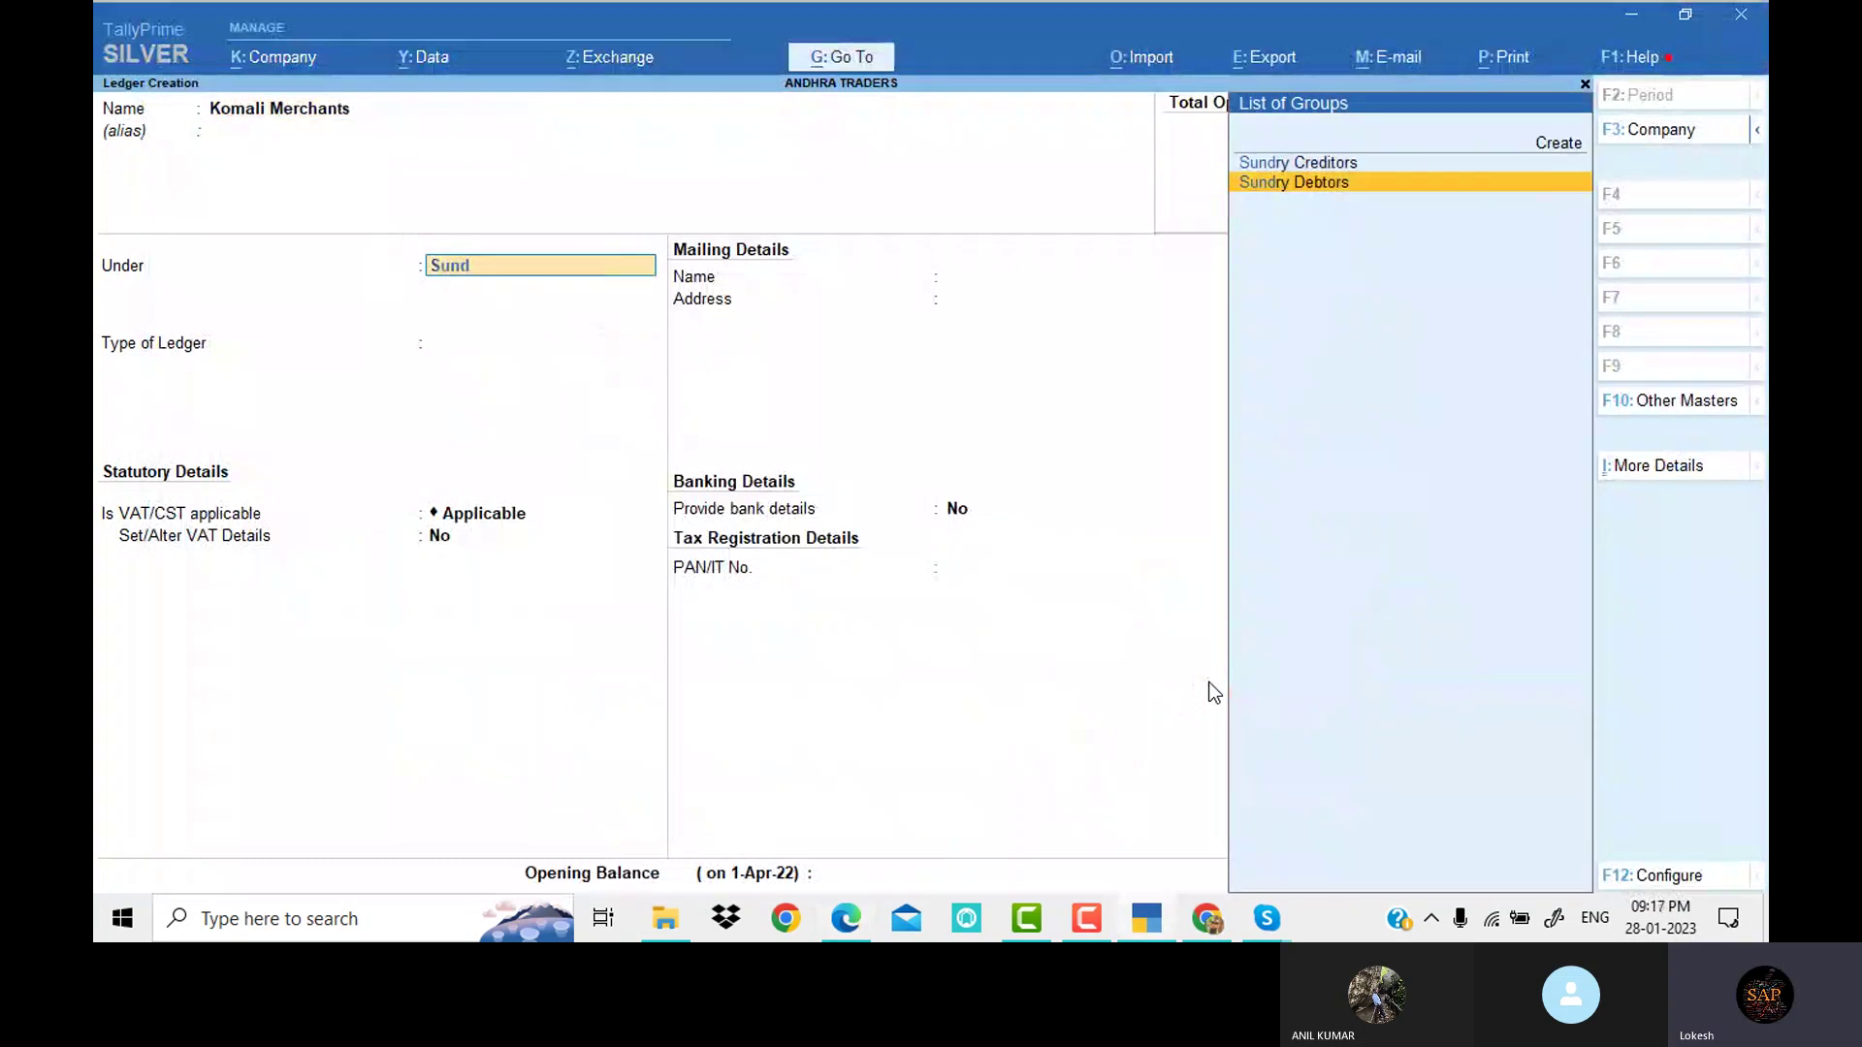
pyautogui.press('Return')
# Keep the default mailing details and Set/Alter VAT Details at No for Komali Merchants, and save the ledger
pyautogui.press('Return')
pyautogui.press('Return')
pyautogui.press('Return')
pyautogui.press('Return')
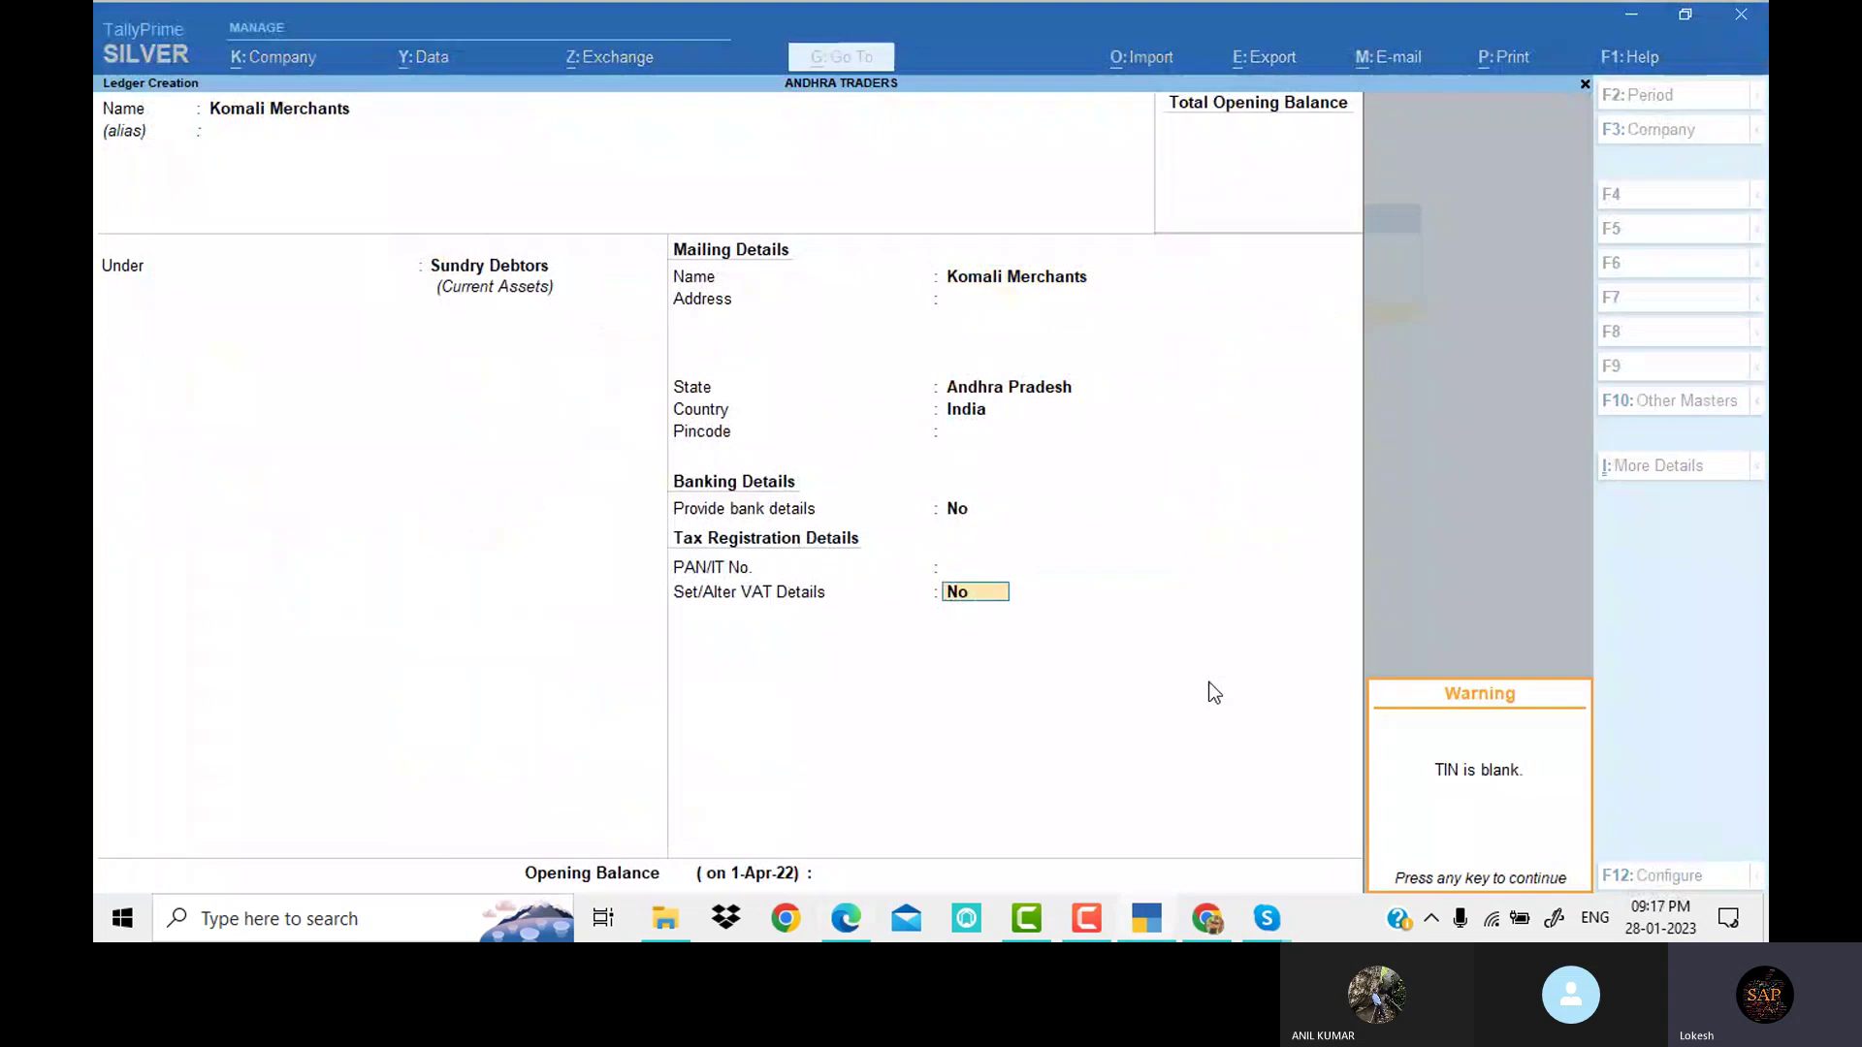
pyautogui.press('Return')
pyautogui.press('Return')
pyautogui.press('Return')
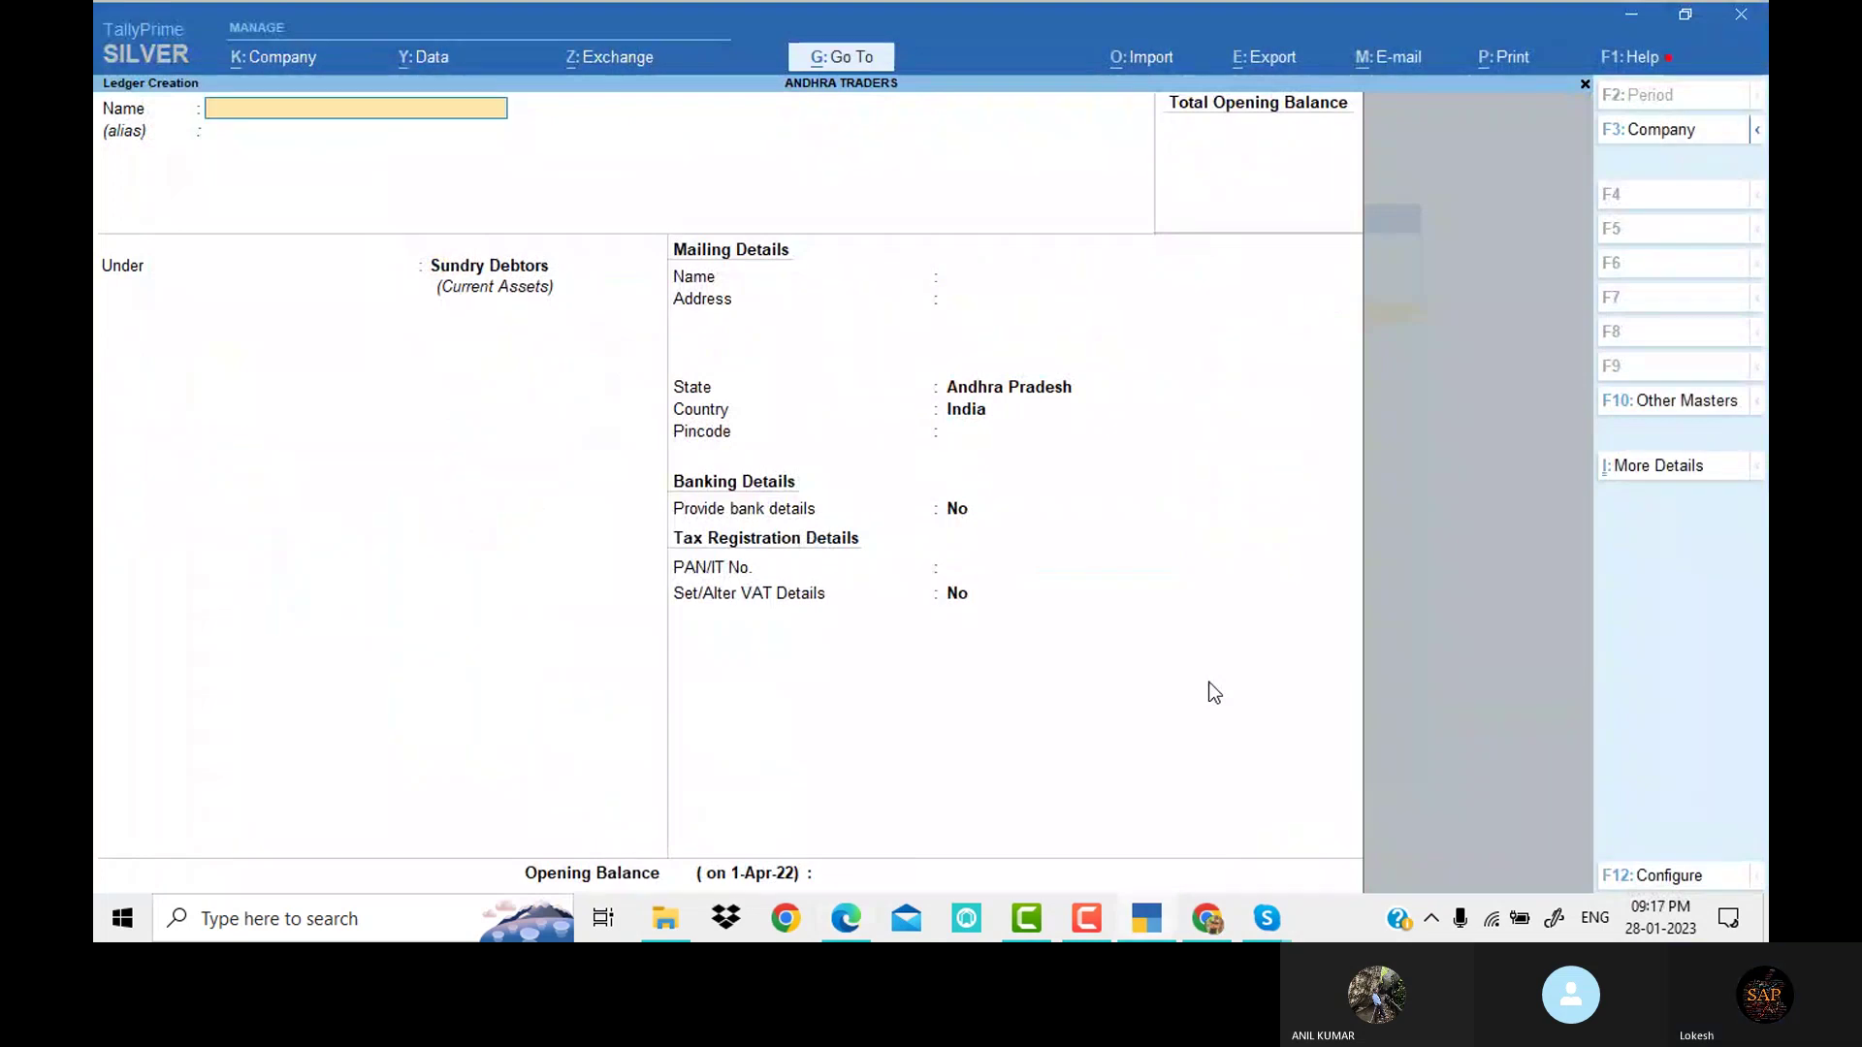
# Check the input VAT entry in the Edge PDF, then create a TallyPrime ledger named Input Vat 5% under Duties & Taxes with duty type VAT
pyautogui.hotkey('alt', 'Tab')
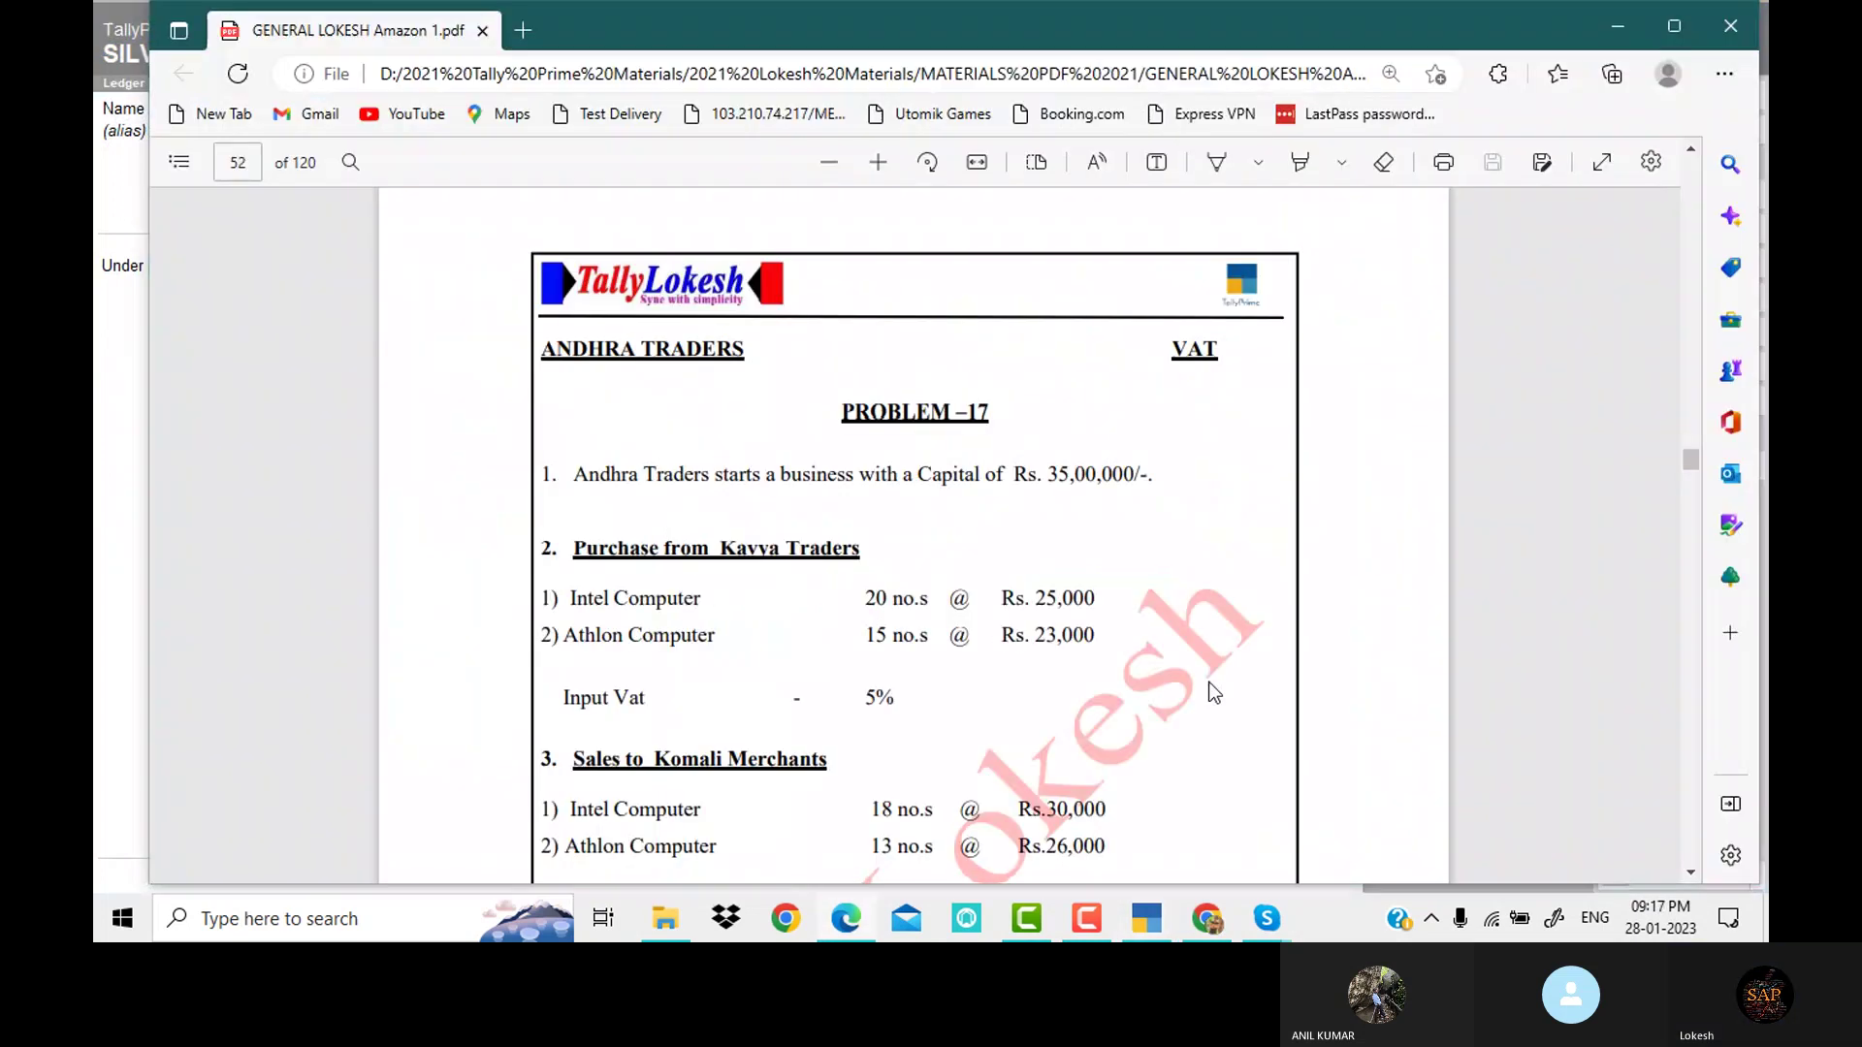
pyautogui.hotkey('alt', 'Tab')
pyautogui.write('Input Vat 5%')
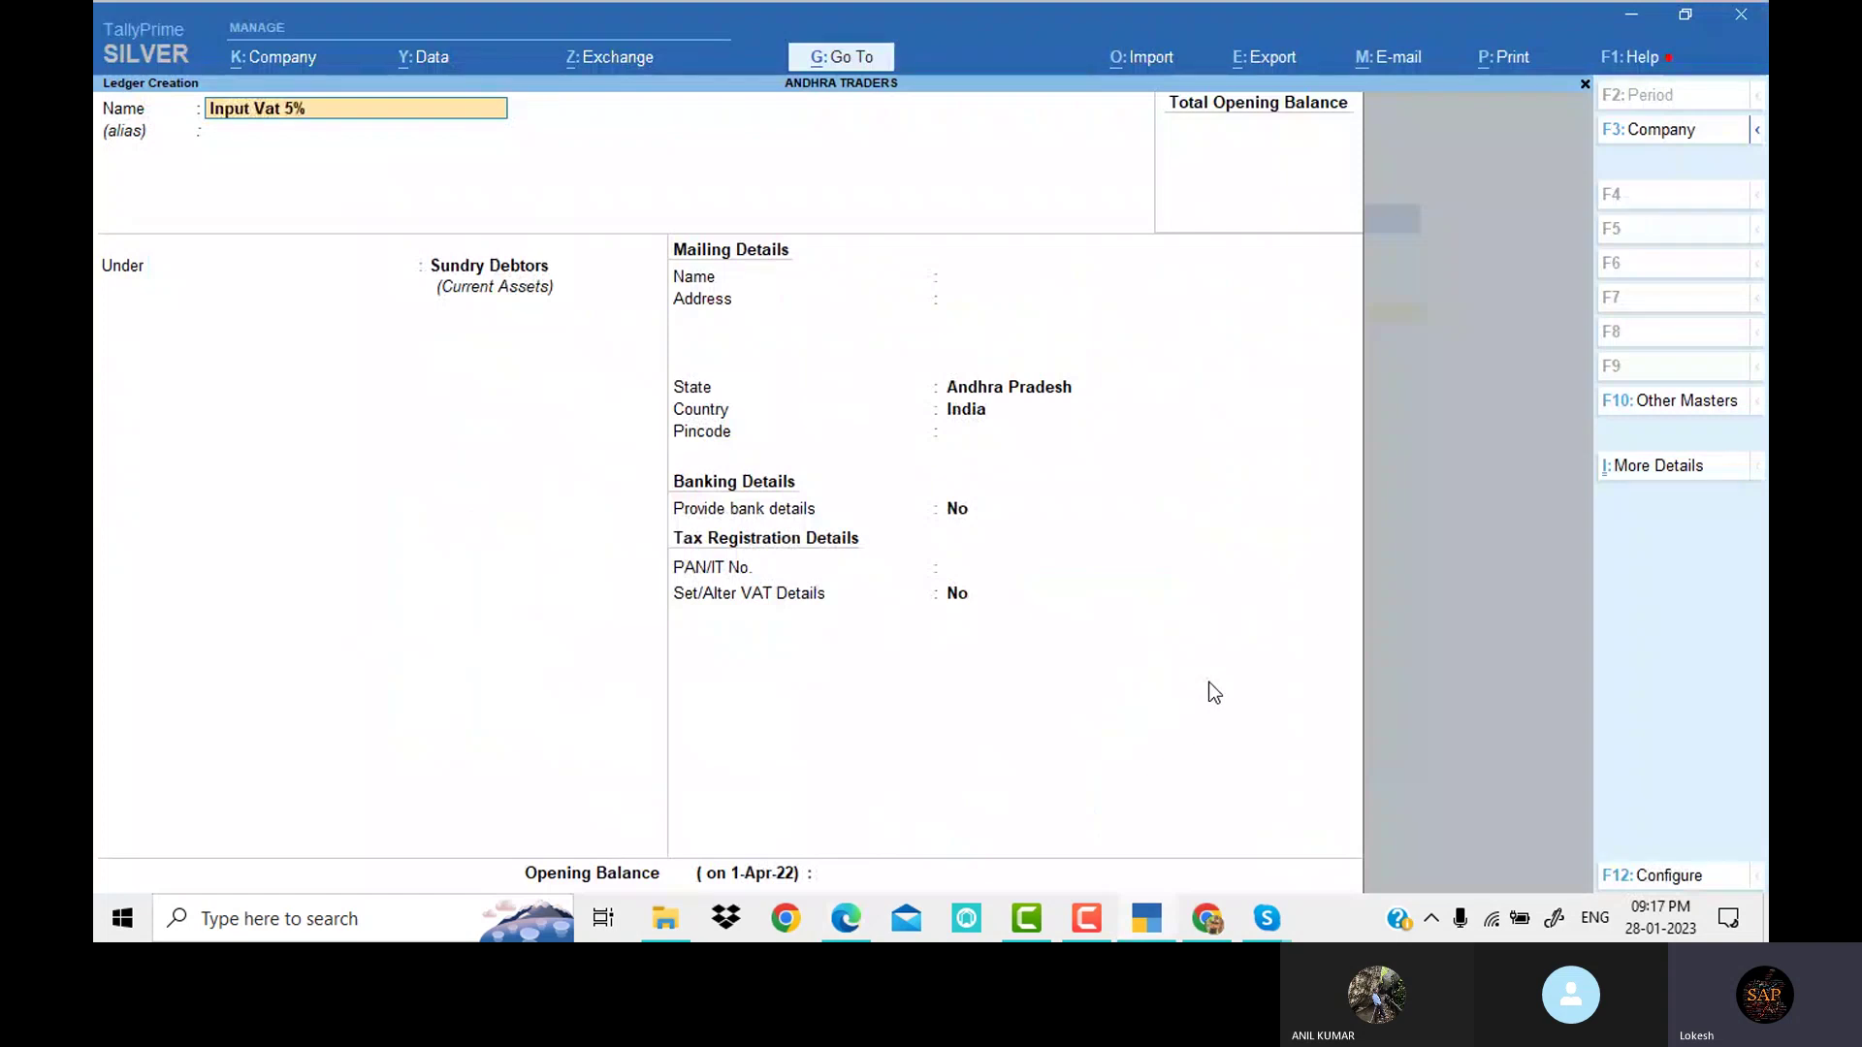
pyautogui.press('Return')
pyautogui.write('Duties & Taxes')
pyautogui.press('Down')
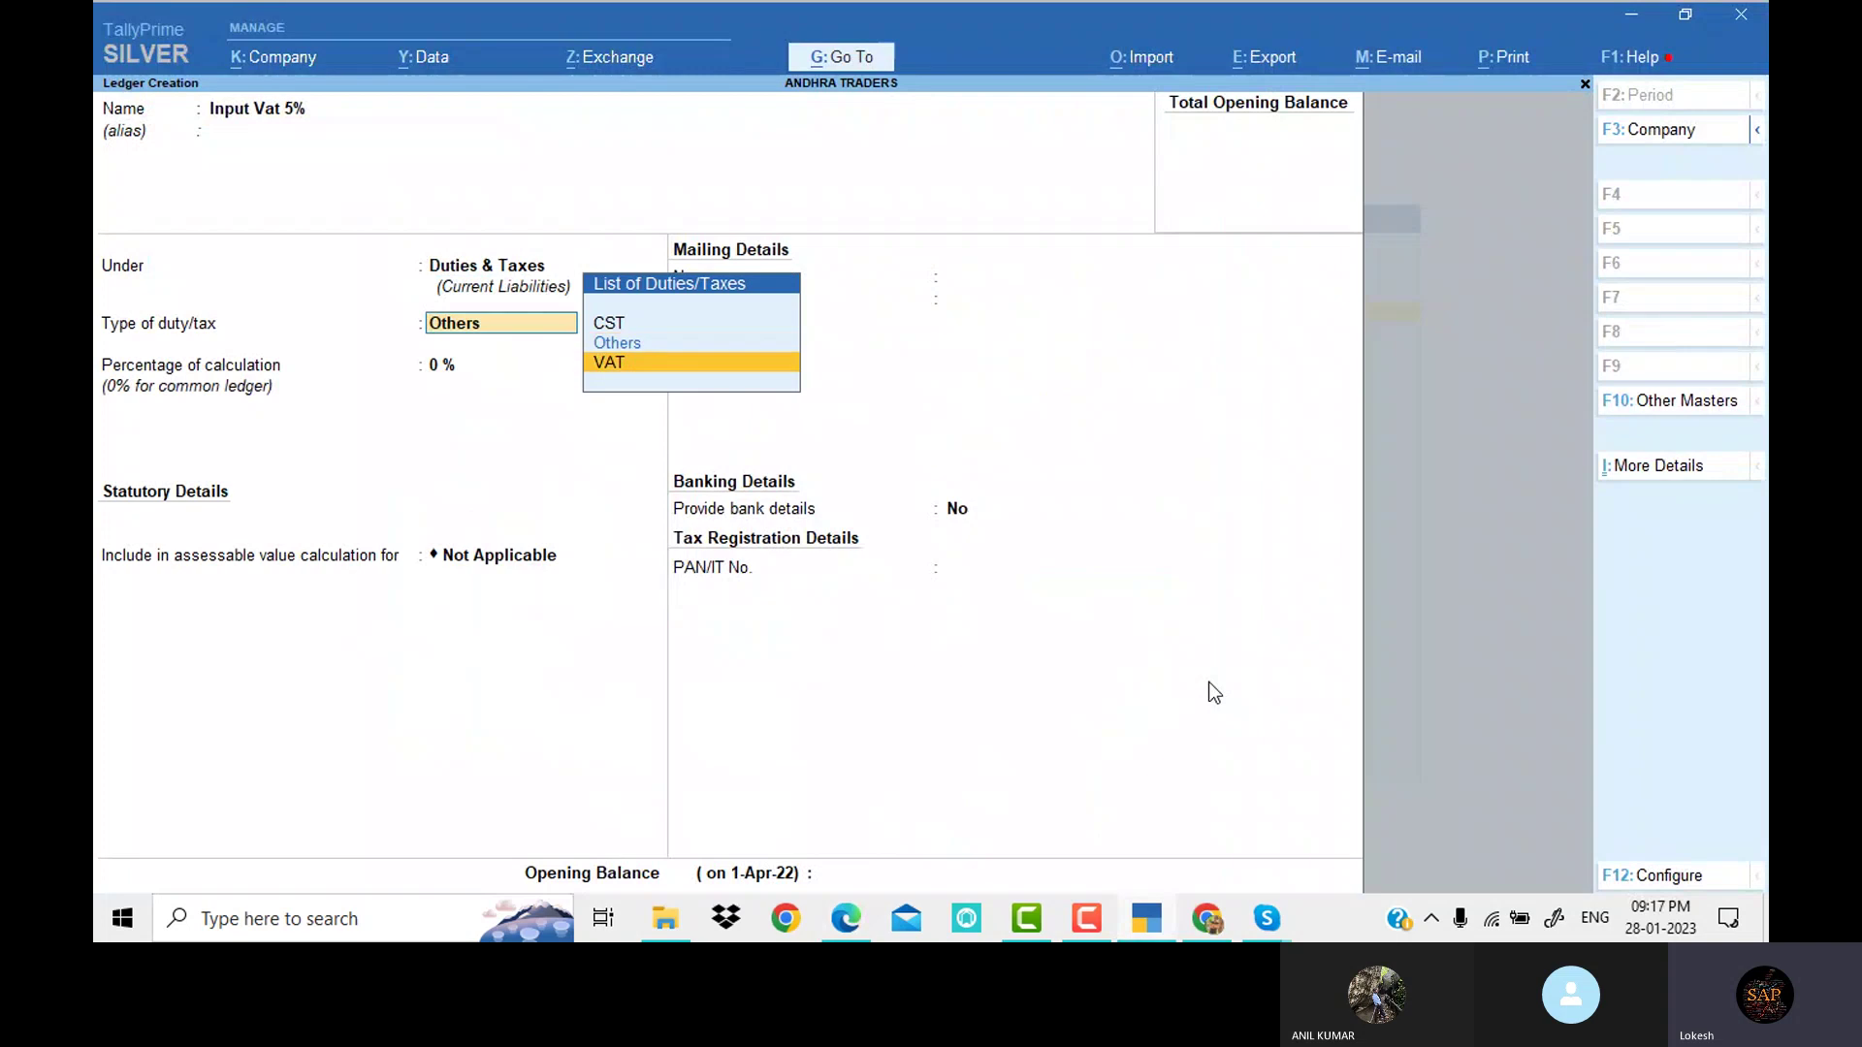
pyautogui.press('Return')
pyautogui.press('Return')
pyautogui.press('Return')
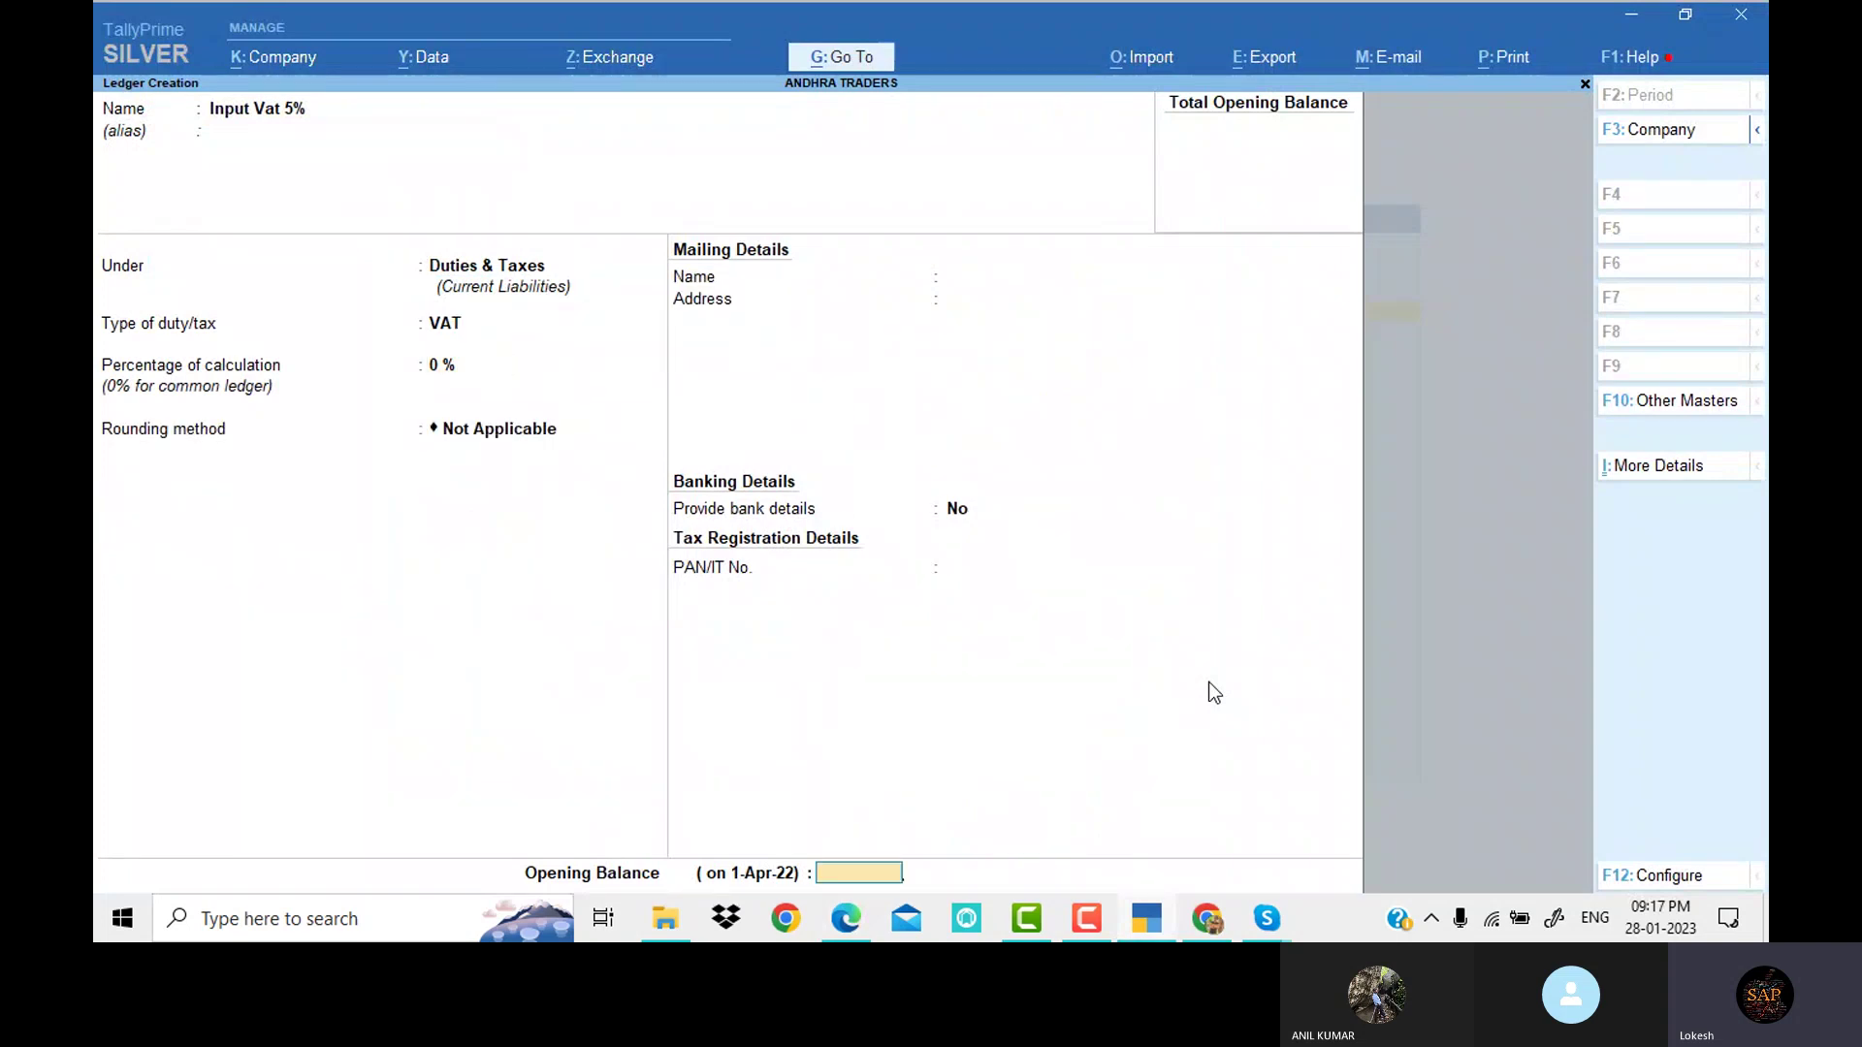
pyautogui.press('Return')
# Create a ledger named Output Vat 5% under Duties & Taxes with duty type VAT and the default calculation percentage
pyautogui.write('Out')
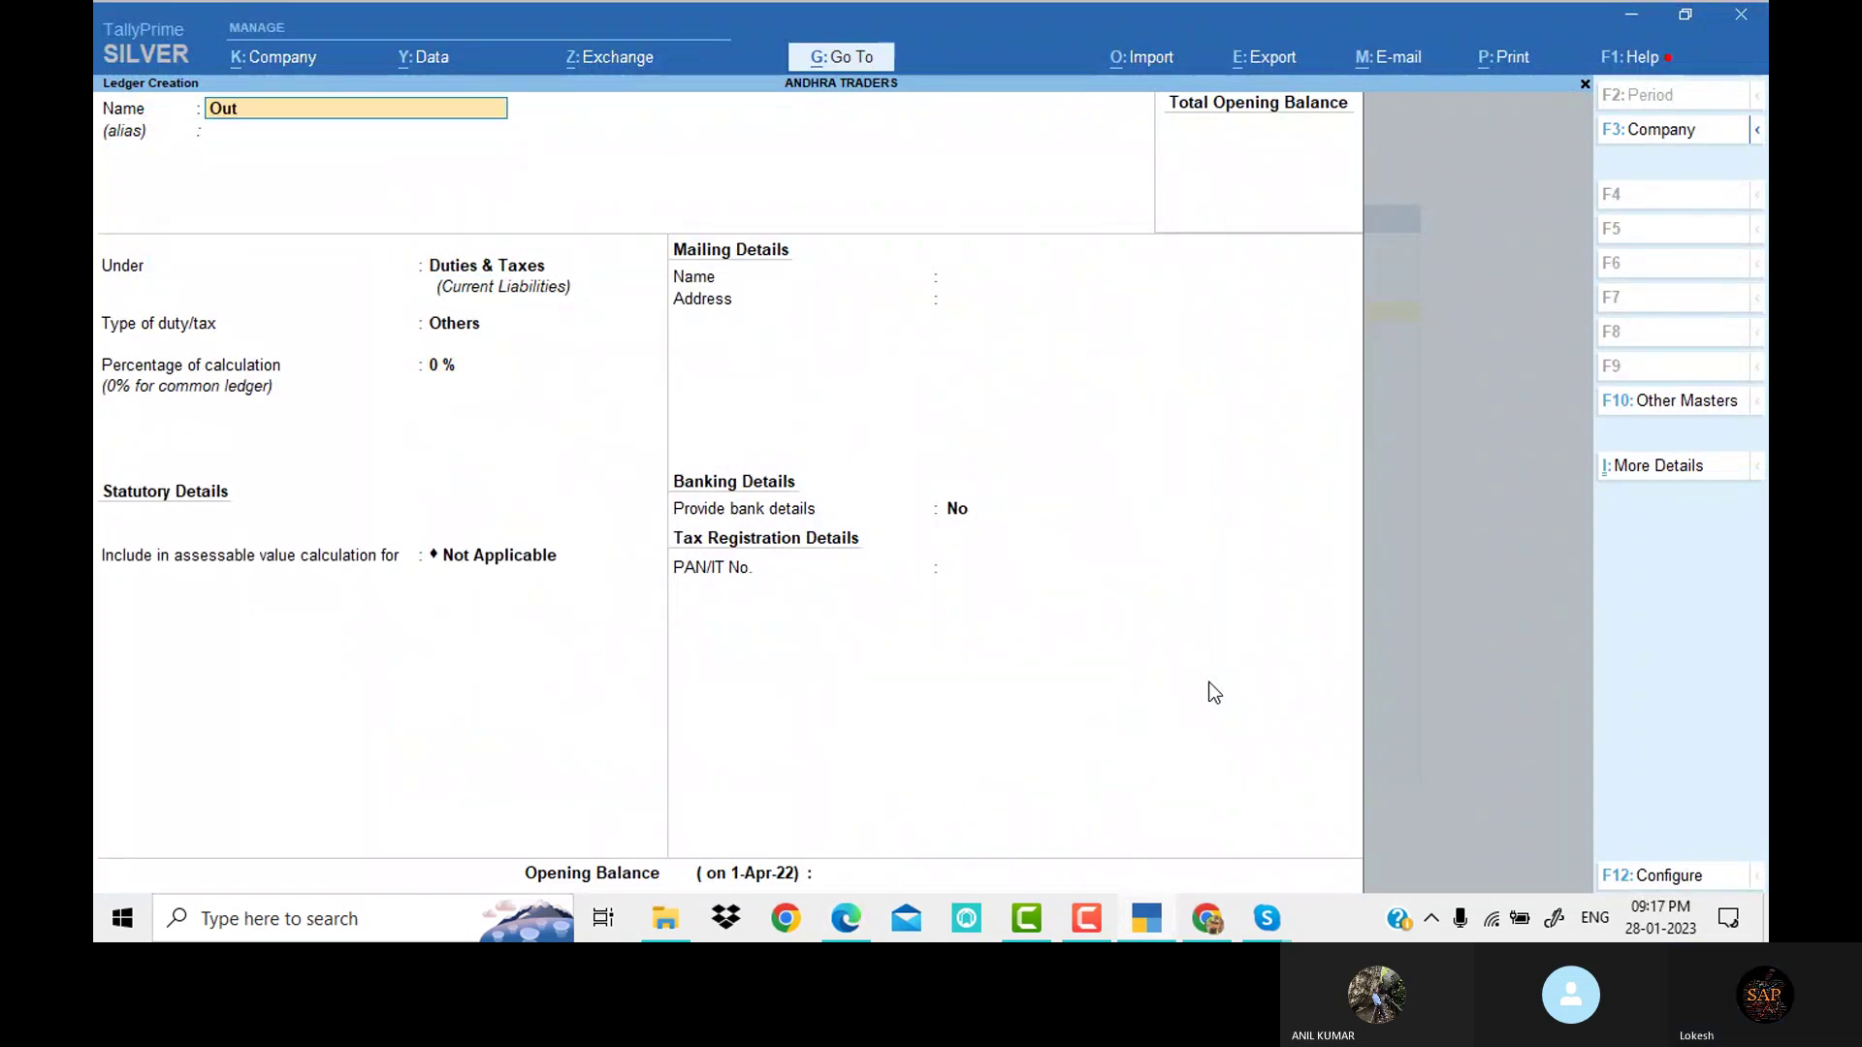
pyautogui.write('put Va')
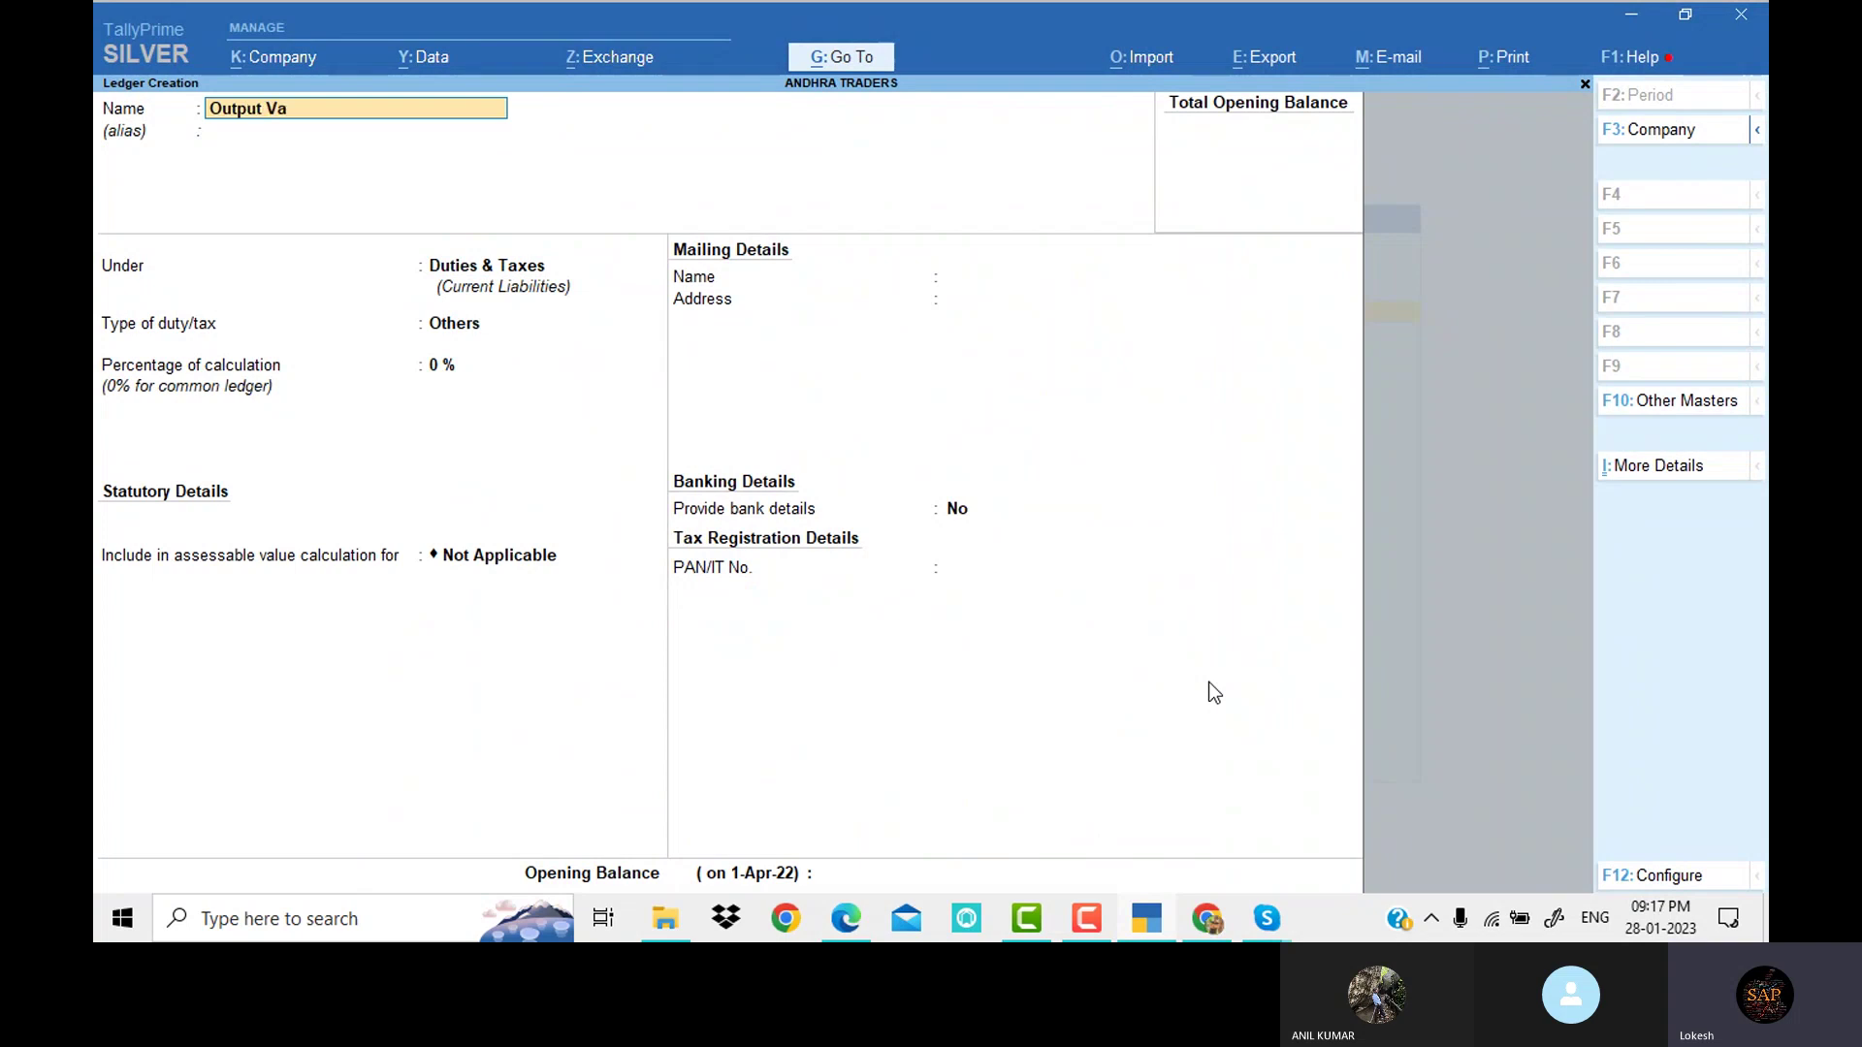
pyautogui.write('t 5%')
pyautogui.press('Return')
pyautogui.press('Return')
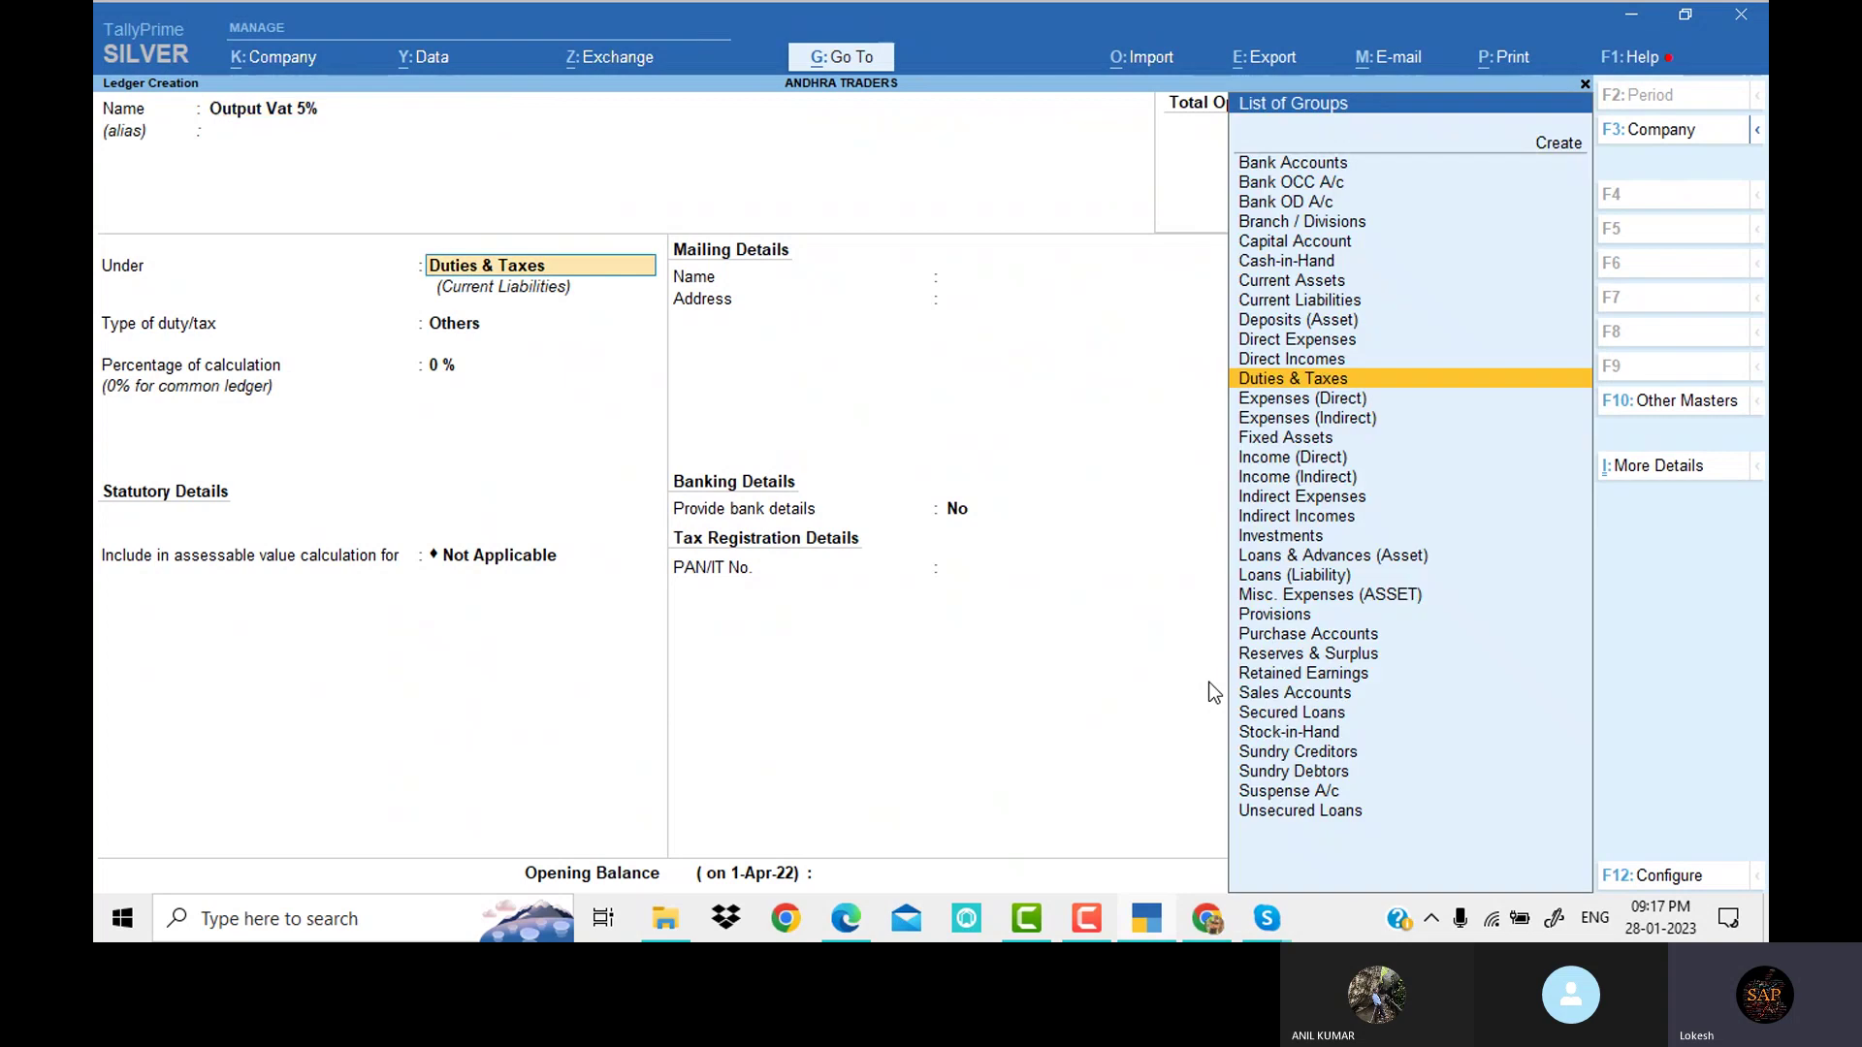
pyautogui.press('Return')
pyautogui.press('Down')
pyautogui.press('Return')
pyautogui.press('Return')
pyautogui.press('Return')
pyautogui.press('Return')
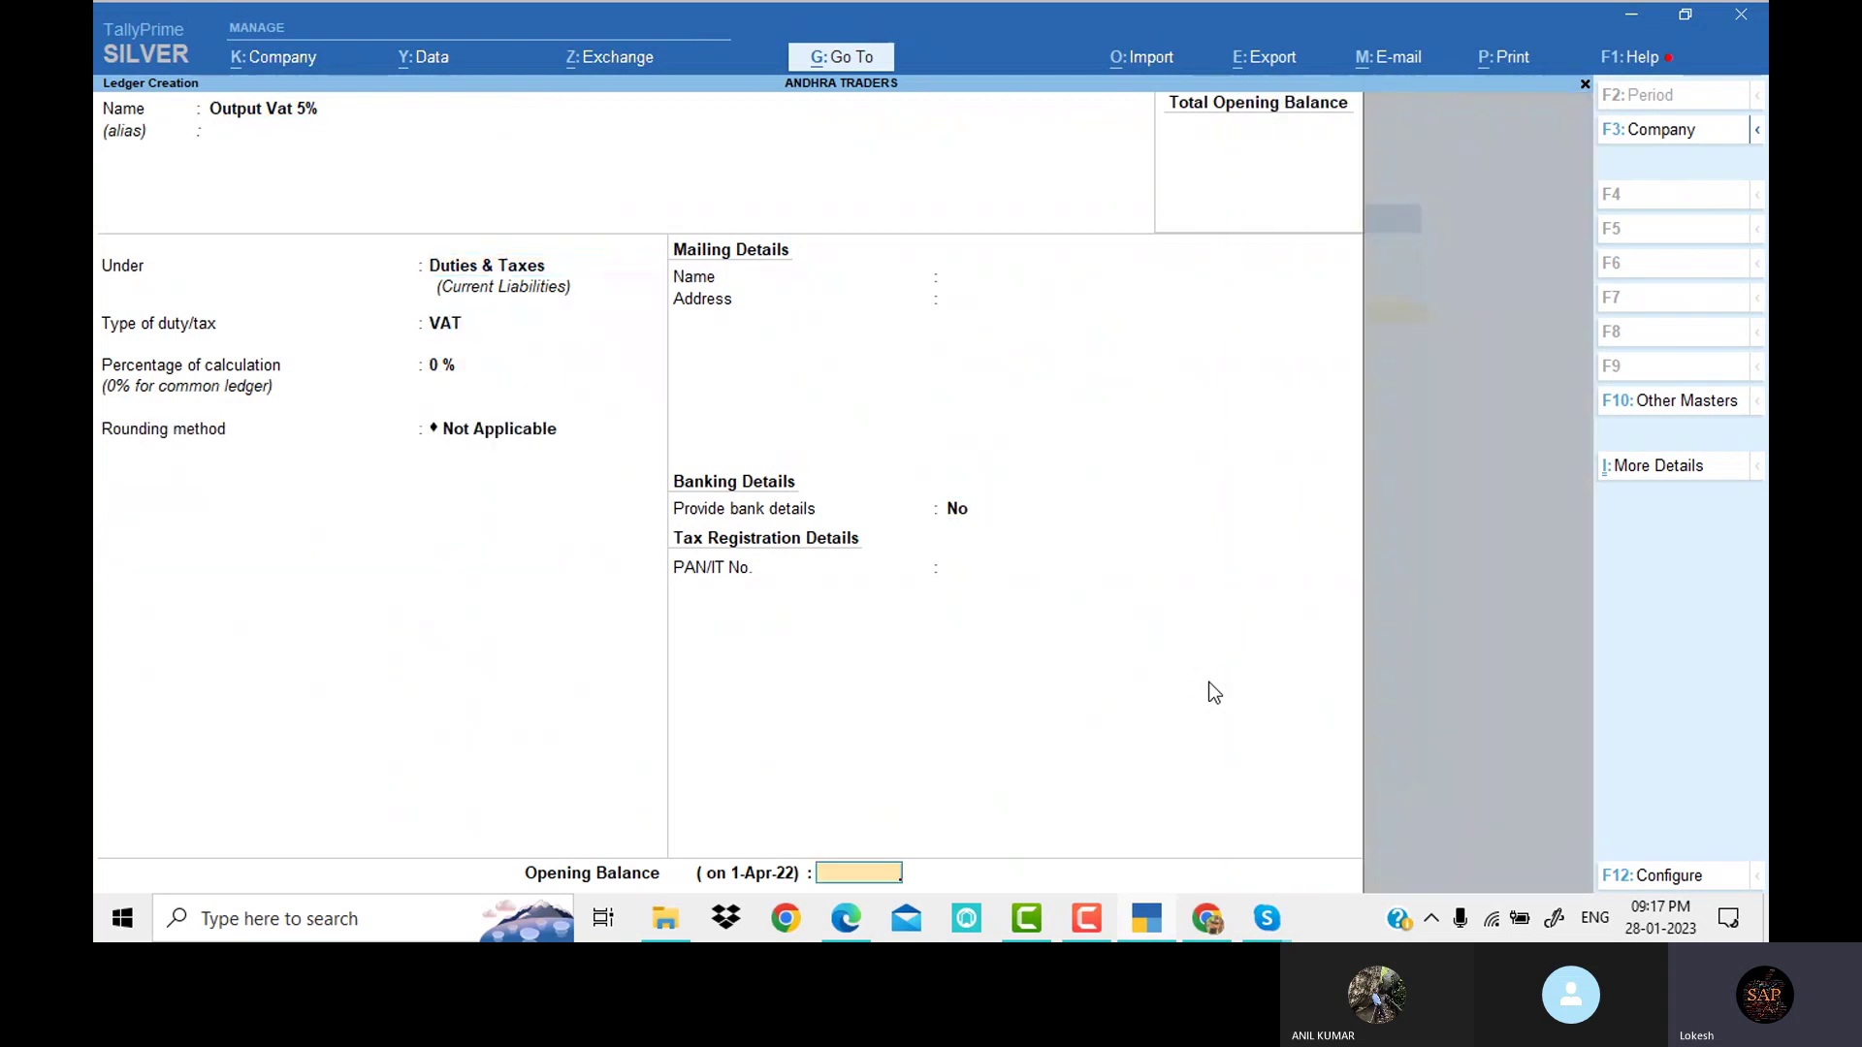
pyautogui.press('Return')
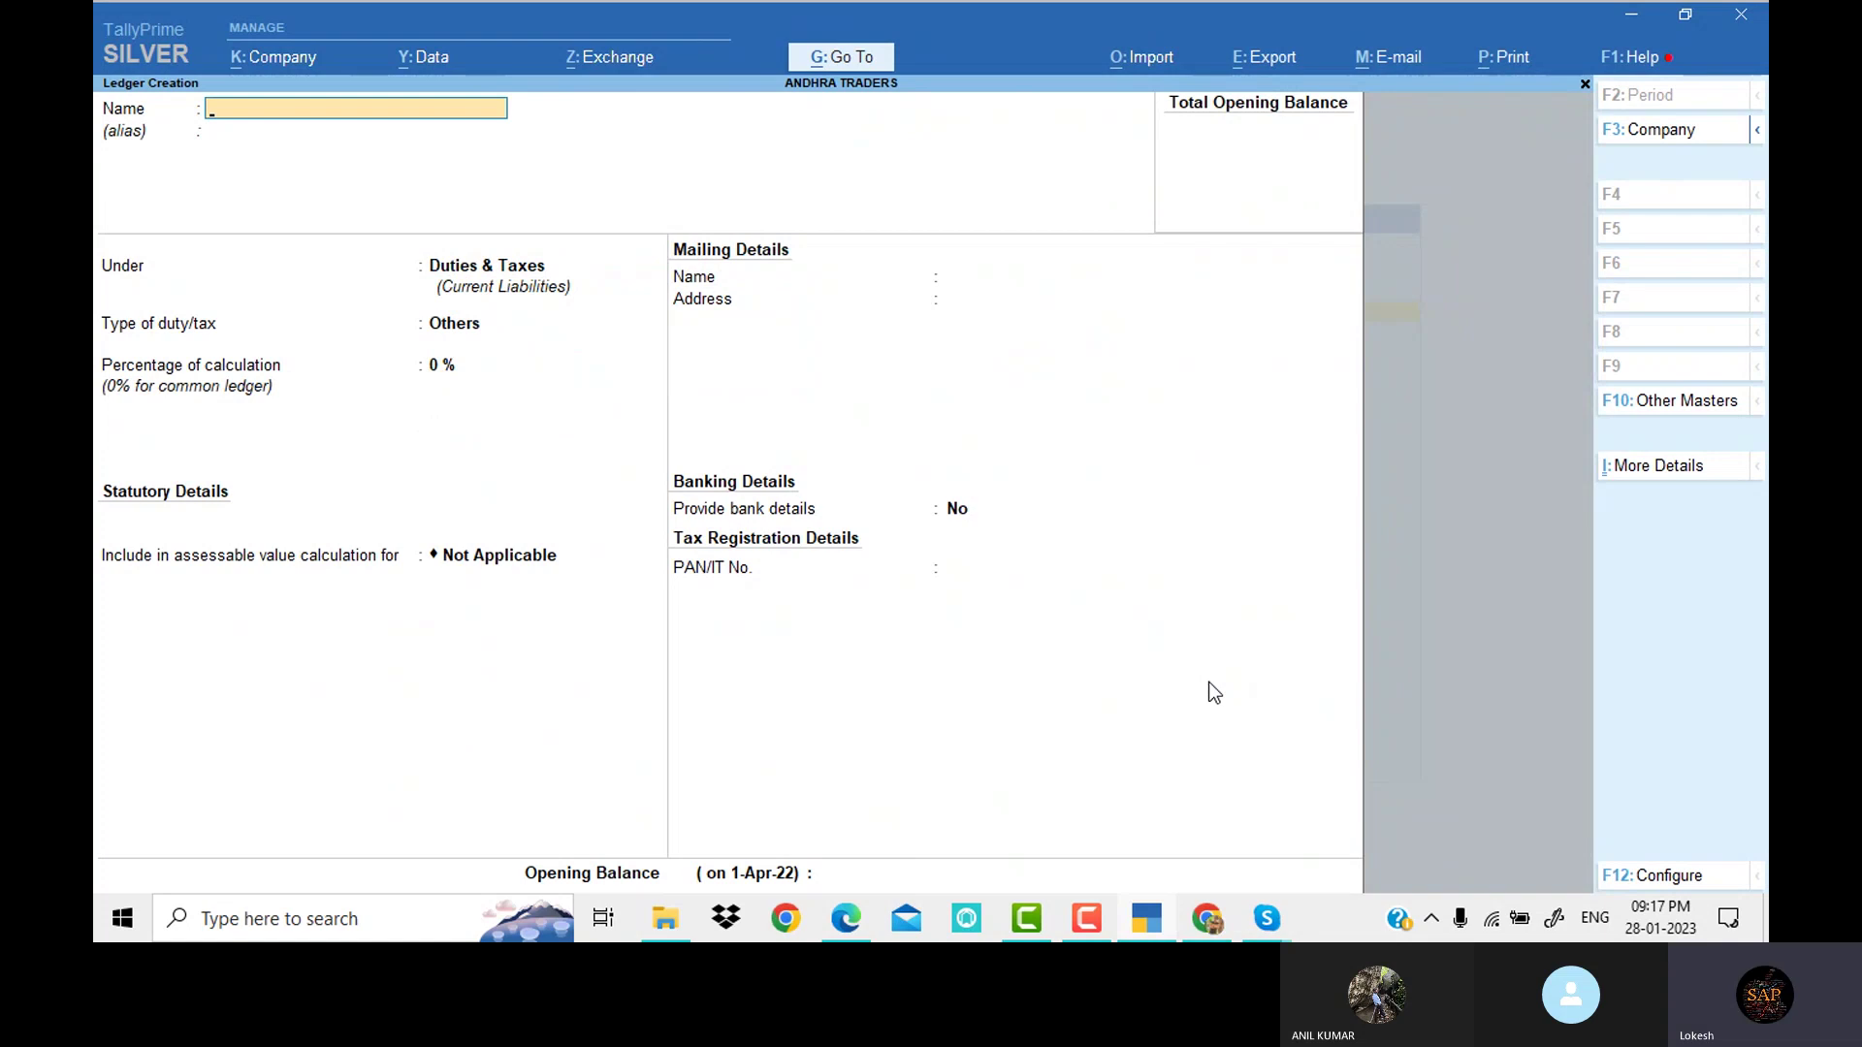
# Check the second supplier in the Edge PDF, then enter a TallyPrime ledger named Balu Traders under Sundry Creditors
pyautogui.hotkey('alt', 'Tab')
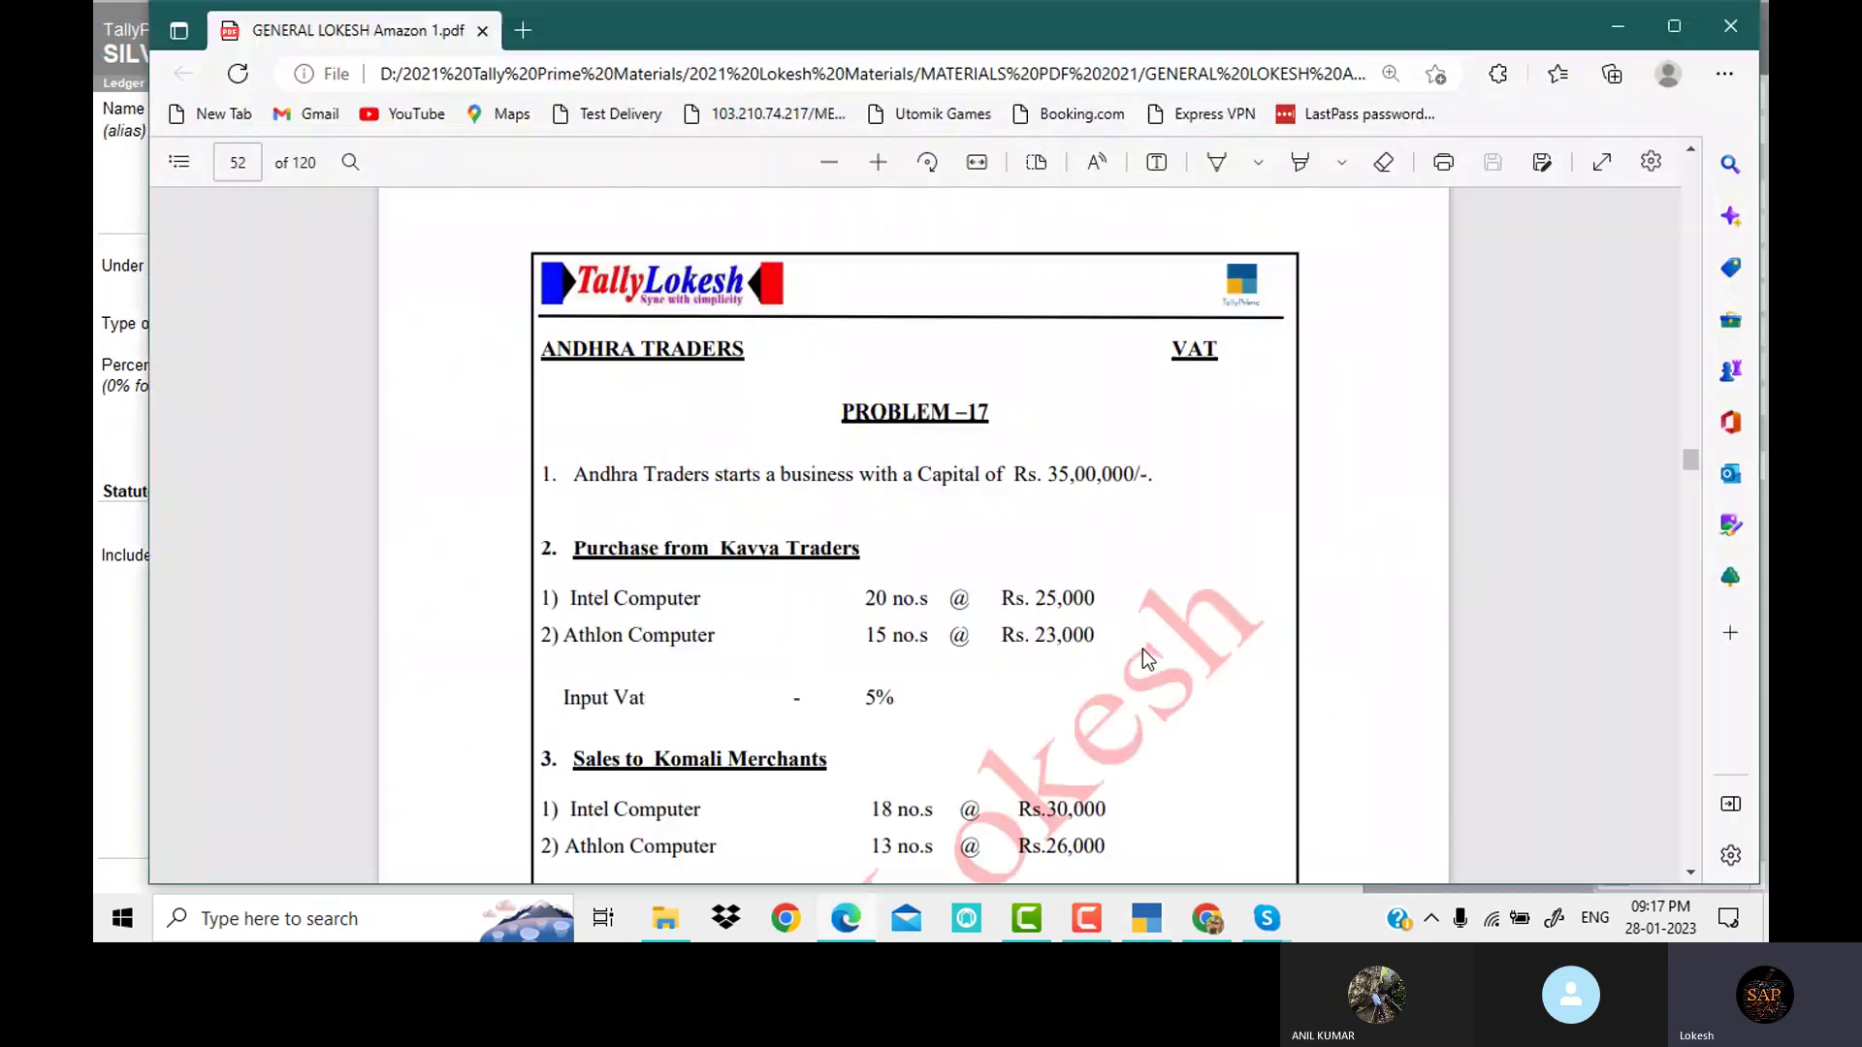
pyautogui.scroll(-5, 852, 584)
pyautogui.hotkey('alt', 'Tab')
pyautogui.write('Balu Traders')
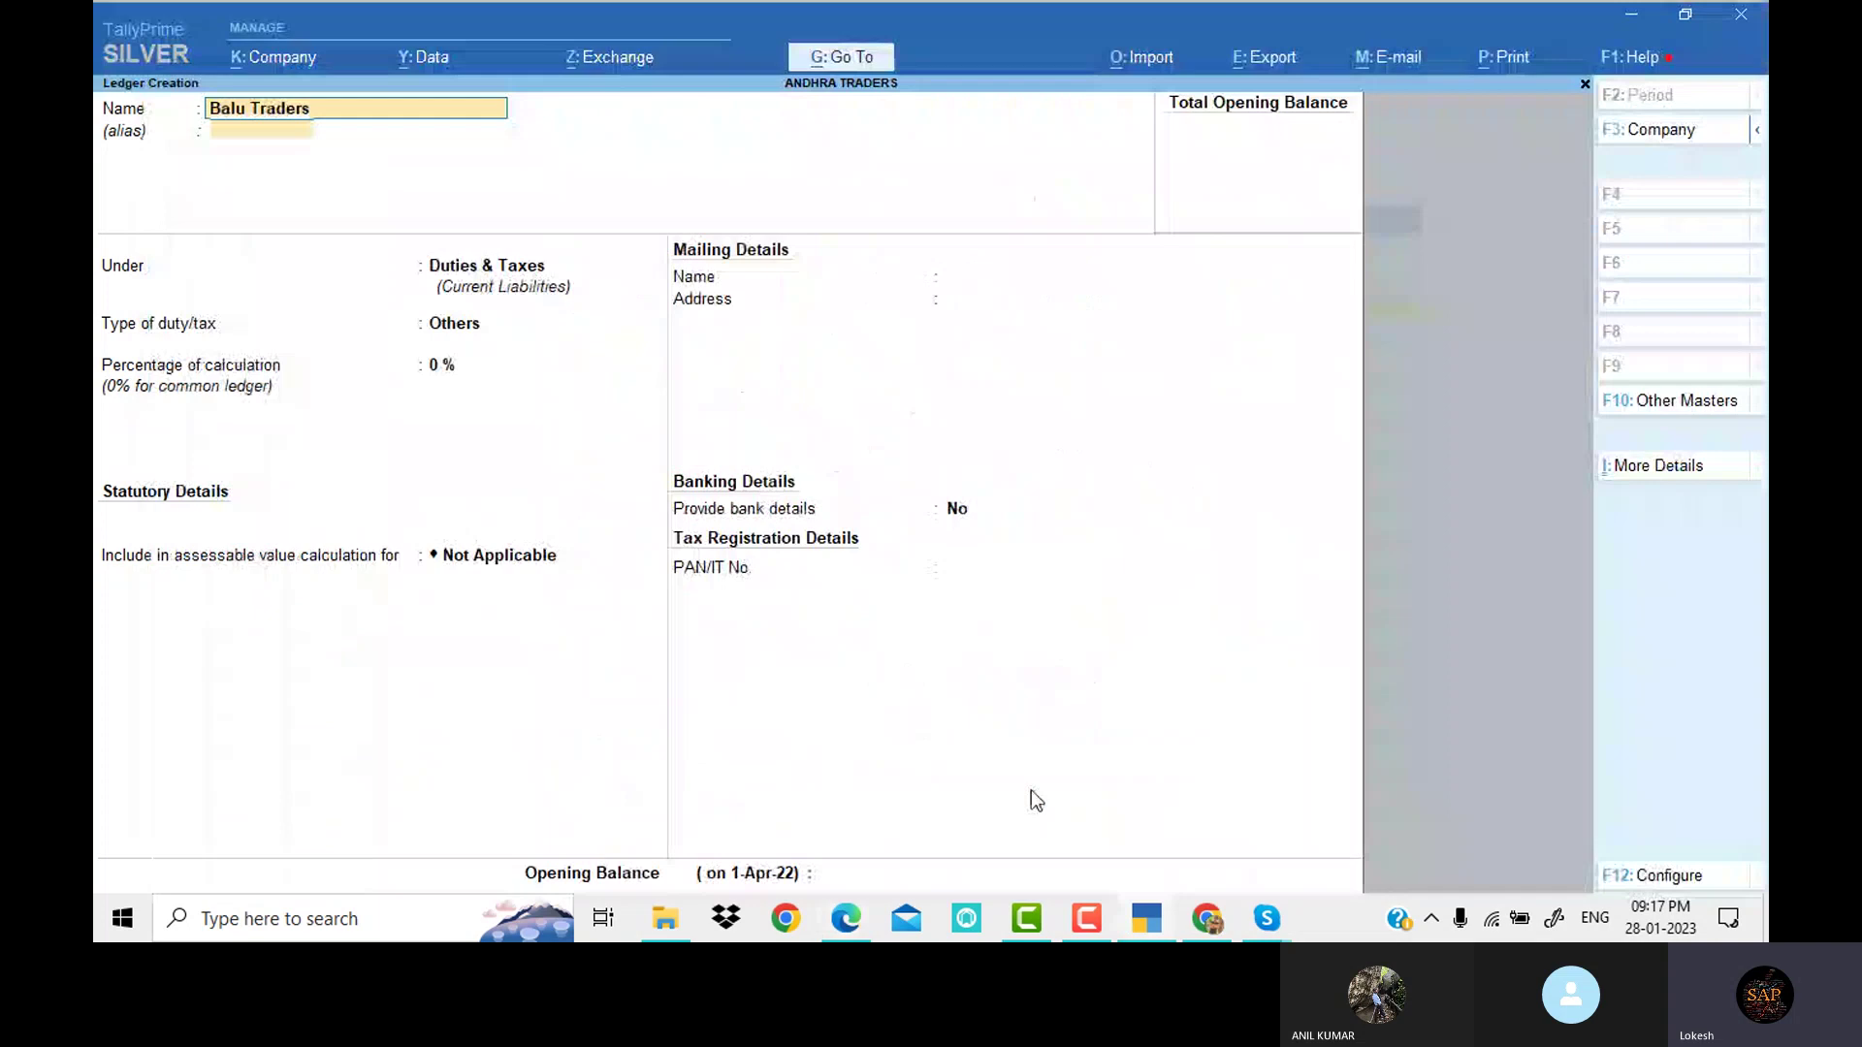
pyautogui.press('Return')
pyautogui.press('Return')
pyautogui.write('Sund')
pyautogui.press('Down')
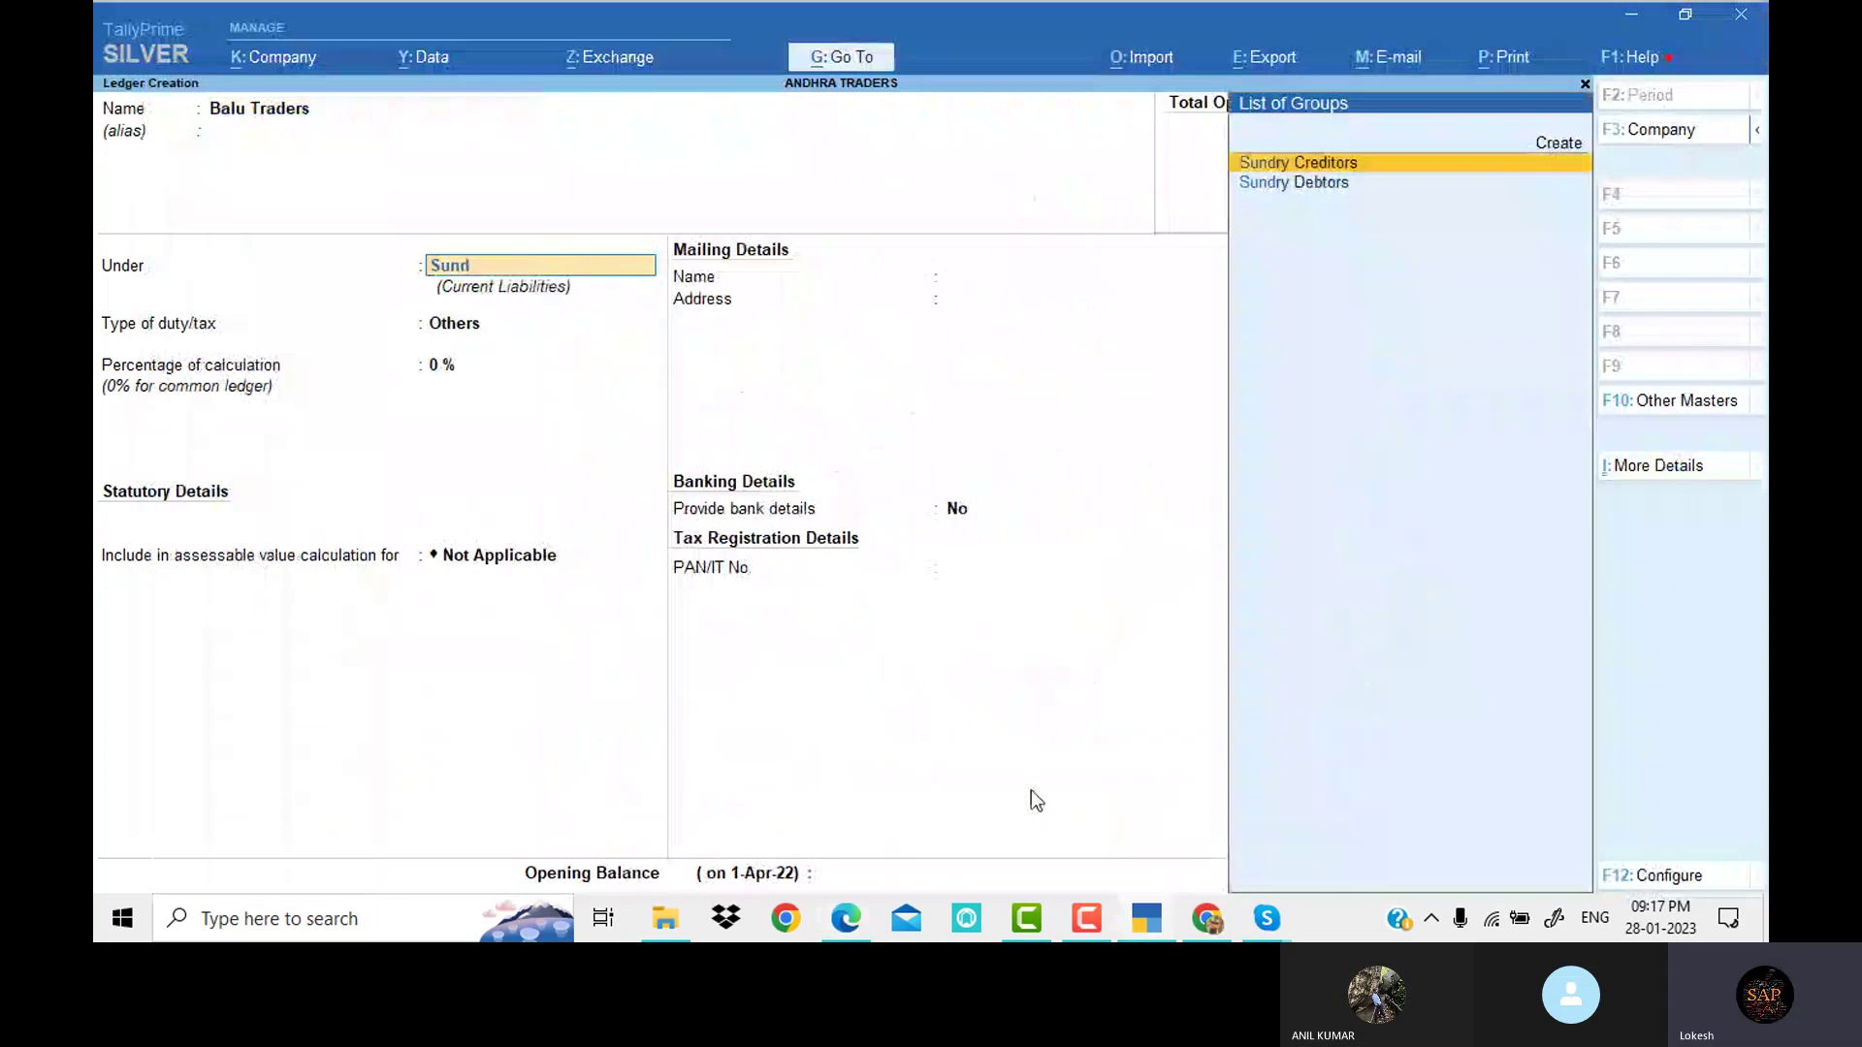
pyautogui.press('Return')
# Accept the default mailing, banking and tax details for Balu Traders and save the ledger
pyautogui.press('Return')
pyautogui.press('Return')
pyautogui.press('Return')
pyautogui.press('Return')
pyautogui.press('Return')
pyautogui.press('Return')
pyautogui.press('Return')
pyautogui.press('Return')
pyautogui.press('Return')
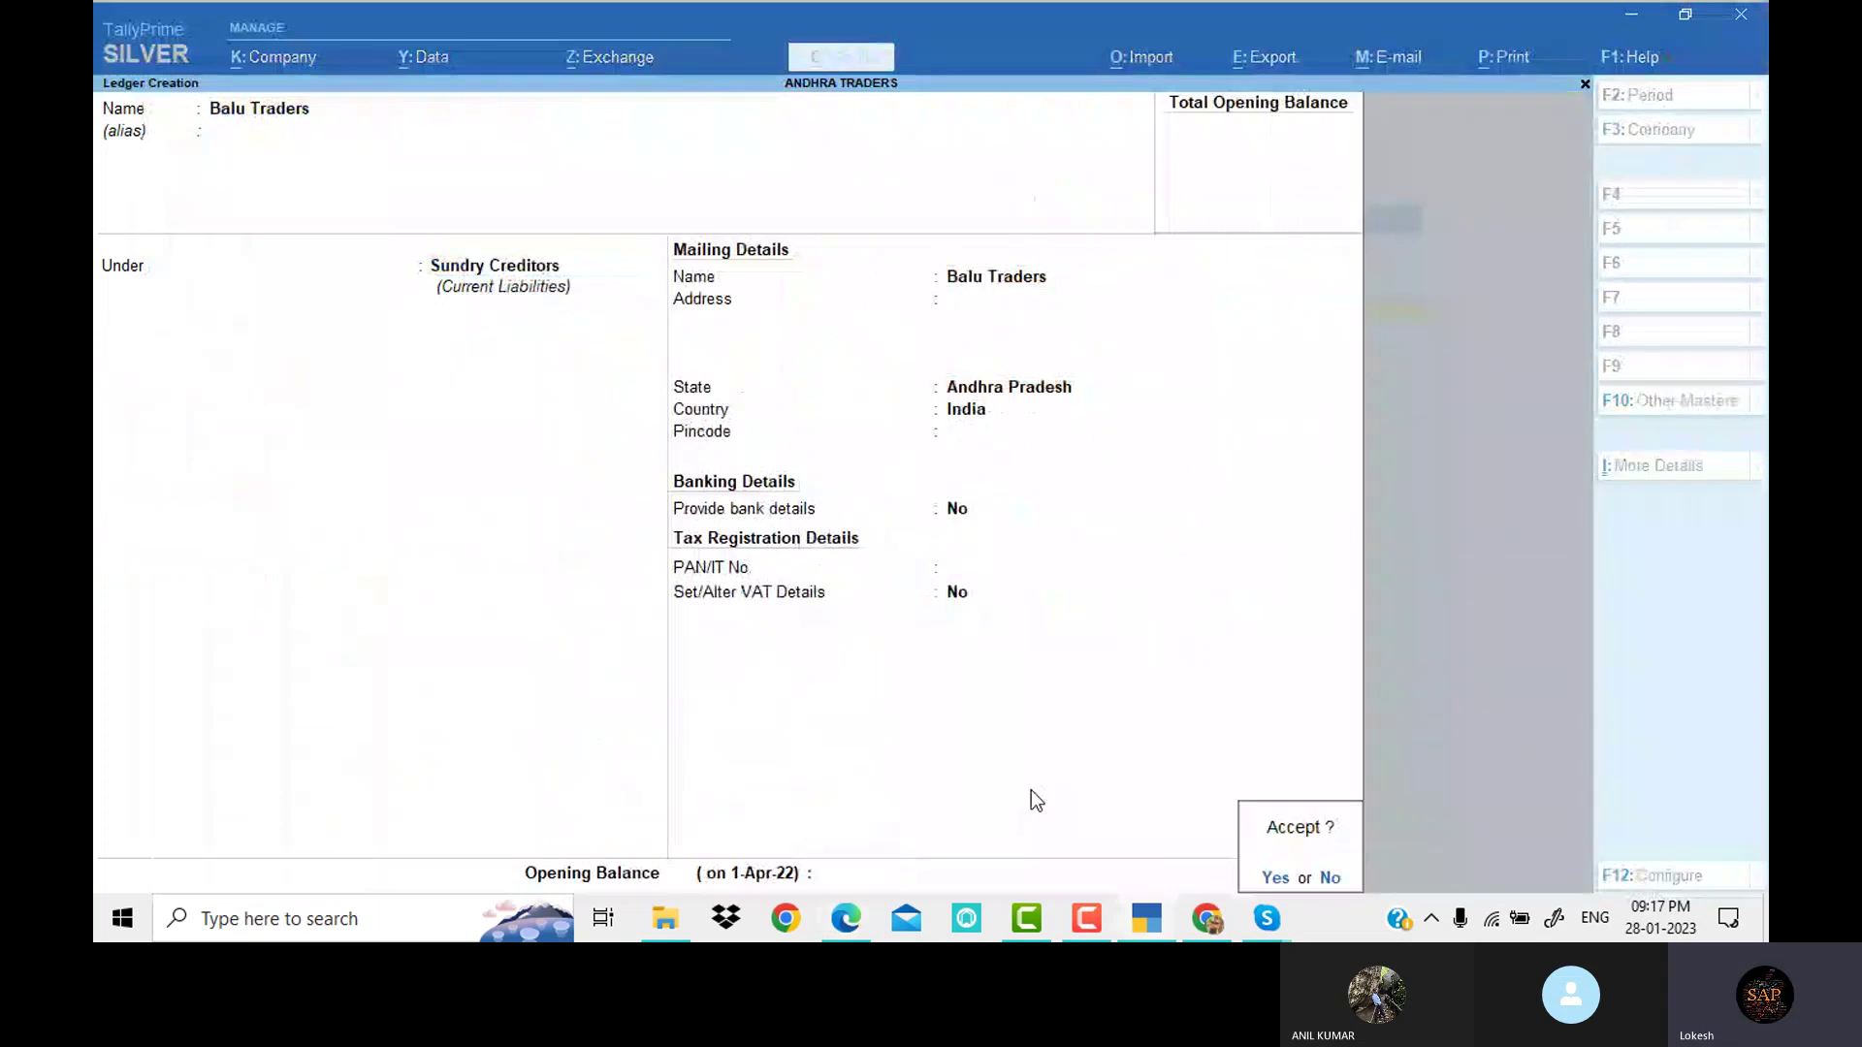
# Check the second customer in the Edge PDF, then create a TallyPrime ledger named Khadar Traders under Sundry Debtors with default details
pyautogui.hotkey('alt', 'Tab')
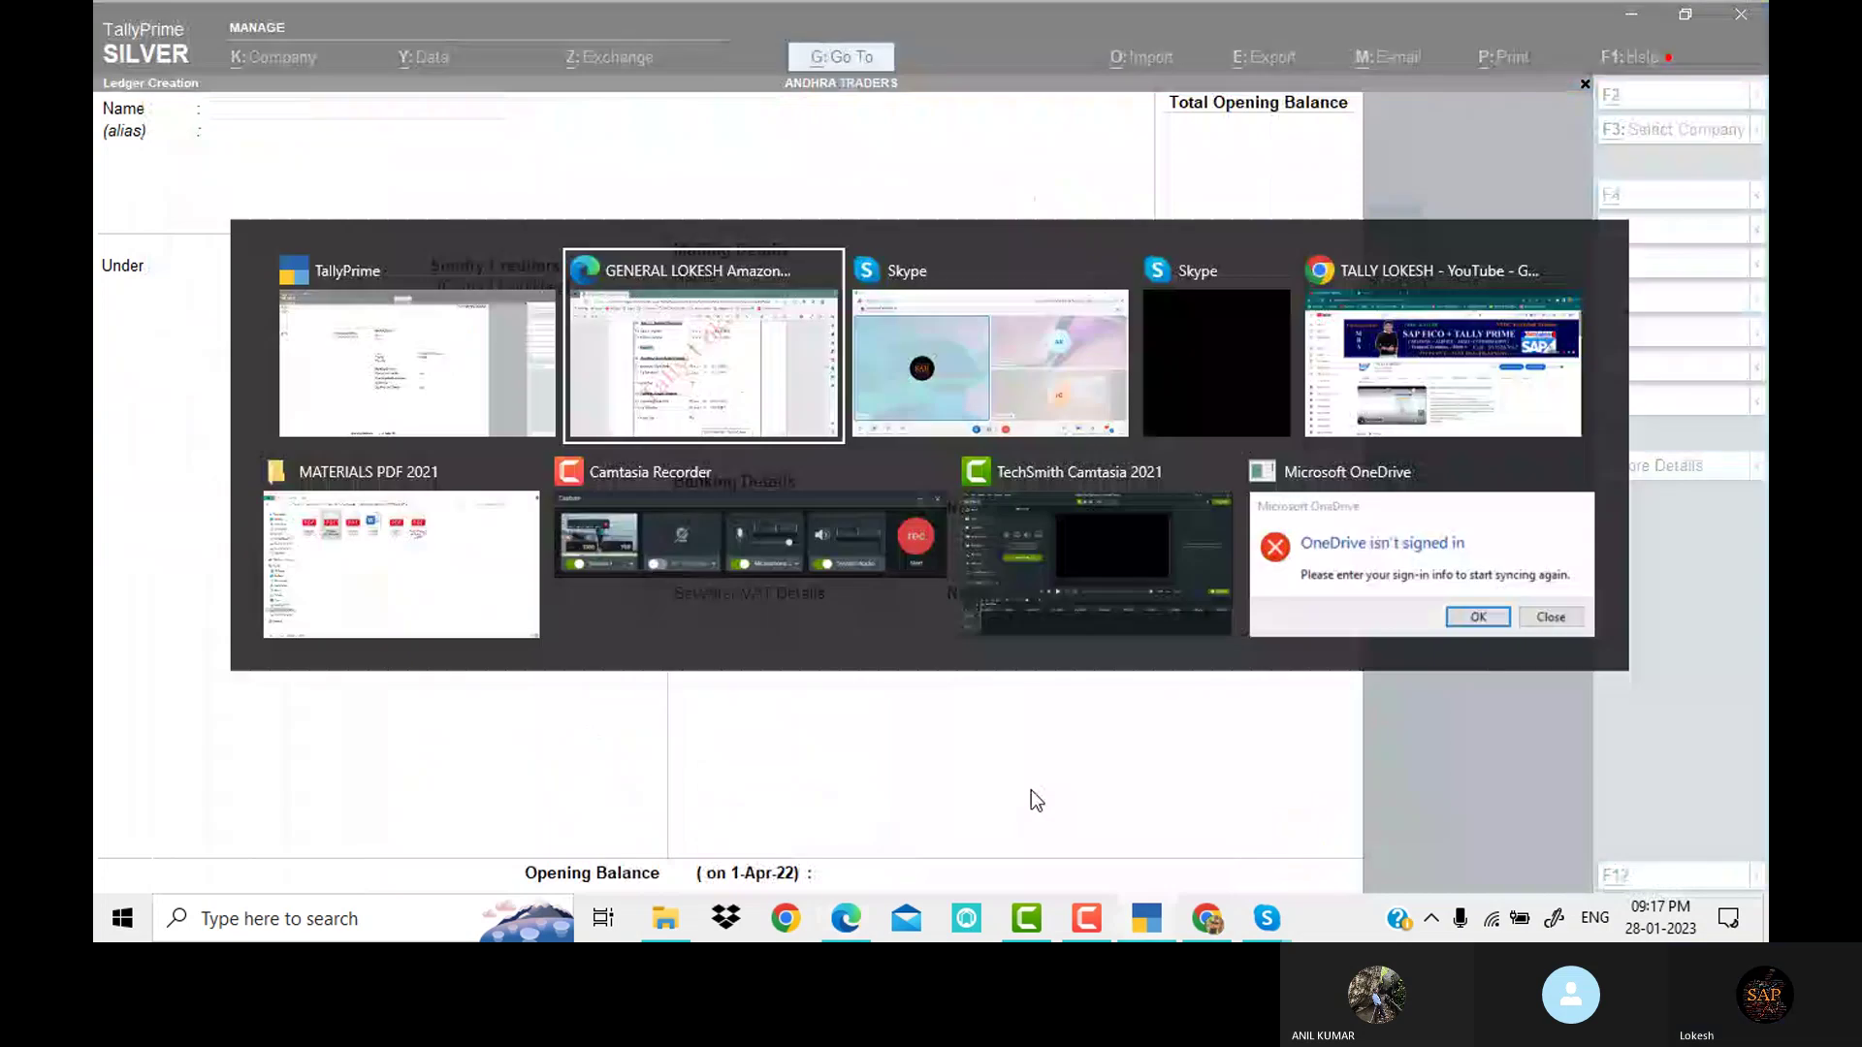
pyautogui.hotkey('alt', 'Tab')
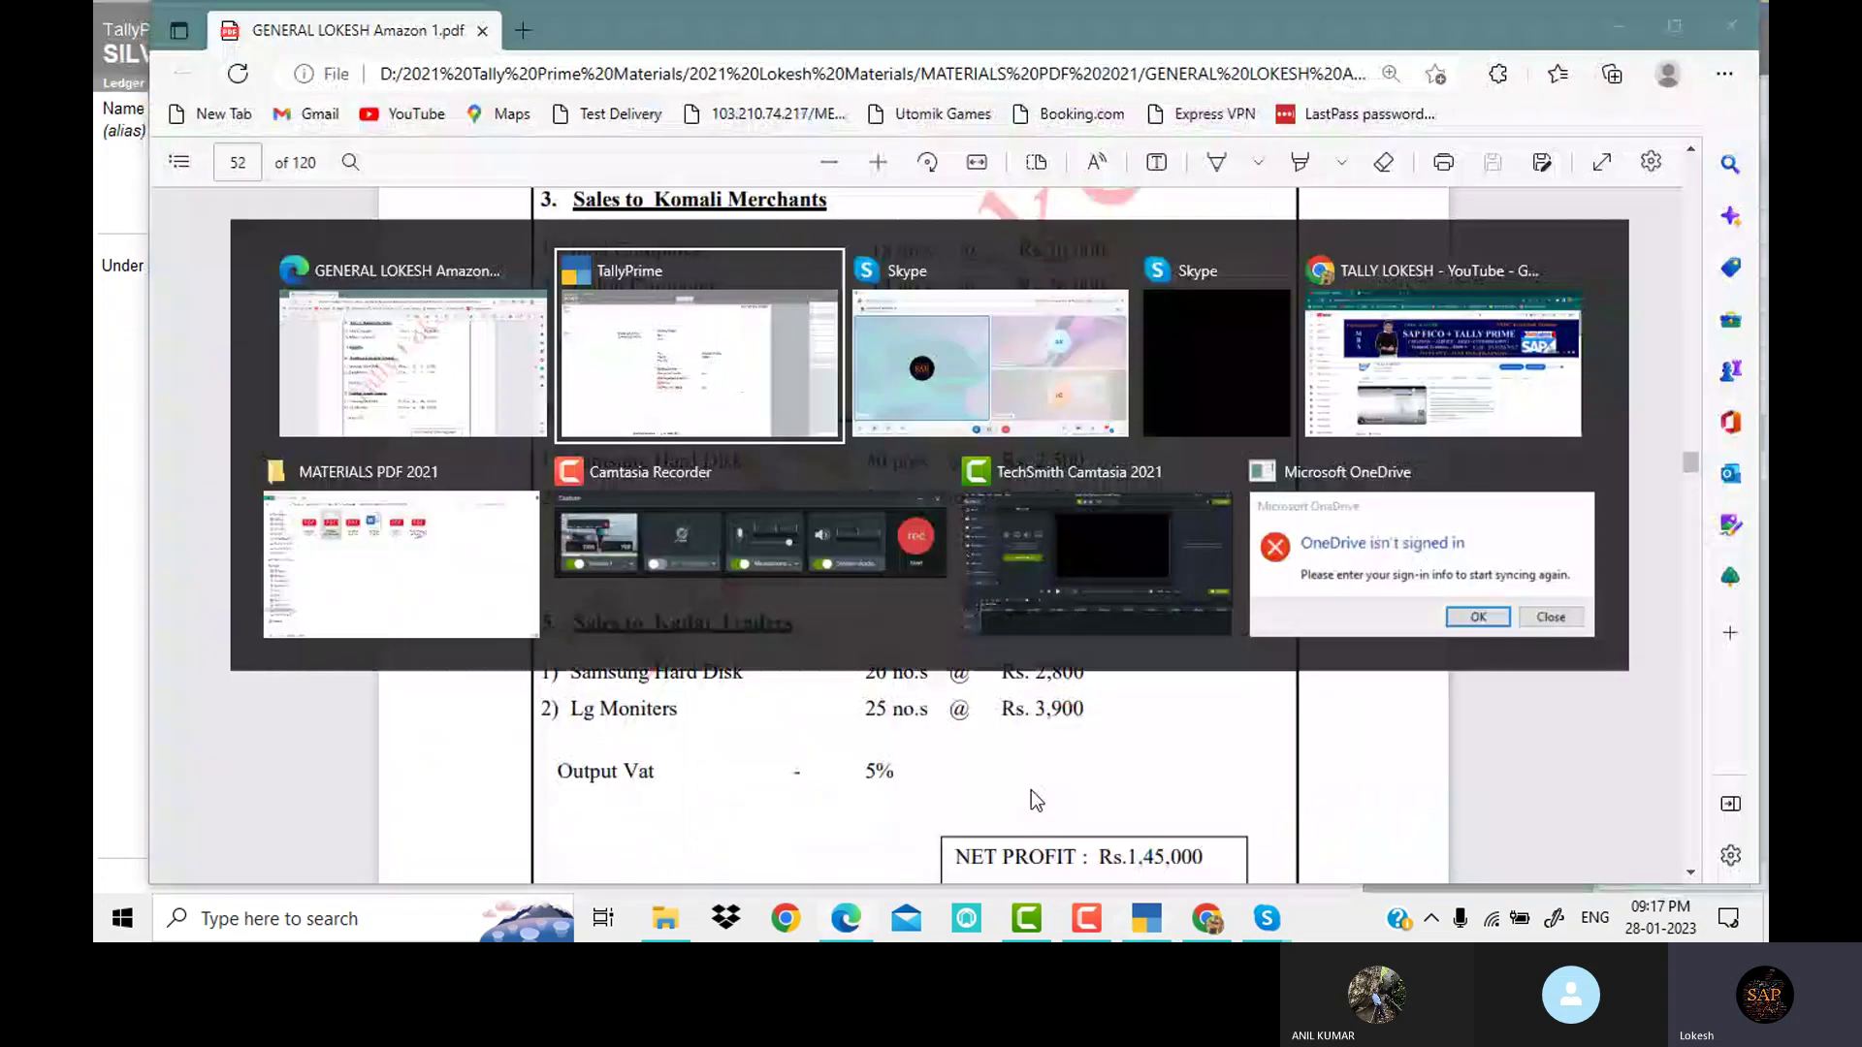
pyautogui.write('s')
pyautogui.press('Return')
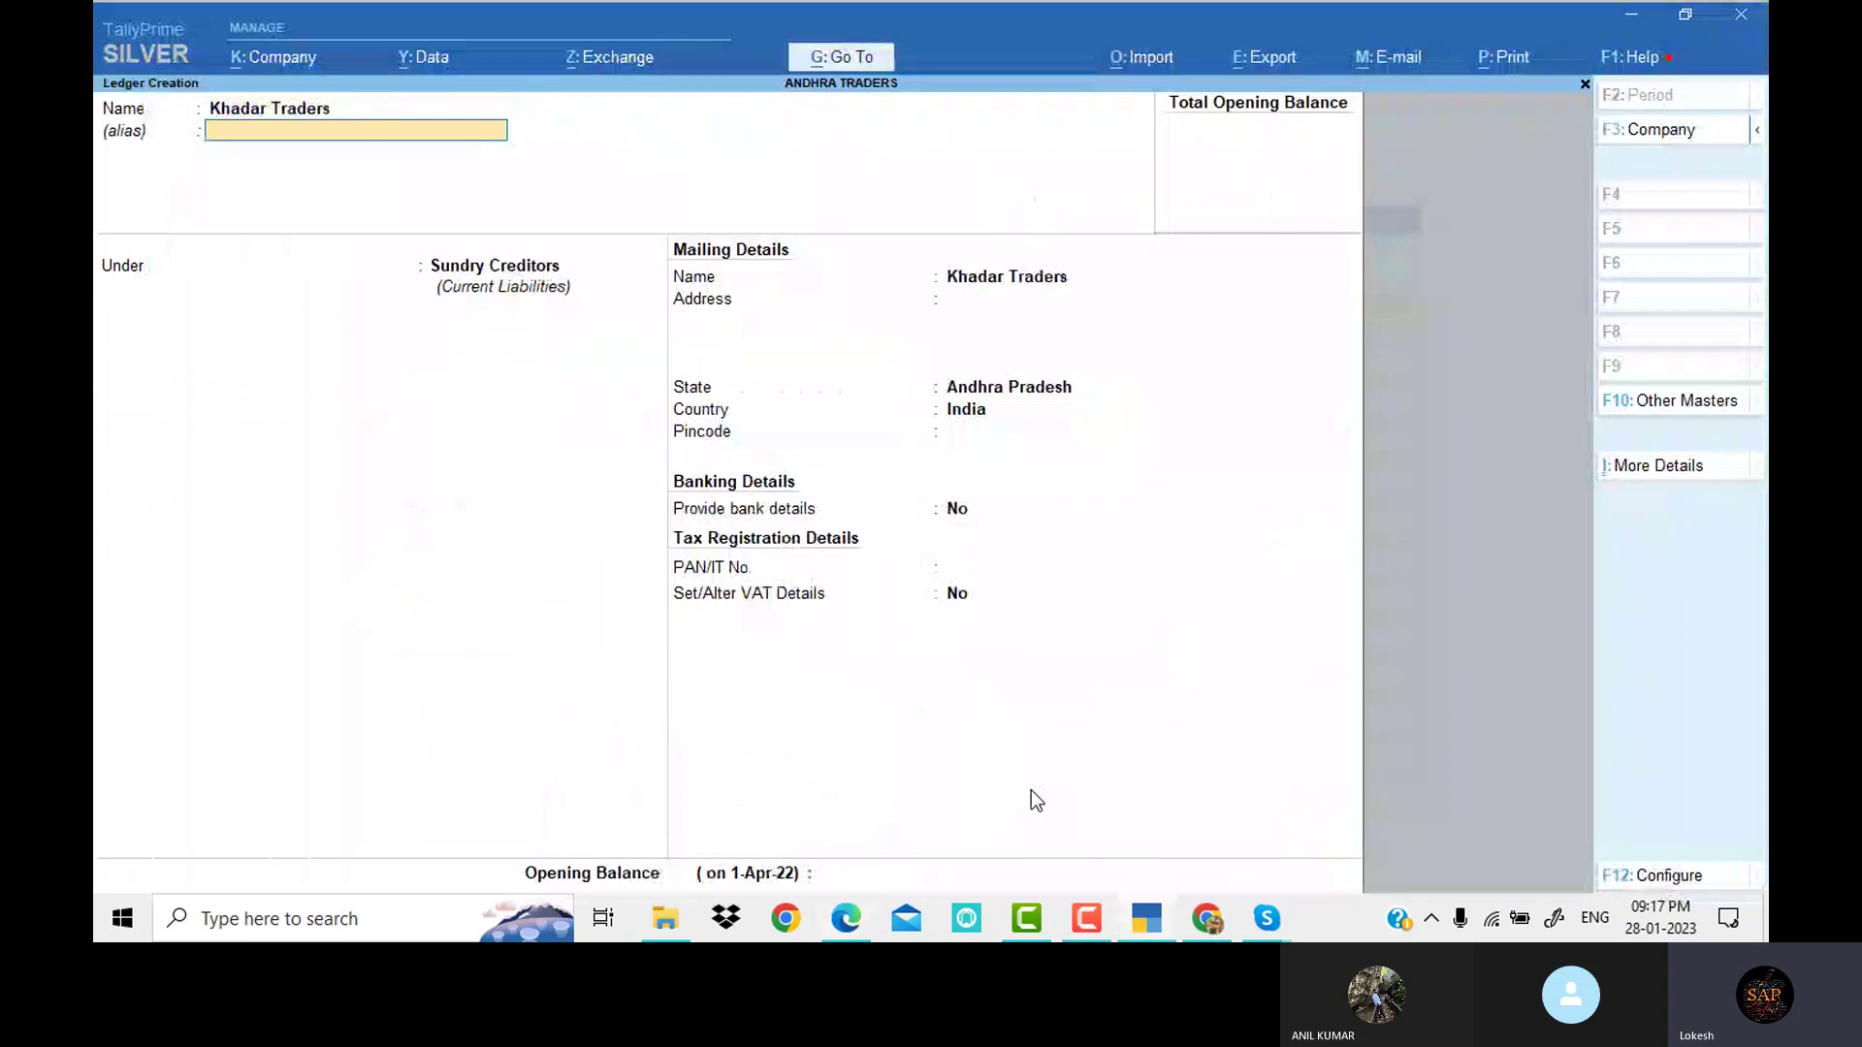
pyautogui.press('Return')
pyautogui.write('Sund')
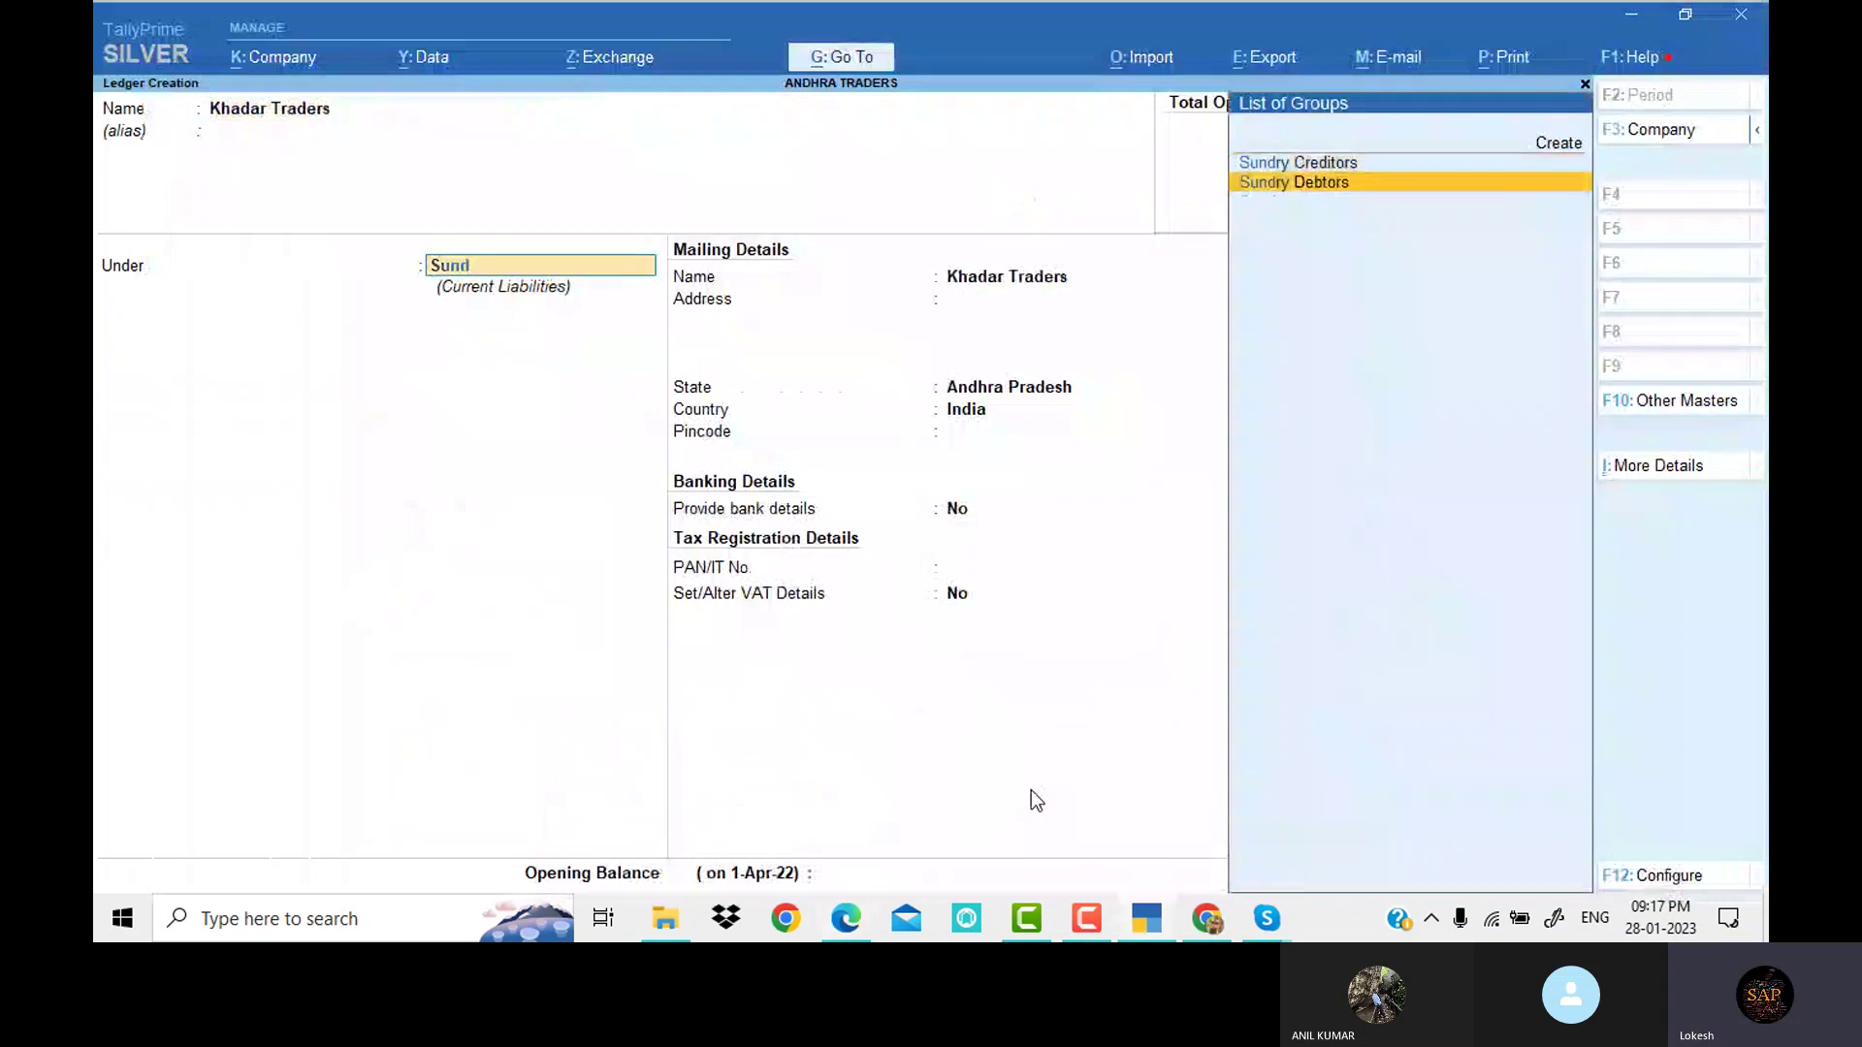
pyautogui.press('Return')
pyautogui.press('Return')
pyautogui.press('Return')
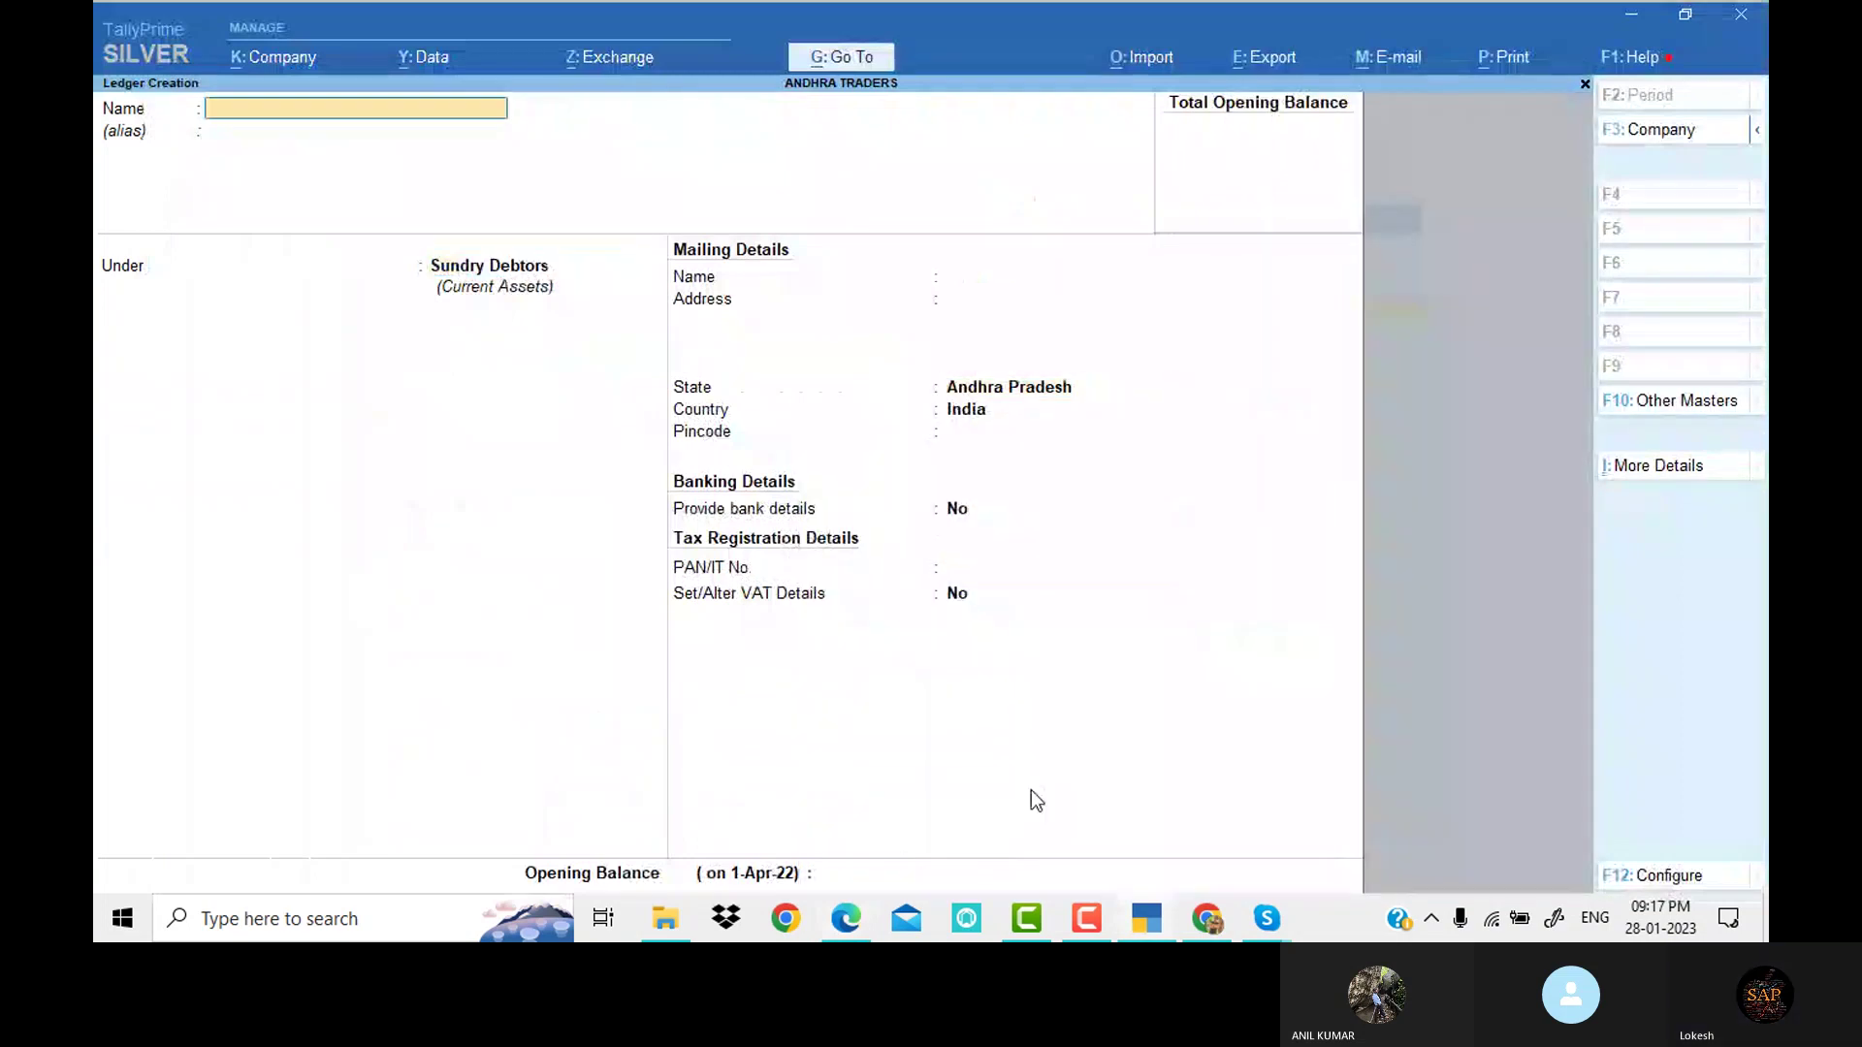
# Leave ledger creation and create a simple unit with symbol nos, formal name Numbers and 0 decimal places
pyautogui.press('Escape')
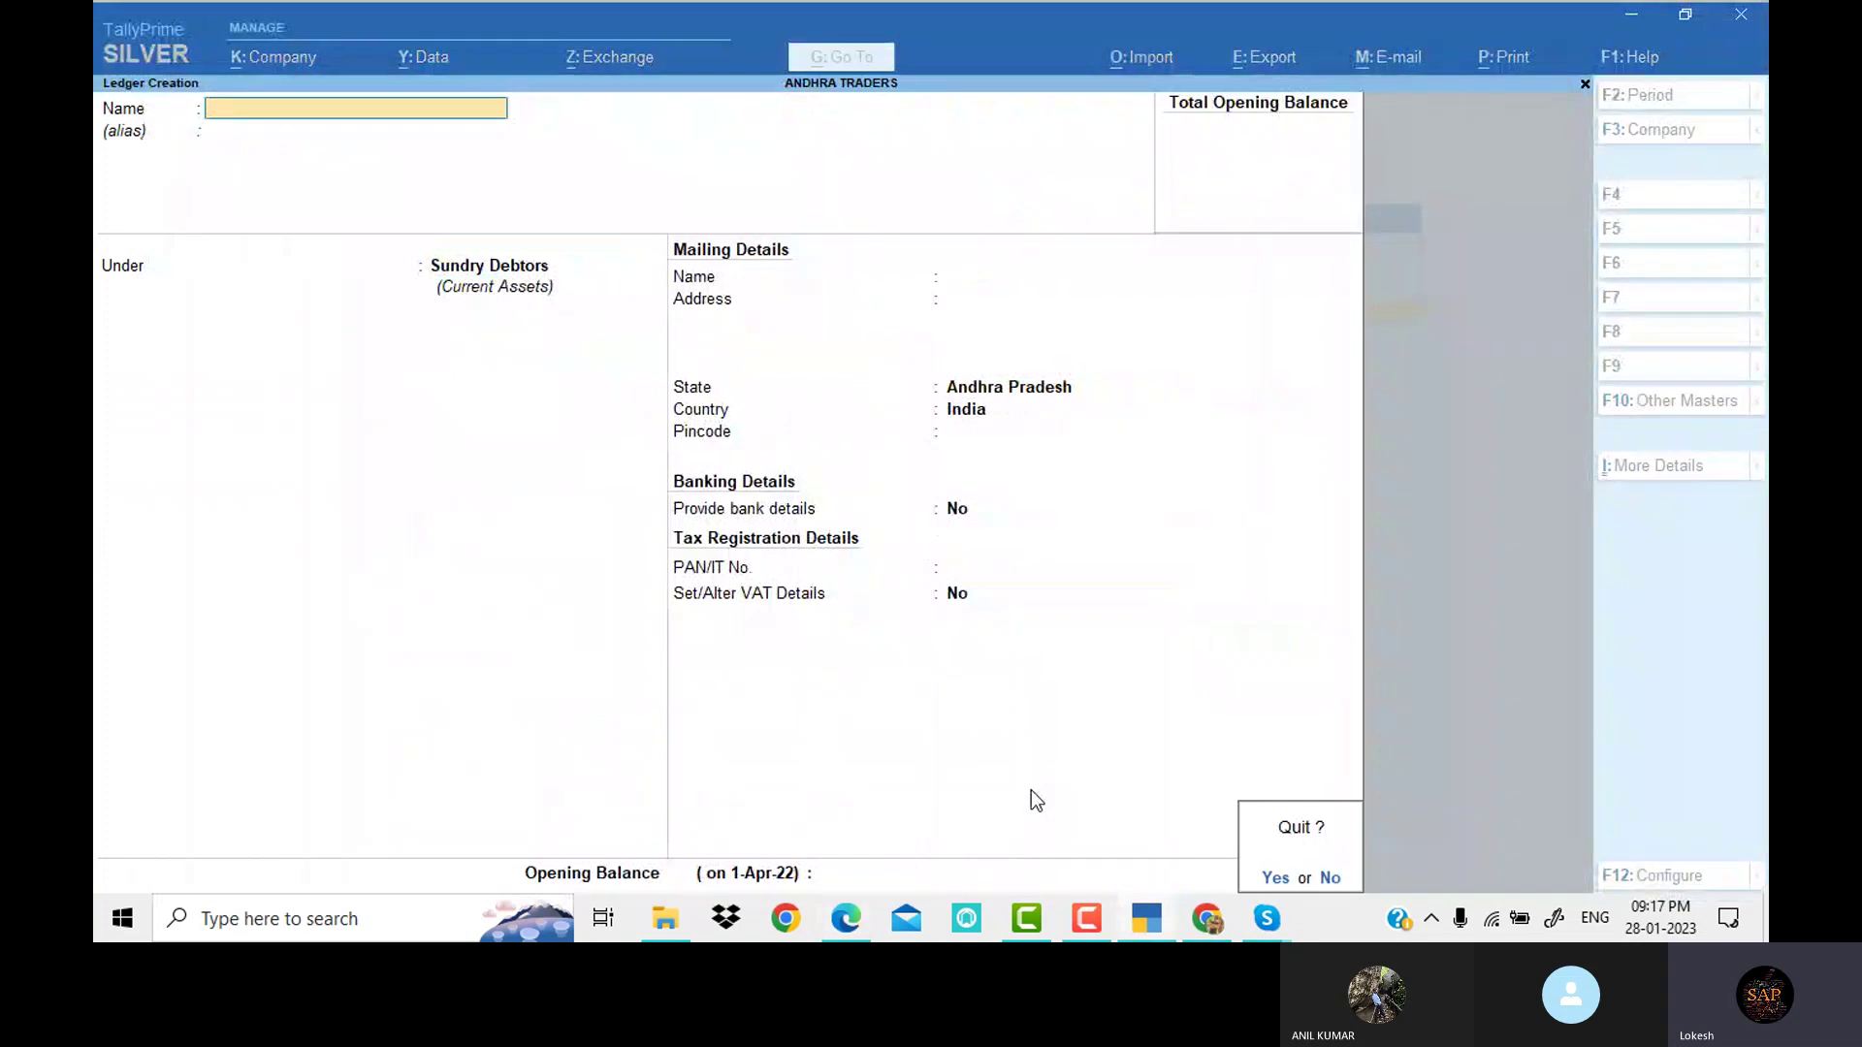
pyautogui.press('y')
pyautogui.press('Down')
pyautogui.press('Down')
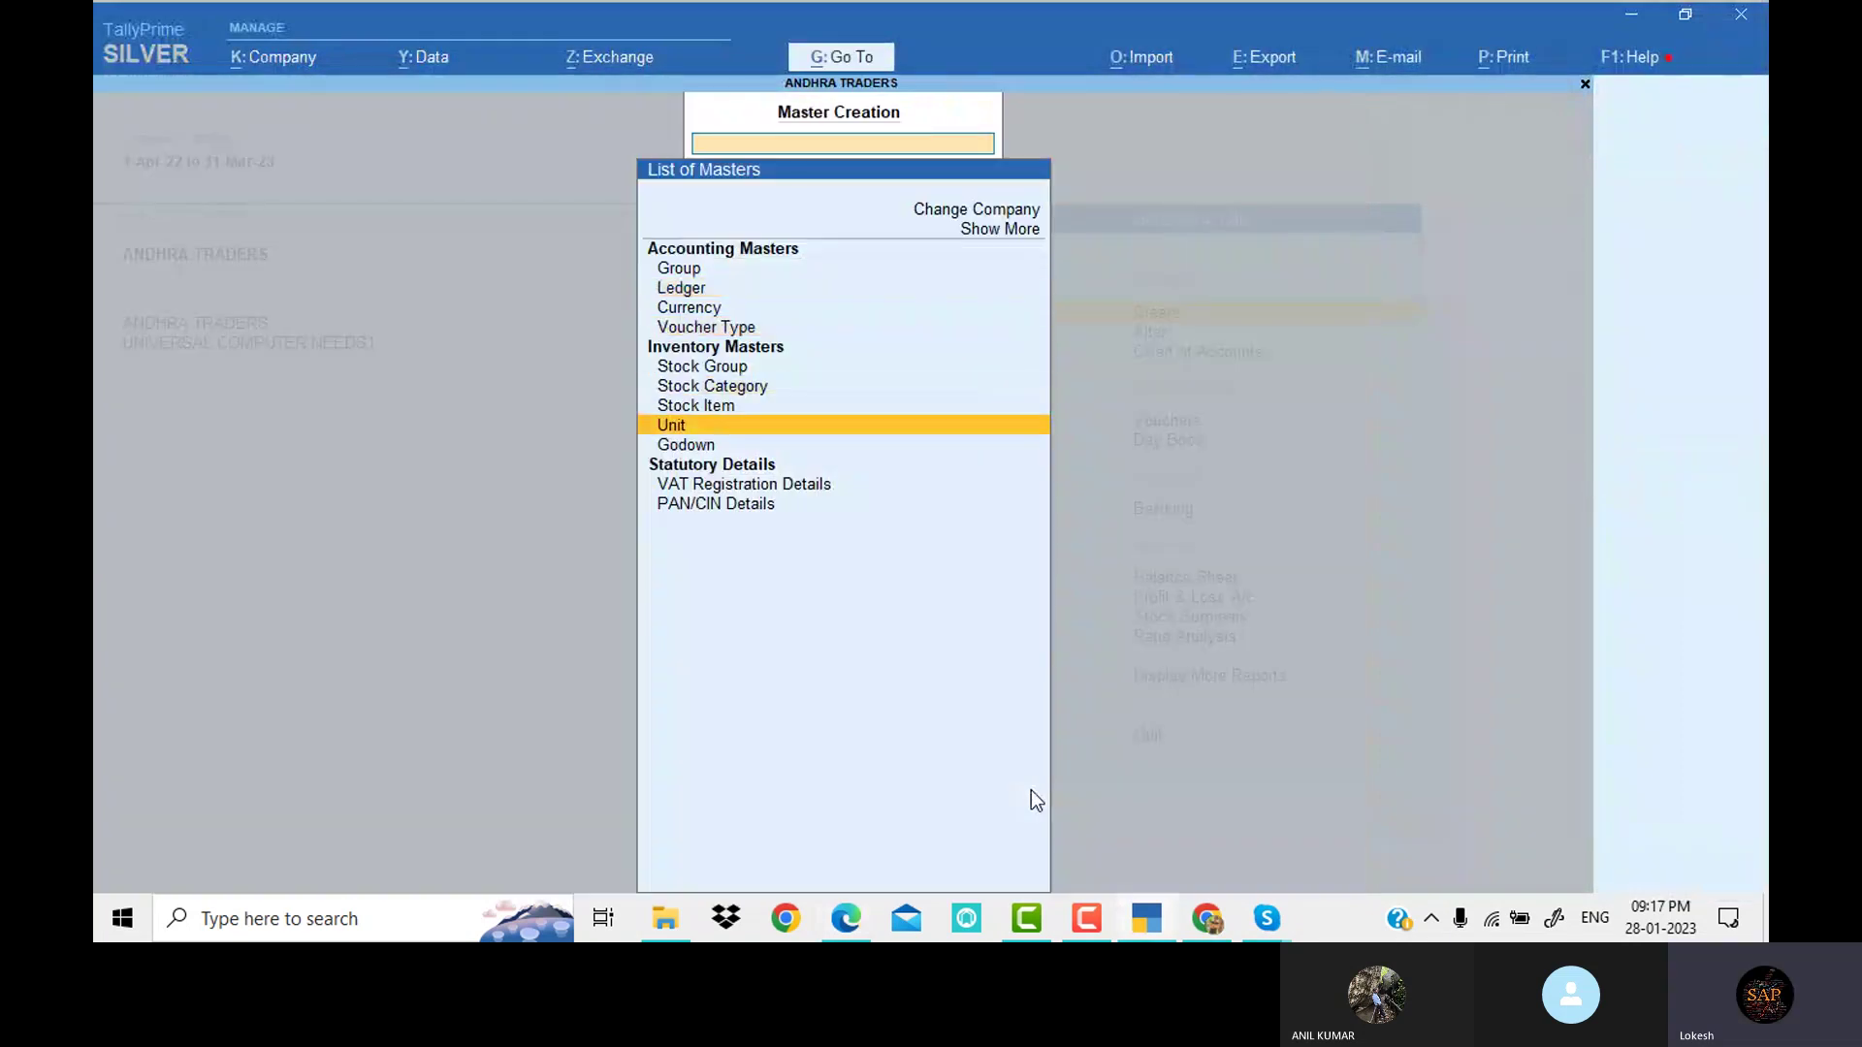
pyautogui.press('Return')
pyautogui.write('nos')
pyautogui.press('Return')
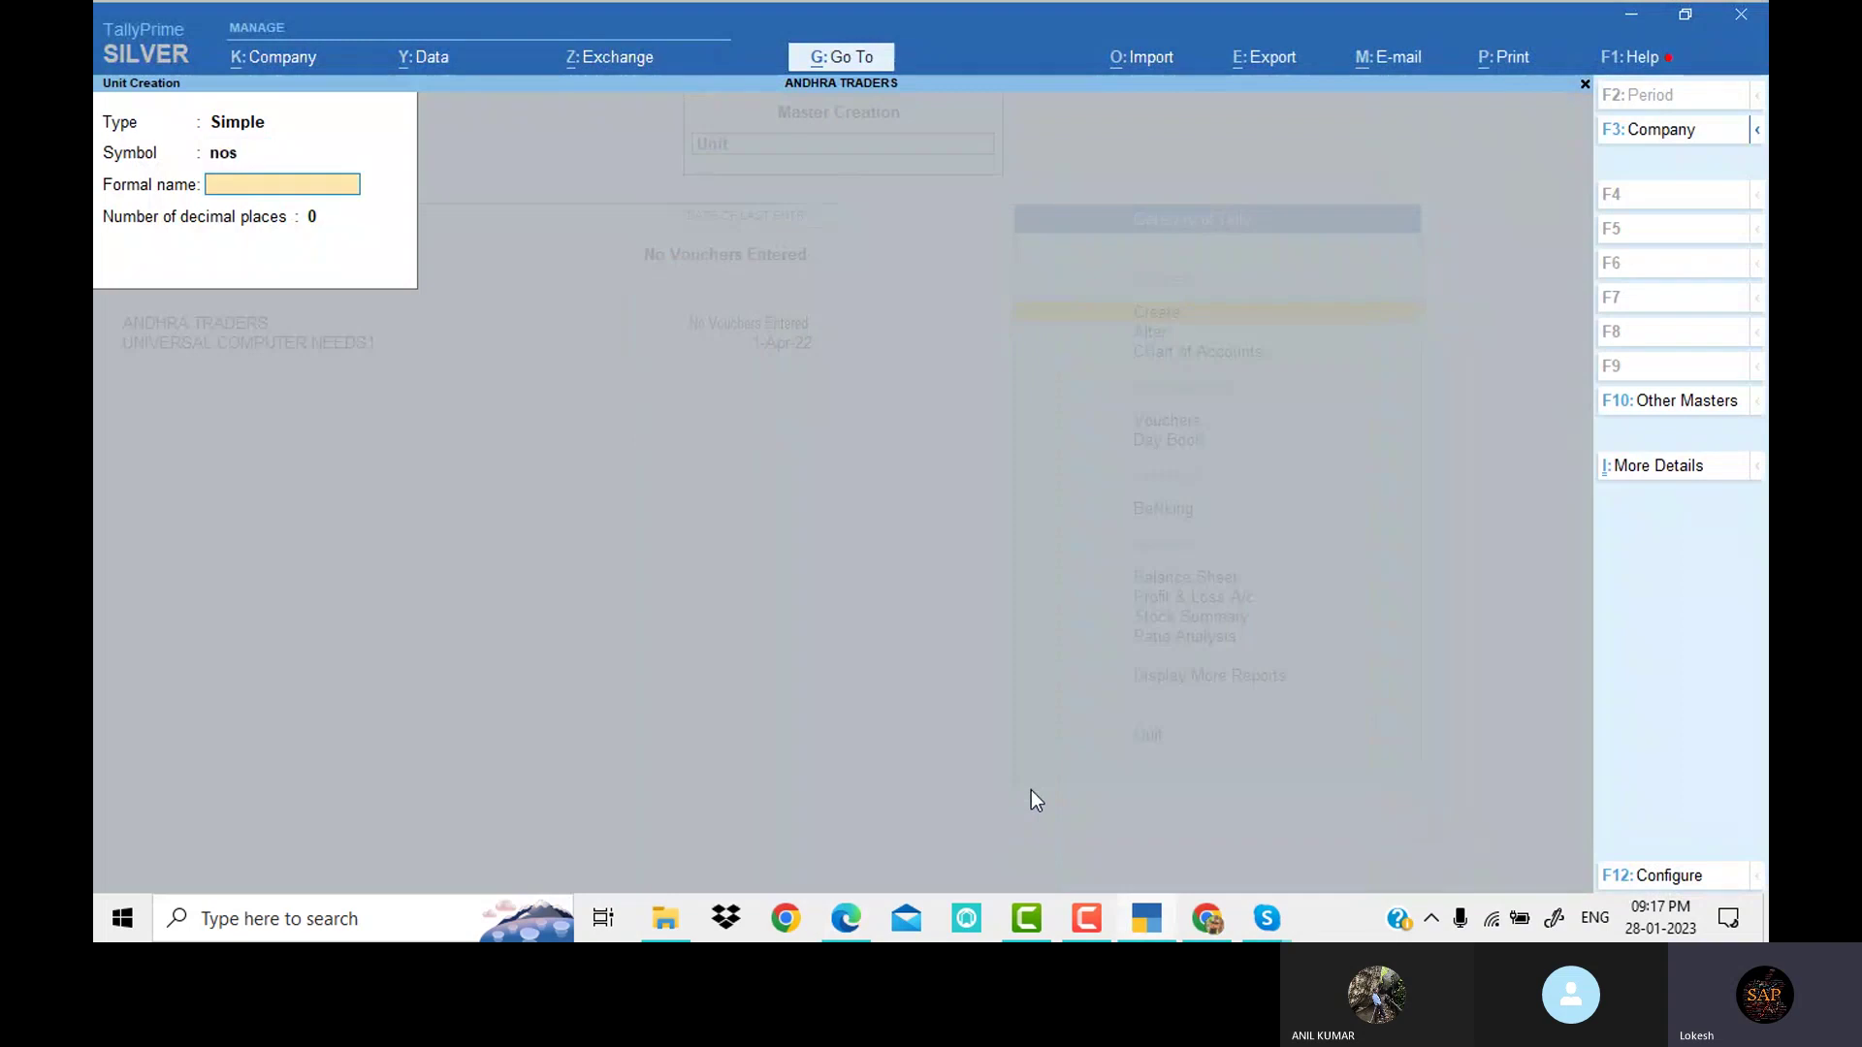
pyautogui.write('Numbers')
pyautogui.press('Return')
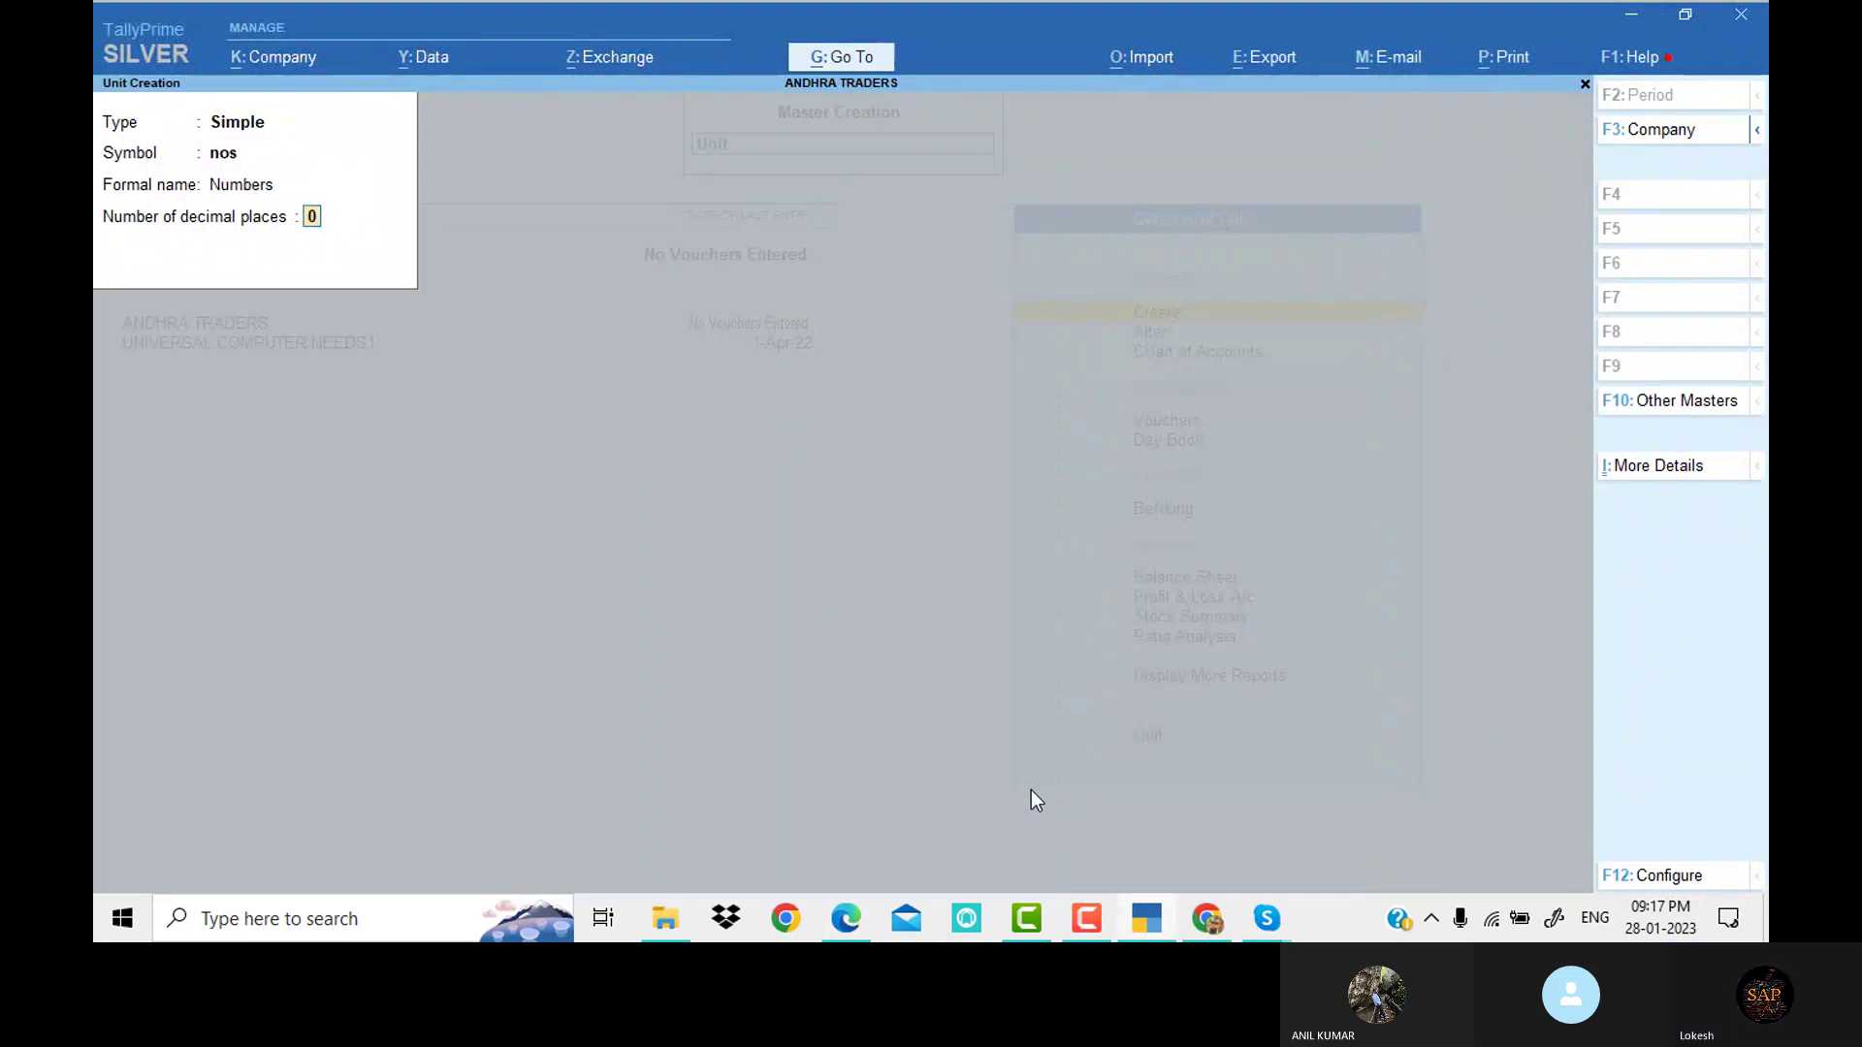
pyautogui.press('Return')
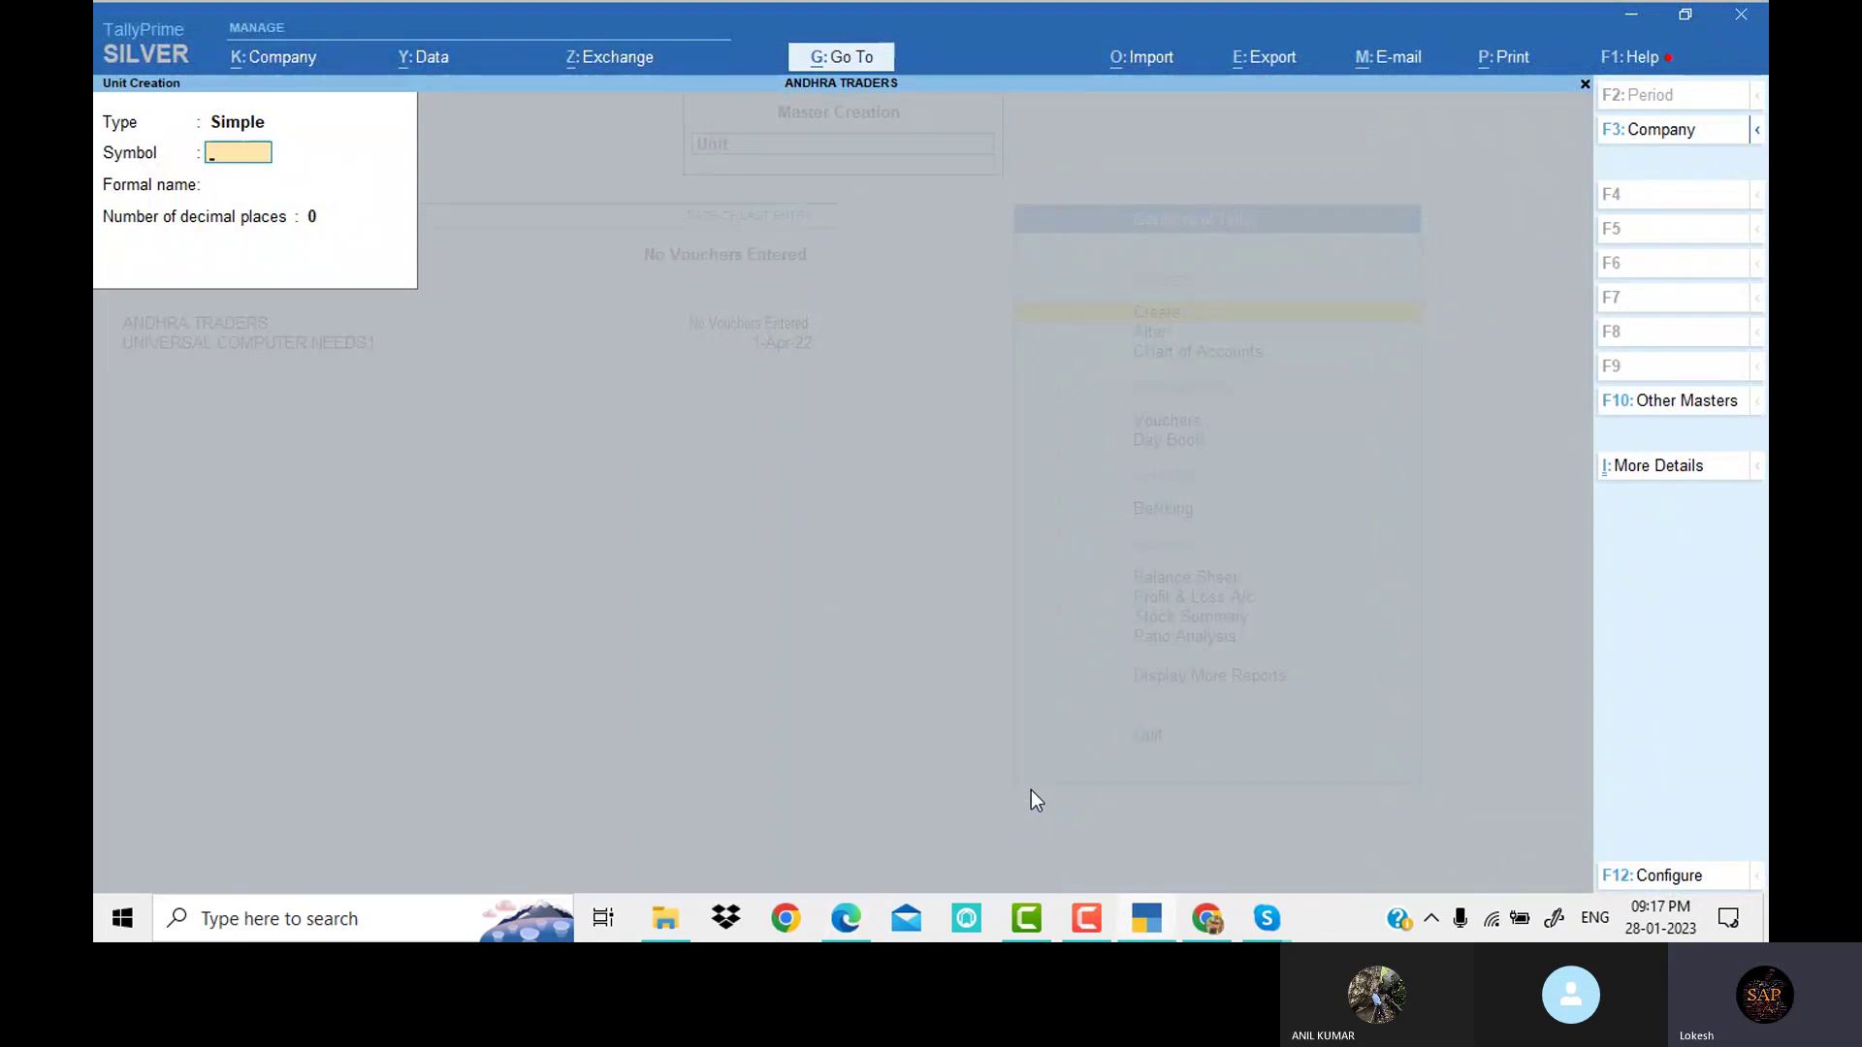
# Copy the first purchase item's name from the Edge PDF and enter it in TallyPrime as a stock item named Intel Computer under Primary
pyautogui.press('Escape')
pyautogui.press('y')
pyautogui.press('Up')
pyautogui.press('Return')
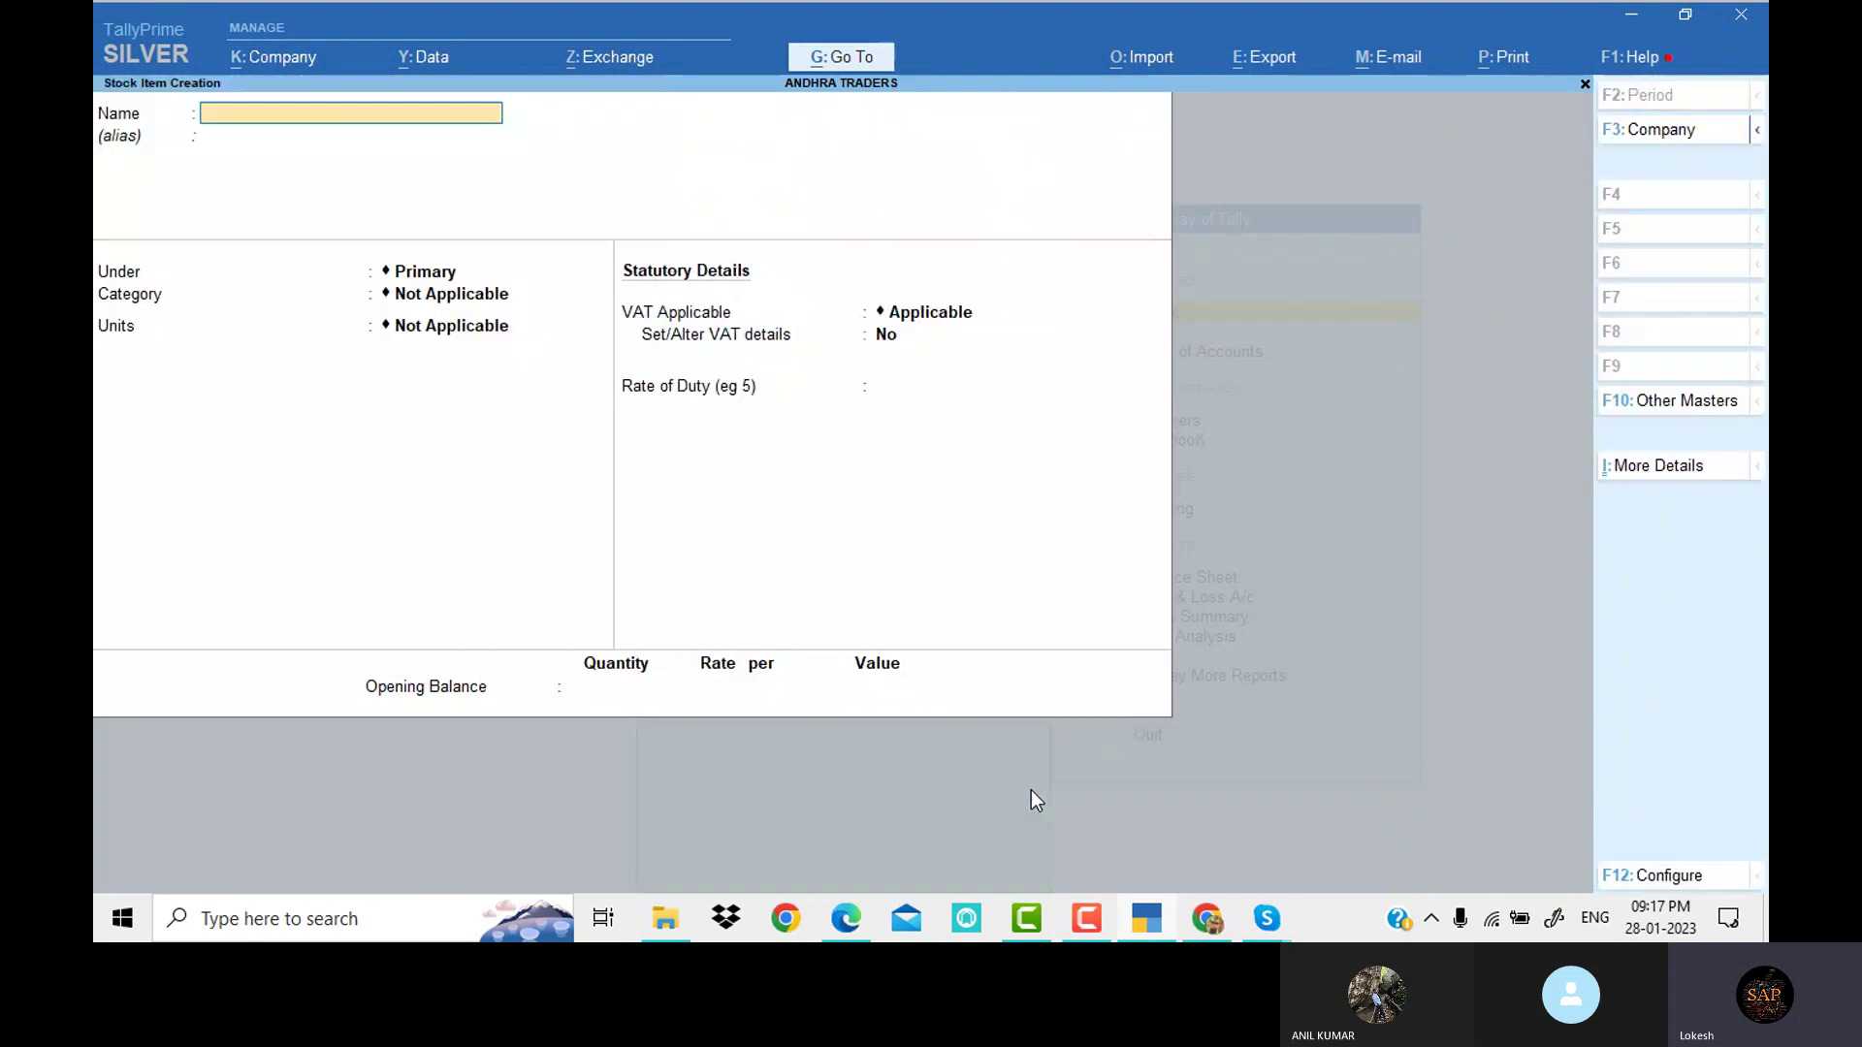
pyautogui.hotkey('alt', 'Tab')
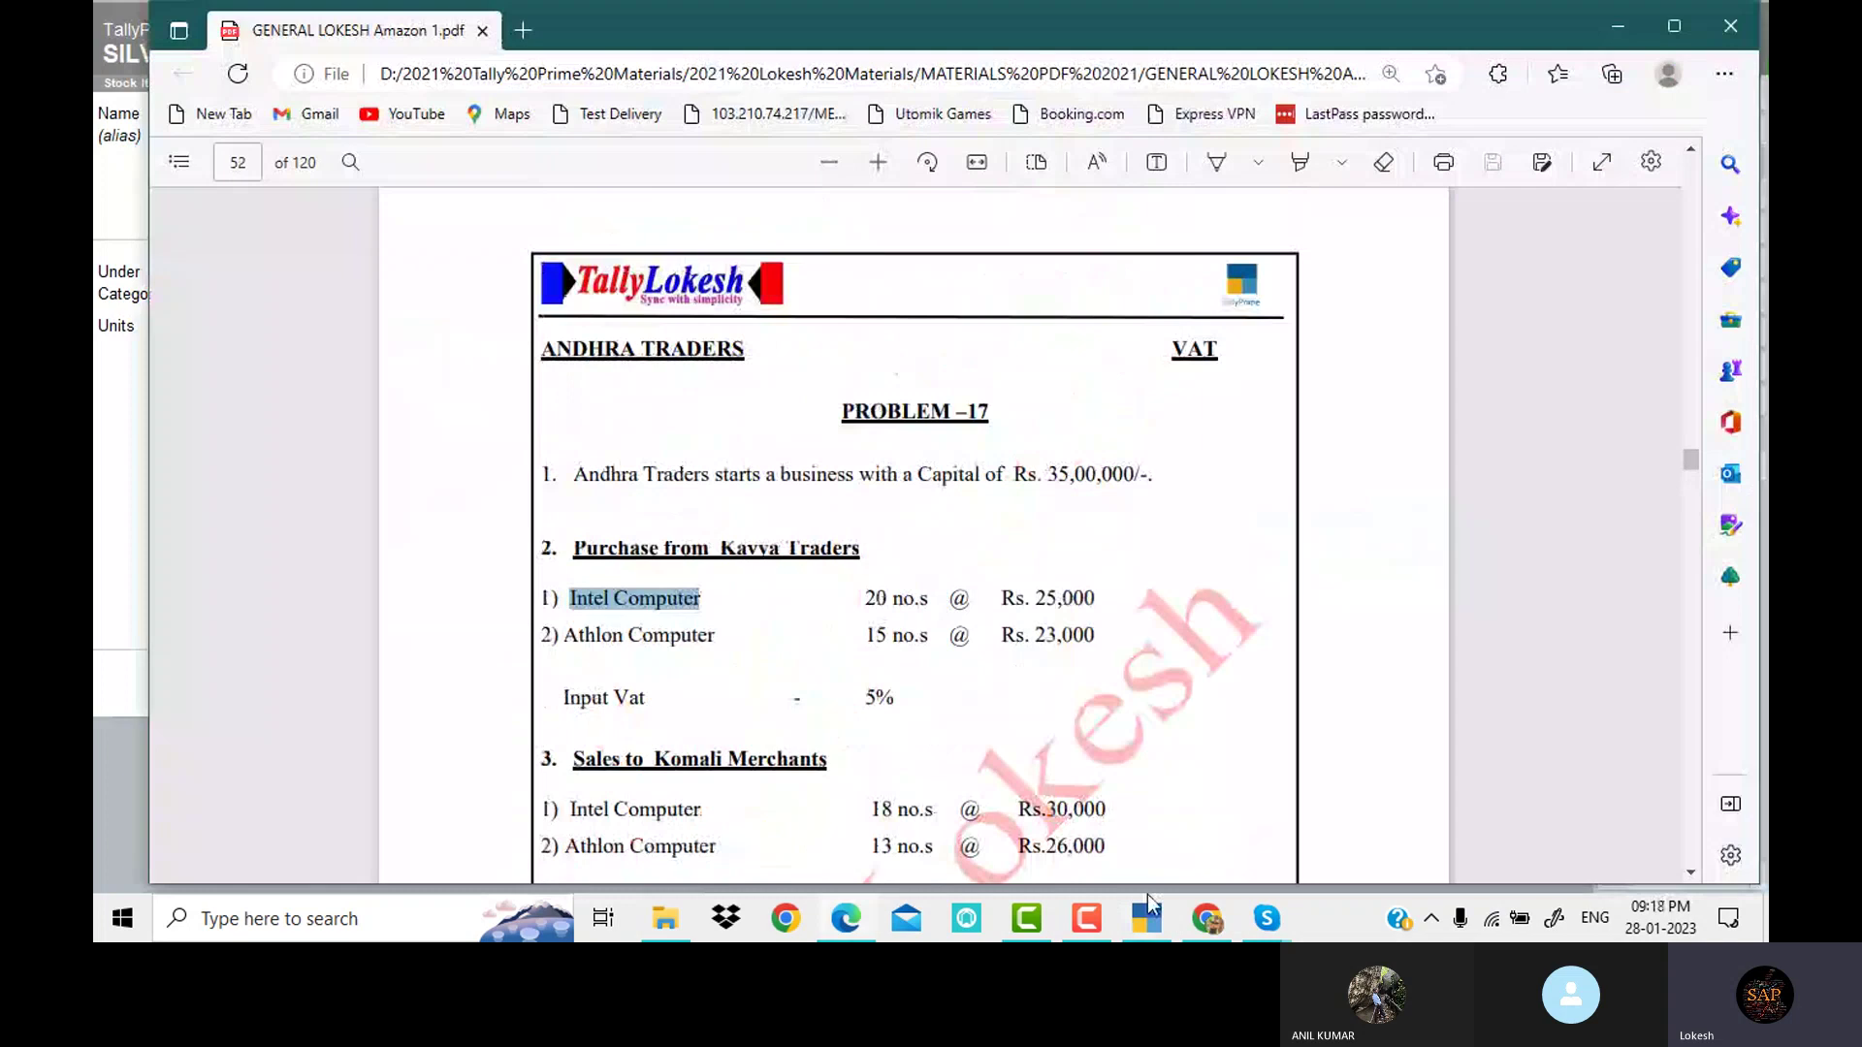
pyautogui.click(1146, 917)
pyautogui.hotkey('ctrl', 'alt', 'v')
pyautogui.press('Return')
pyautogui.press('Return')
pyautogui.press('Return')
pyautogui.press('Return')
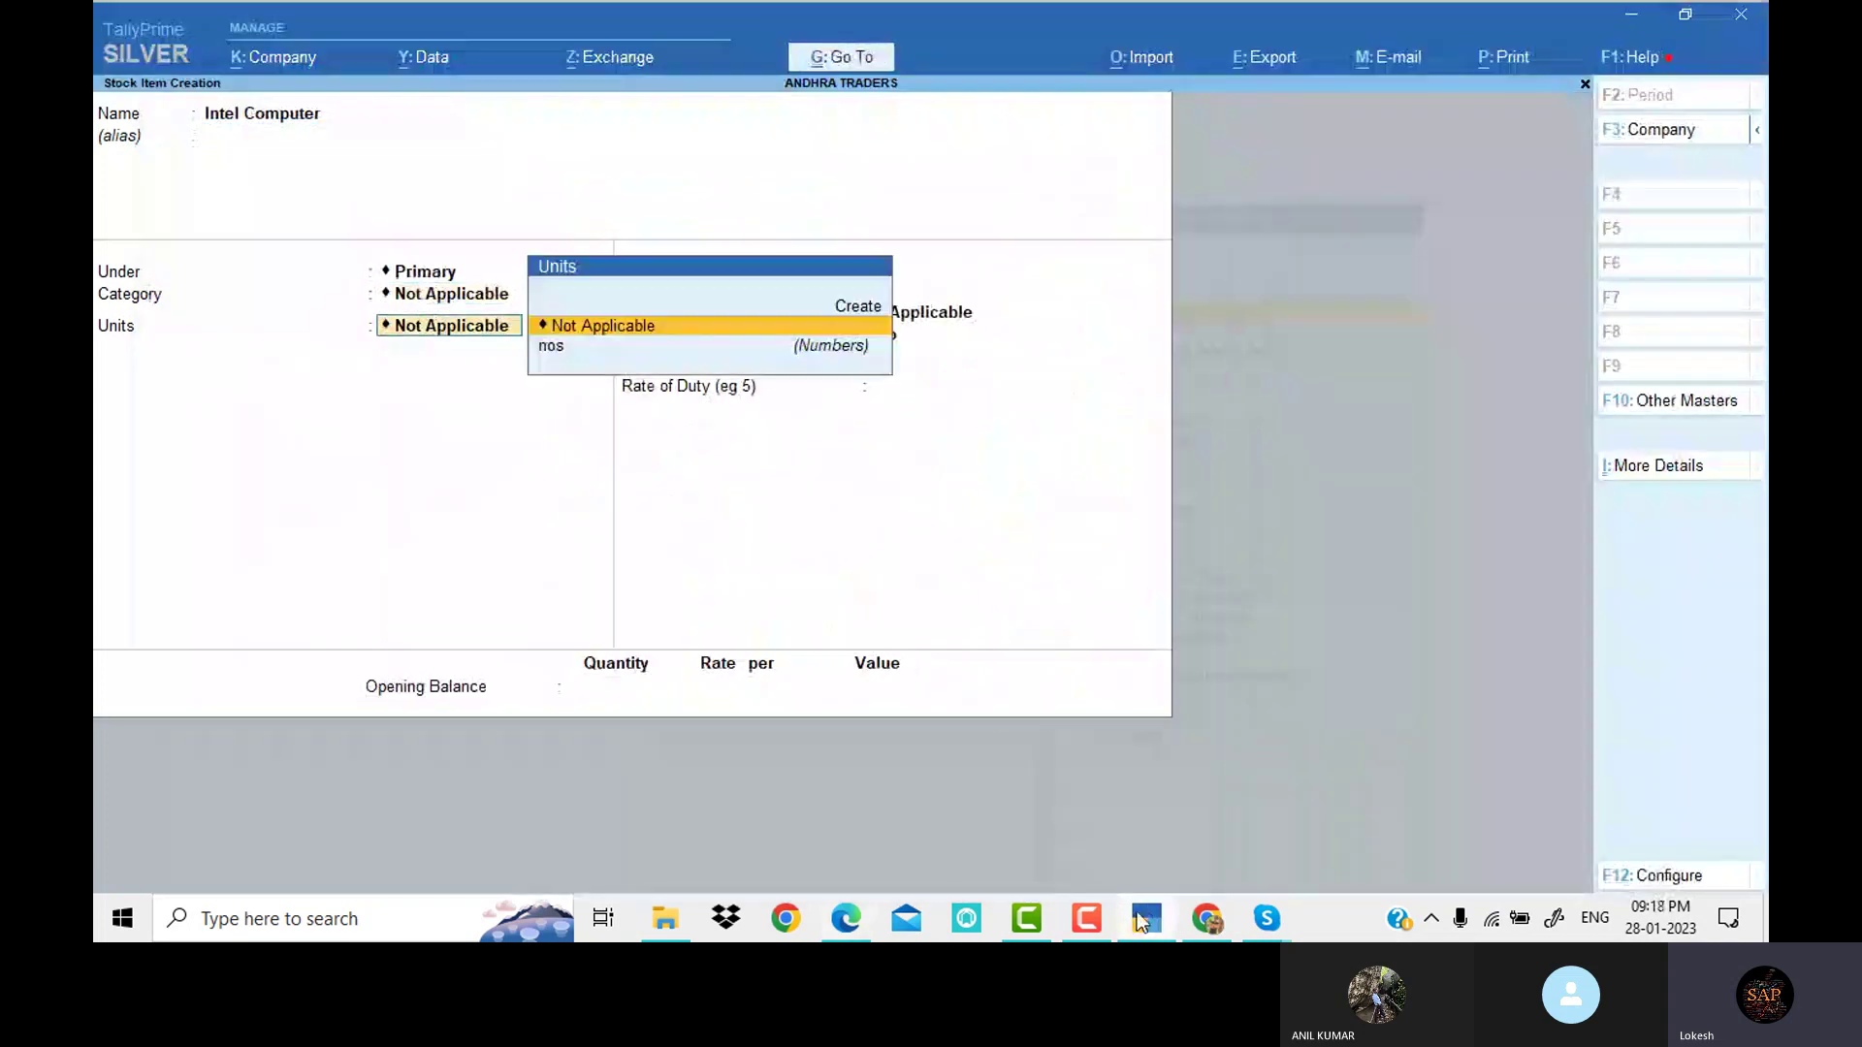
# Set Intel Computer's unit to nos, accept the default VAT details and save the stock item
pyautogui.press('Down')
pyautogui.press('Return')
pyautogui.press('Return')
pyautogui.press('Return')
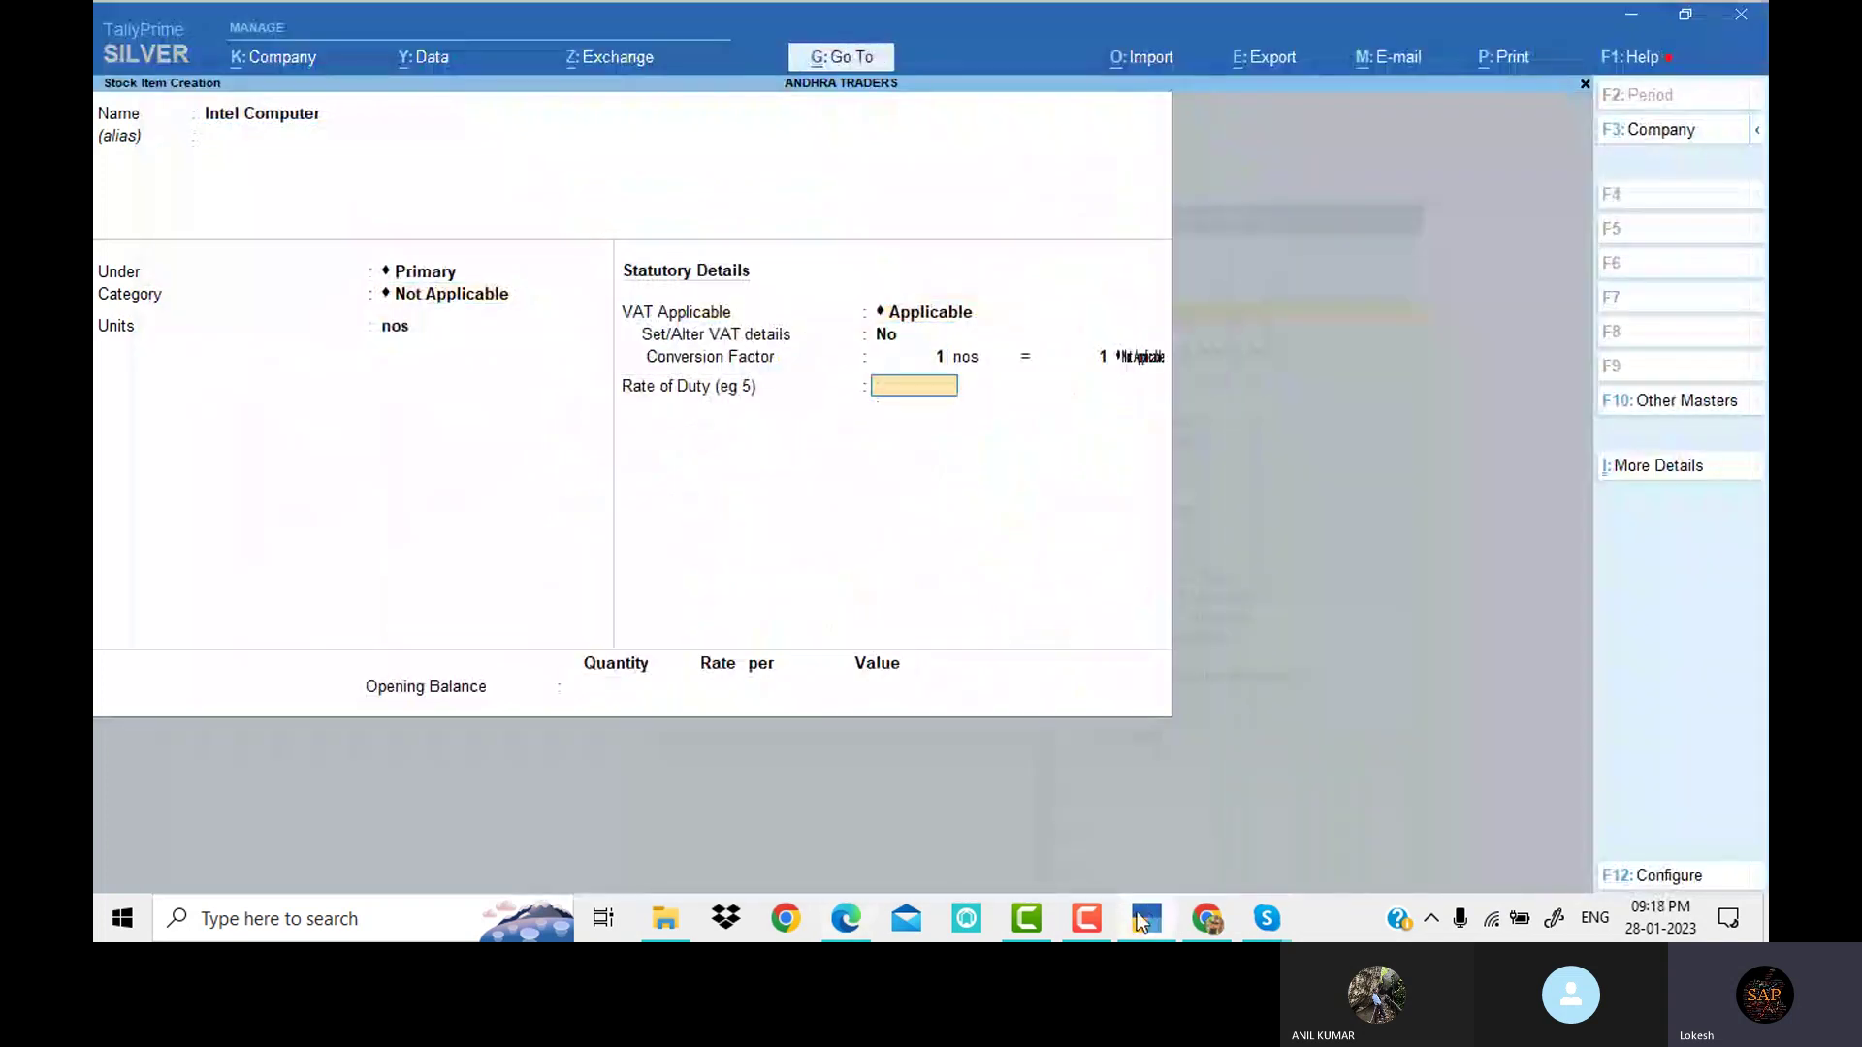
pyautogui.press('Return')
pyautogui.press('Return')
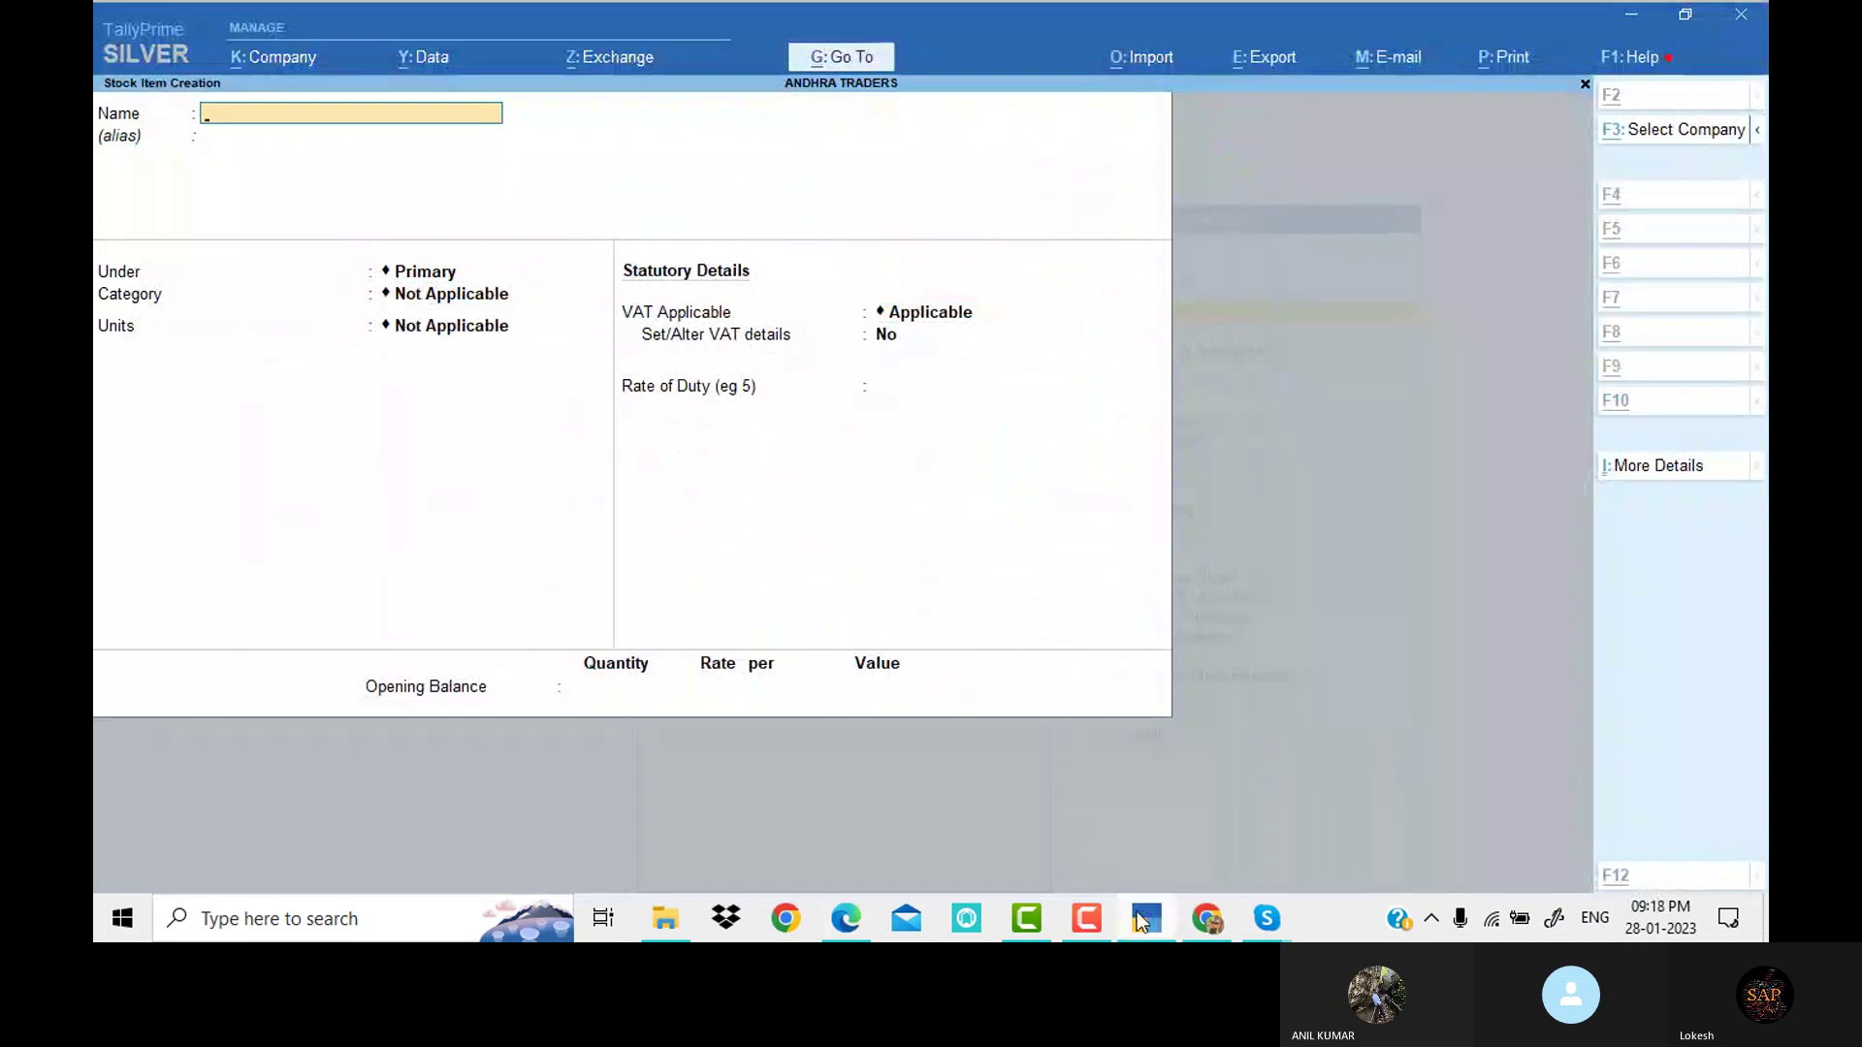
# Copy the second purchase item's name from the Edge PDF and enter a TallyPrime stock item named Athlon Computer under Primary
pyautogui.hotkey('alt', 'Tab')
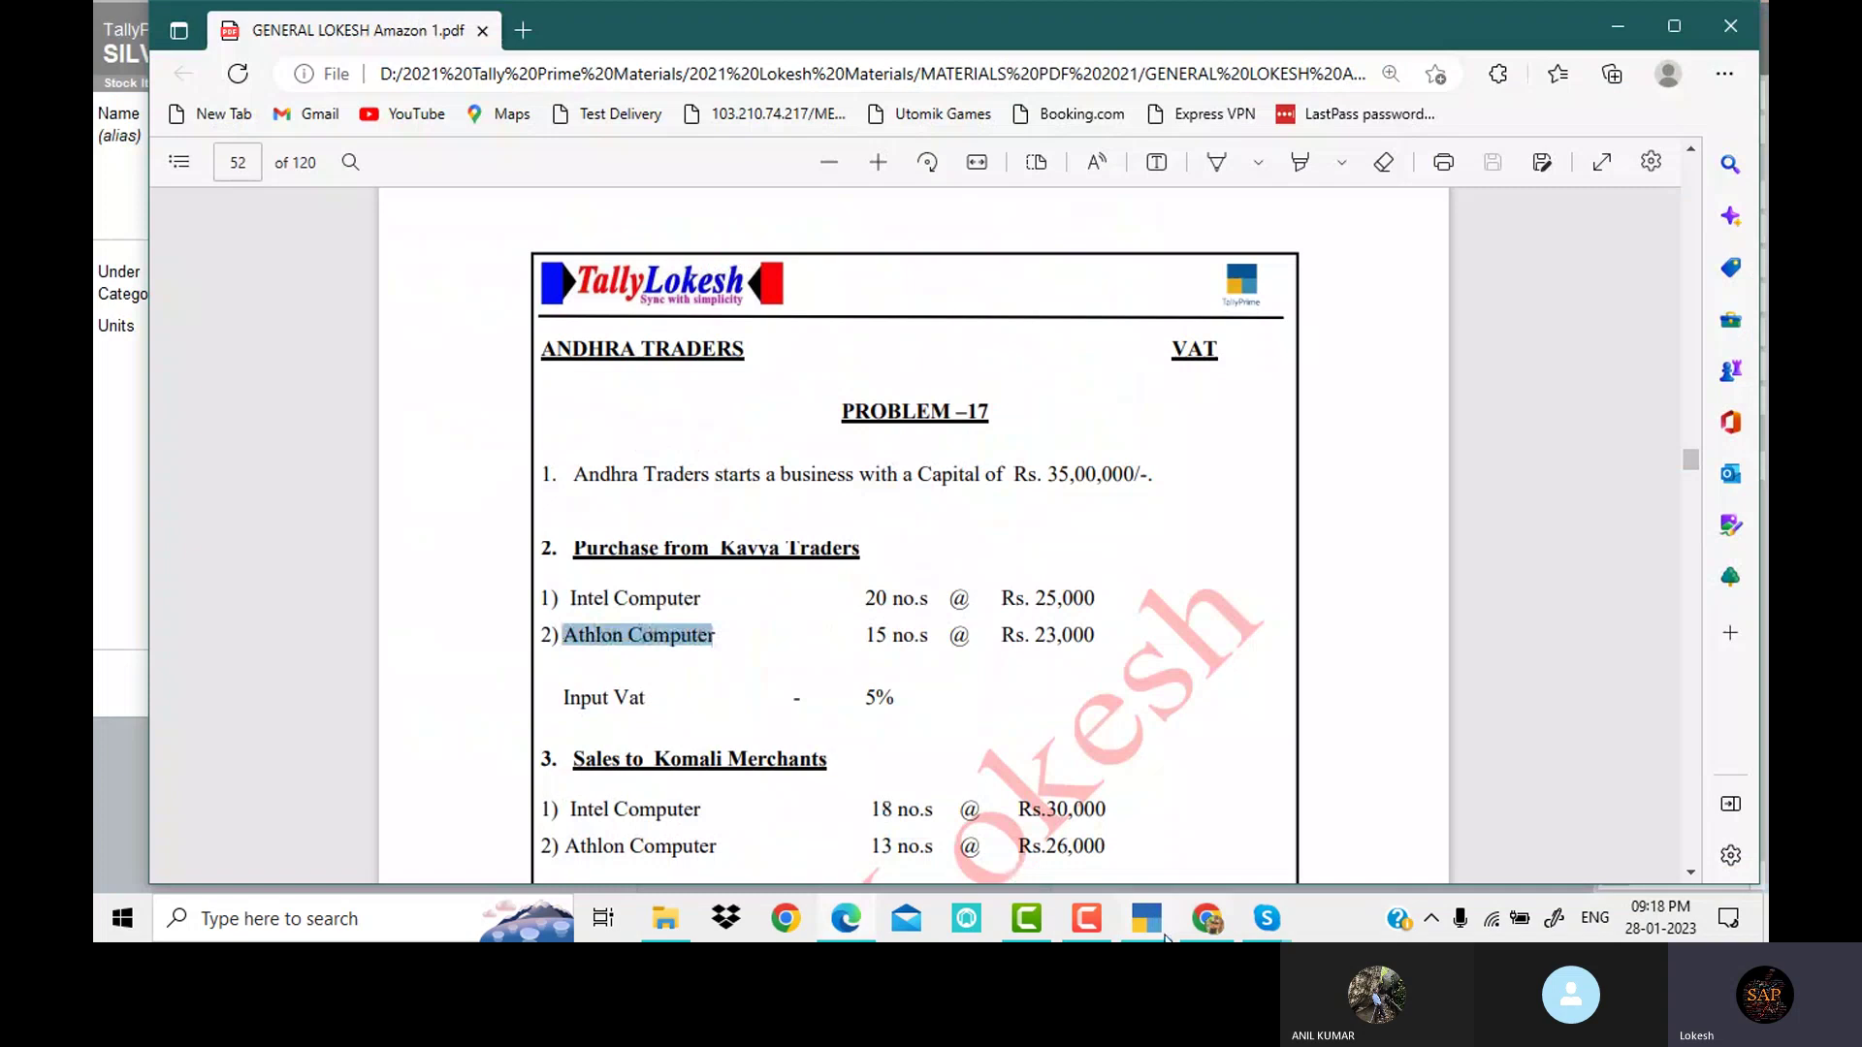
pyautogui.hotkey('alt', 'Tab')
pyautogui.hotkey('ctrl', 'alt', 'v')
pyautogui.press('Return')
pyautogui.press('Return')
pyautogui.press('Return')
# Set Athlon Computer's unit to nos, keep the default VAT and opening balance details, and save the stock item
pyautogui.press('Down')
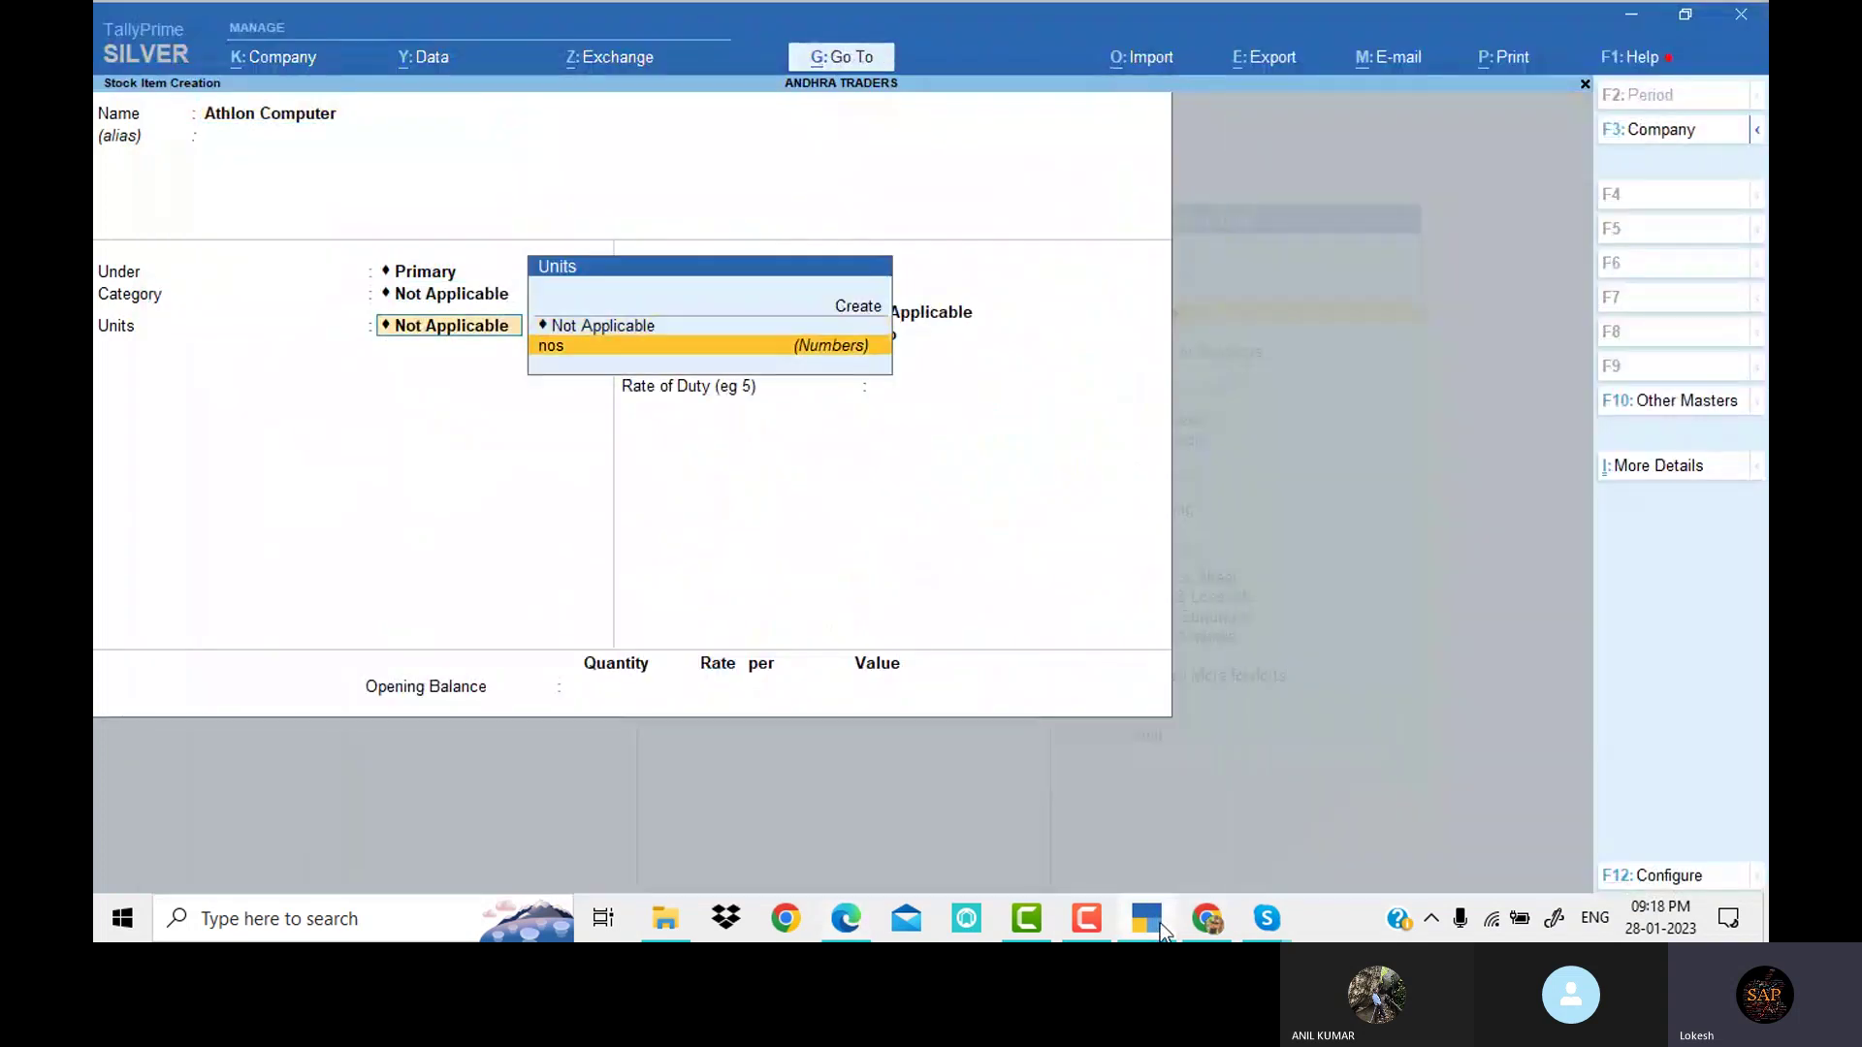
pyautogui.press('Return')
pyautogui.press('Return')
pyautogui.press('Return')
pyautogui.press('Return')
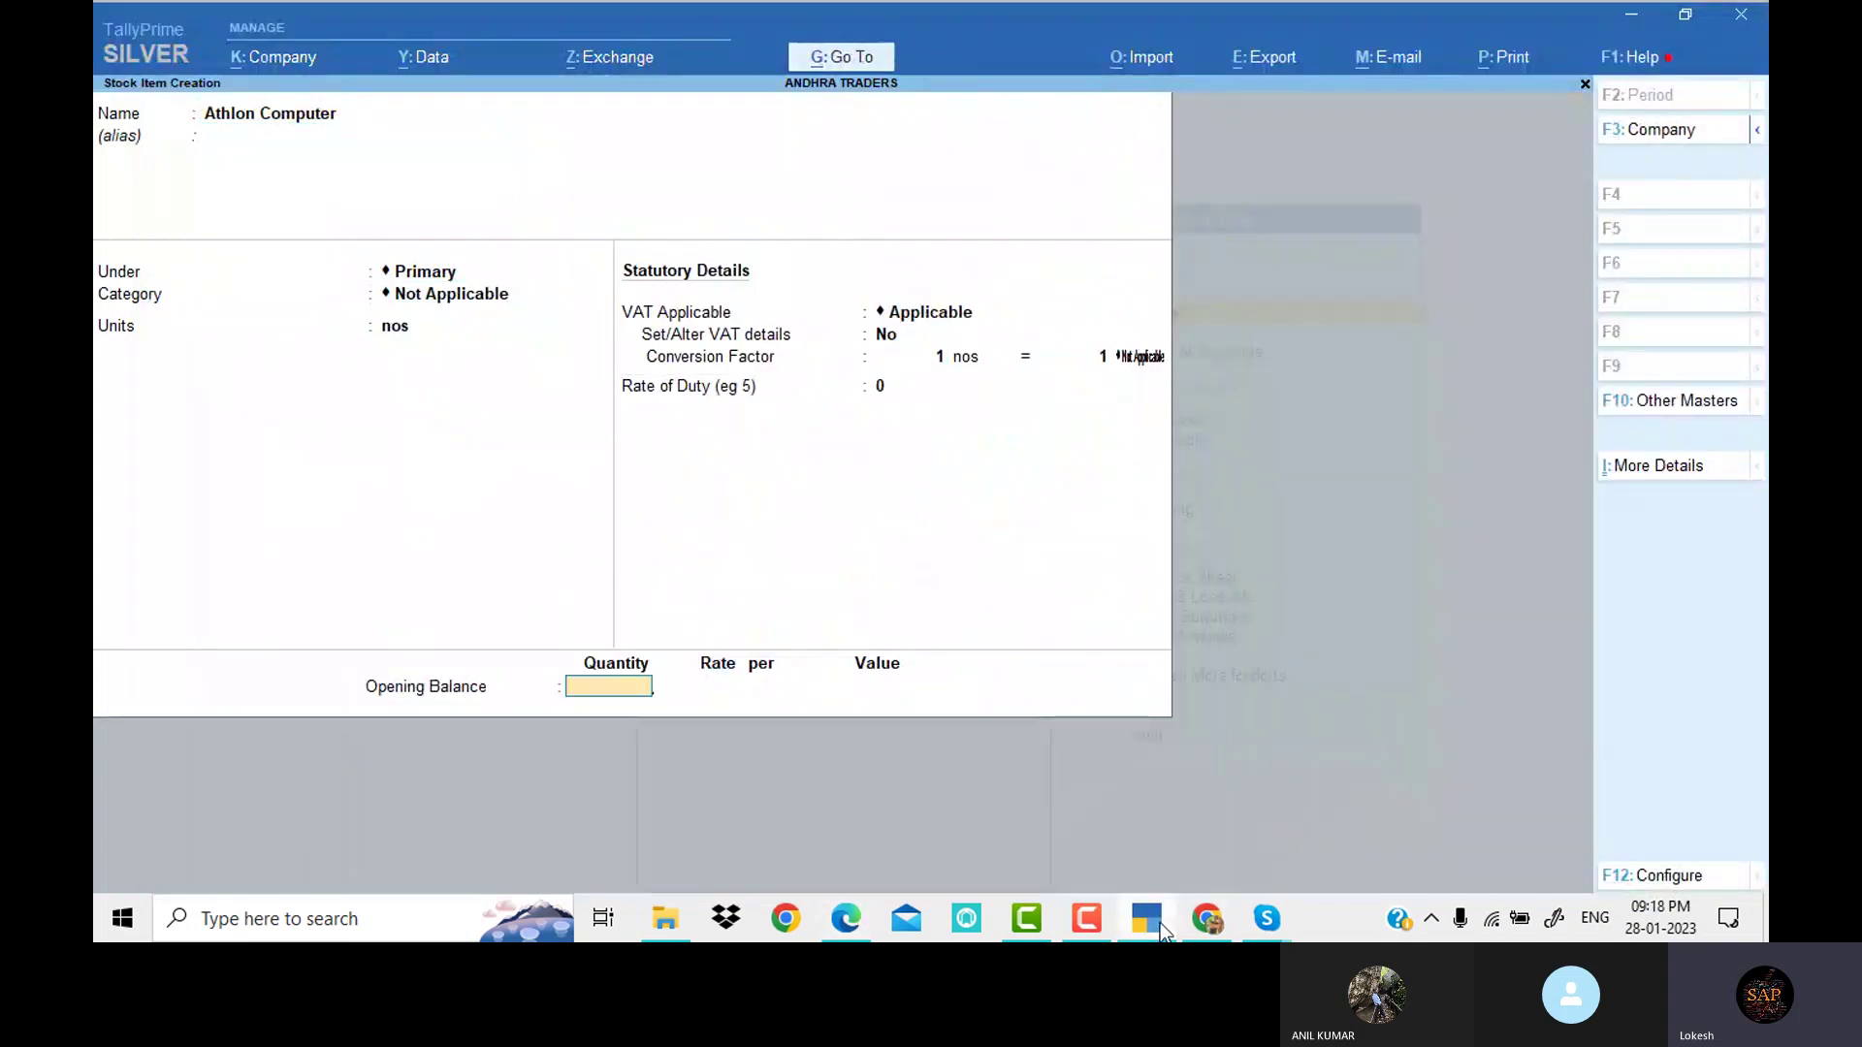
pyautogui.press('Return')
pyautogui.press('Return')
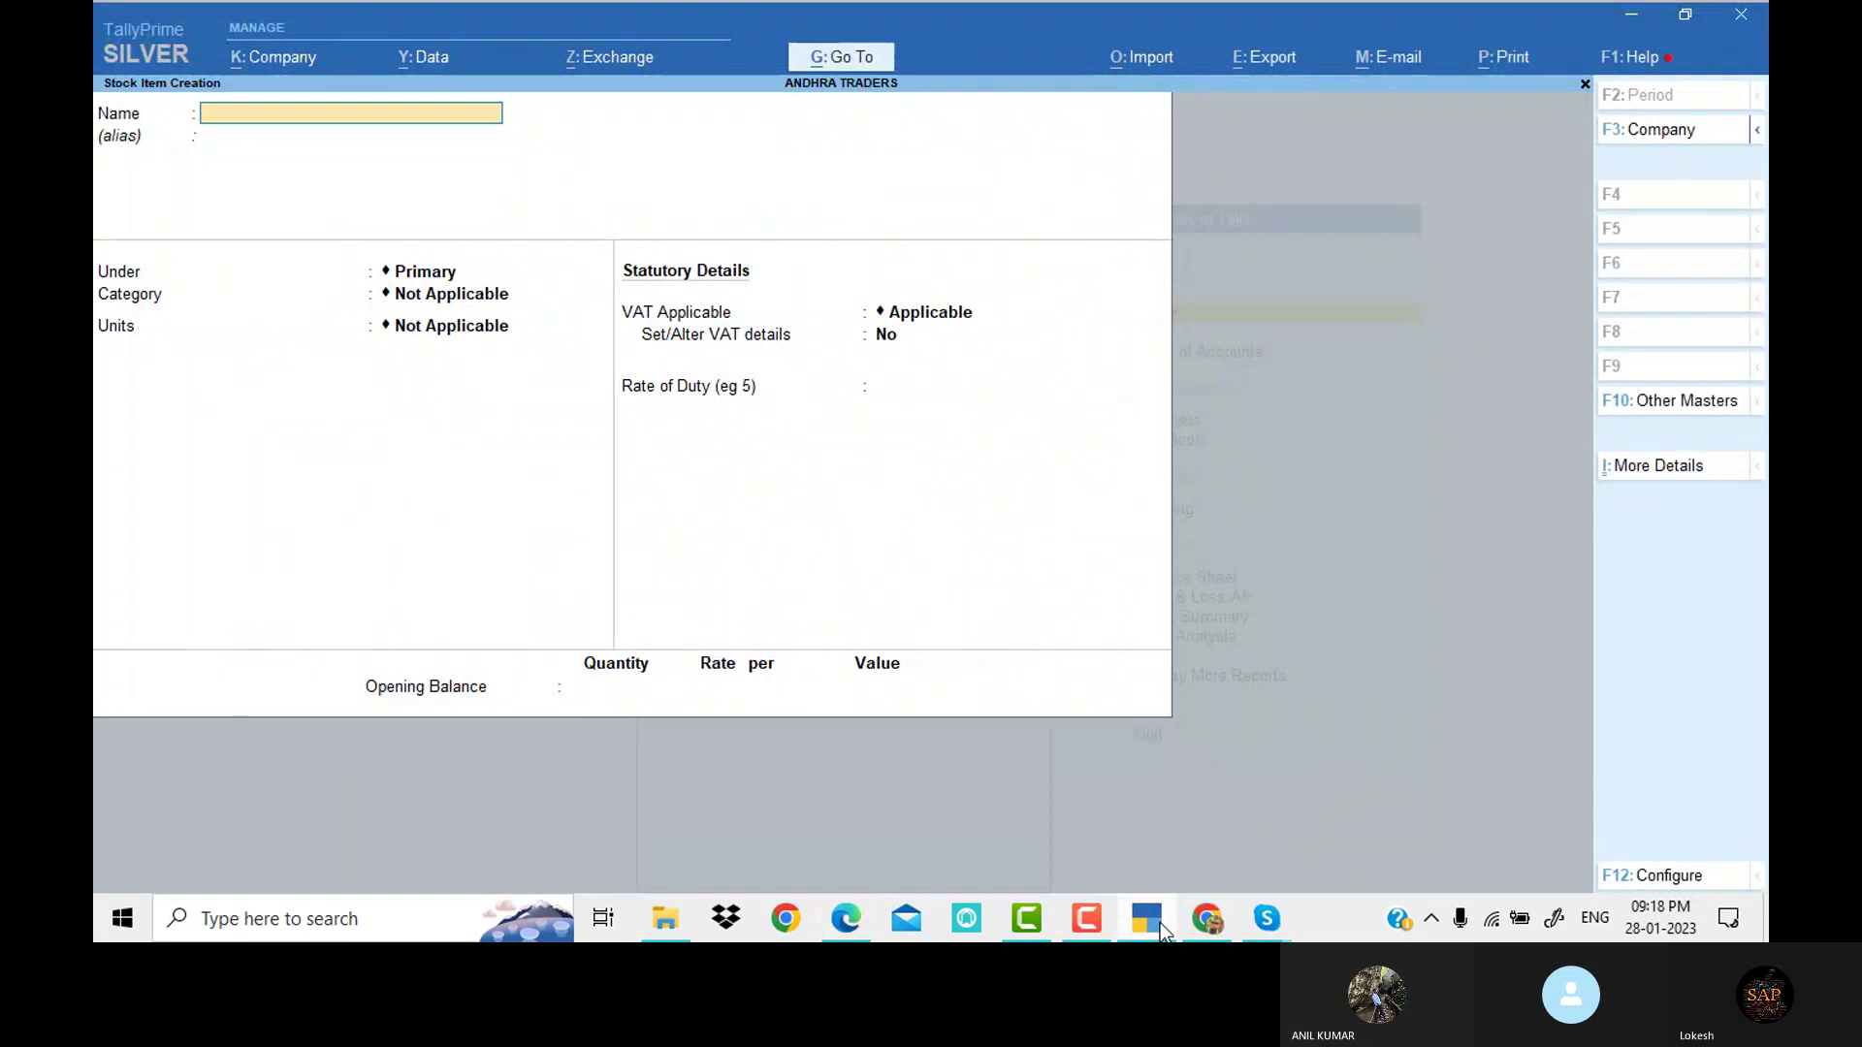
# Copy the first Balu Traders item from the Edge PDF and enter a TallyPrime stock item named Samsung Hard Disk under Primary
pyautogui.click(845, 919)
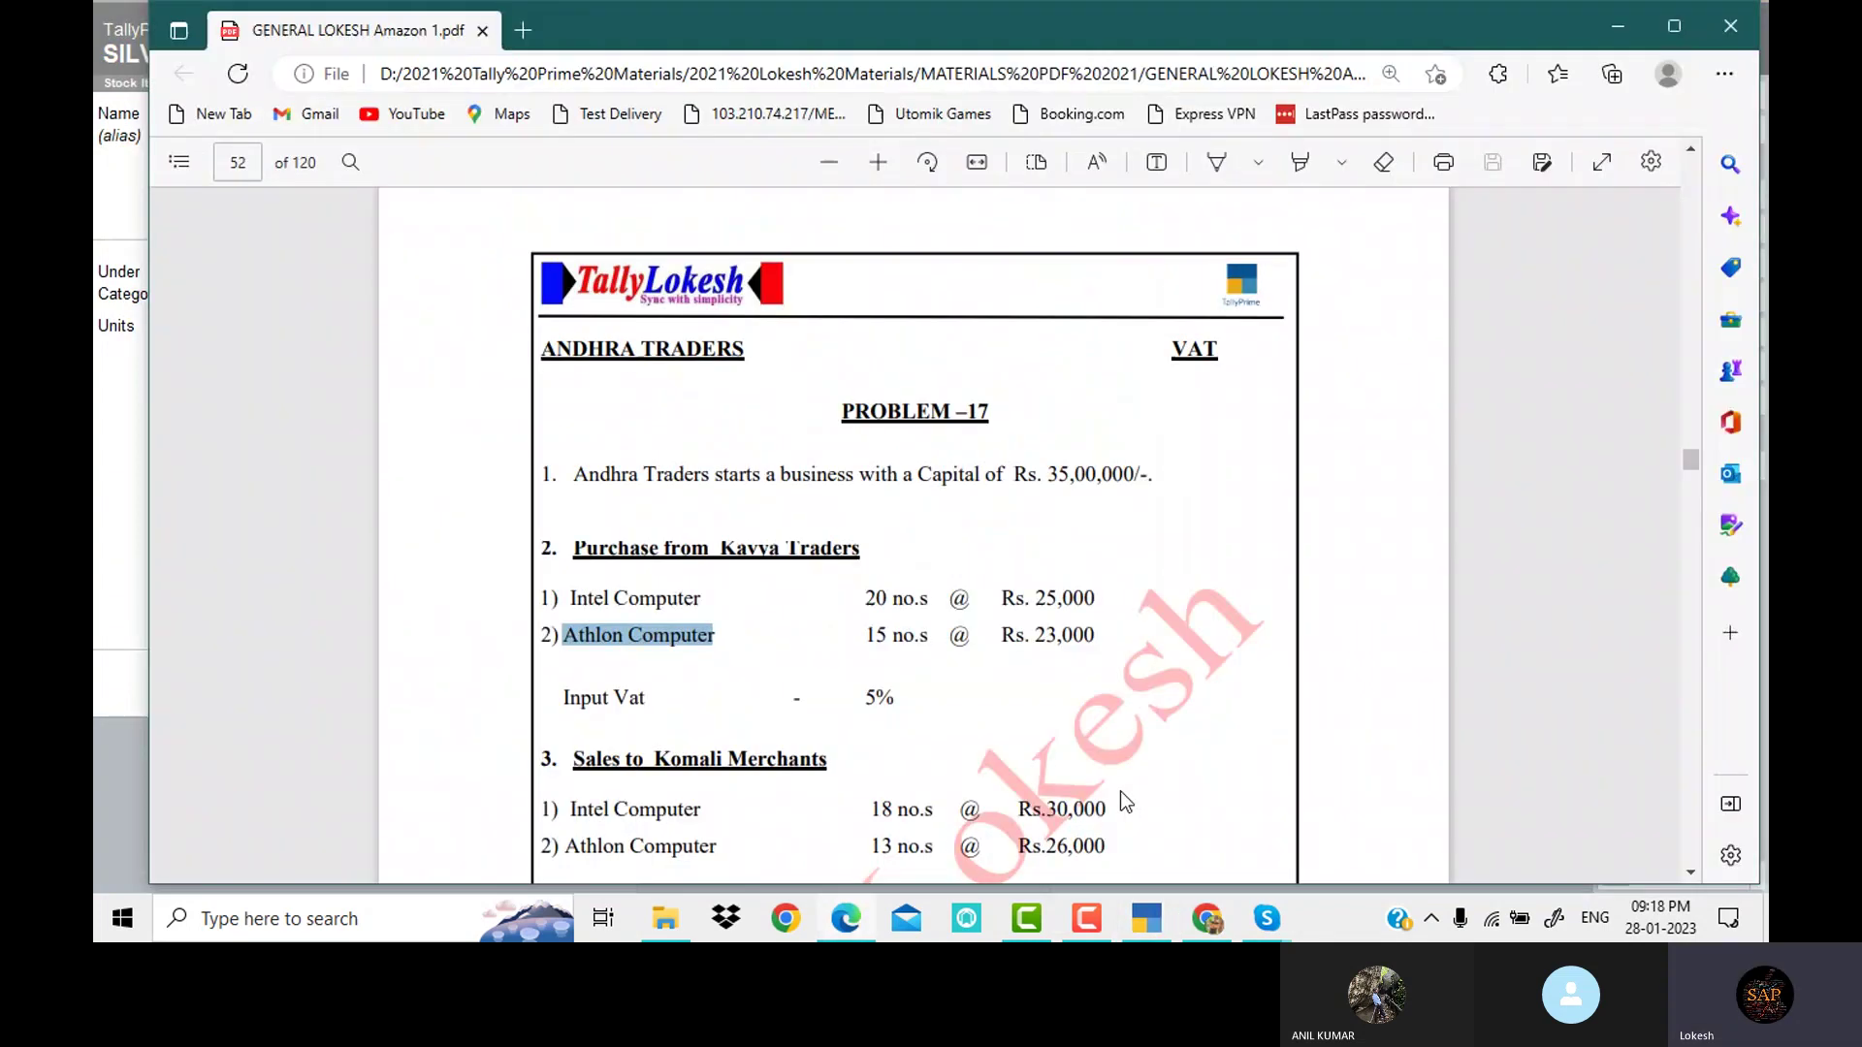
pyautogui.scroll(-3, 1121, 791)
pyautogui.moveTo(571, 685); pyautogui.dragTo(741, 685)
pyautogui.click(1137, 924)
pyautogui.hotkey('ctrl', 'alt', 'v')
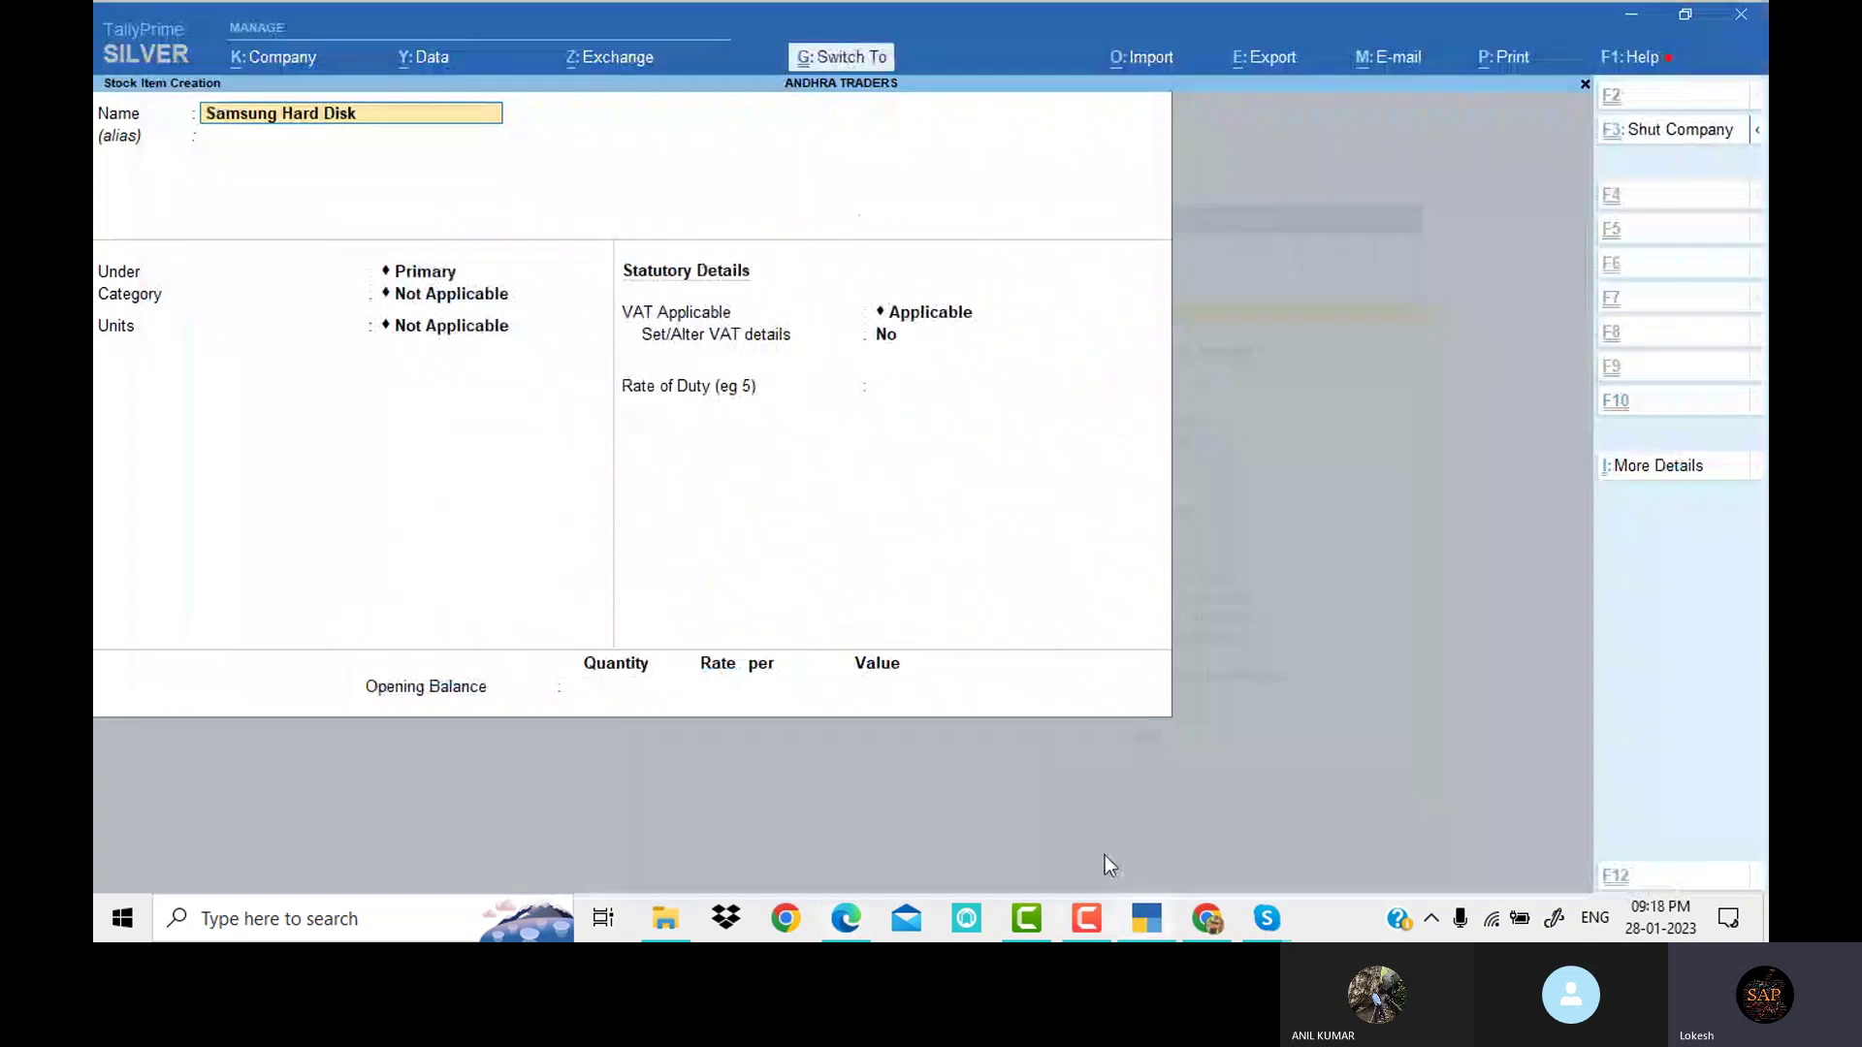
pyautogui.press('Return')
pyautogui.press('Return')
pyautogui.press('Return')
pyautogui.press('Return')
# Set Samsung Hard Disk's unit to nos, accept the remaining default details and save the stock item
pyautogui.press('Down')
pyautogui.press('Return')
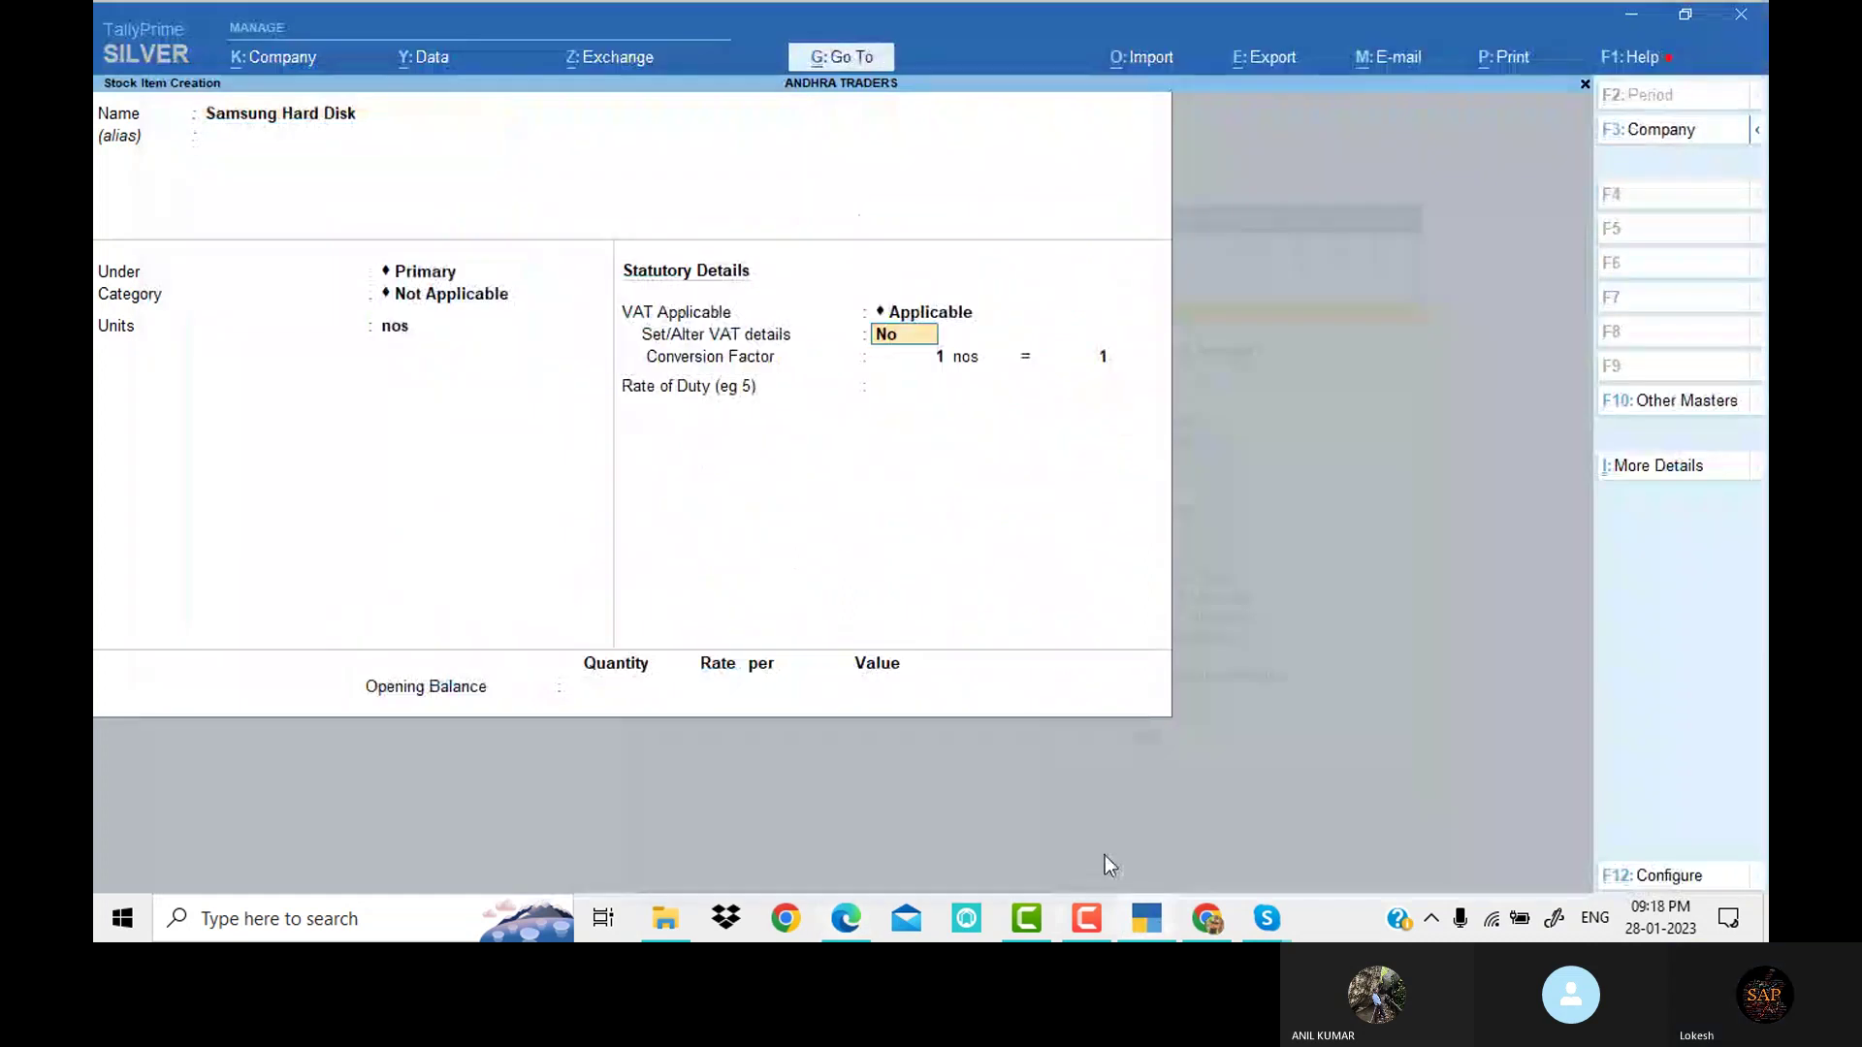
pyautogui.press('Return')
pyautogui.press('Return')
pyautogui.press('Return')
pyautogui.press('Return')
pyautogui.press('Return')
pyautogui.press('Return')
pyautogui.press('Return')
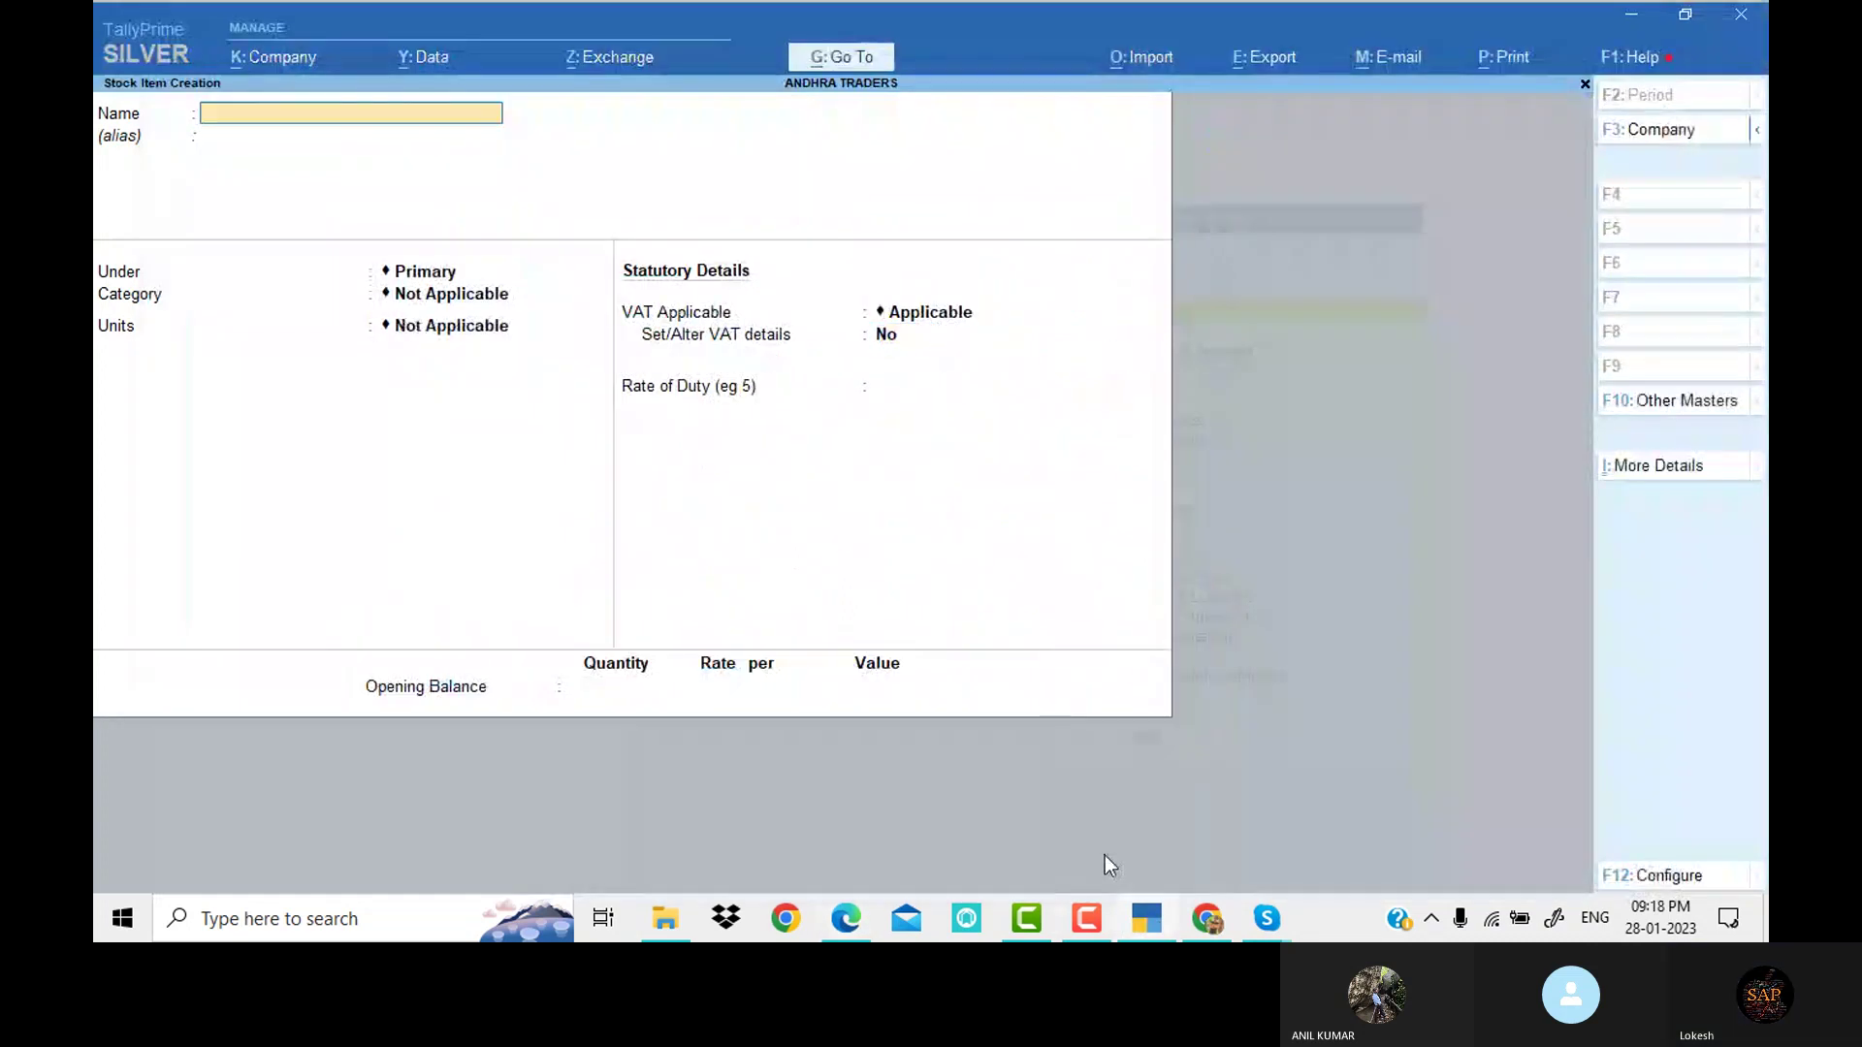
# Copy the second Balu Traders item from the Edge PDF and enter a TallyPrime stock item named Lg Moniters under Primary
pyautogui.hotkey('alt', 'Tab')
pyautogui.scroll(-5, 873, 485)
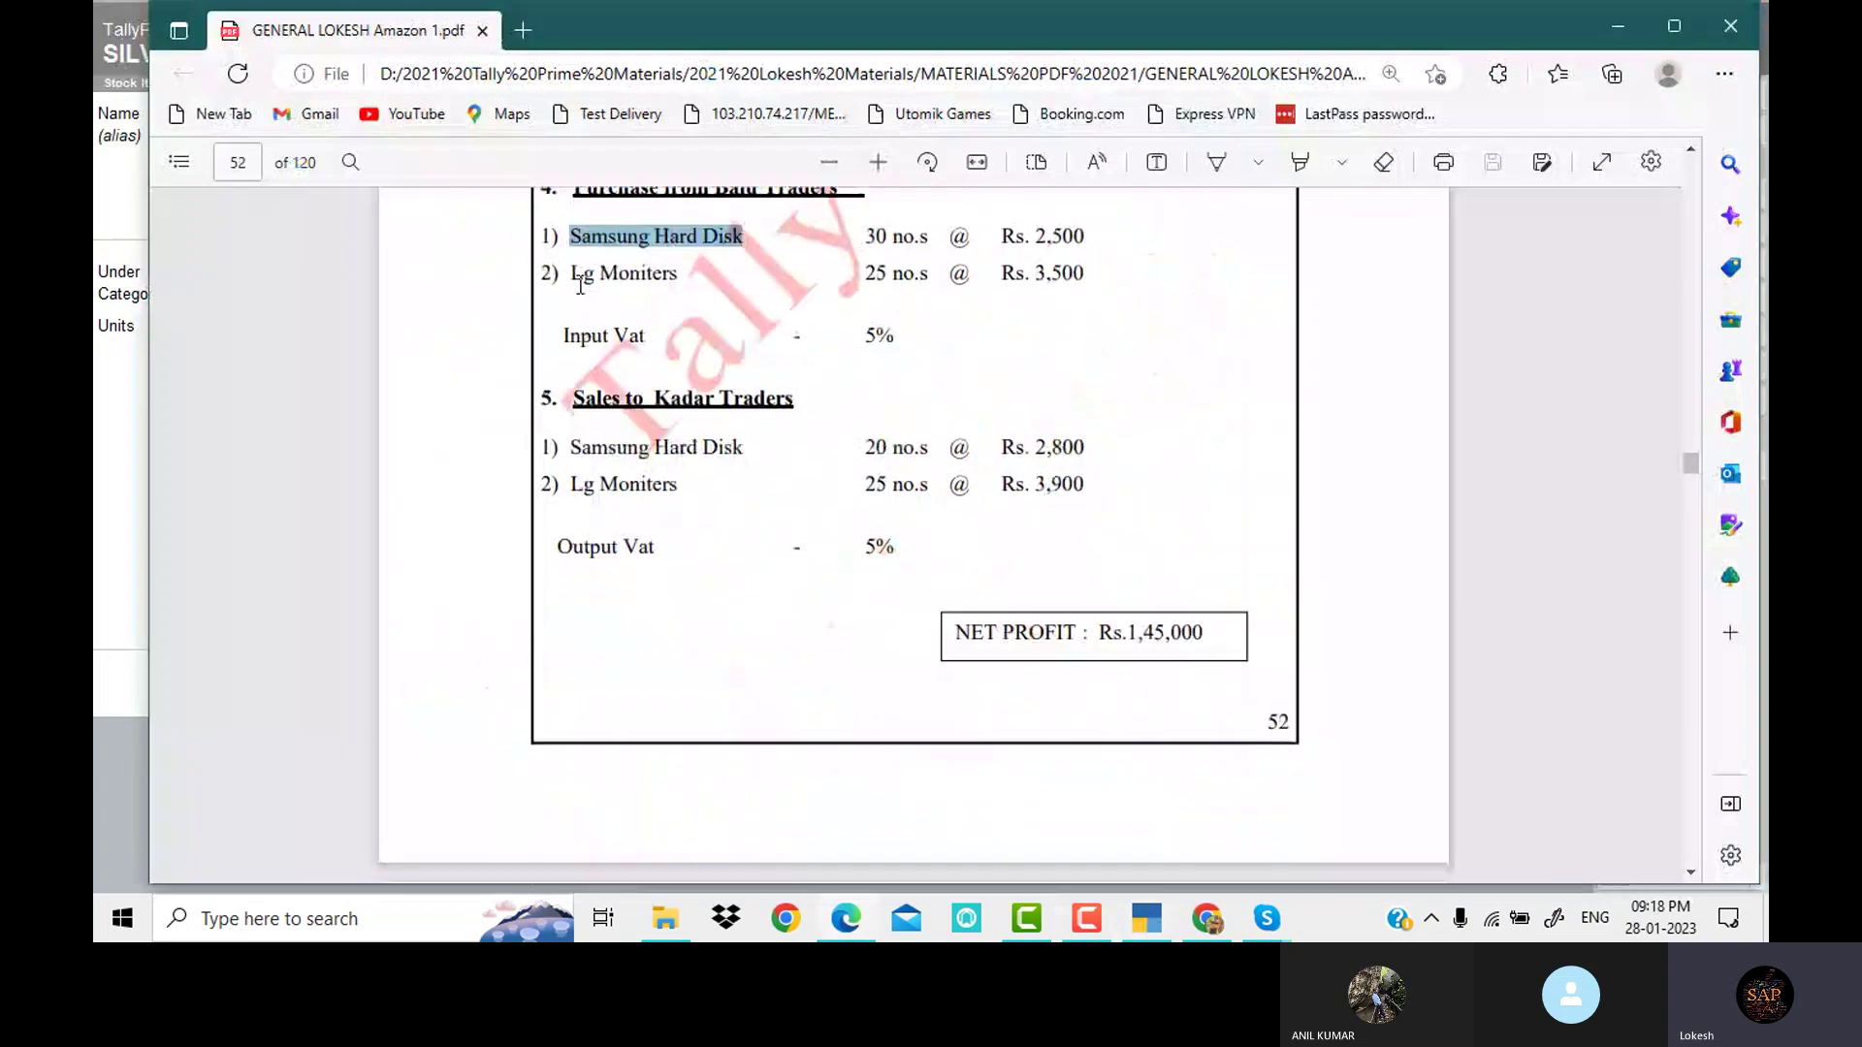
pyautogui.moveTo(570, 274); pyautogui.dragTo(635, 281)
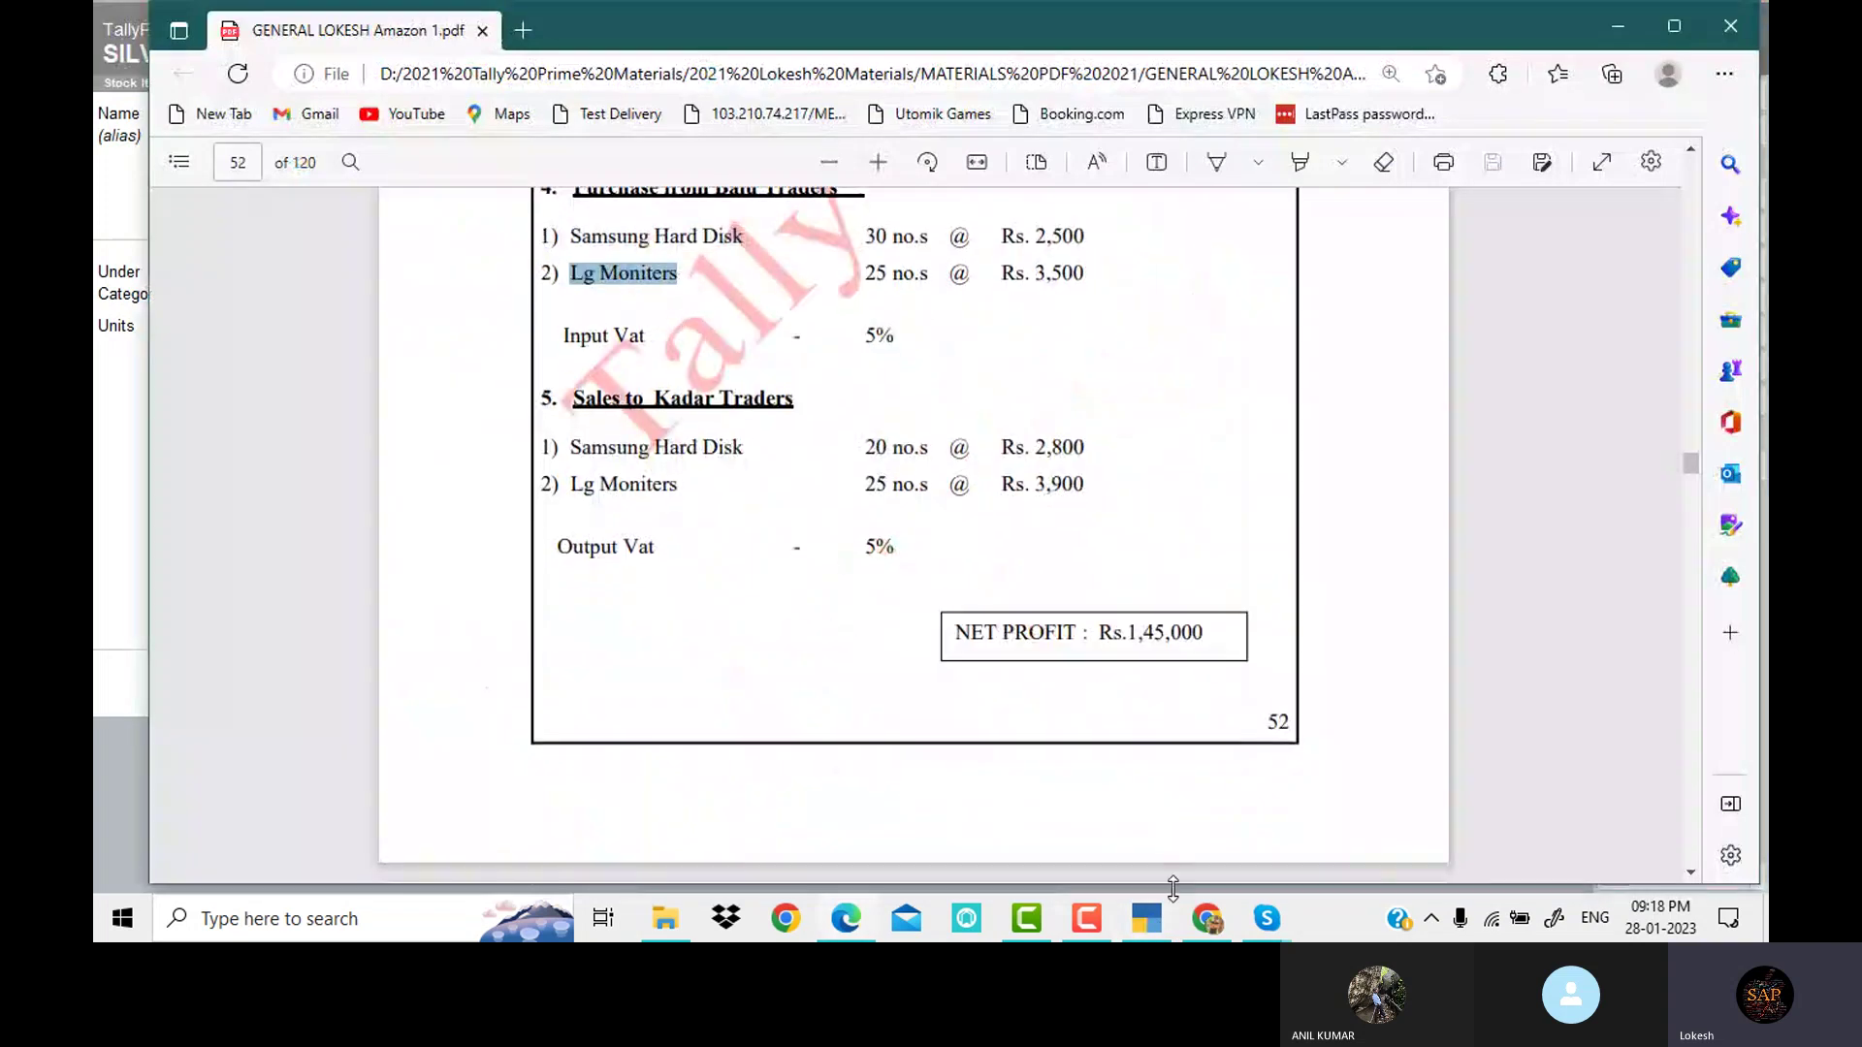
pyautogui.hotkey('ctrl', 'c')
pyautogui.hotkey('alt', 'Tab')
pyautogui.hotkey('ctrl', 'v')
pyautogui.press('Return')
pyautogui.press('Return')
pyautogui.press('Return')
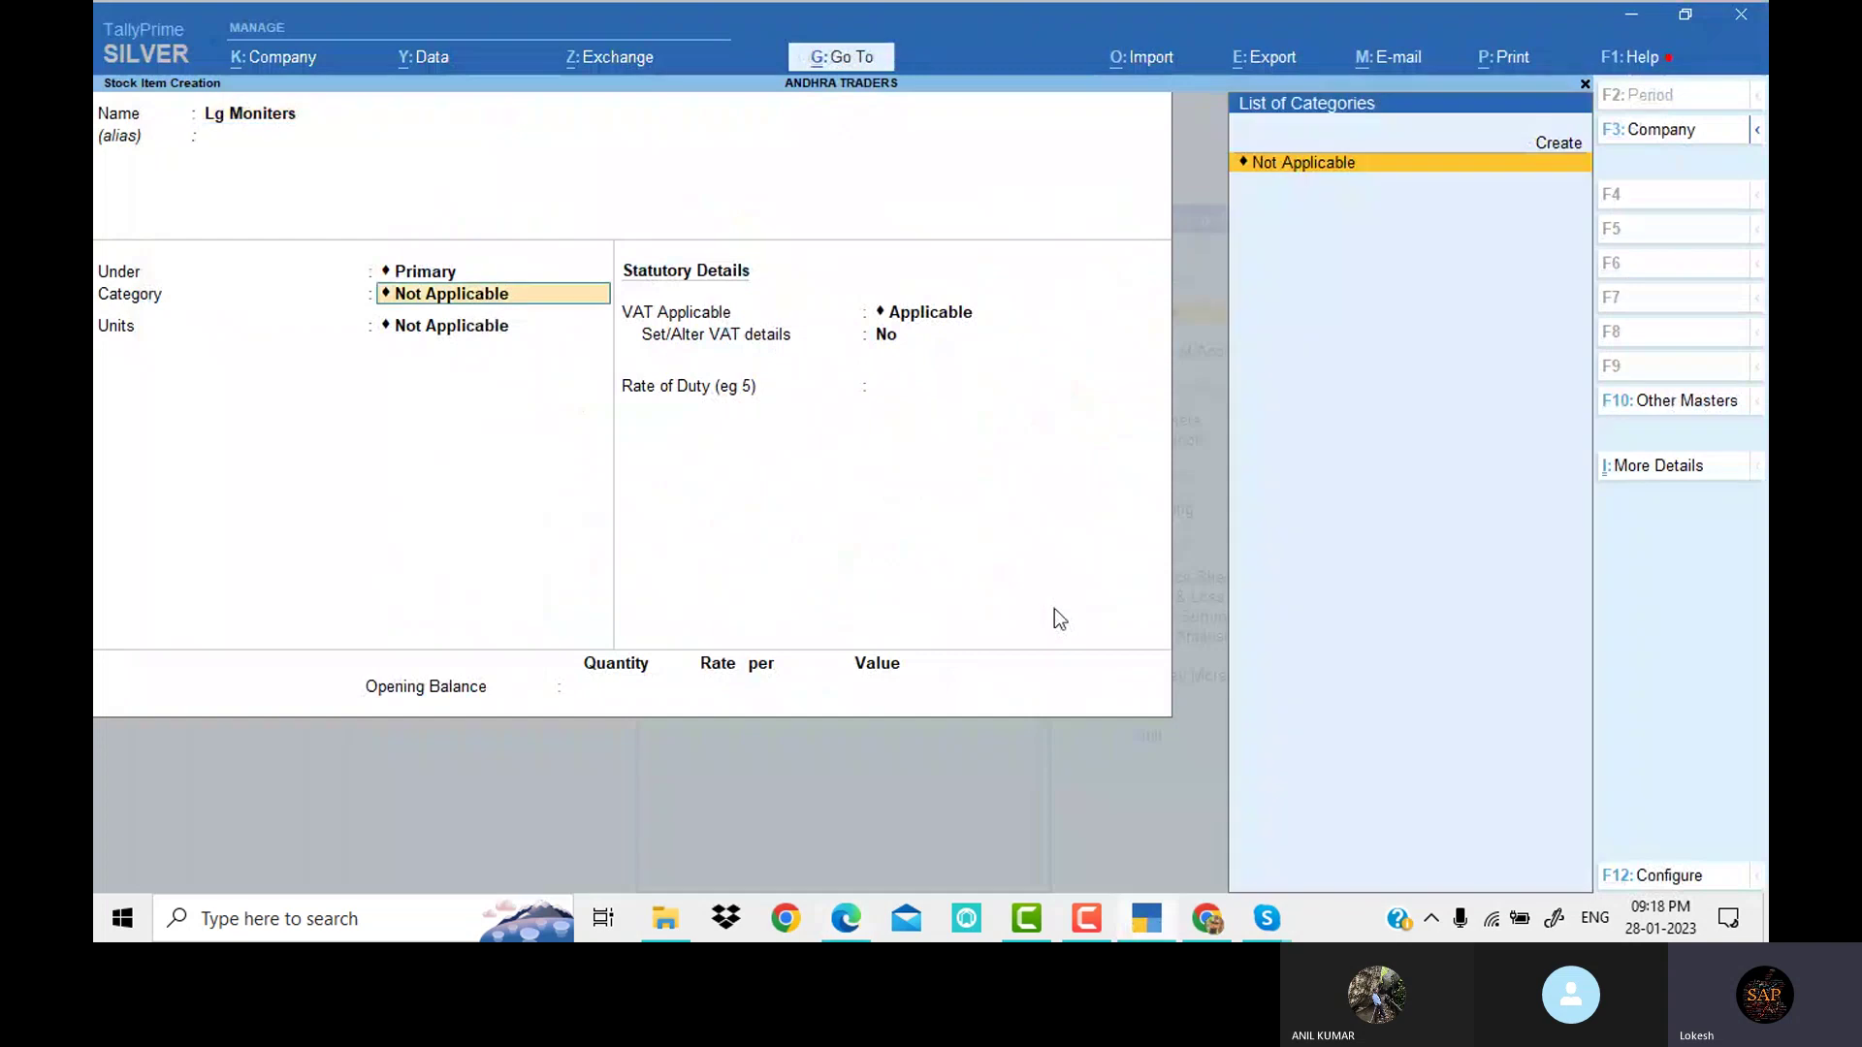
# Set Lg Moniters' unit to nos, save the stock item with default details and return to the Gateway of Tally
pyautogui.press('Return')
pyautogui.press('Down')
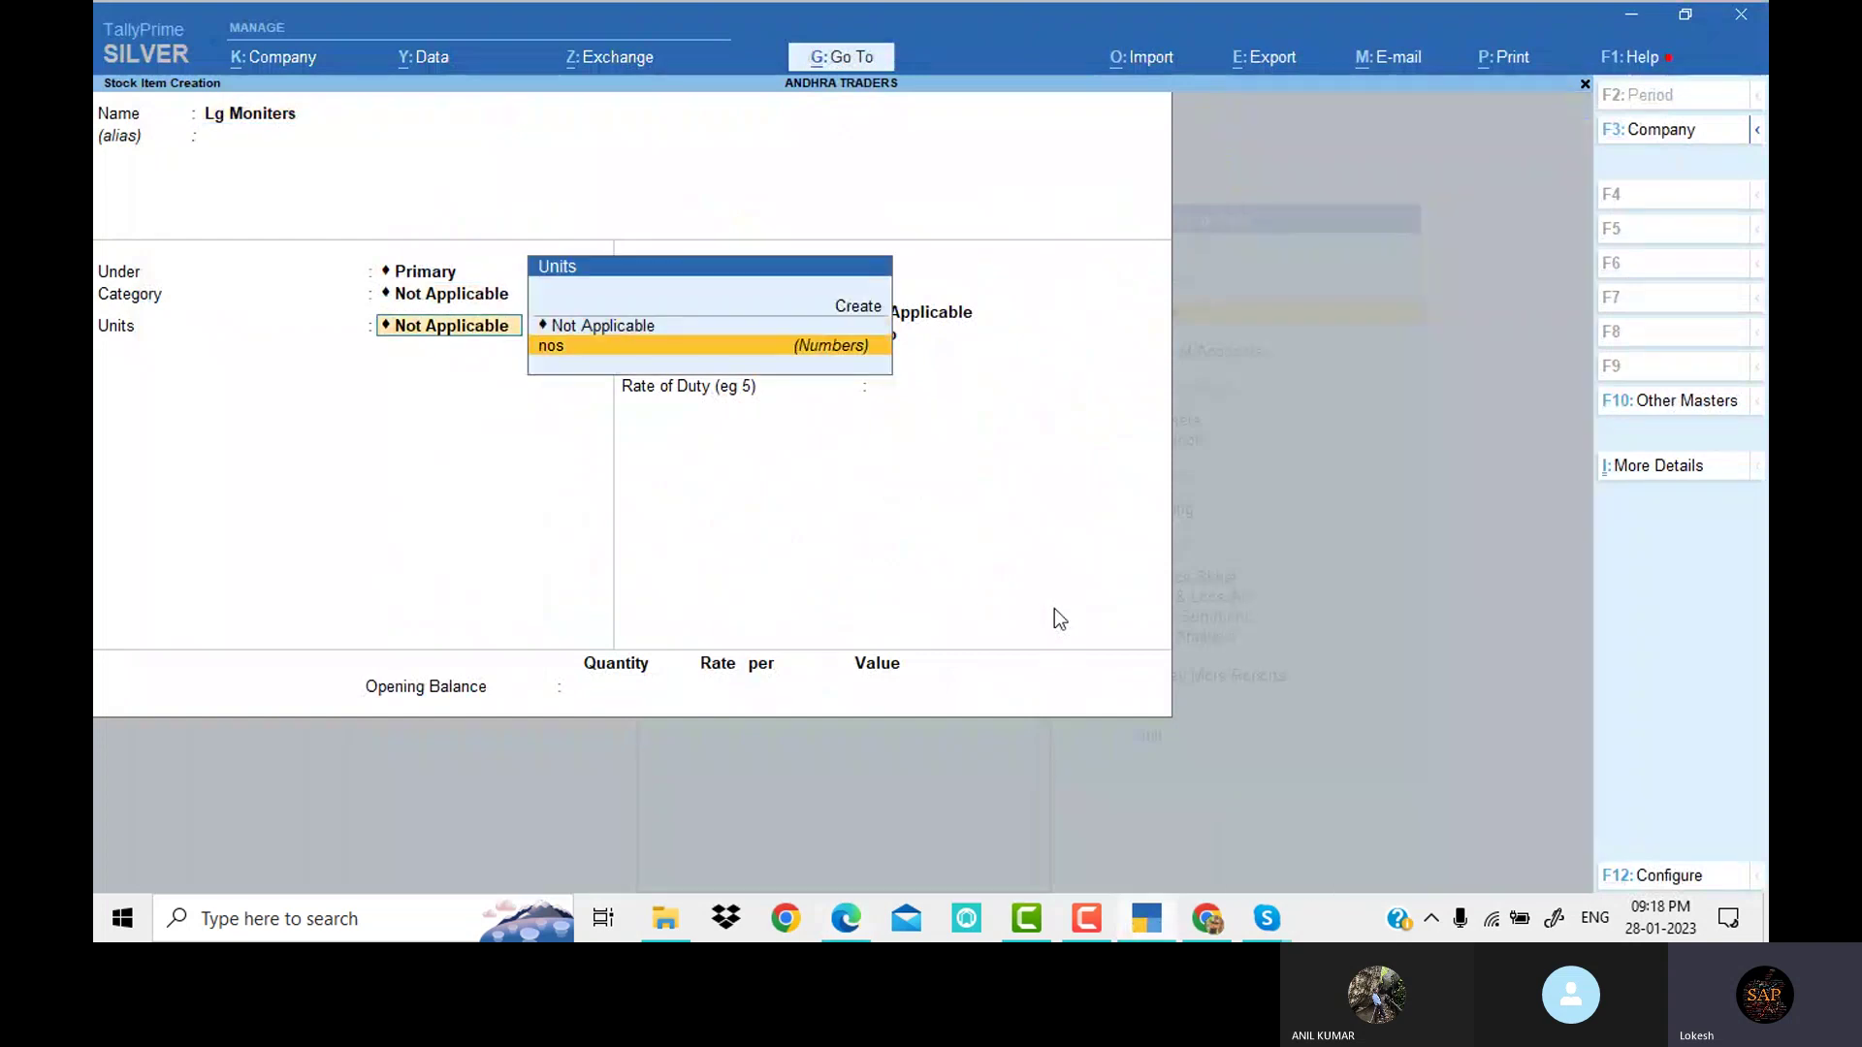
pyautogui.press('Return')
pyautogui.hotkey('ctrl', 'a')
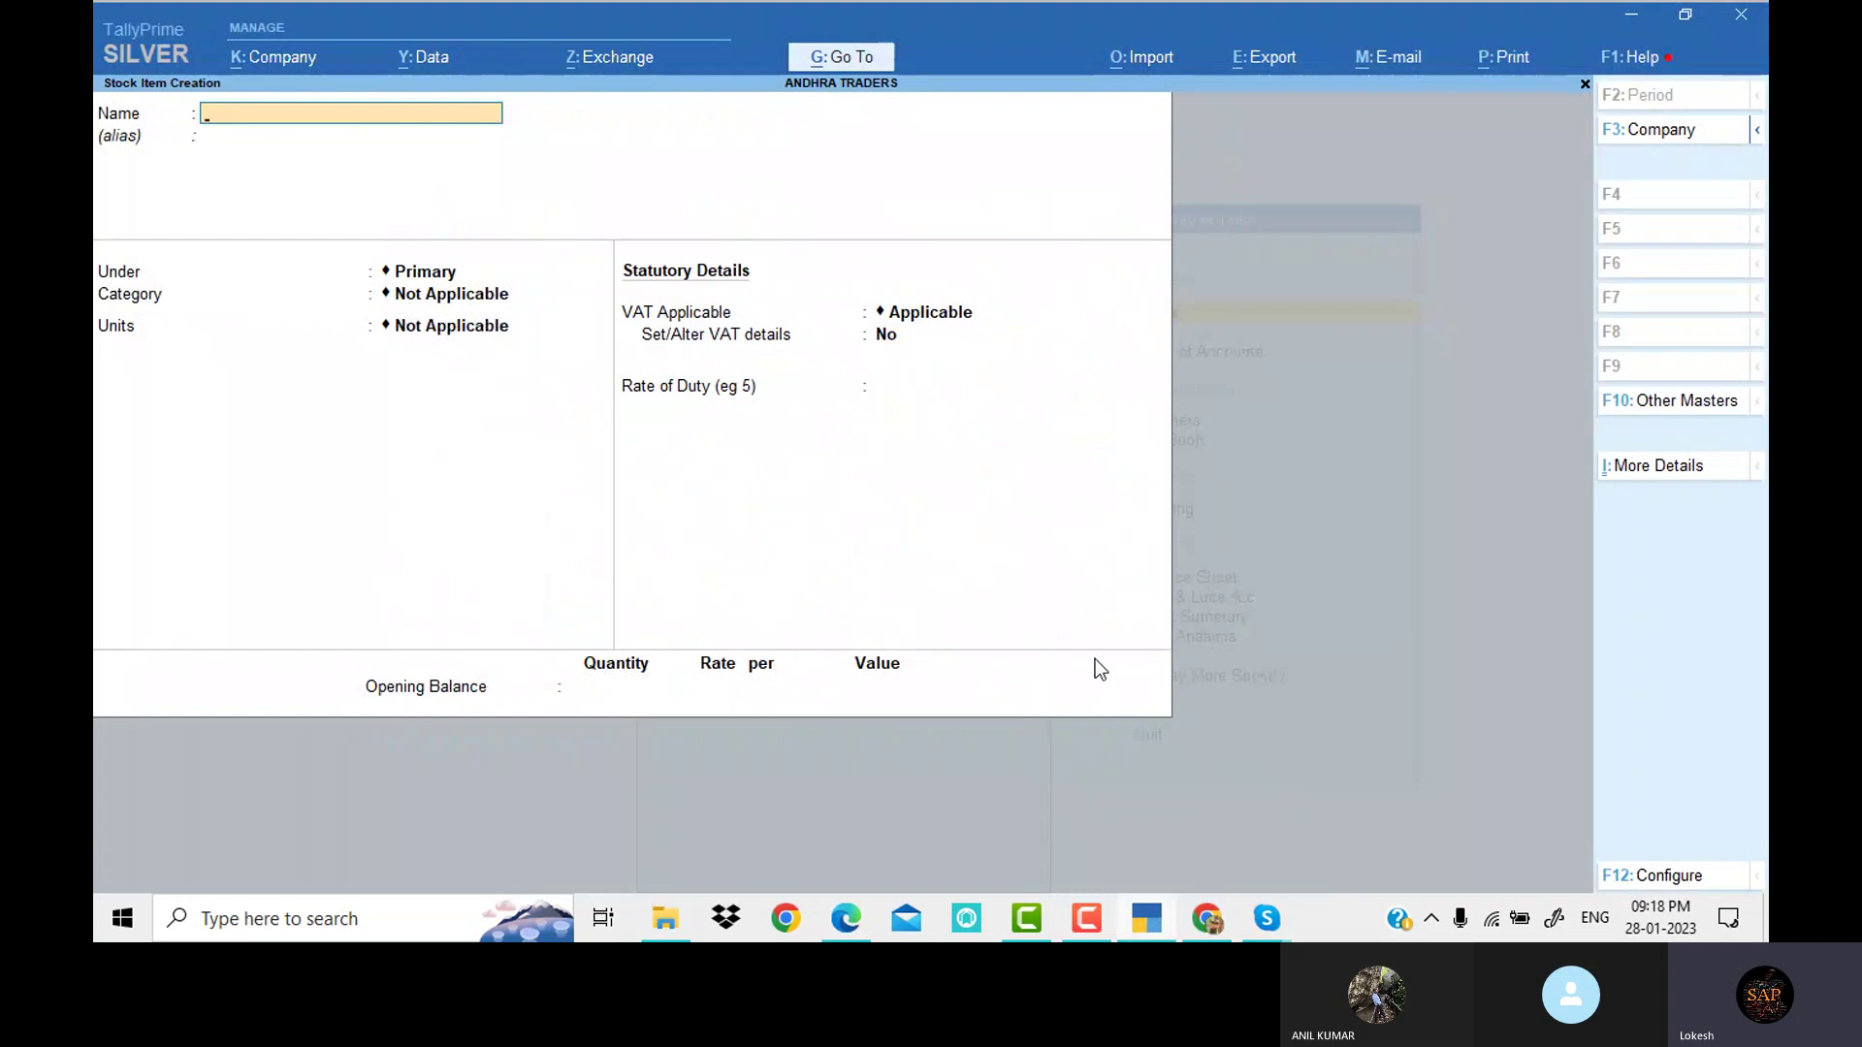
pyautogui.press('Escape')
pyautogui.press('Escape')
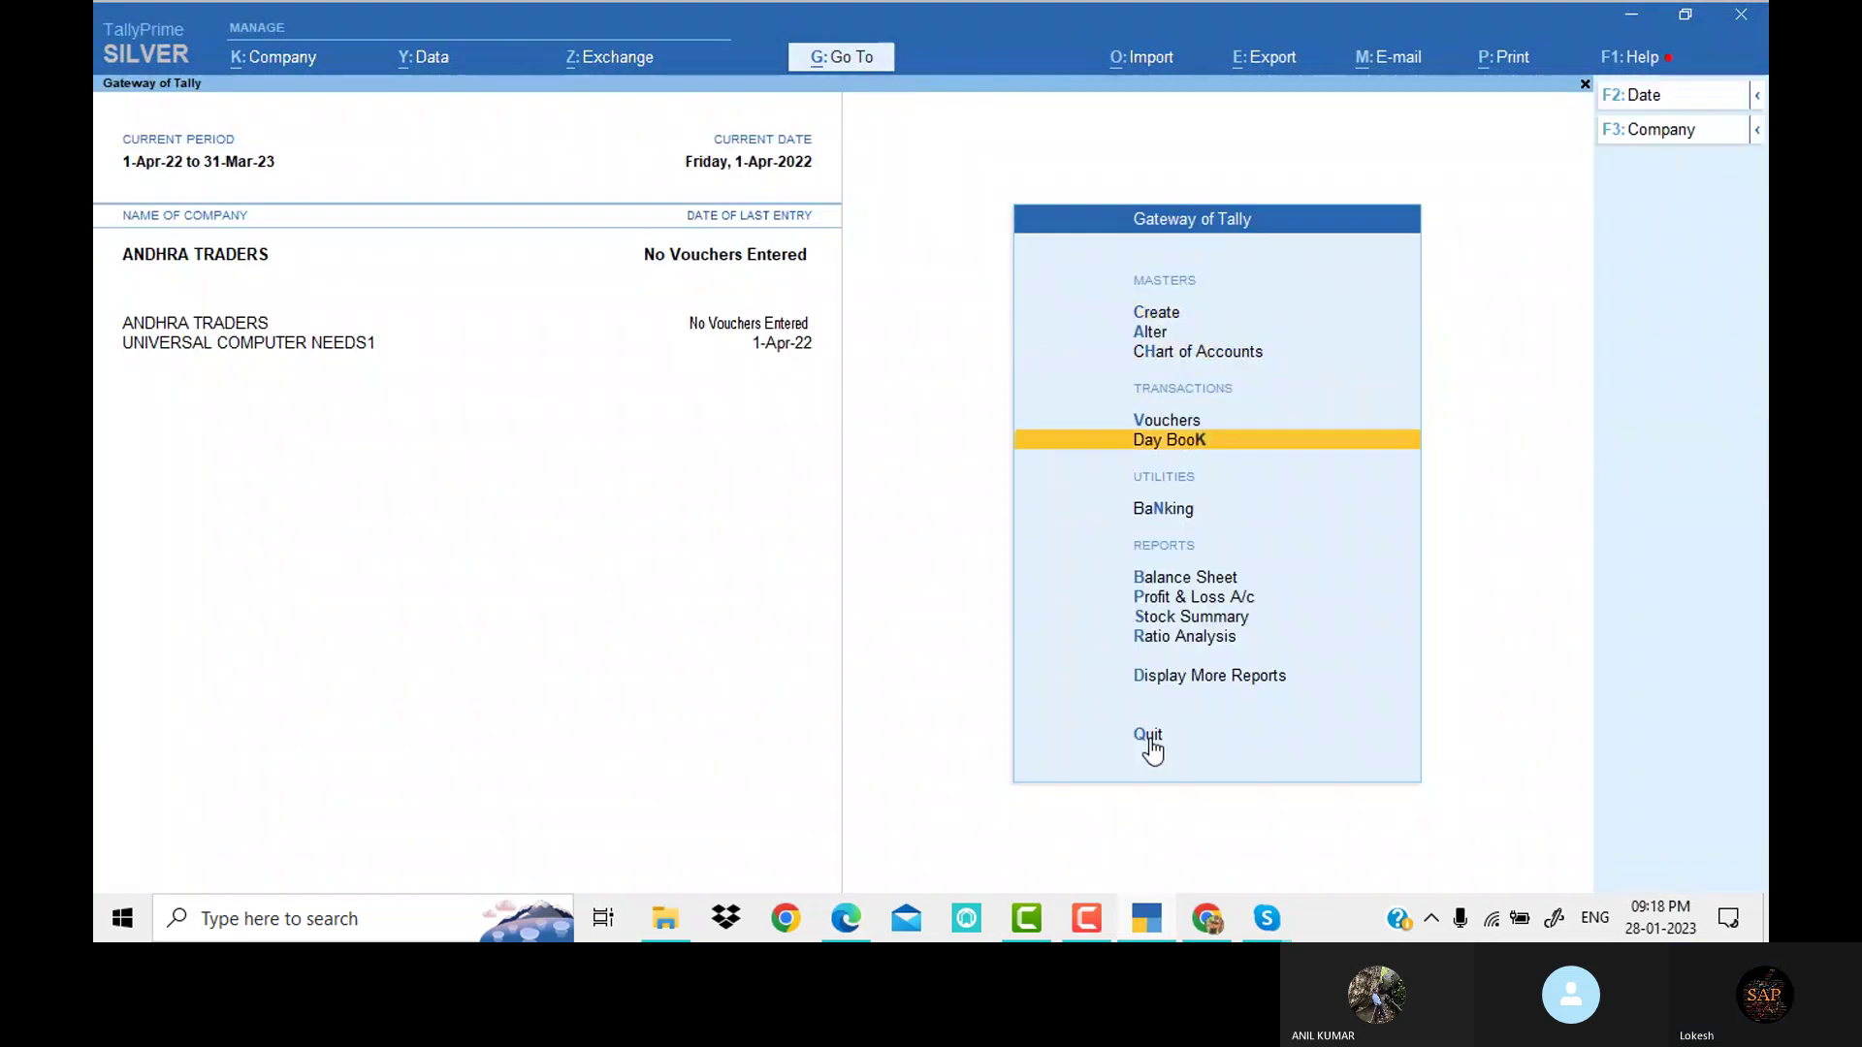
# Start a receipt voucher and credit Capital with 3500000, checking the starting capital in the Edge PDF
pyautogui.press('F8')
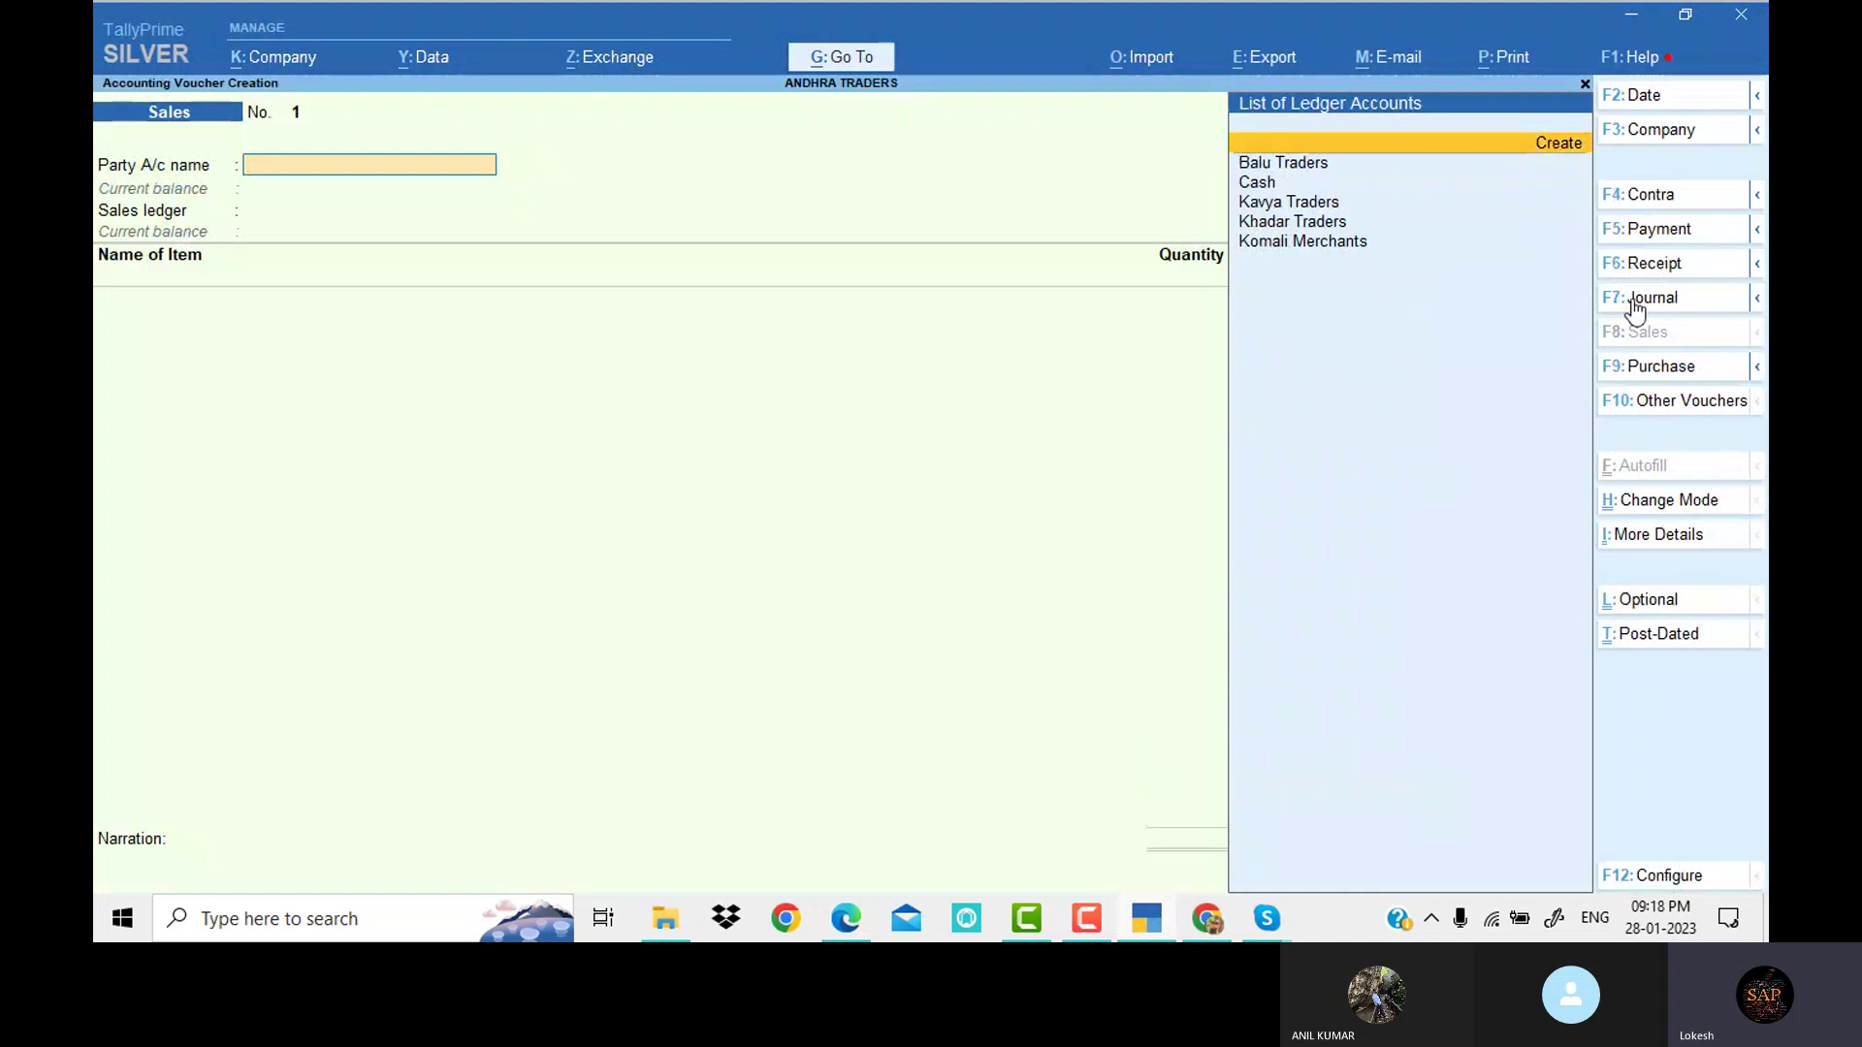
pyautogui.click(1688, 263)
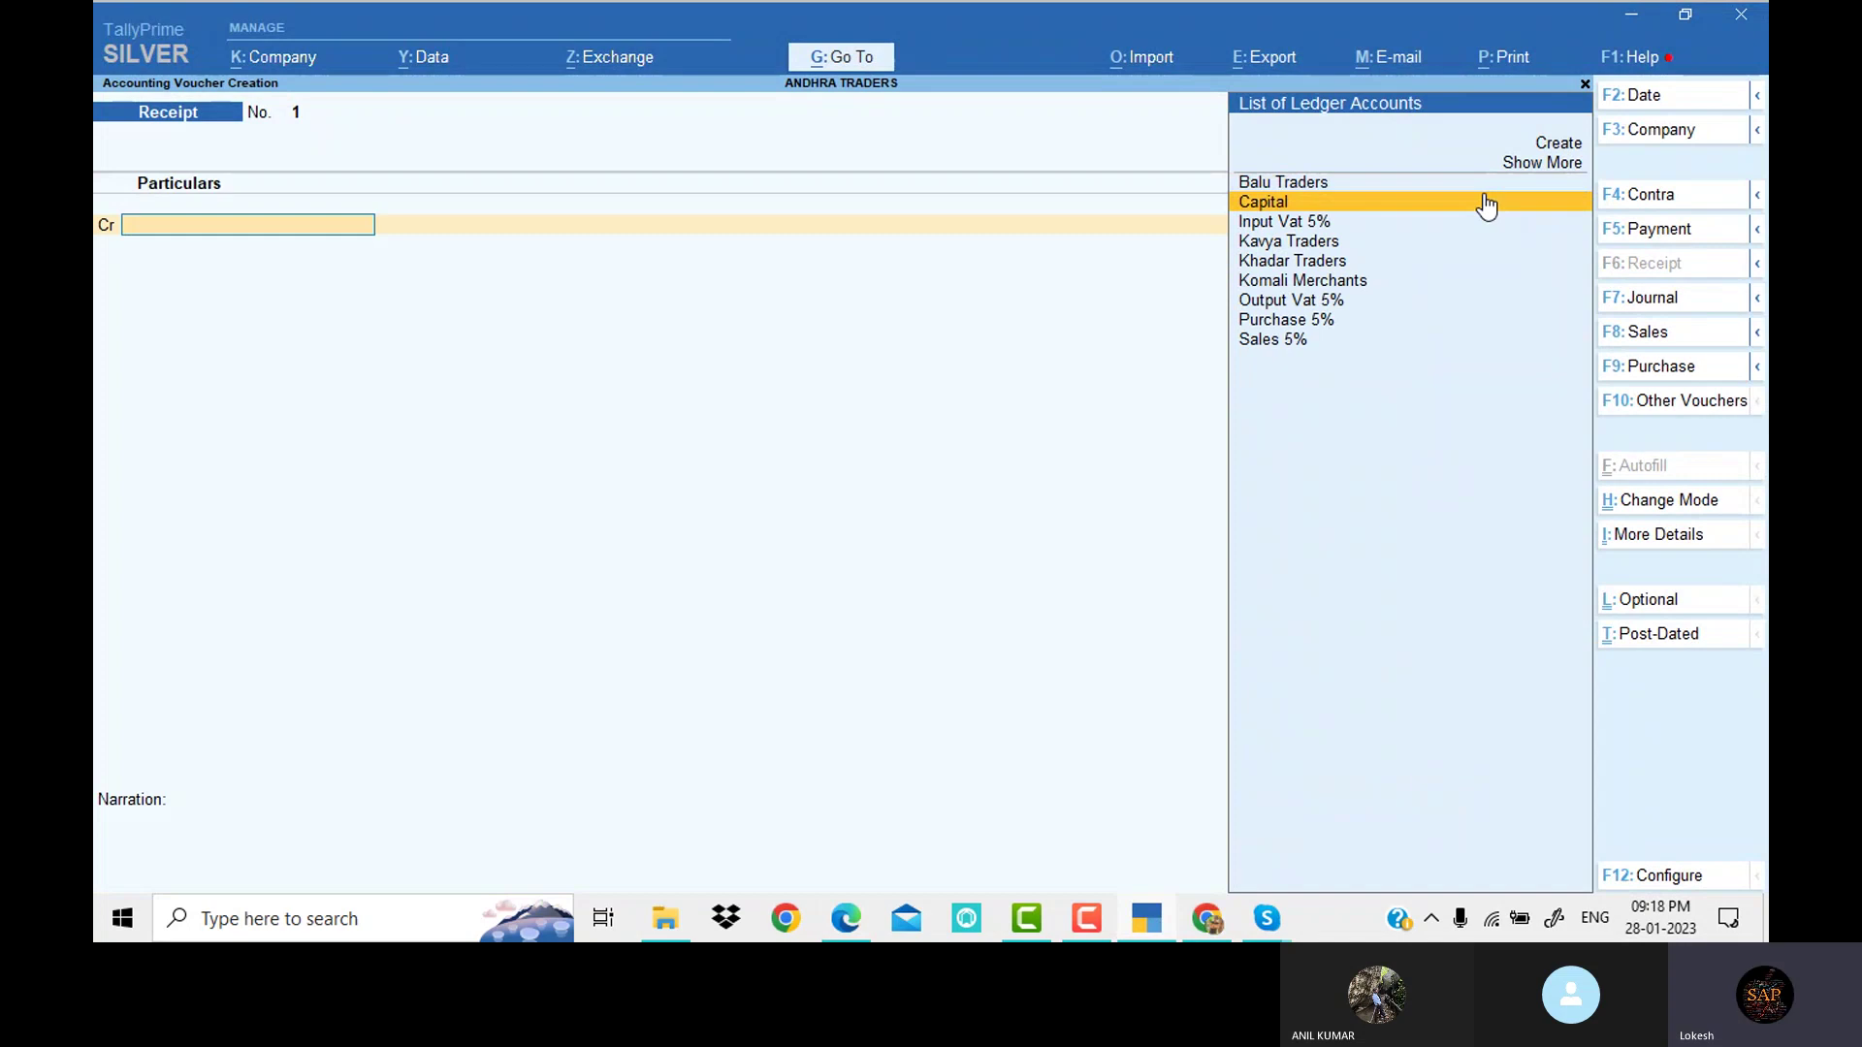
pyautogui.click(1487, 202)
pyautogui.hotkey('alt', 'Tab')
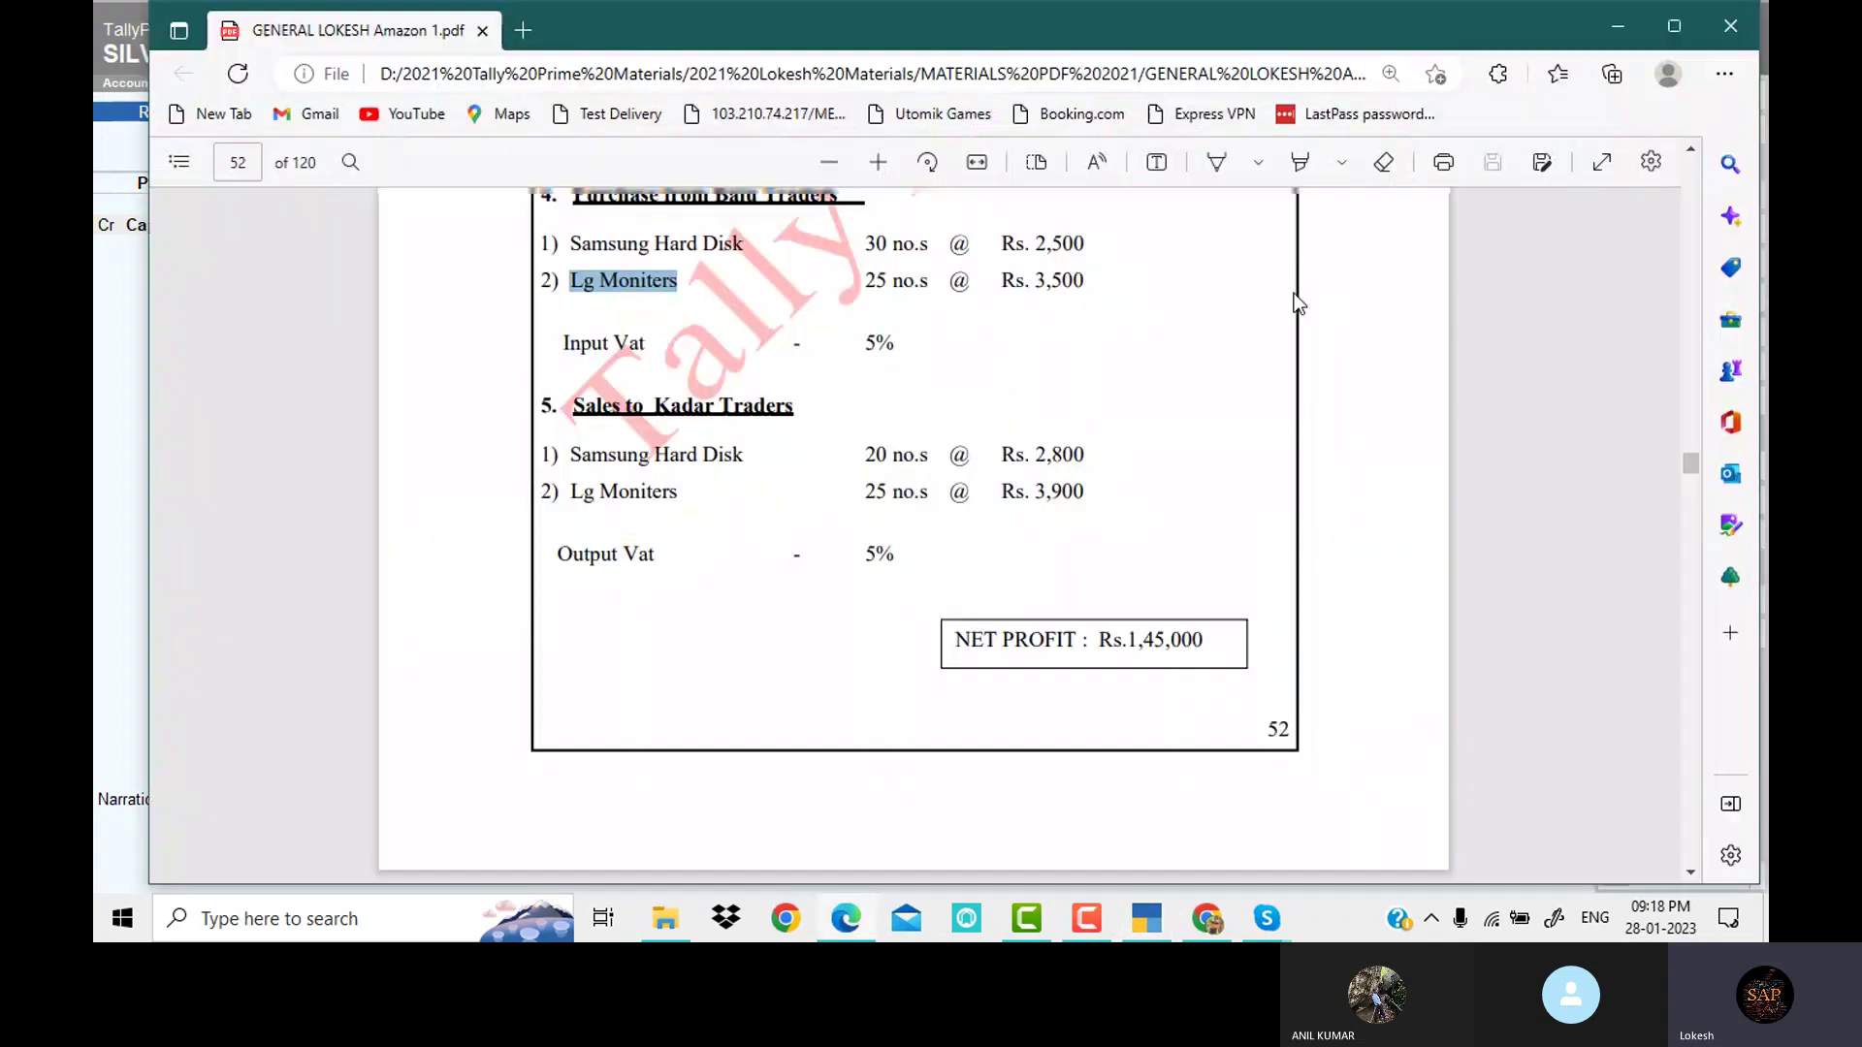
pyautogui.scroll(10, 1261, 310)
pyautogui.hotkey('alt', 'Tab')
pyautogui.write('3500000')
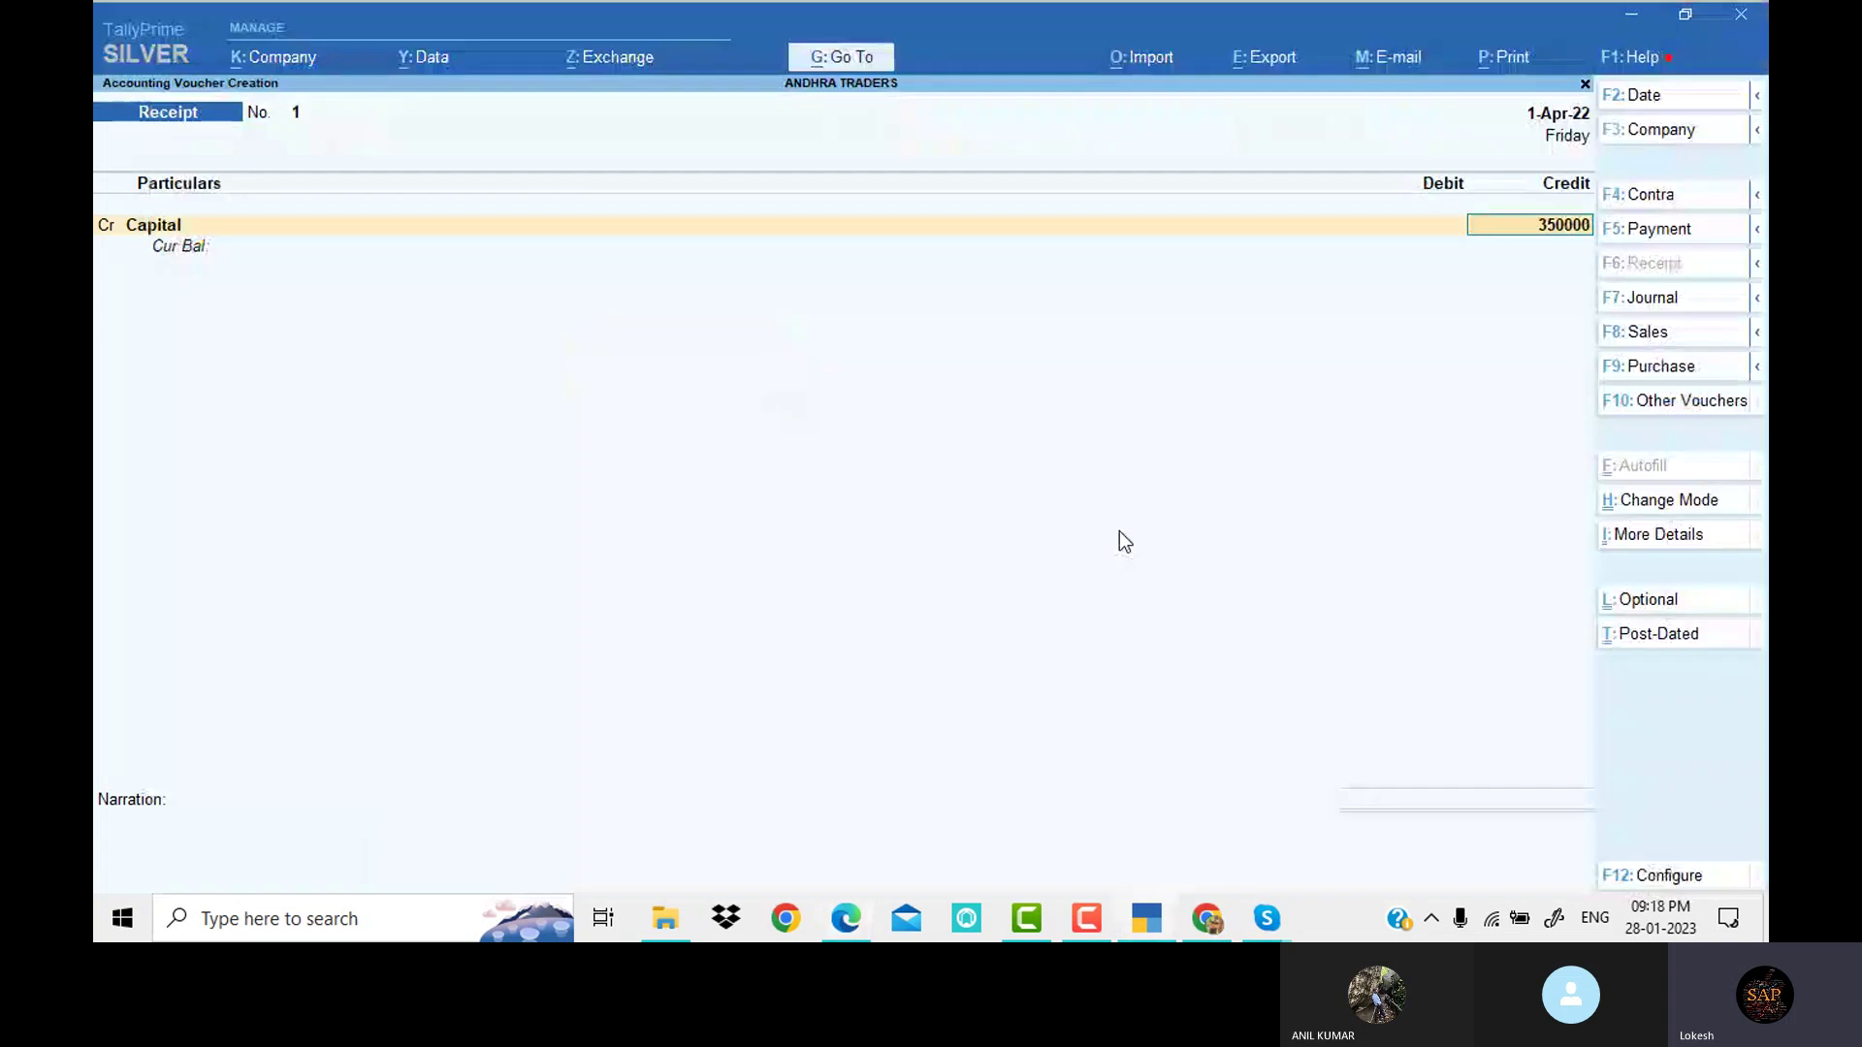
# Accept the default debit entry for the capital receipt, leave the narration empty and save the voucher
pyautogui.press('Return')
pyautogui.press('Return')
pyautogui.press('Return')
pyautogui.press('Return')
pyautogui.press('Return')
pyautogui.press('Return')
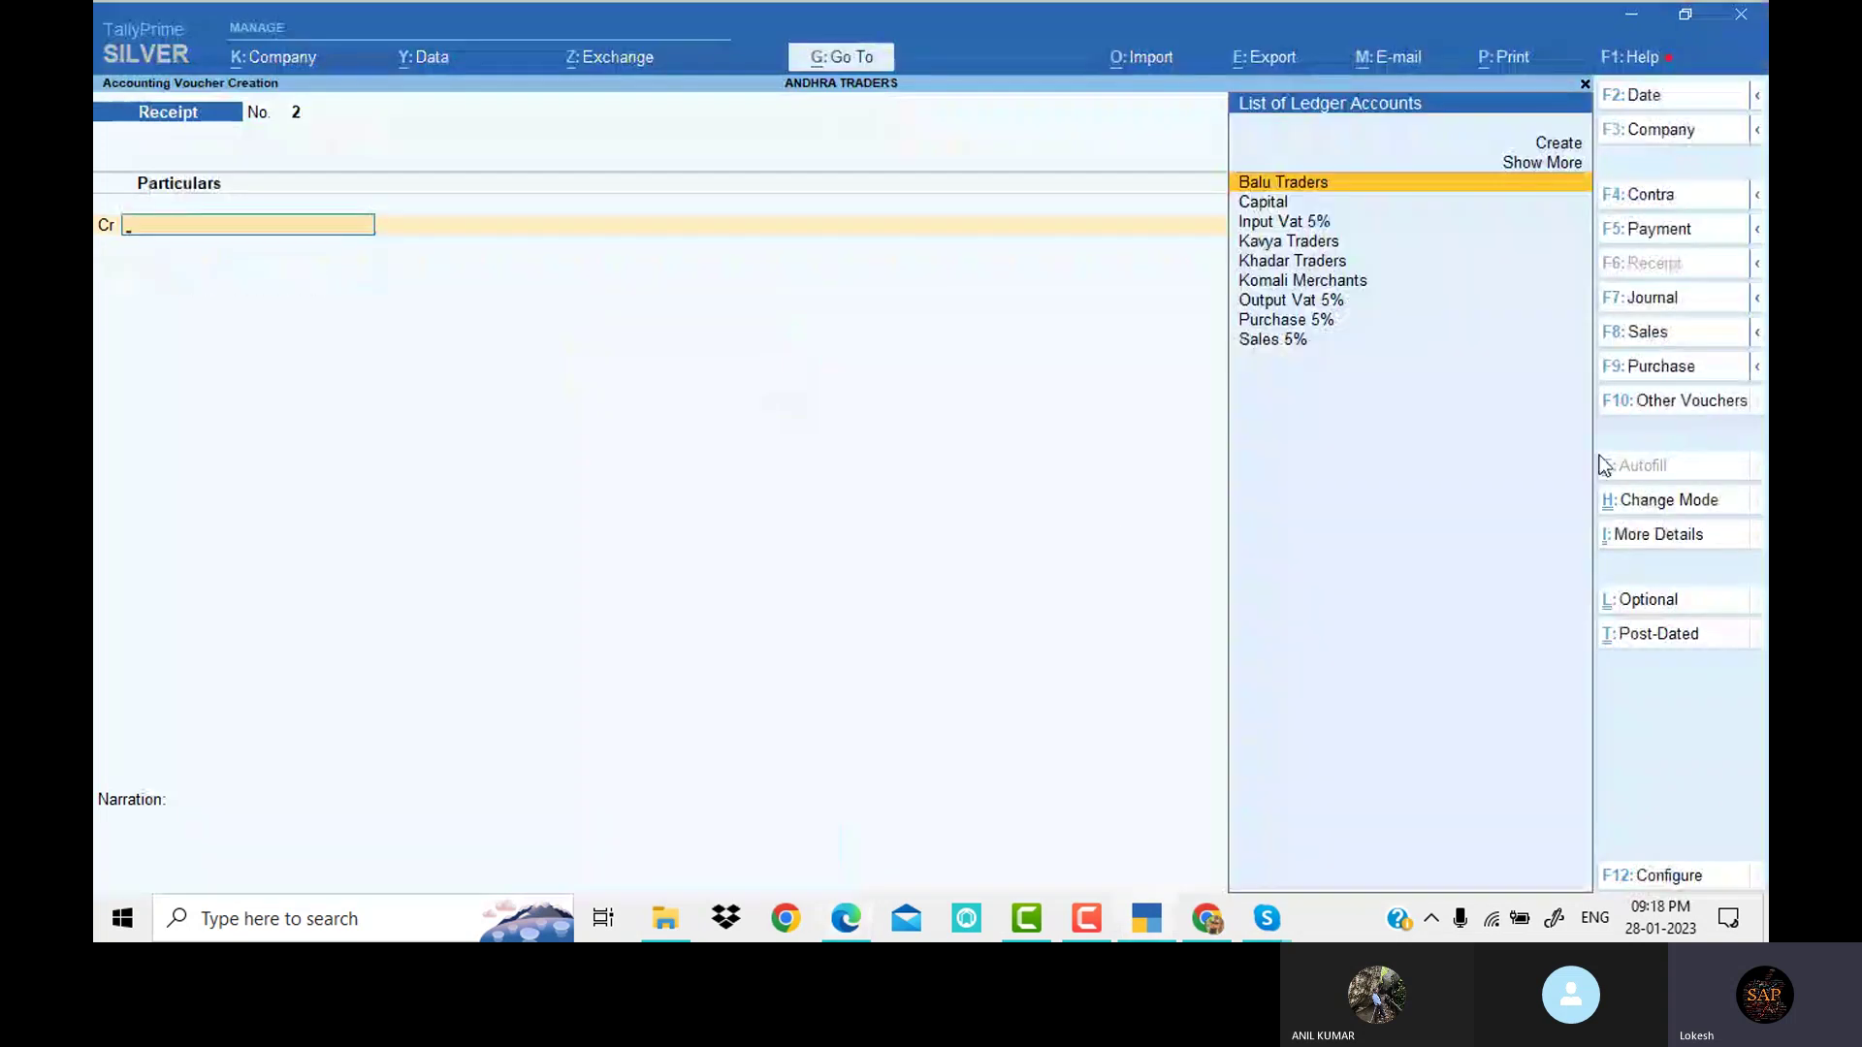
# Start a purchase voucher for the supplier Kavya Traders, checked in the Edge PDF, using the Purchase 5% ledger
pyautogui.click(1673, 376)
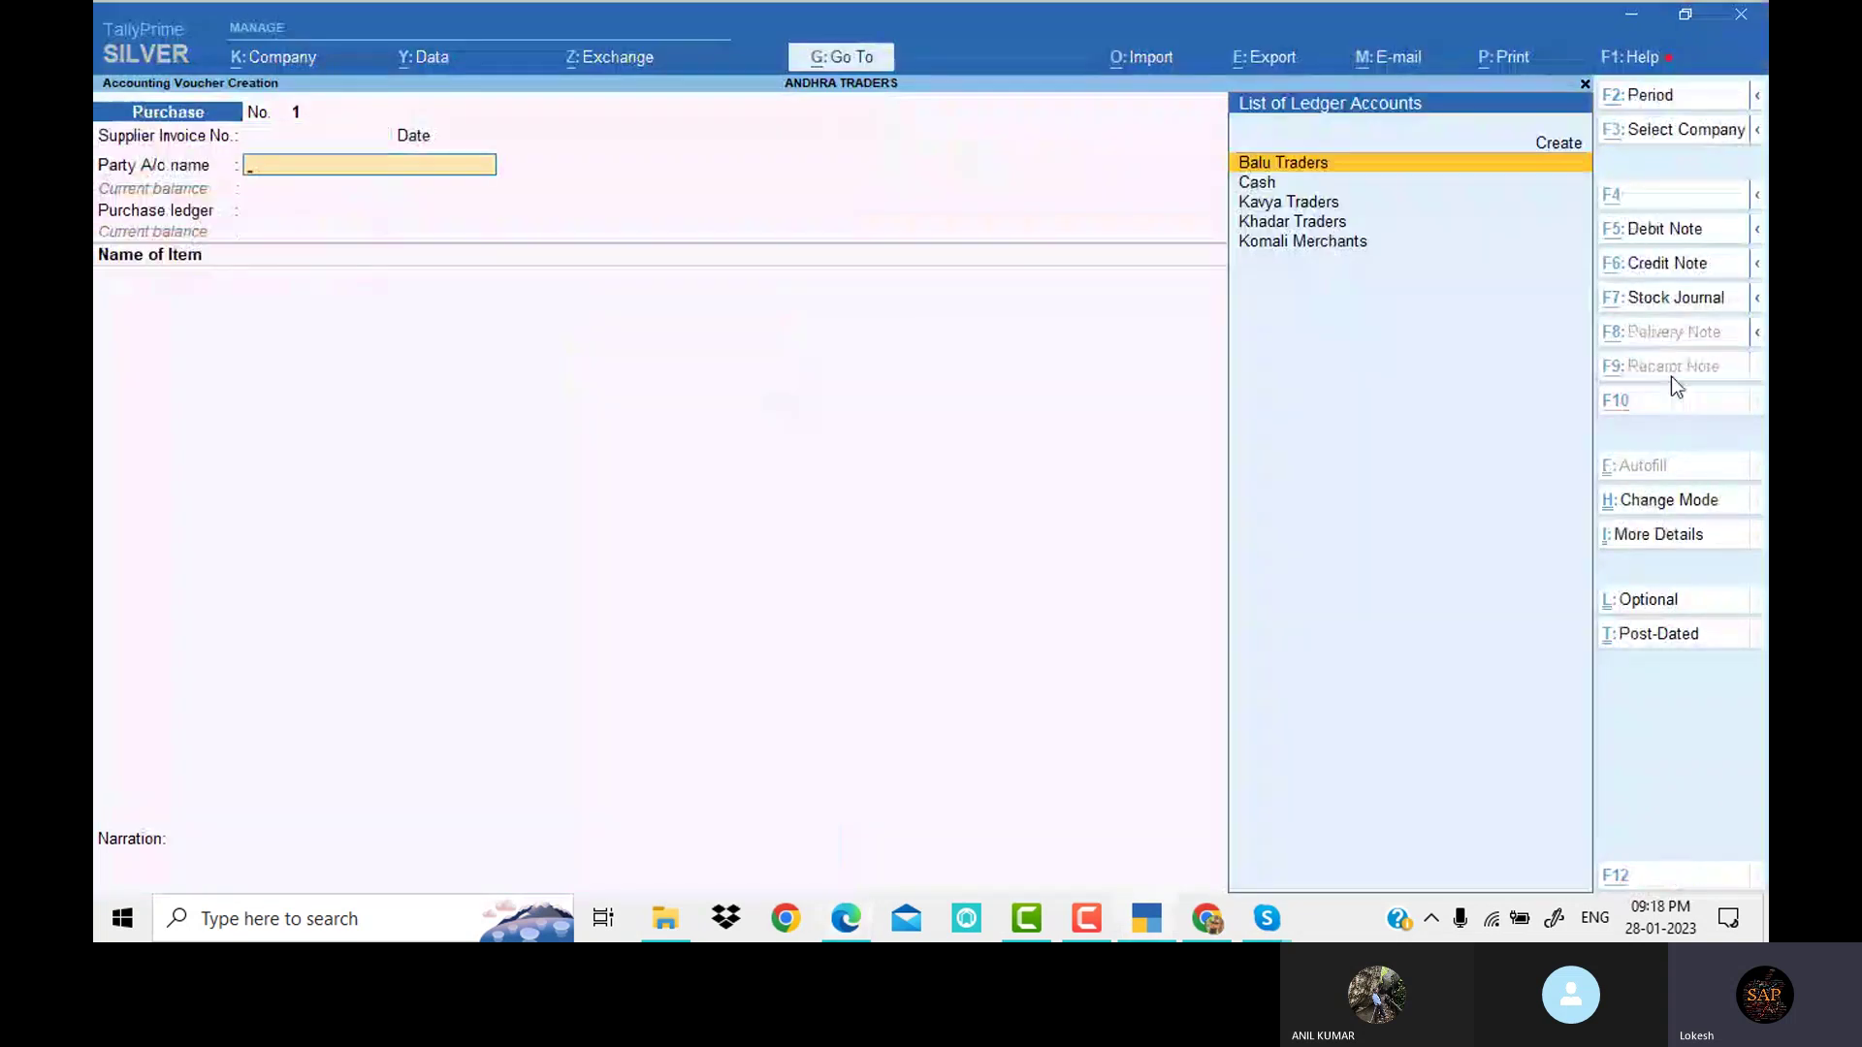
pyautogui.hotkey('alt', 'Tab')
pyautogui.hotkey('alt', 'Tab')
pyautogui.write('K')
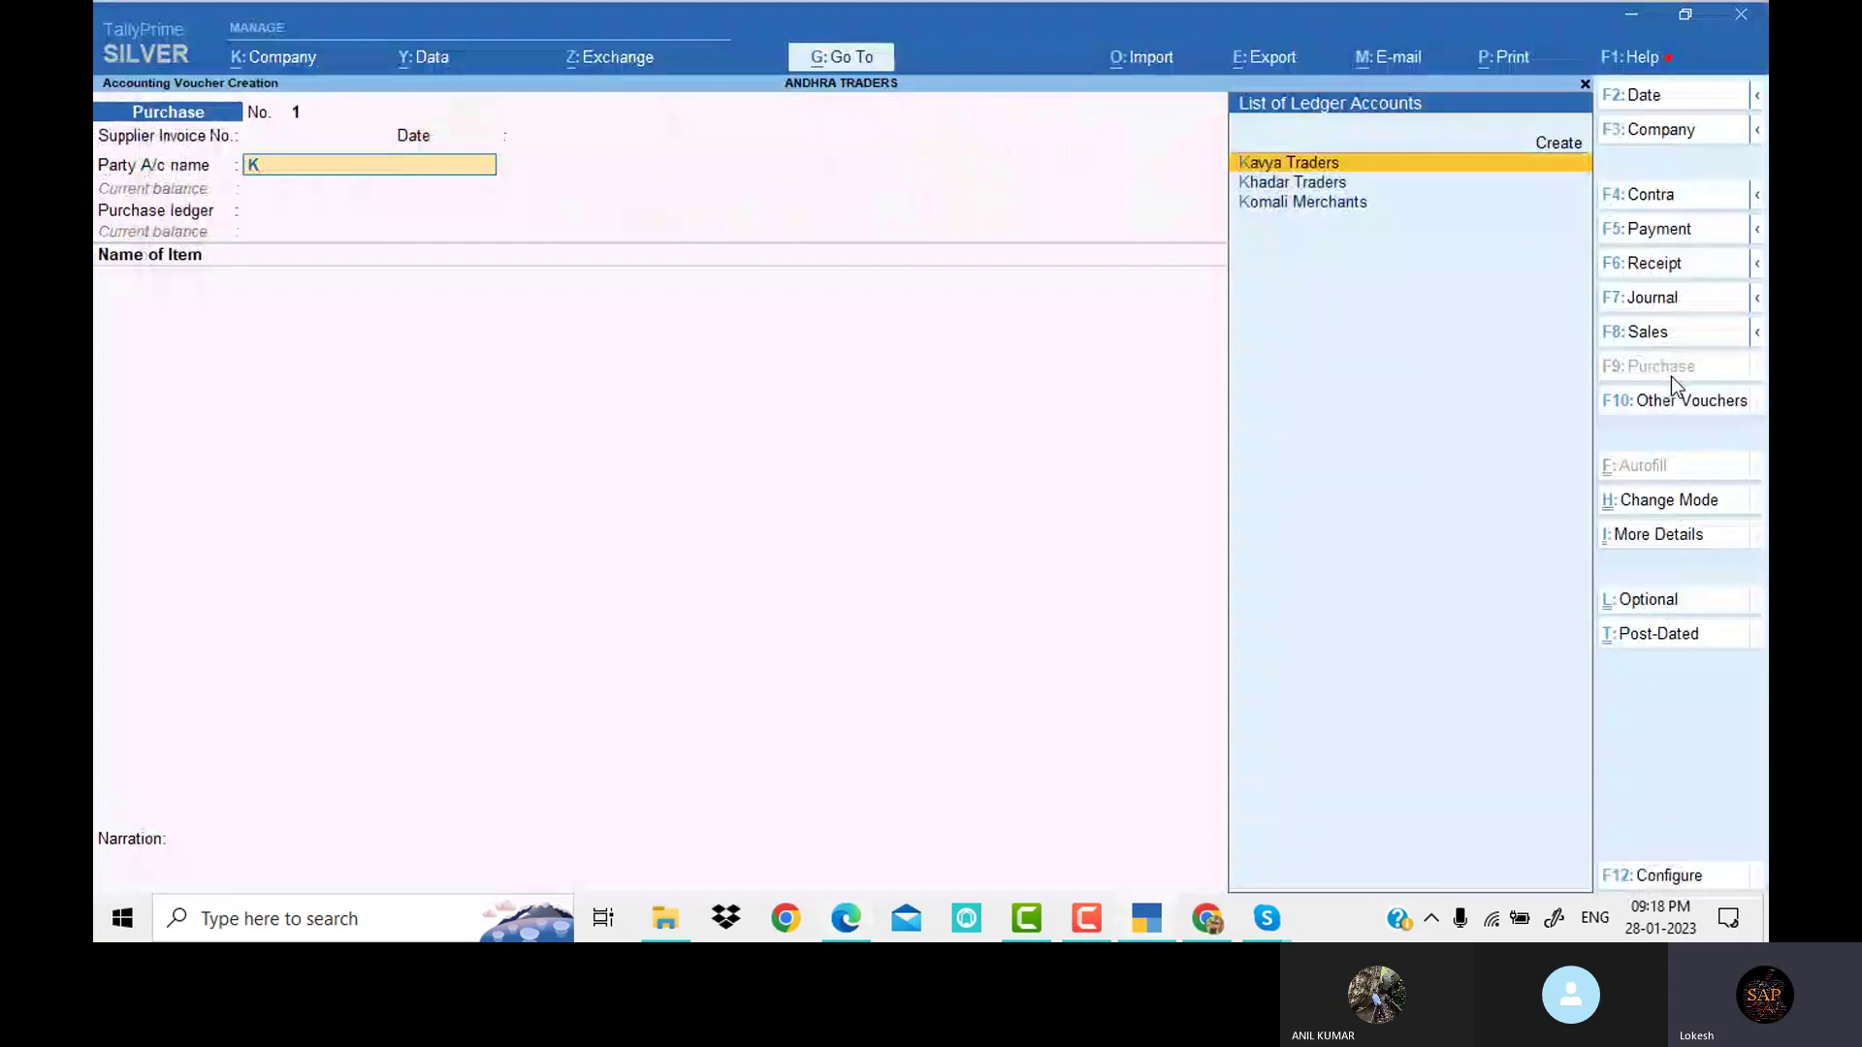
pyautogui.press('Return')
pyautogui.press('Return')
pyautogui.press('Return')
pyautogui.press('Return')
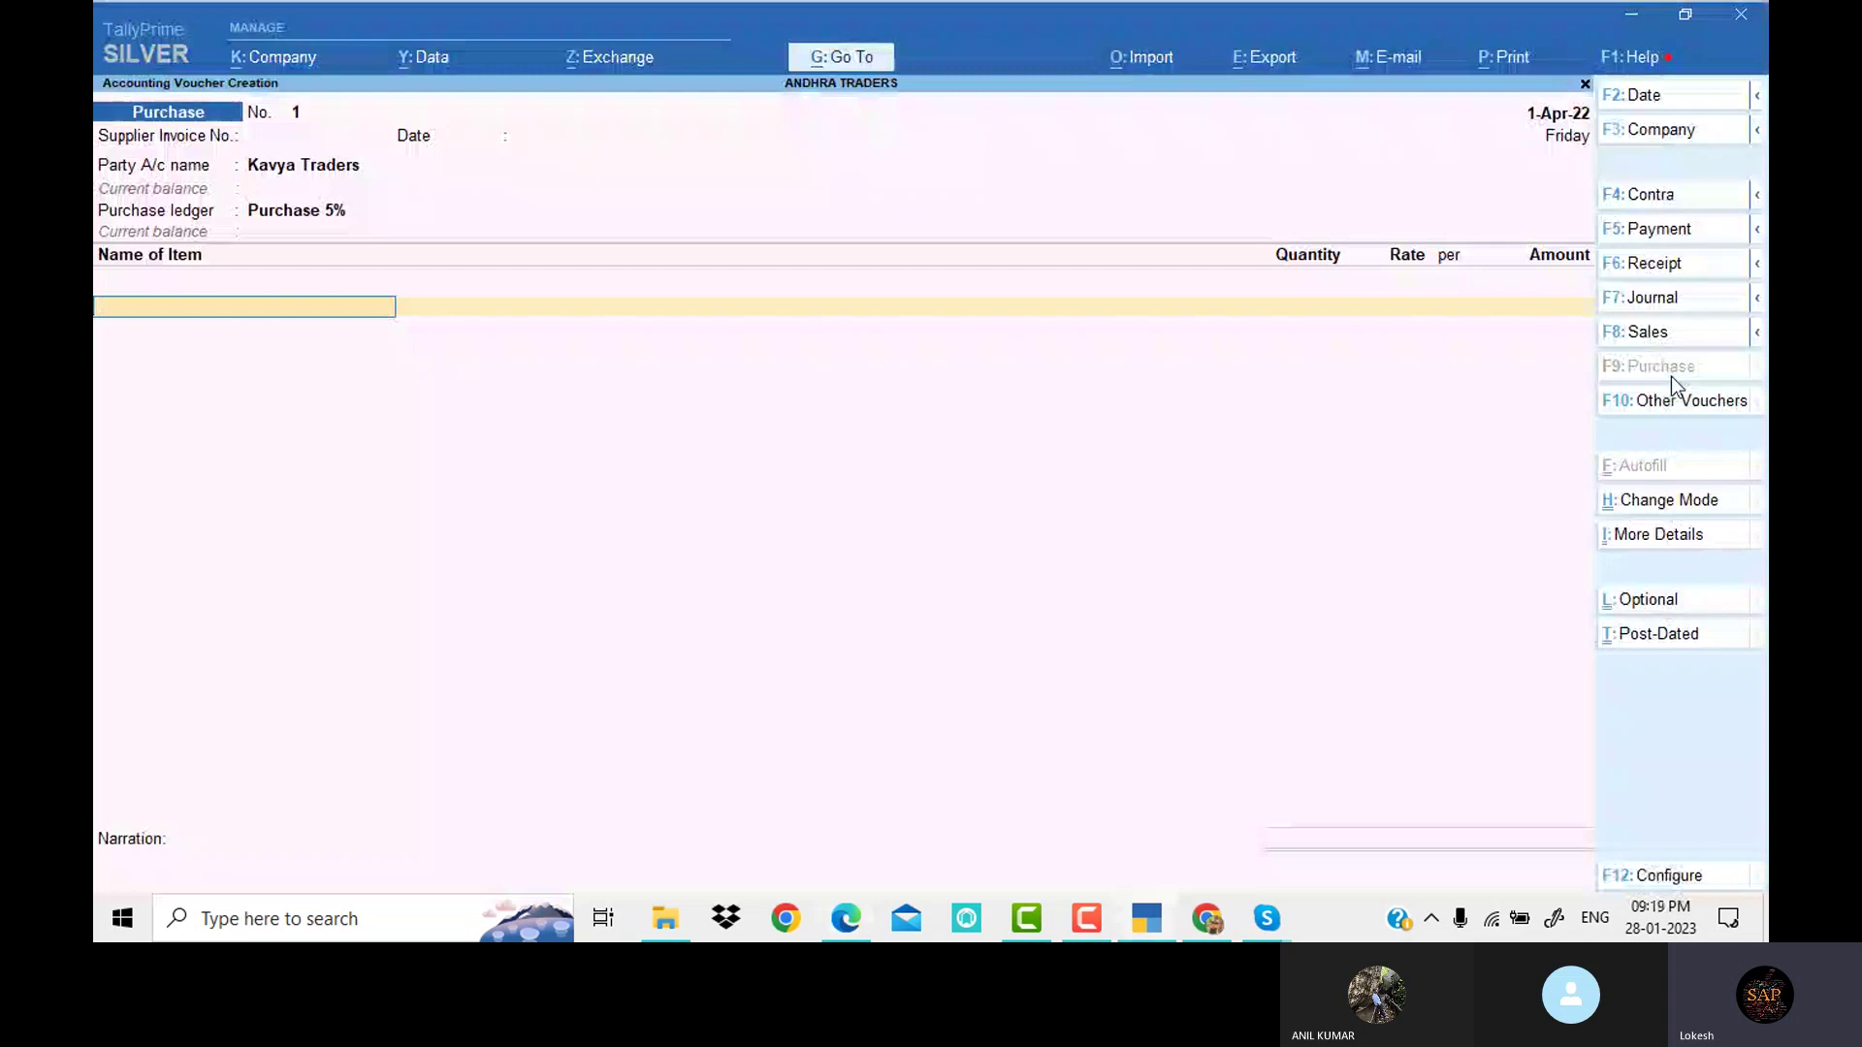
# Add Intel Computer to the purchase voucher with quantity 20 nos at rate 25000, checking the figures in the Edge PDF
pyautogui.hotkey('alt', 'Tab')
pyautogui.hotkey('alt', 'Tab')
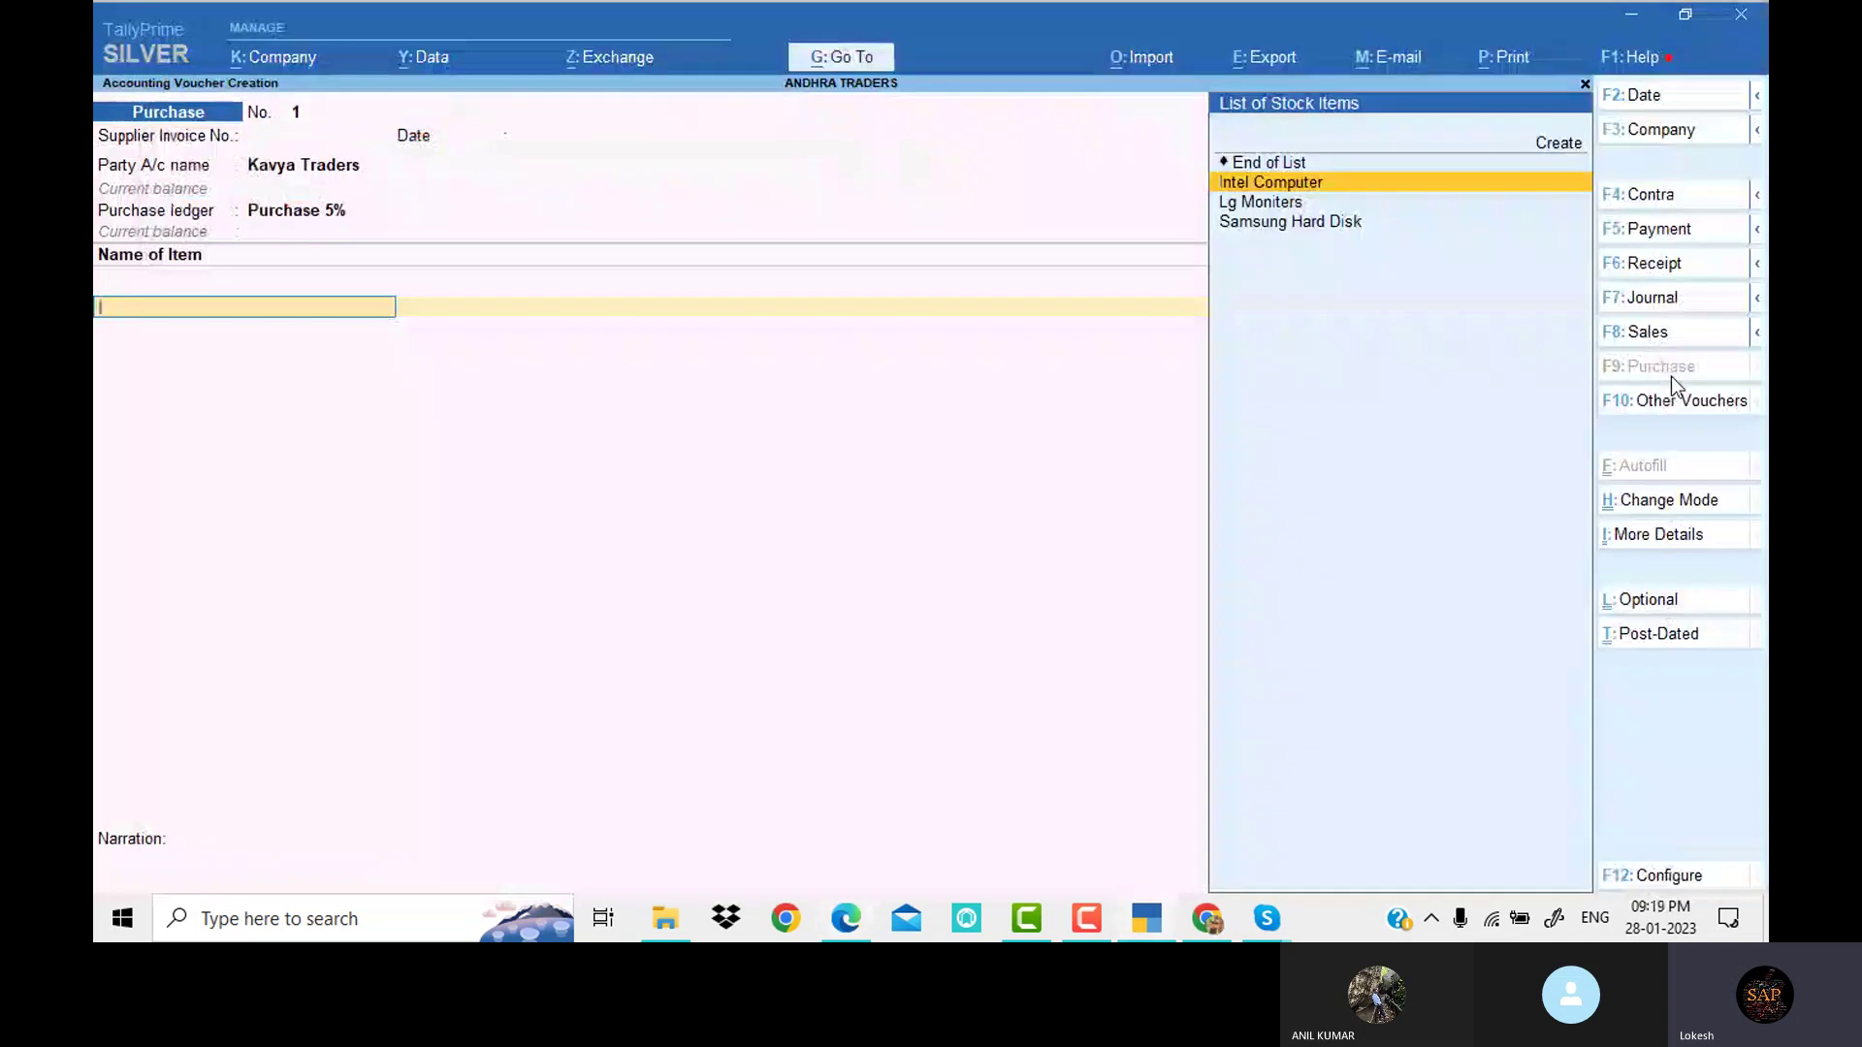
pyautogui.press('Return')
pyautogui.write('20')
pyautogui.press('Return')
pyautogui.hotkey('alt', 'Tab')
pyautogui.hotkey('alt', 'Tab')
pyautogui.write('25000')
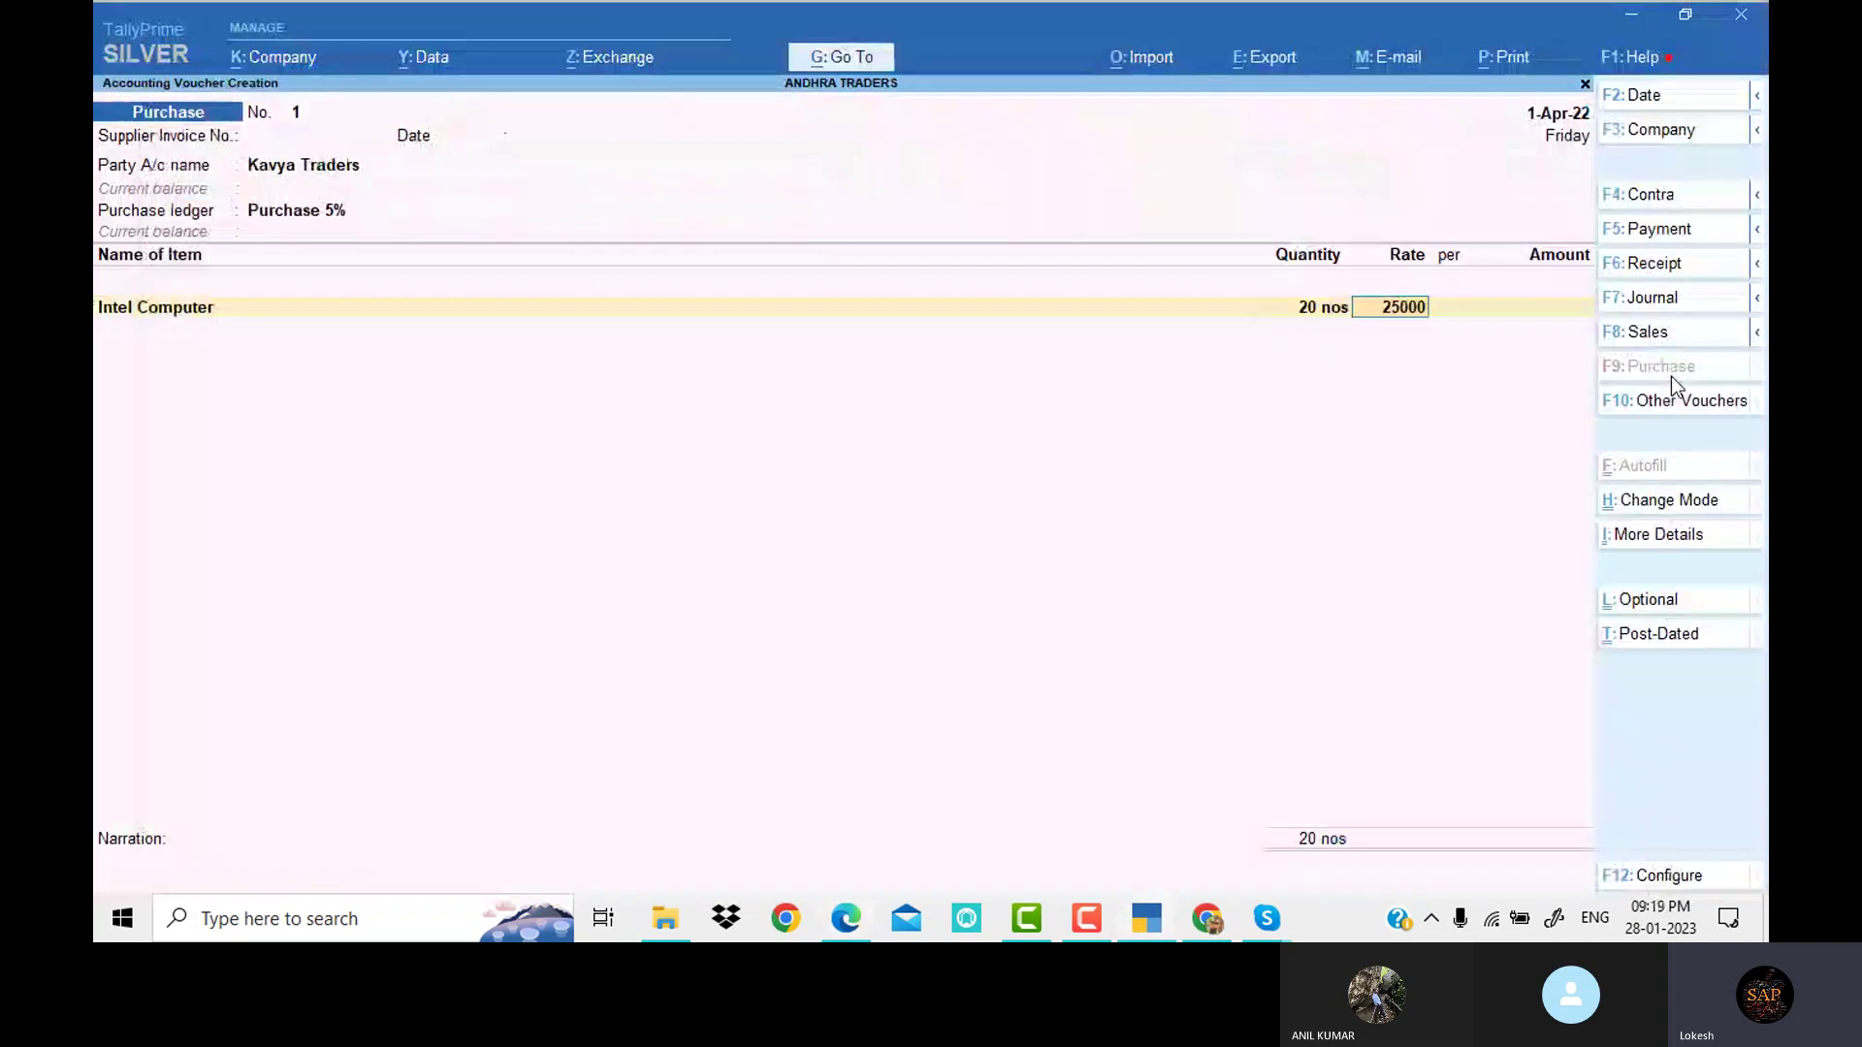
pyautogui.press('Return')
pyautogui.press('Return')
pyautogui.press('Return')
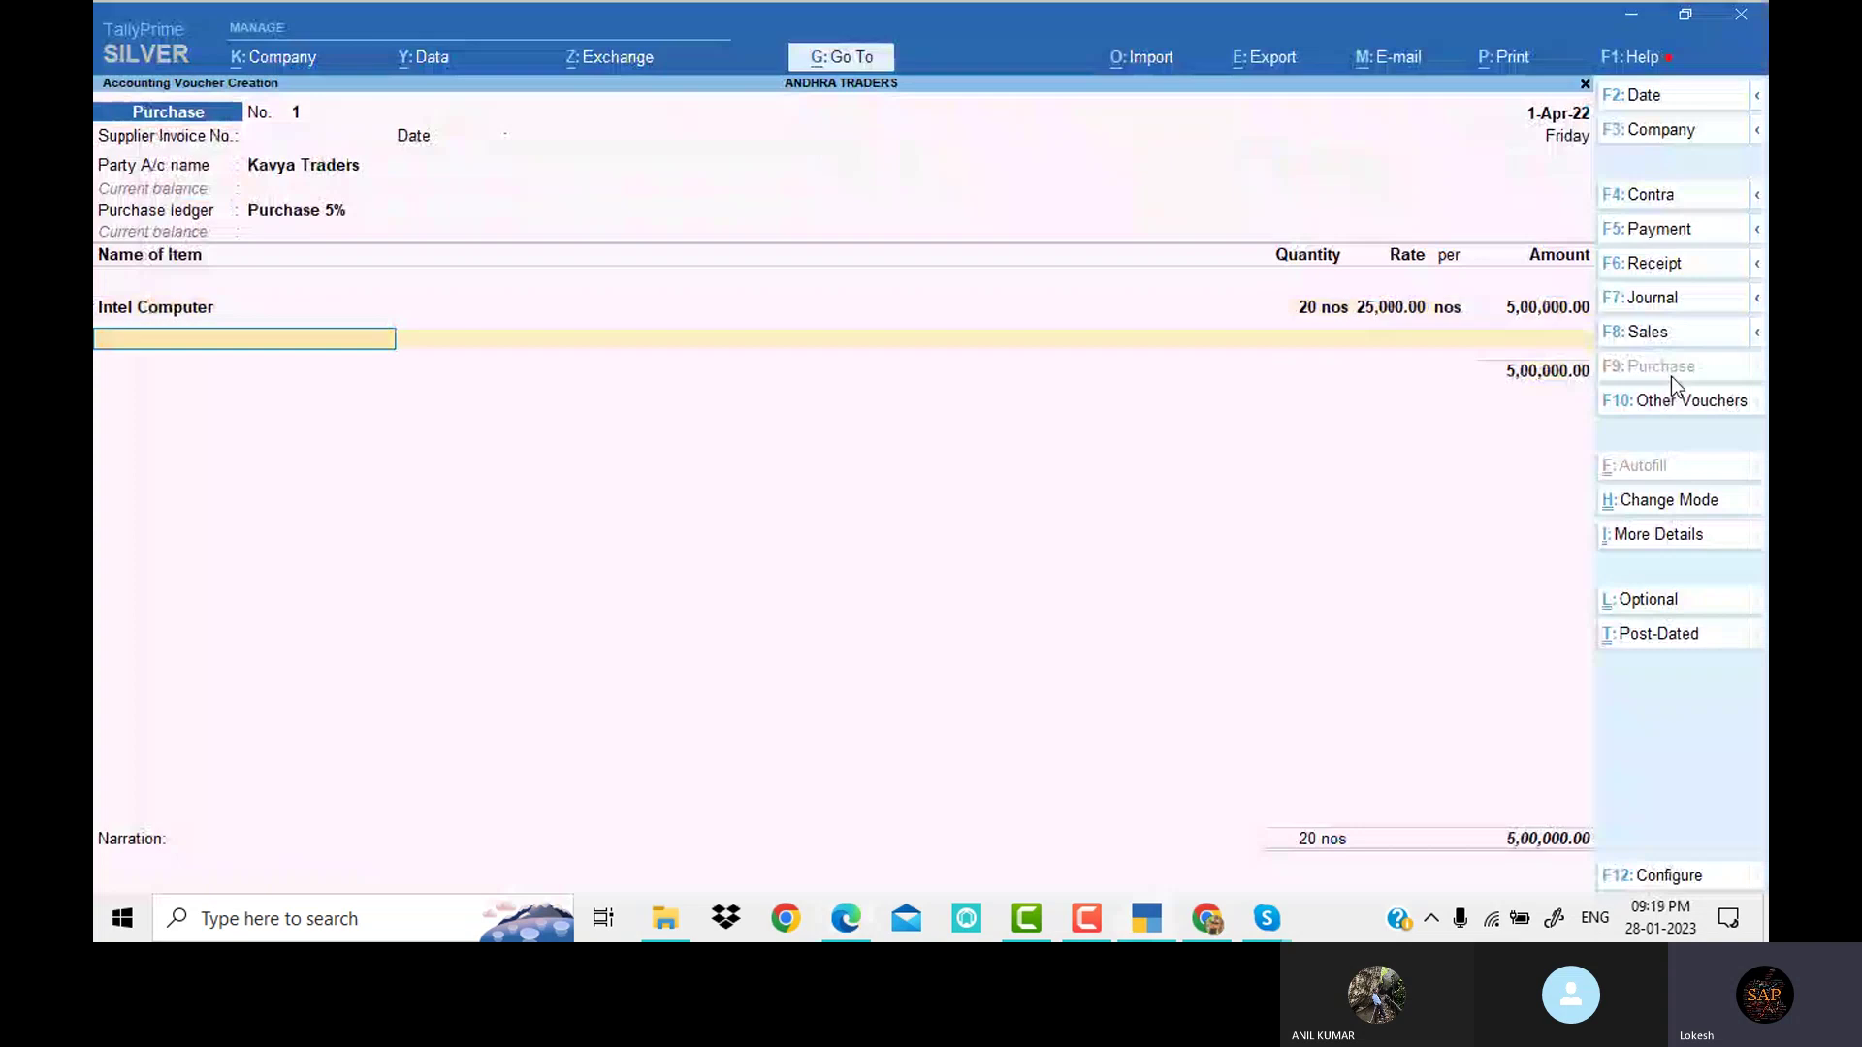
# Add Athlon Computer to the purchase voucher with quantity 15 nos at rate 23000, checking the figures in the Edge PDF
pyautogui.hotkey('alt', 'Tab')
pyautogui.hotkey('alt', 'Tab')
pyautogui.press('Return')
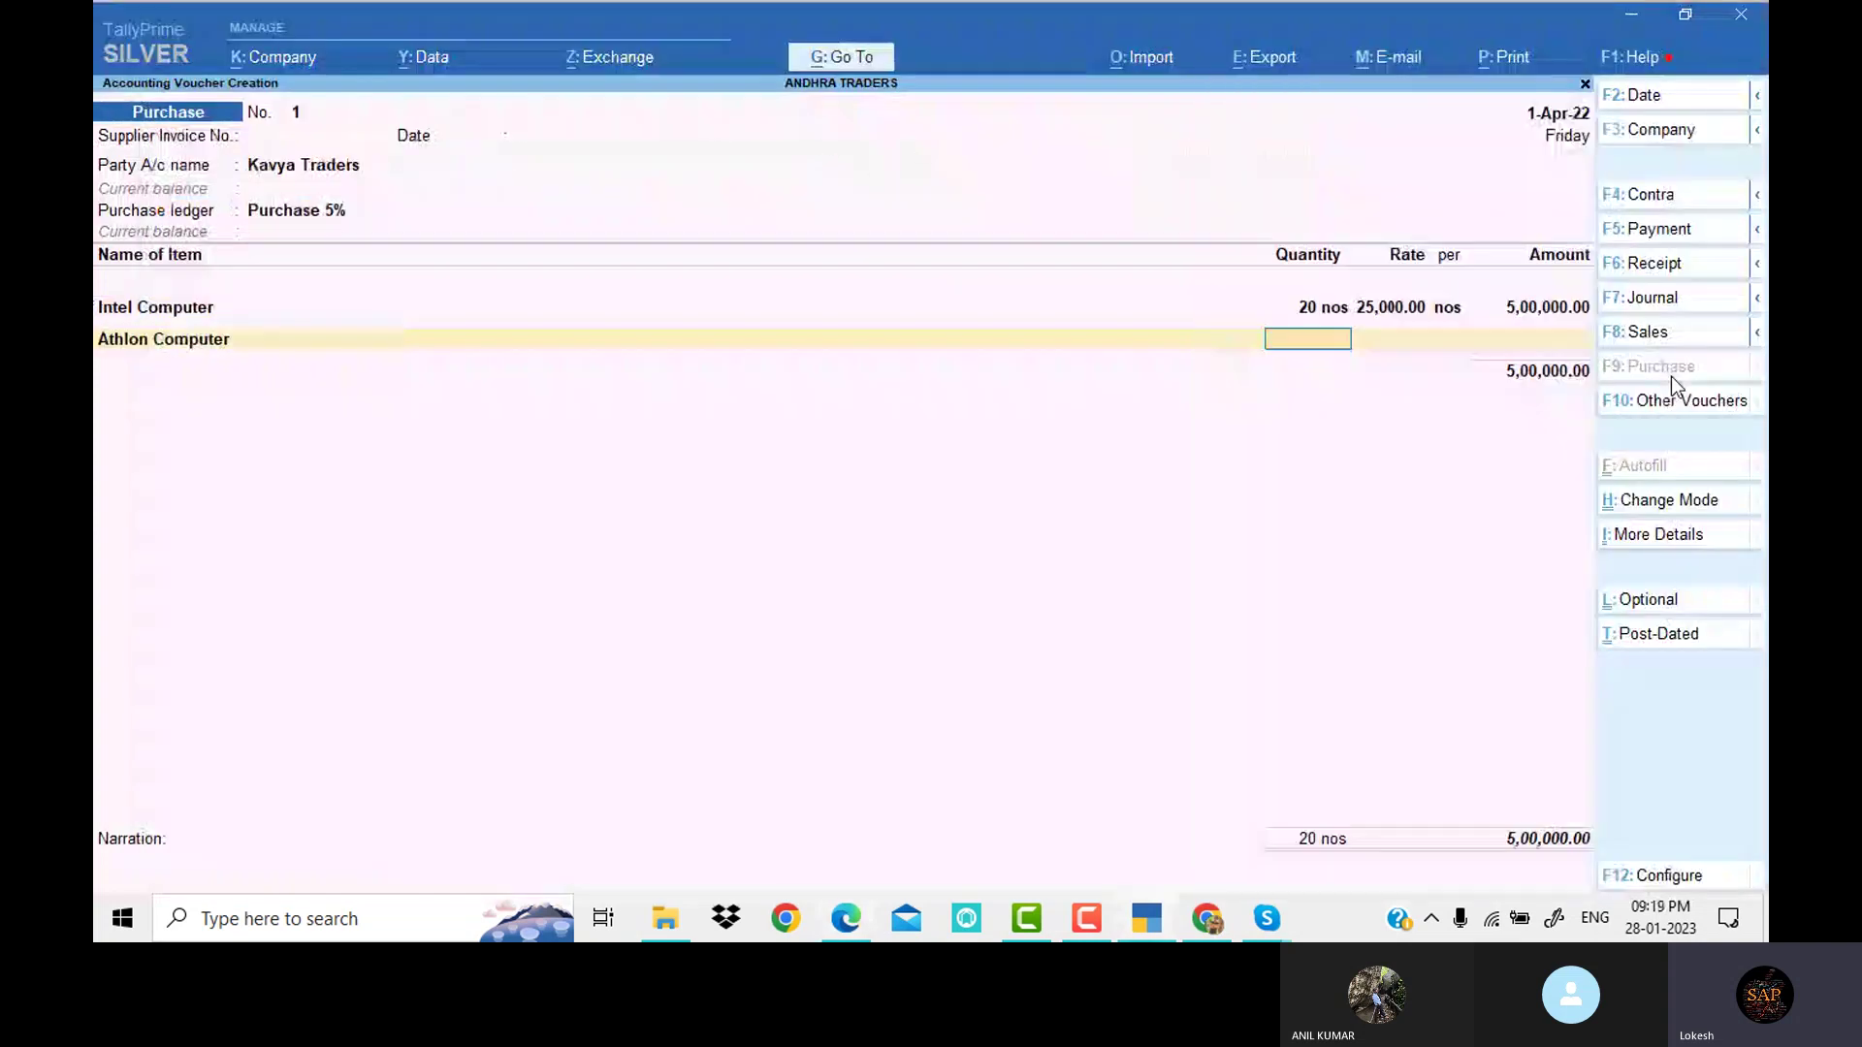
pyautogui.hotkey('alt', 'Tab')
pyautogui.hotkey('alt', 'Tab')
pyautogui.write('15')
pyautogui.press('Return')
pyautogui.write('23000')
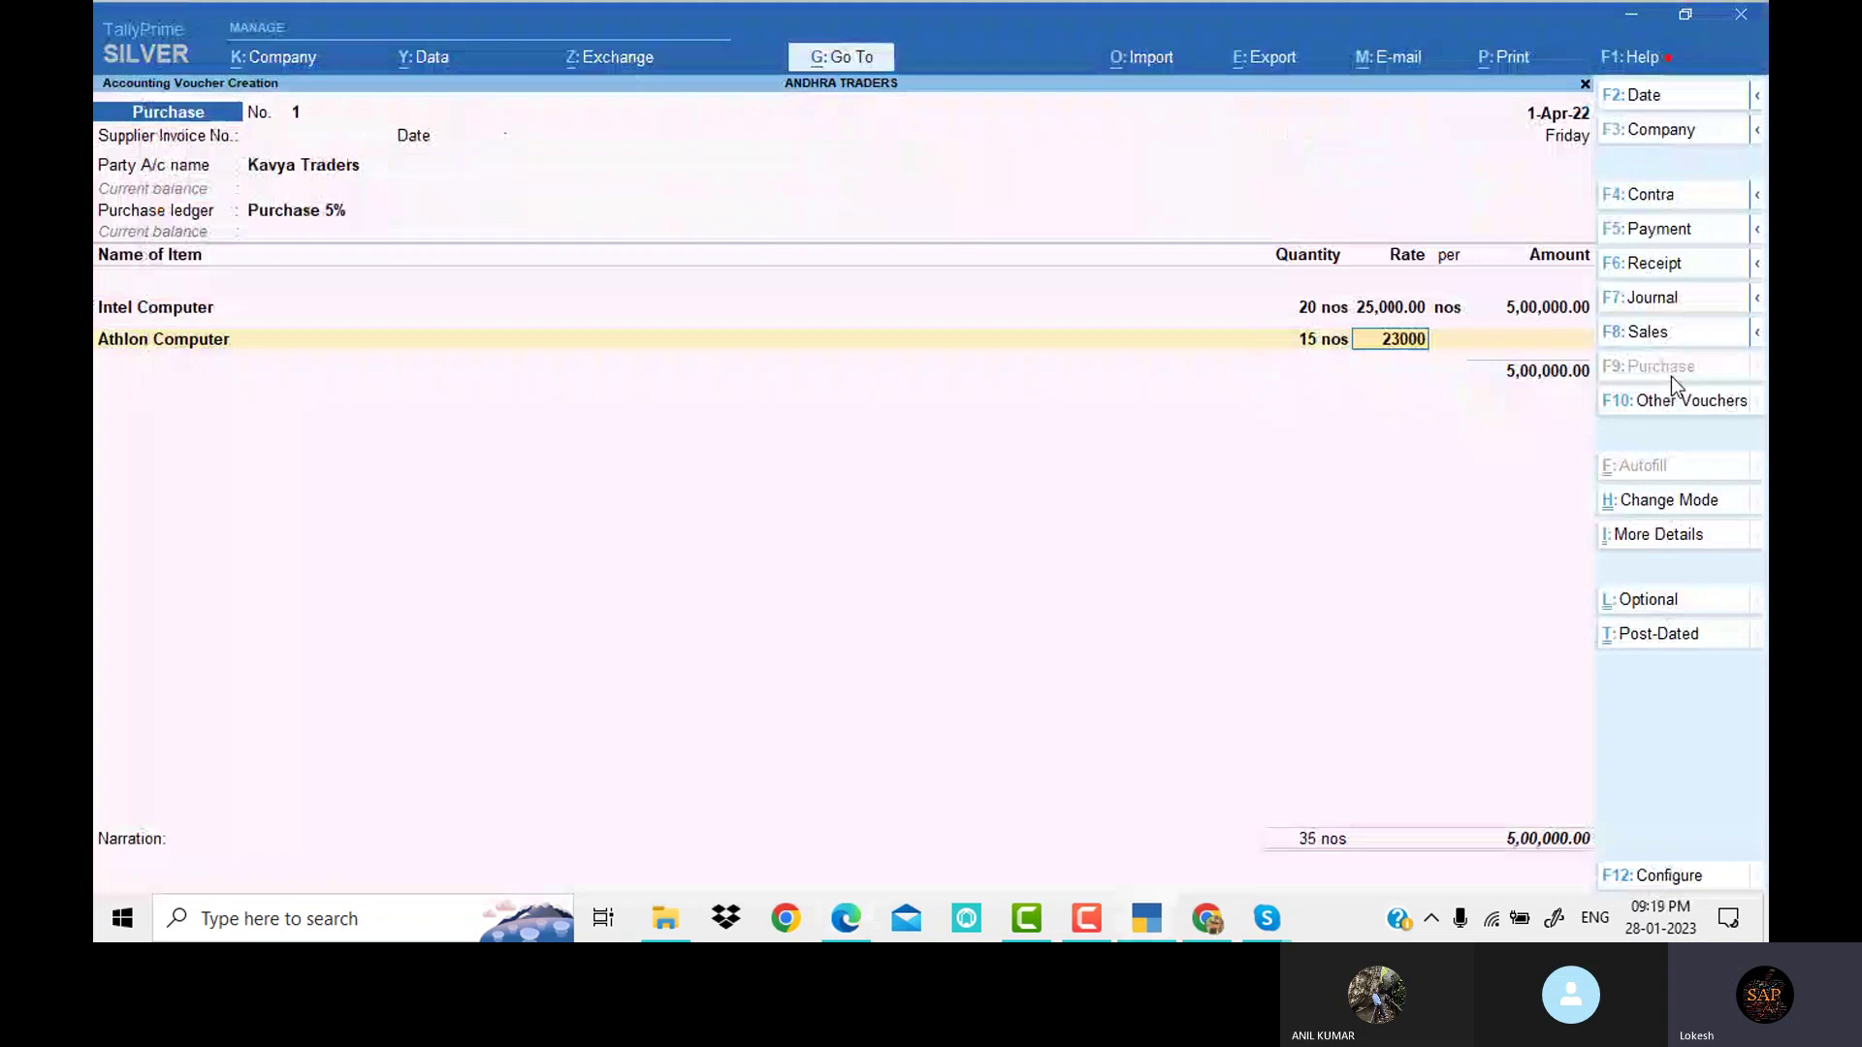
pyautogui.press('Return')
pyautogui.press('Return')
pyautogui.press('Return')
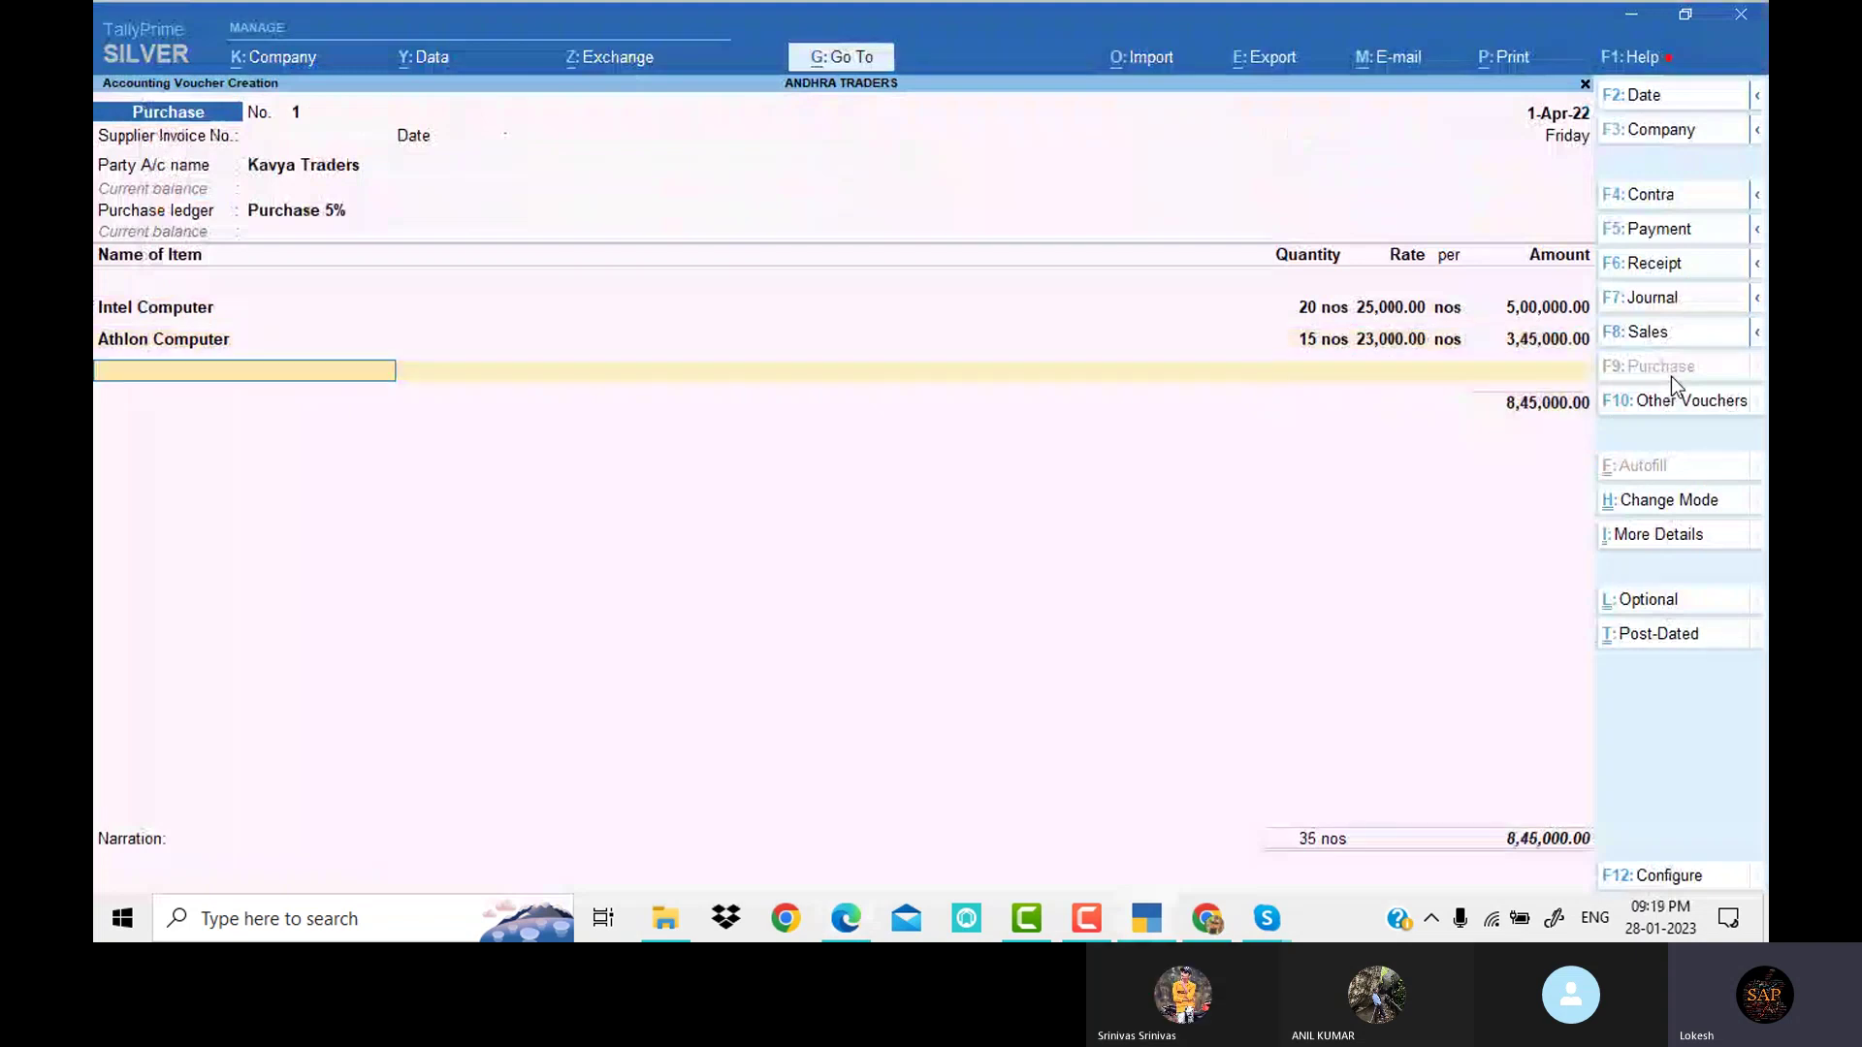
# Apply the Input Vat 5% ledger to the Kavya Traders purchase, leave the narration empty and save the voucher
pyautogui.press('Return')
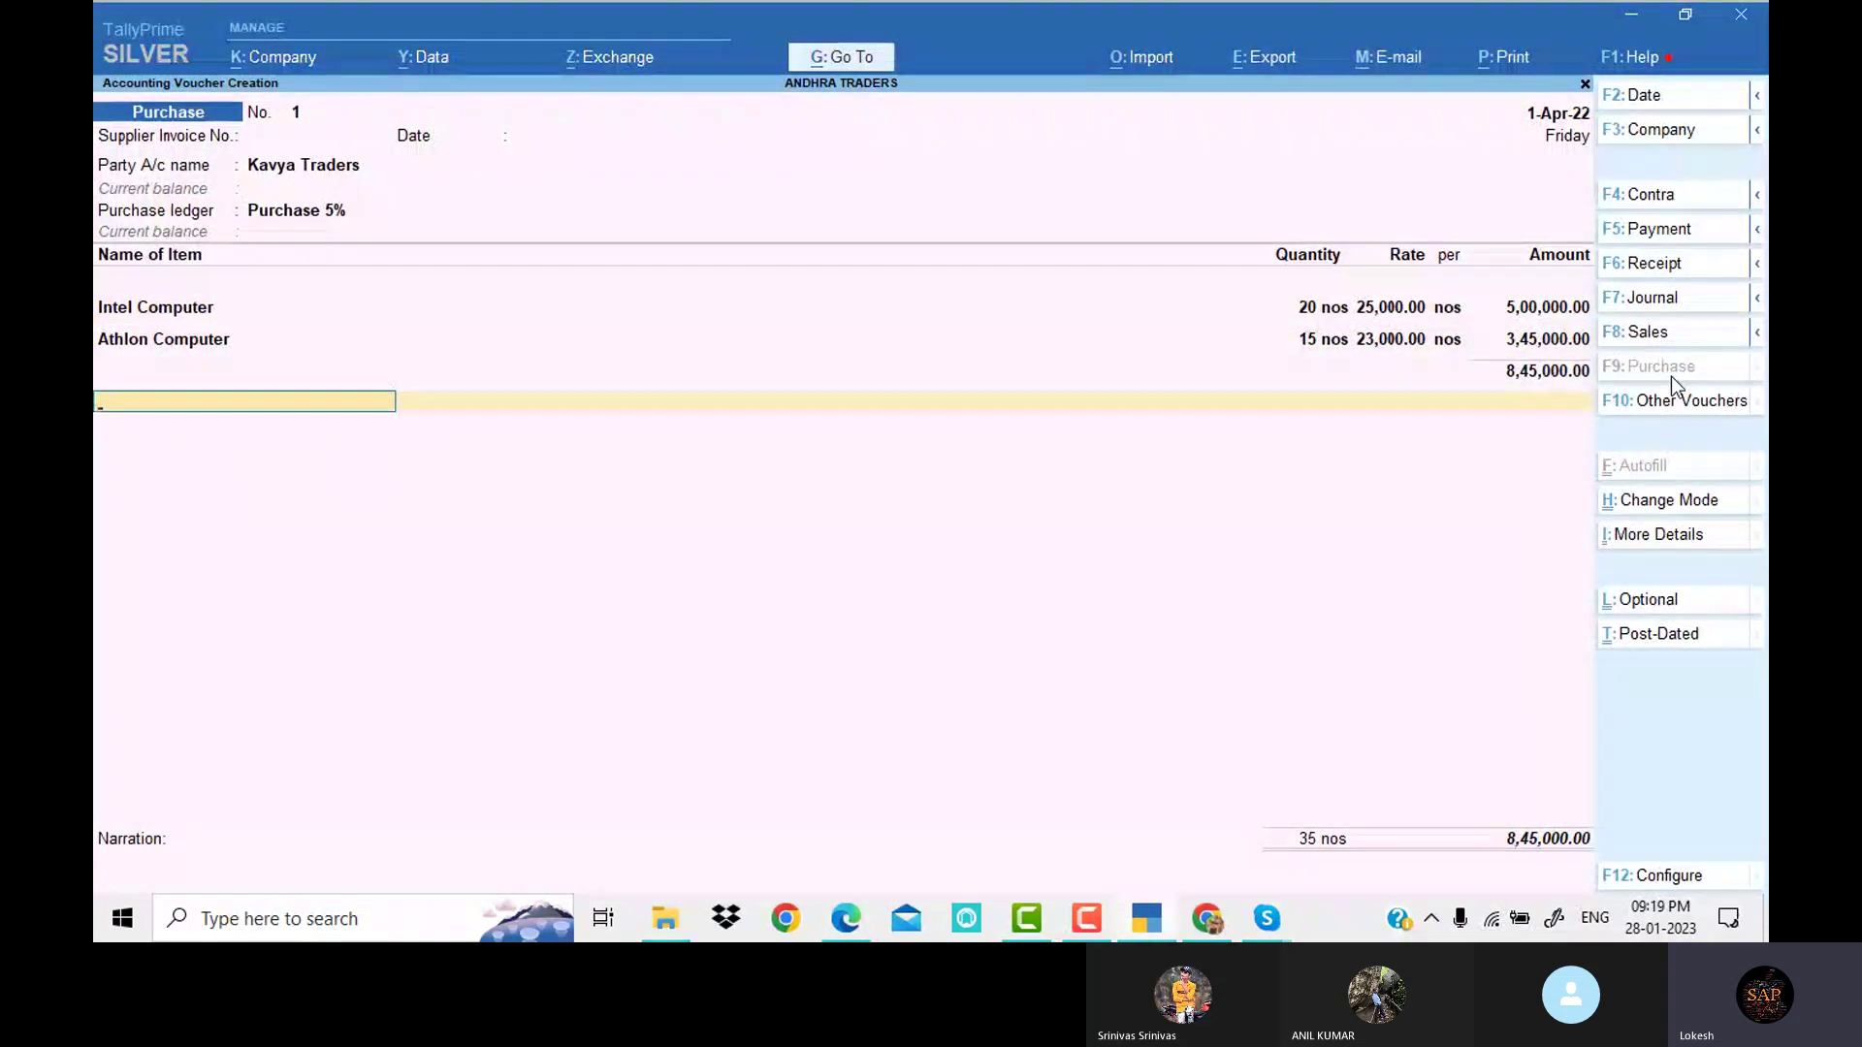
pyautogui.write('I')
pyautogui.press('Return')
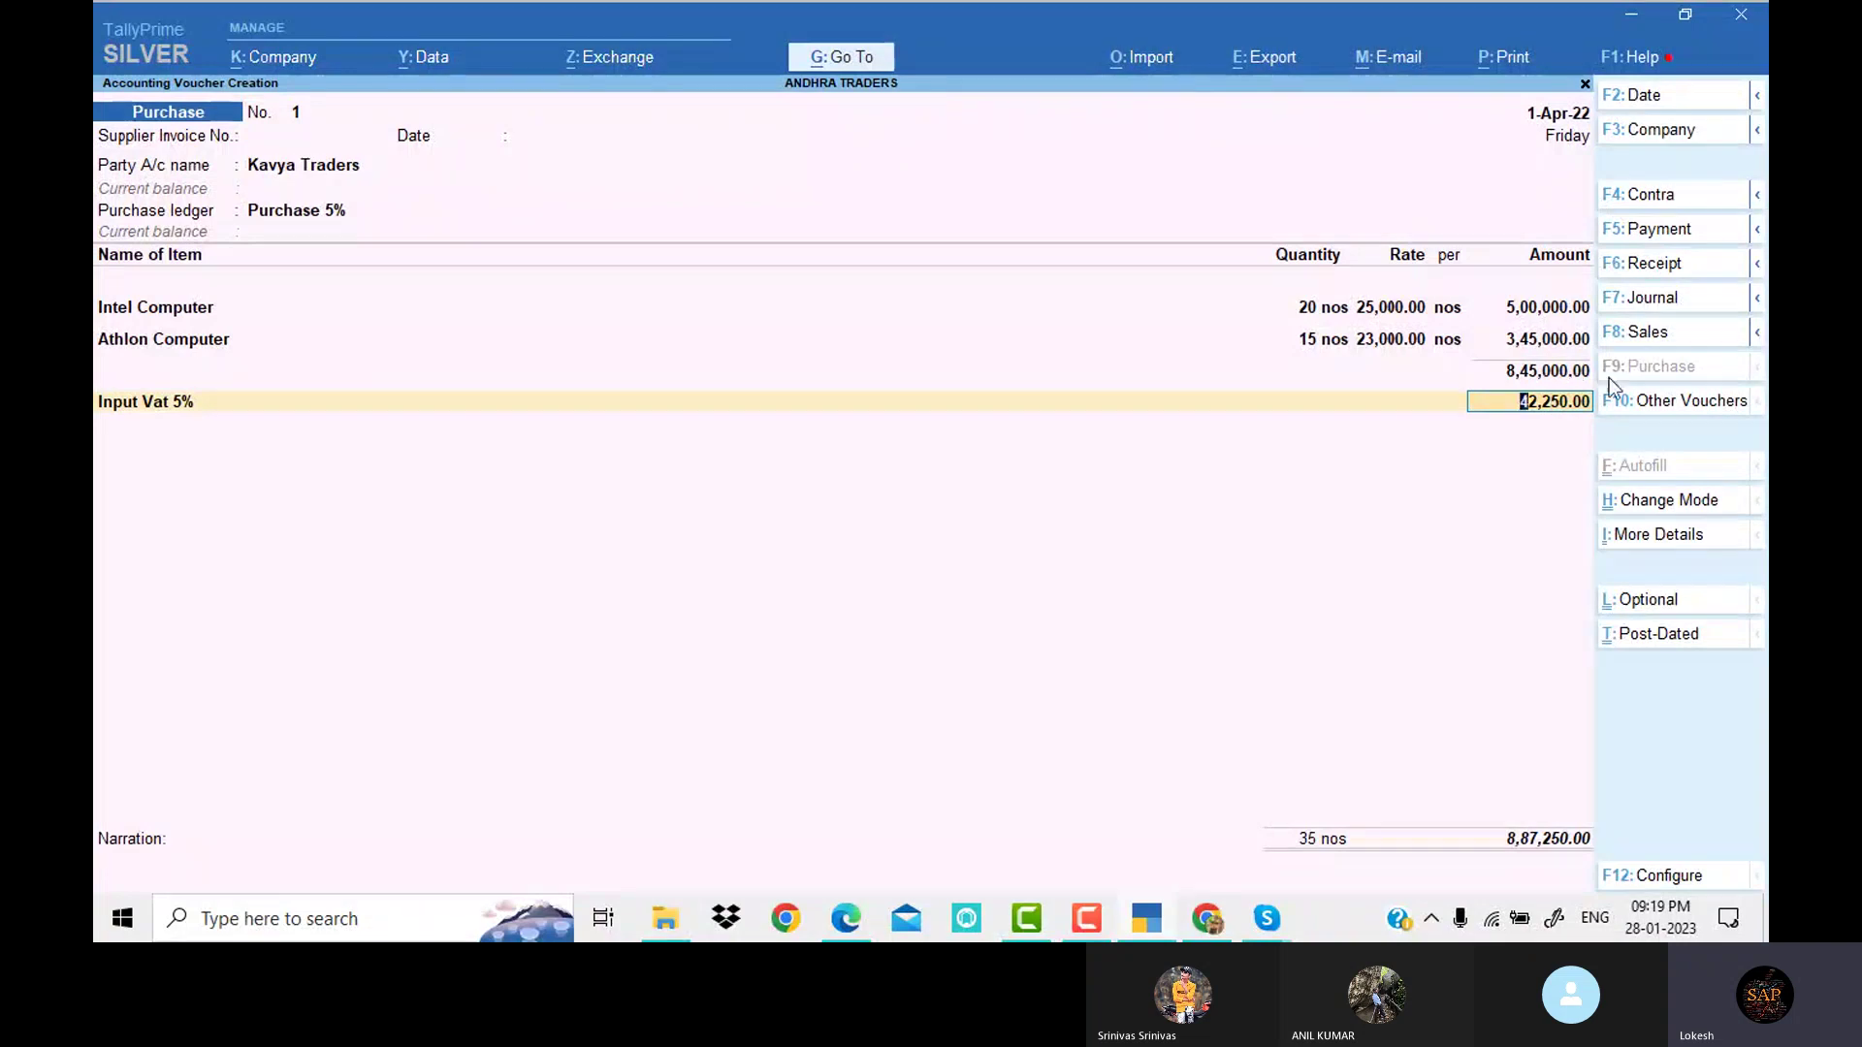
pyautogui.press('Return')
pyautogui.press('Return')
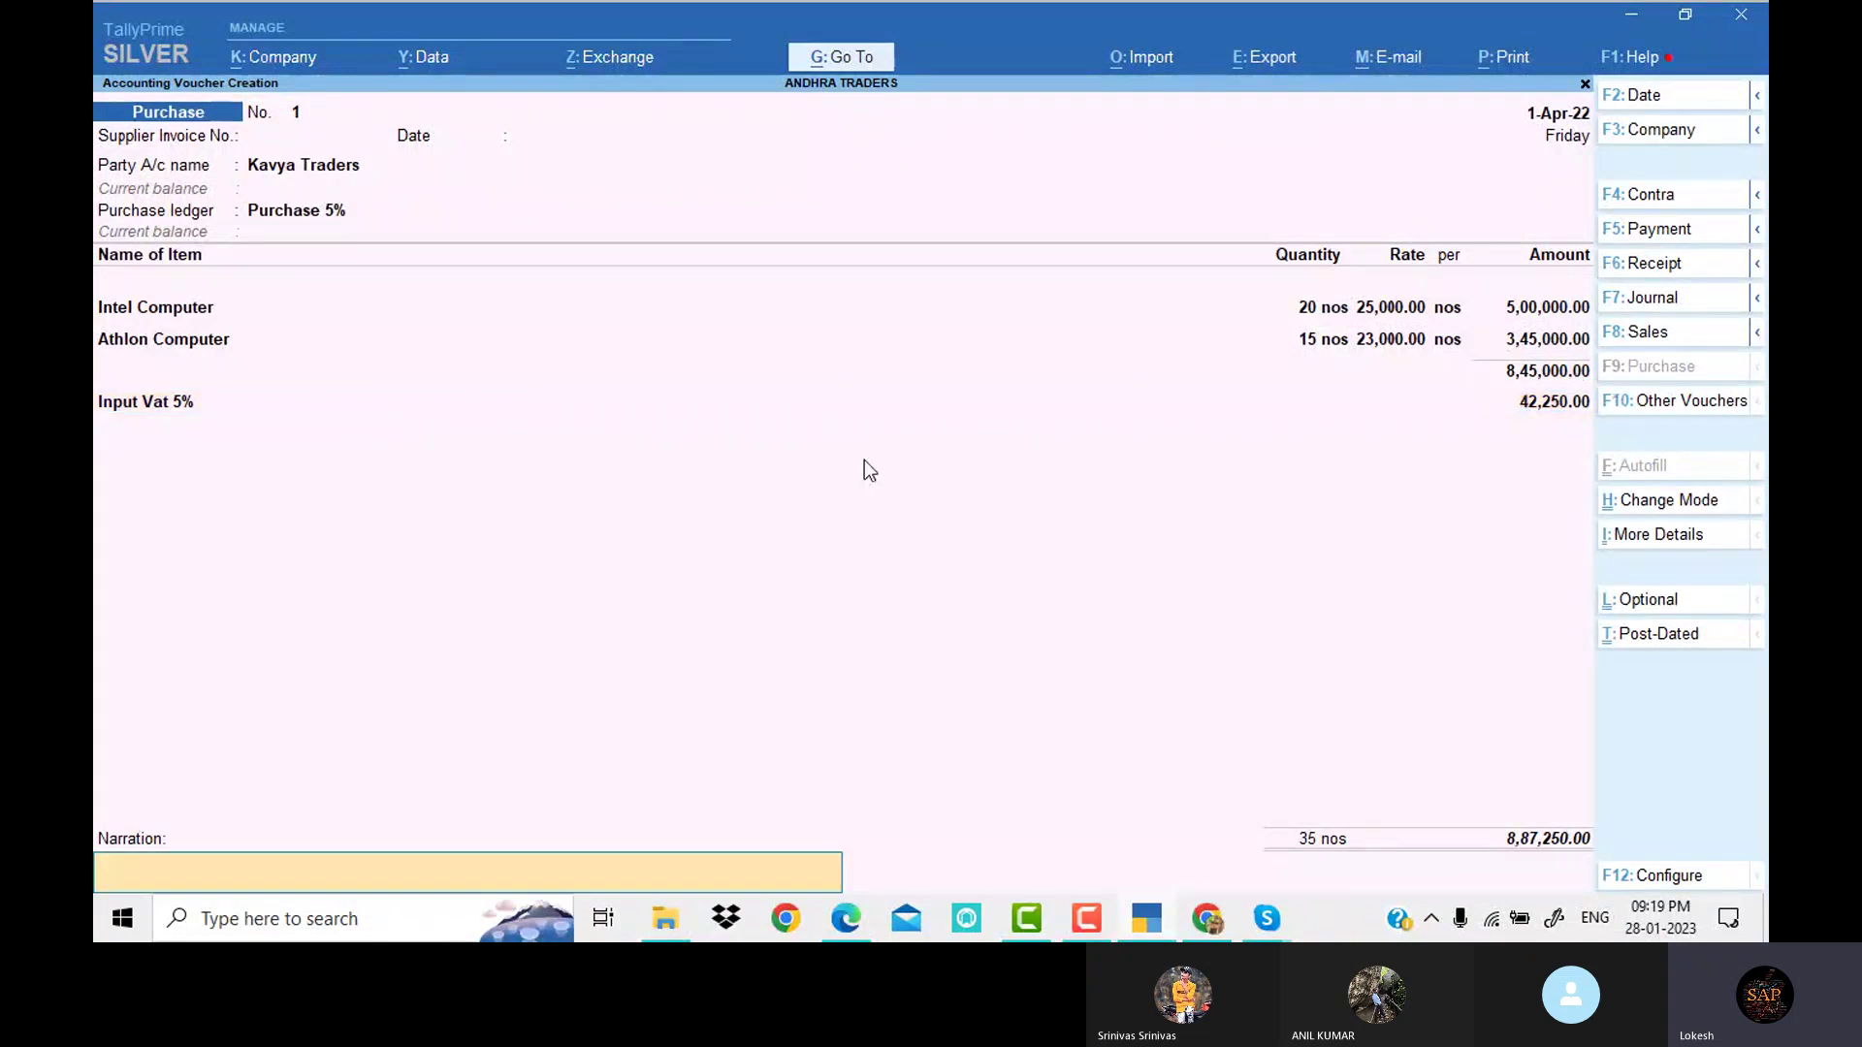
pyautogui.press('Return')
pyautogui.press('Return')
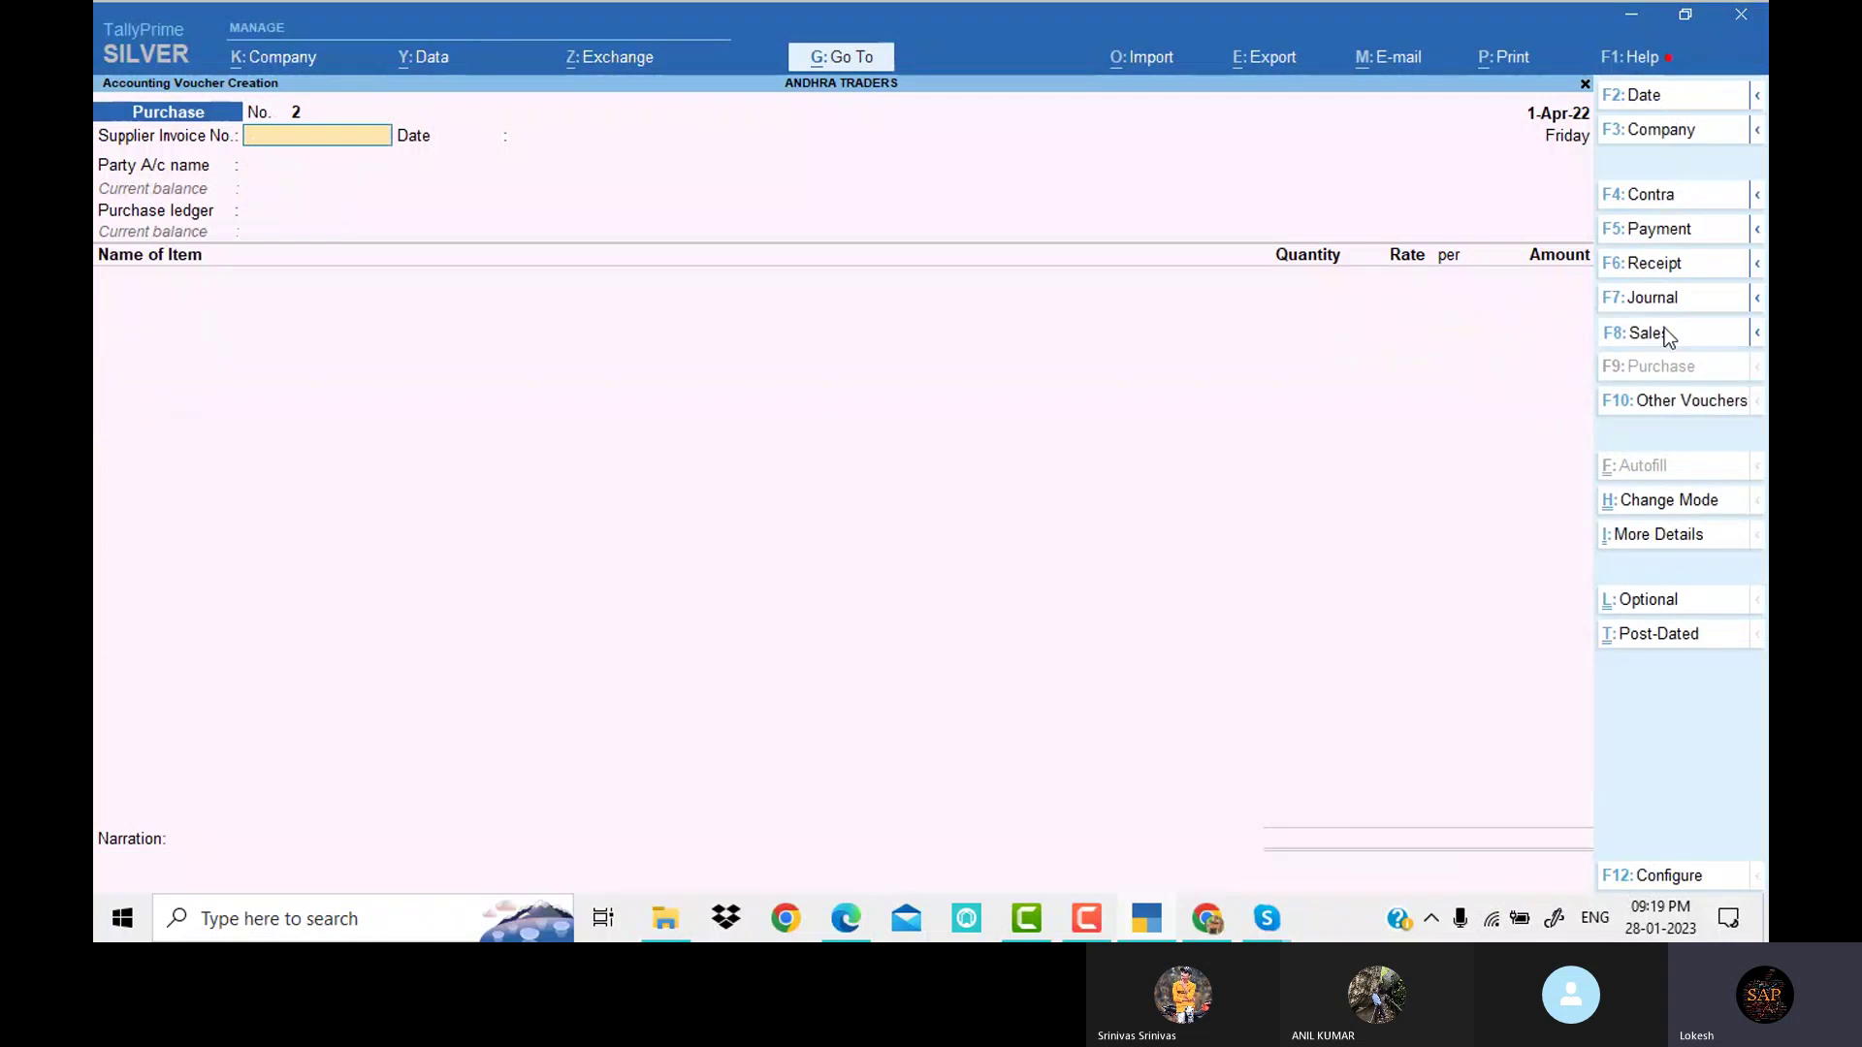
# Start a sales voucher for Komali Merchants, checked in the Edge PDF, using the Sales 5% ledger
pyautogui.click(1646, 333)
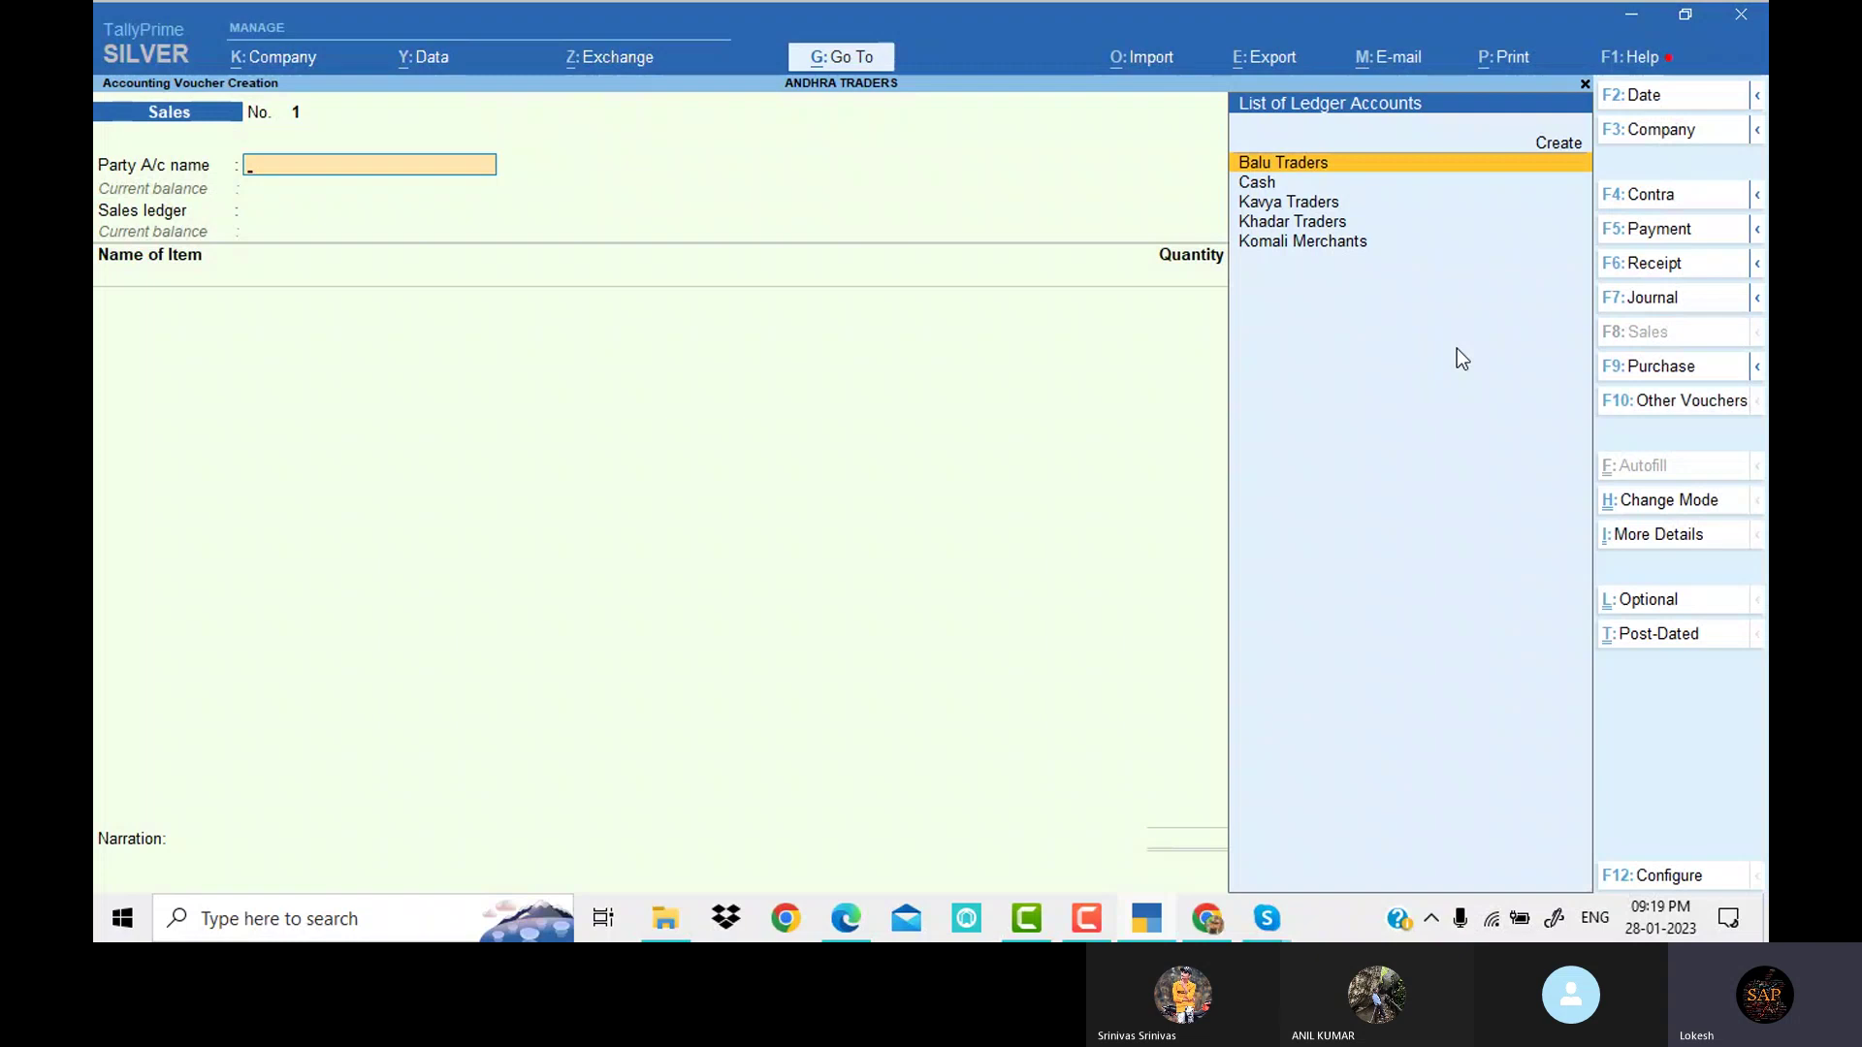
pyautogui.hotkey('alt', 'Tab')
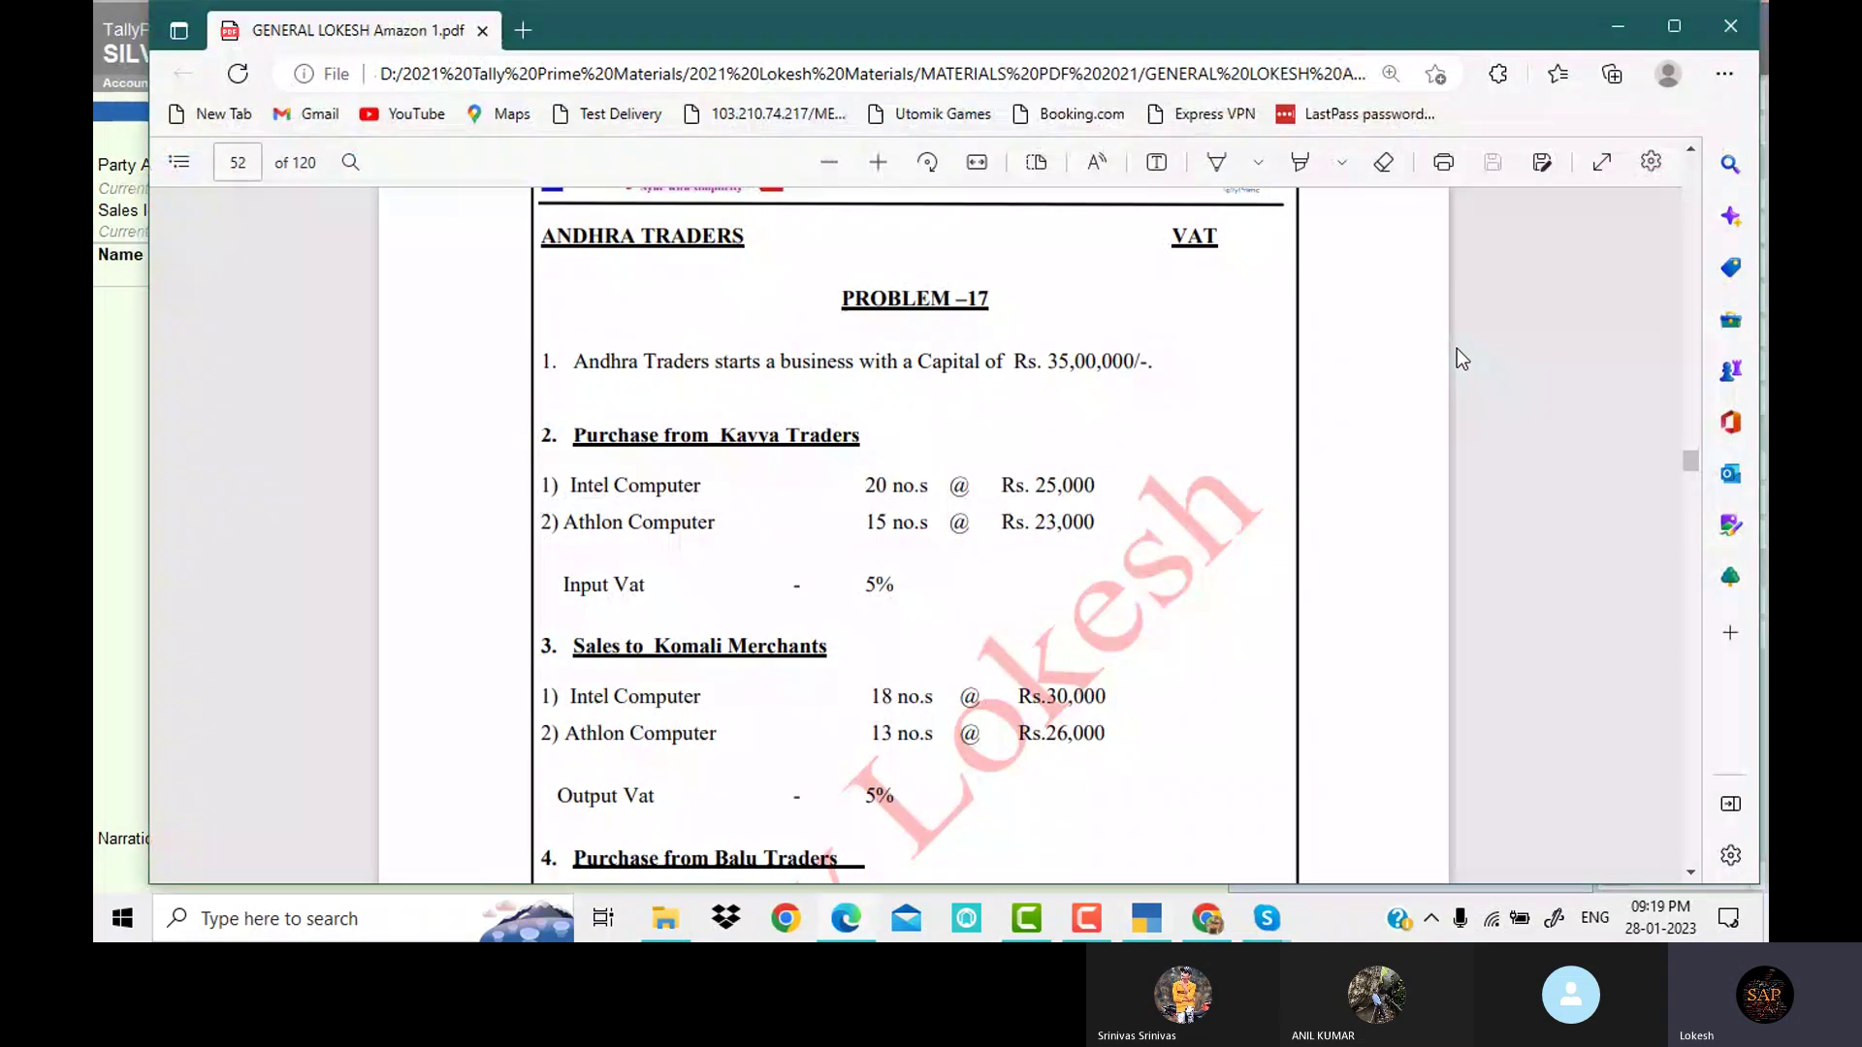
pyautogui.hotkey('alt', 'Tab')
pyautogui.write('K')
pyautogui.press('Down')
pyautogui.press('Down')
pyautogui.press('Return')
pyautogui.hotkey('ctrl', 'a')
pyautogui.hotkey('ctrl', 'a')
pyautogui.press('Return')
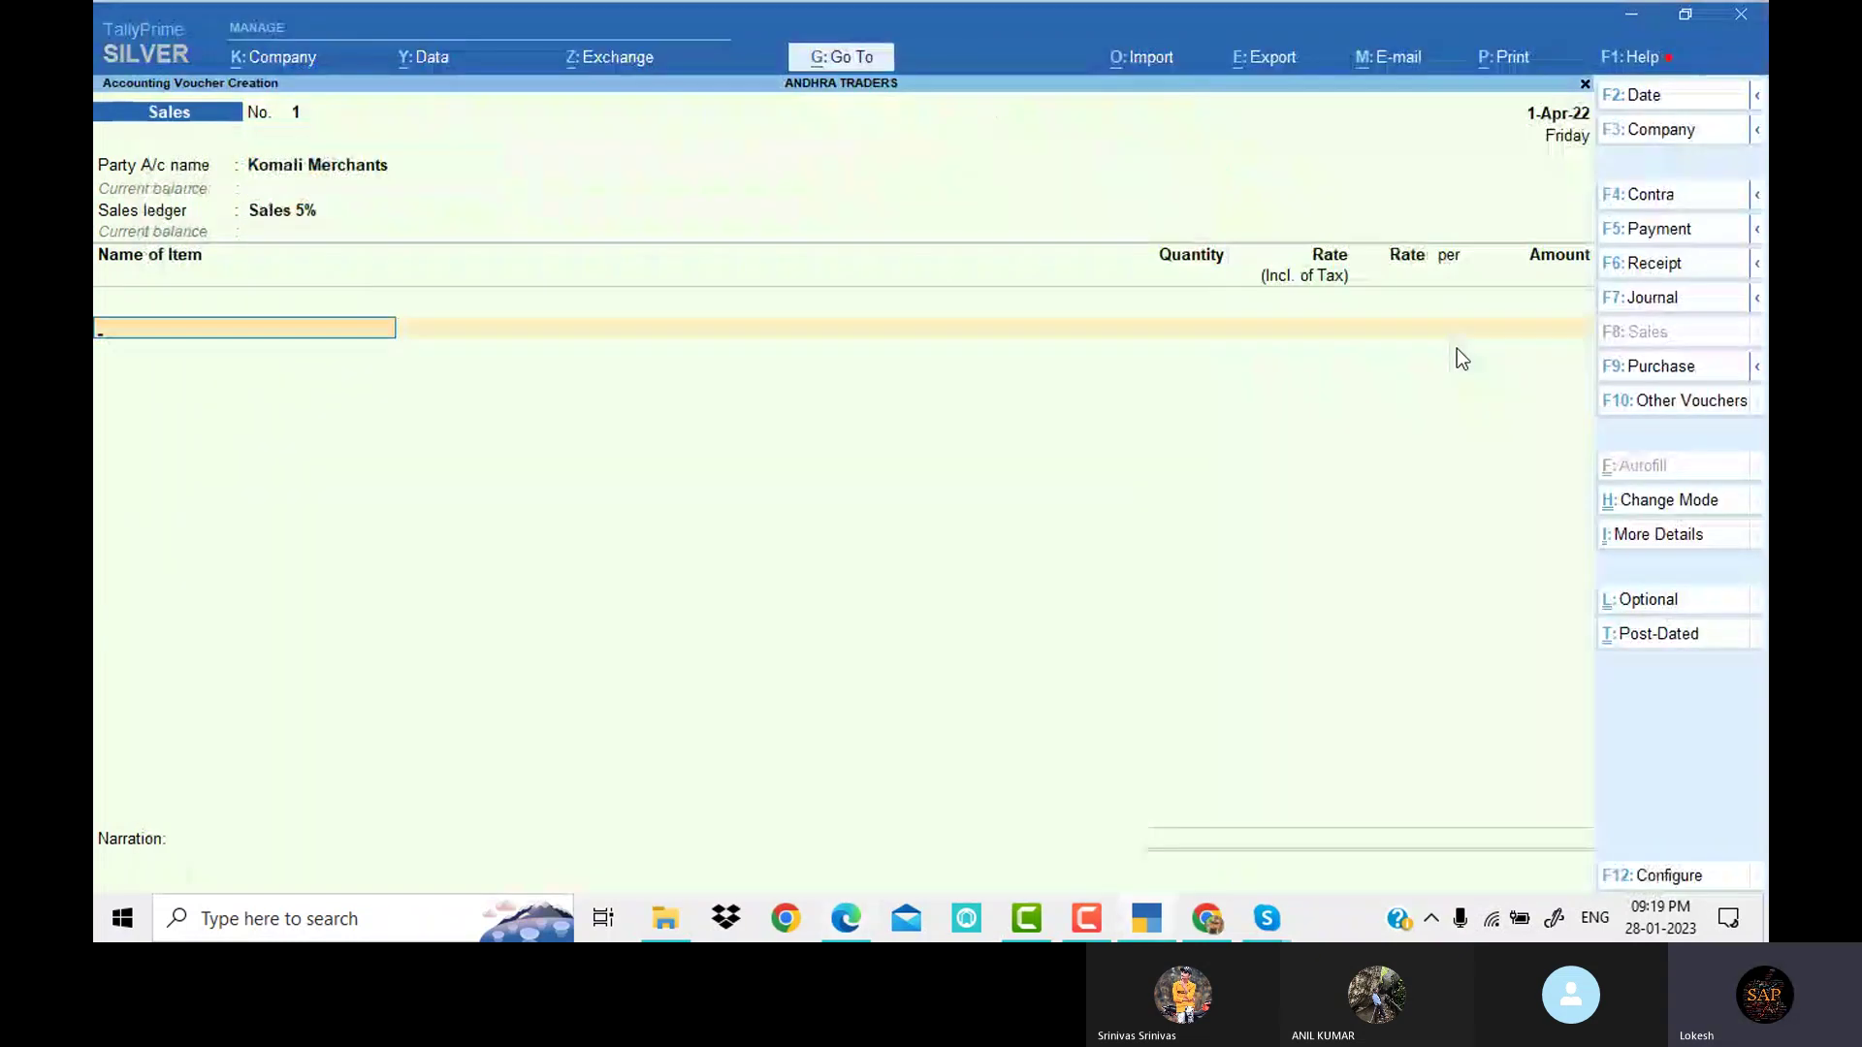
# Configure the sales voucher so that rates inclusive of tax are not provided for stock items
pyautogui.click(1702, 877)
pyautogui.click(1295, 431)
pyautogui.press('n')
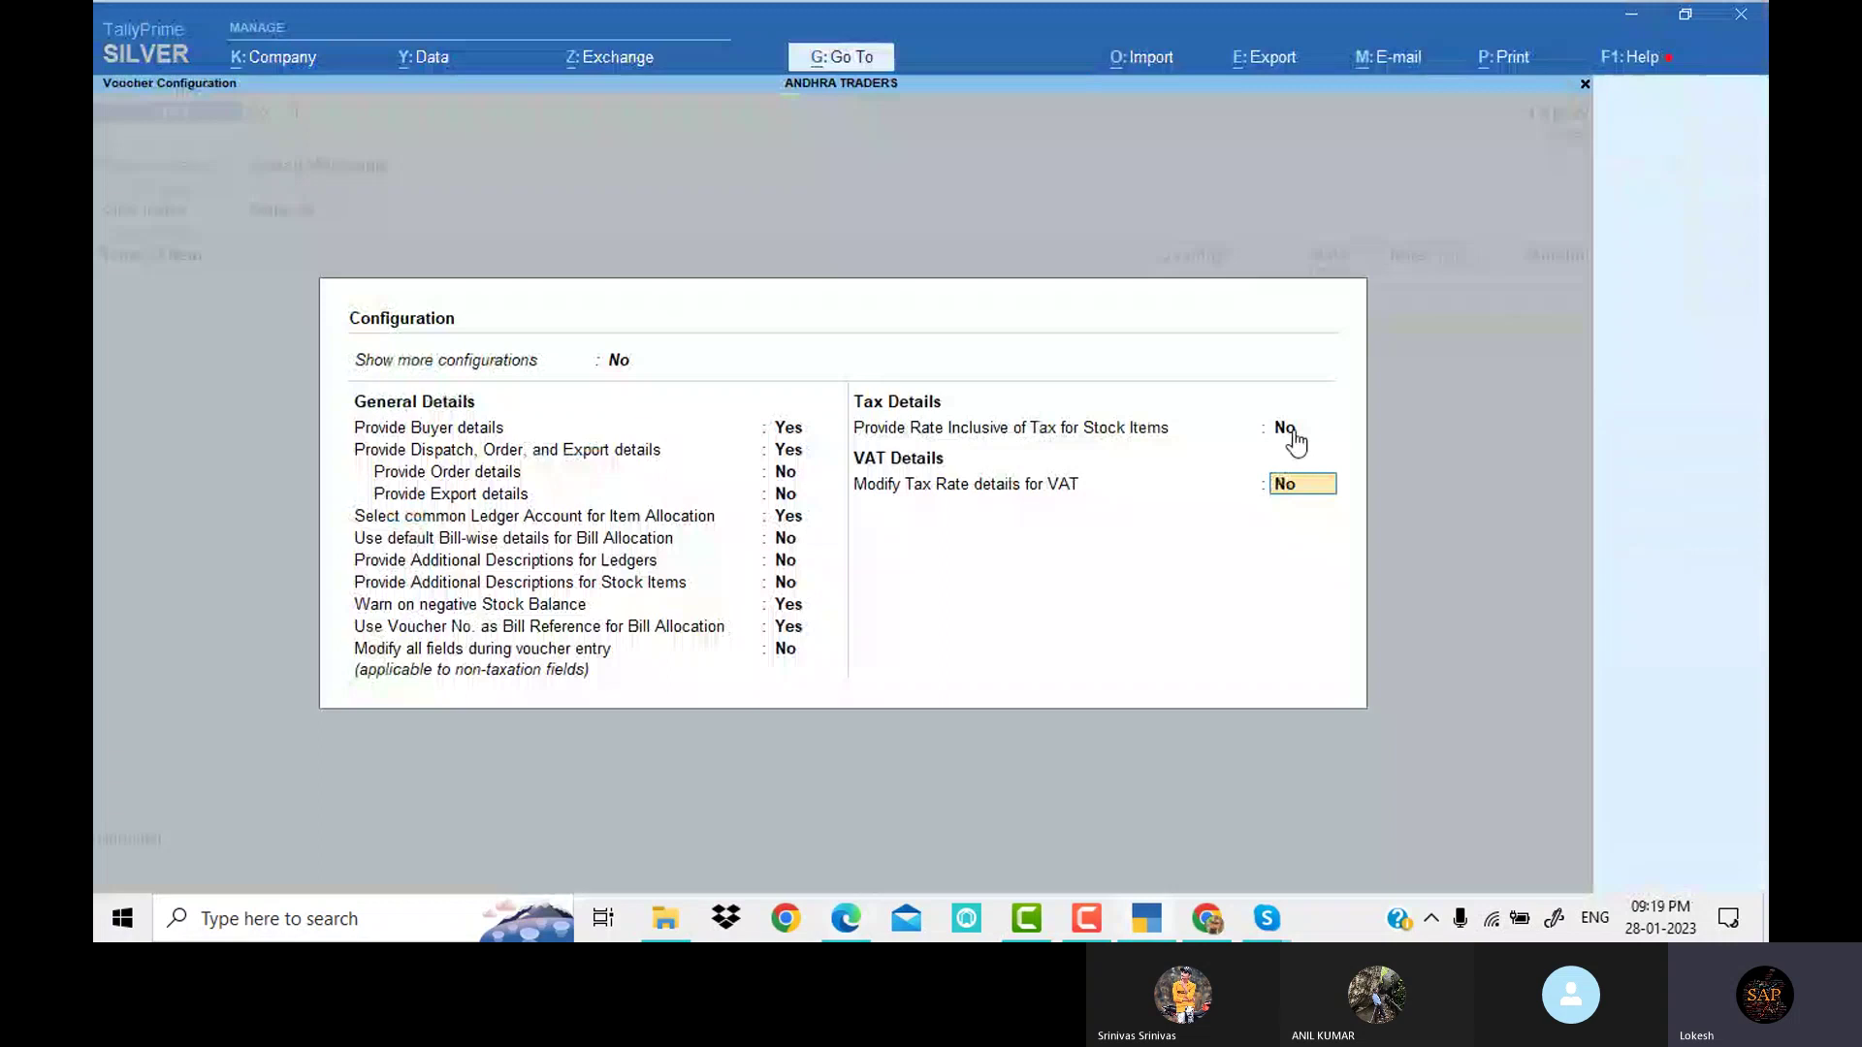
# Add Intel Computer, 18 nos at 30000, and Athlon Computer, 13 nos at 26000, to the sales voucher, checking the Edge PDF
pyautogui.hotkey('alt', 'Tab')
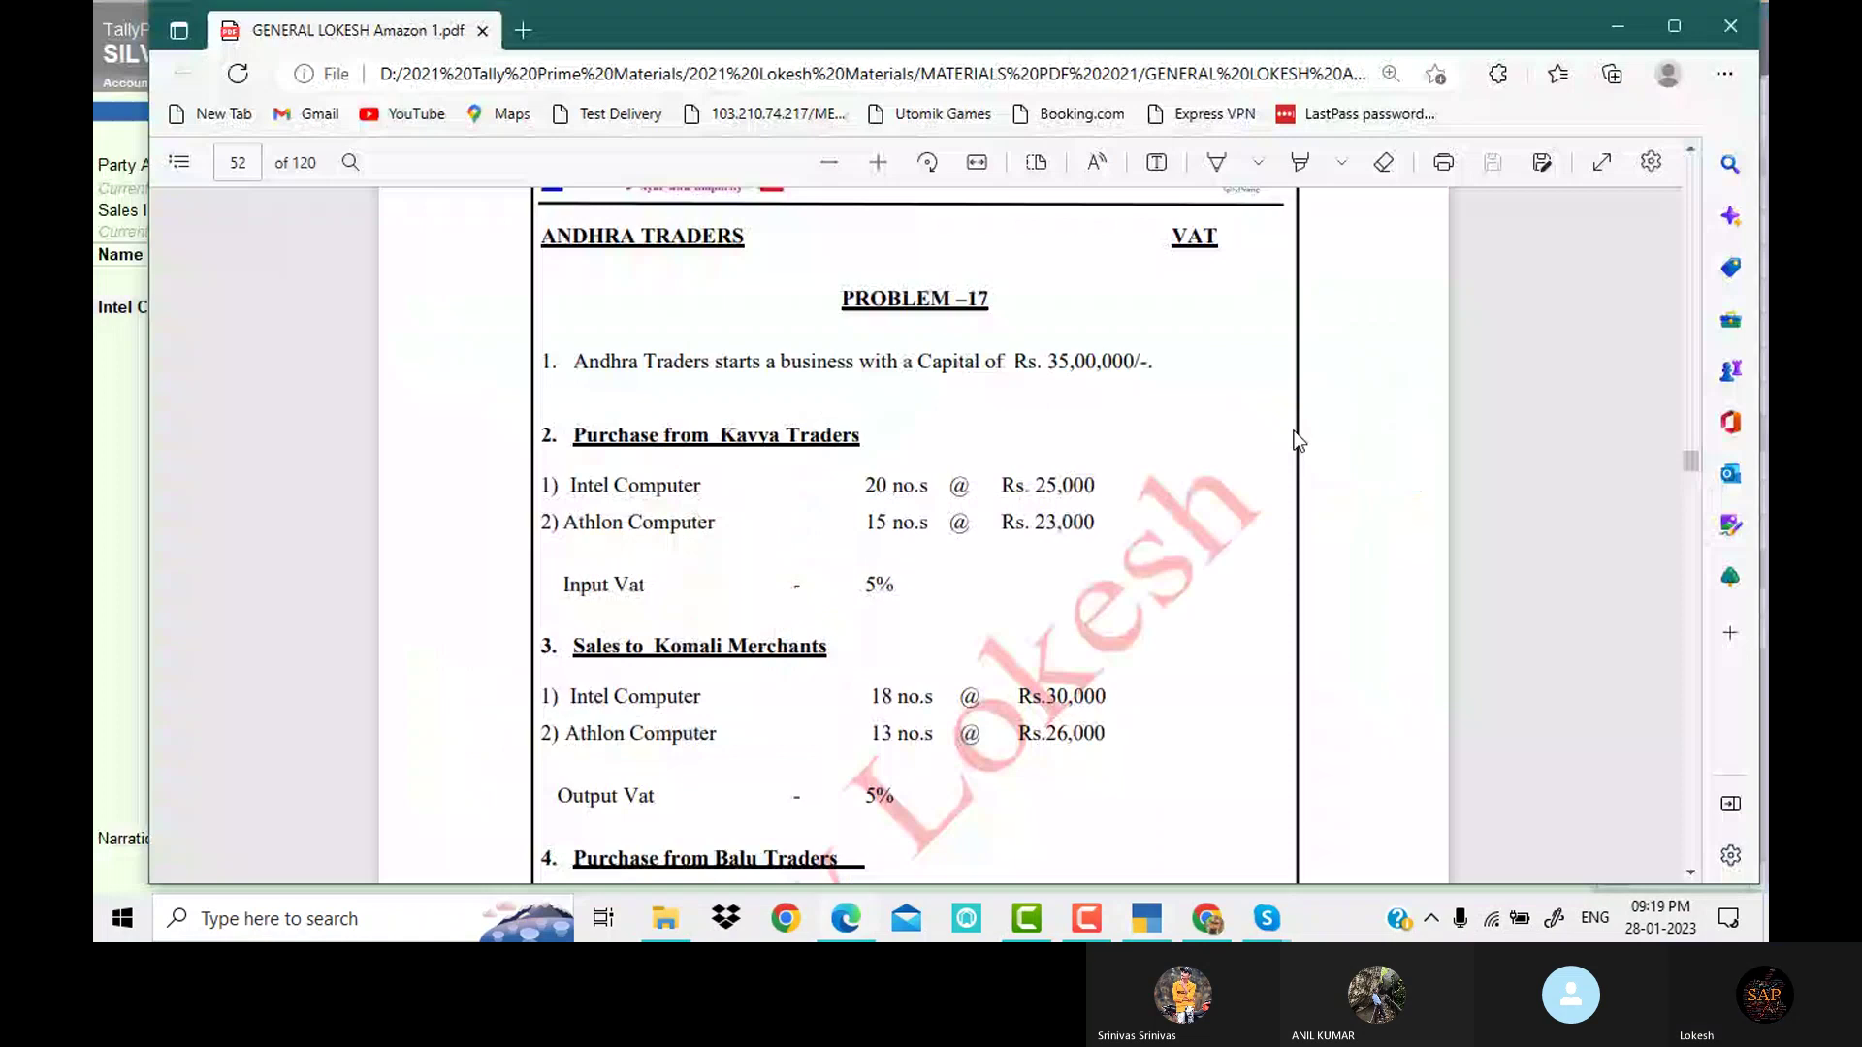
pyautogui.hotkey('alt', 'Tab')
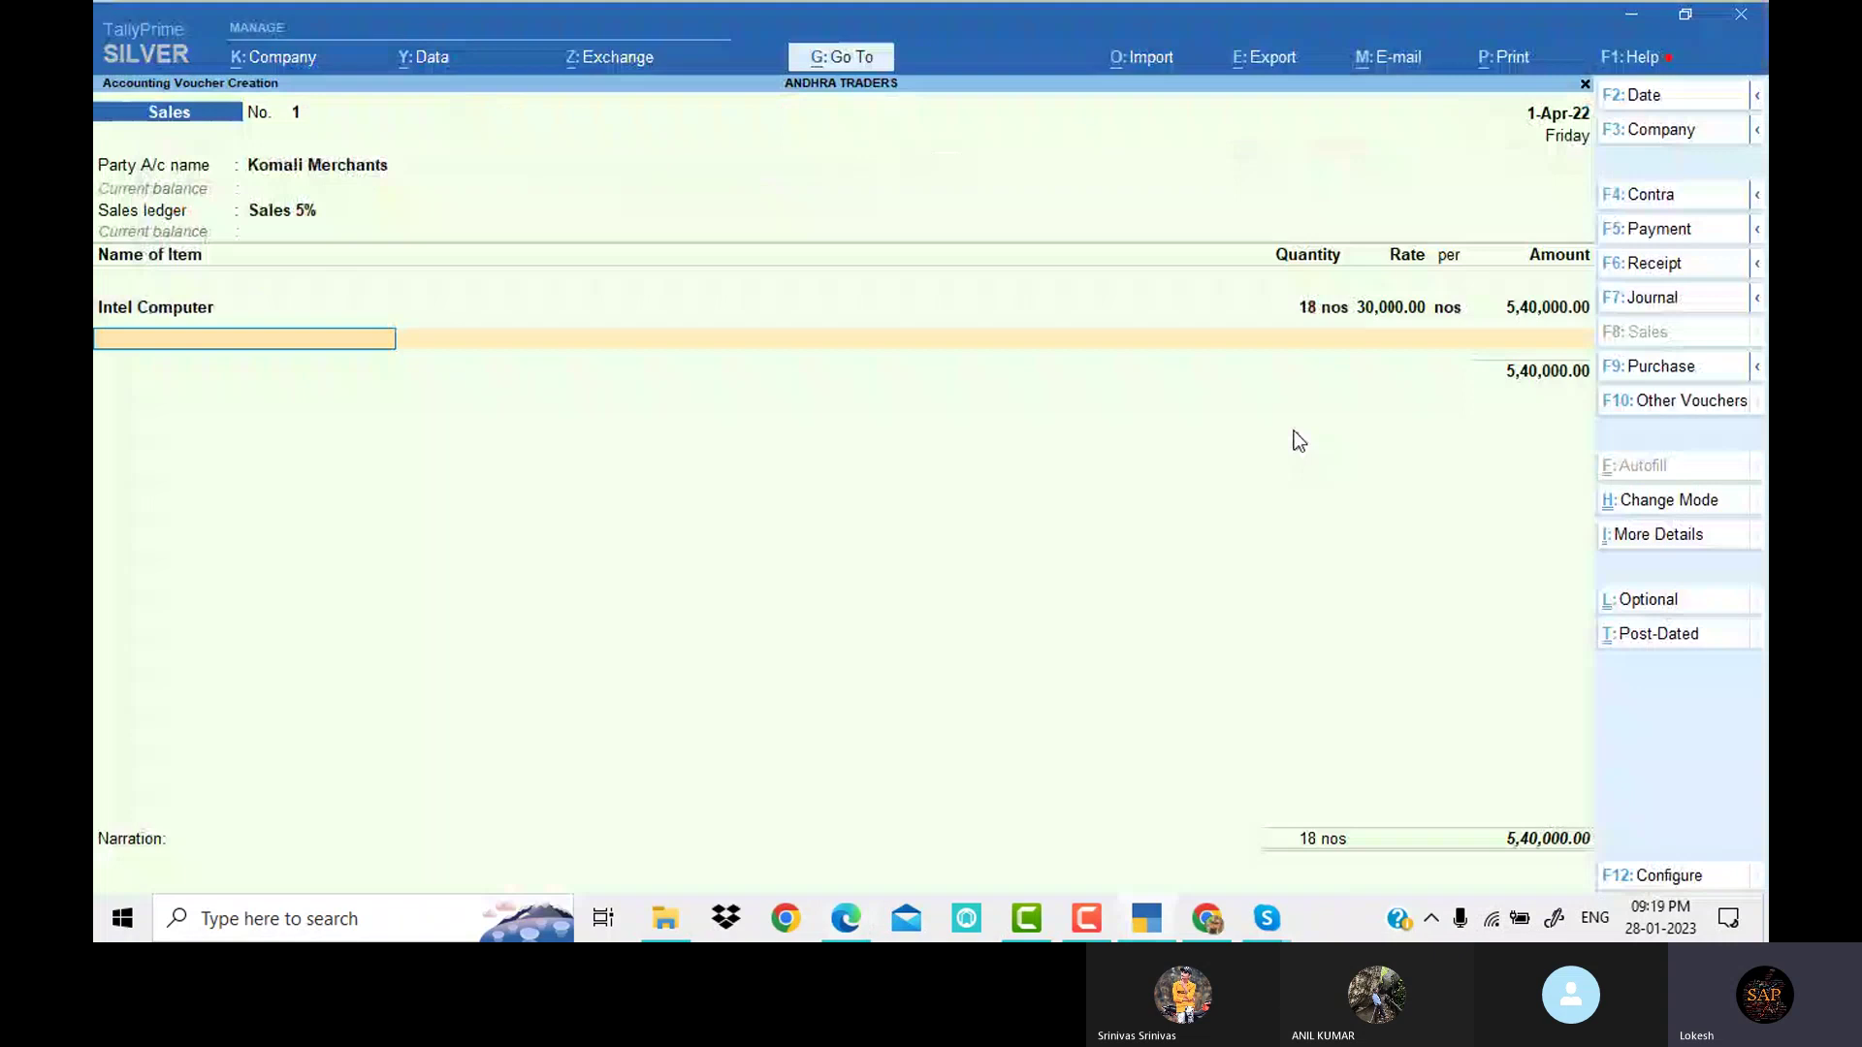
pyautogui.write('Athlon Computer')
pyautogui.press('Return')
pyautogui.write('13')
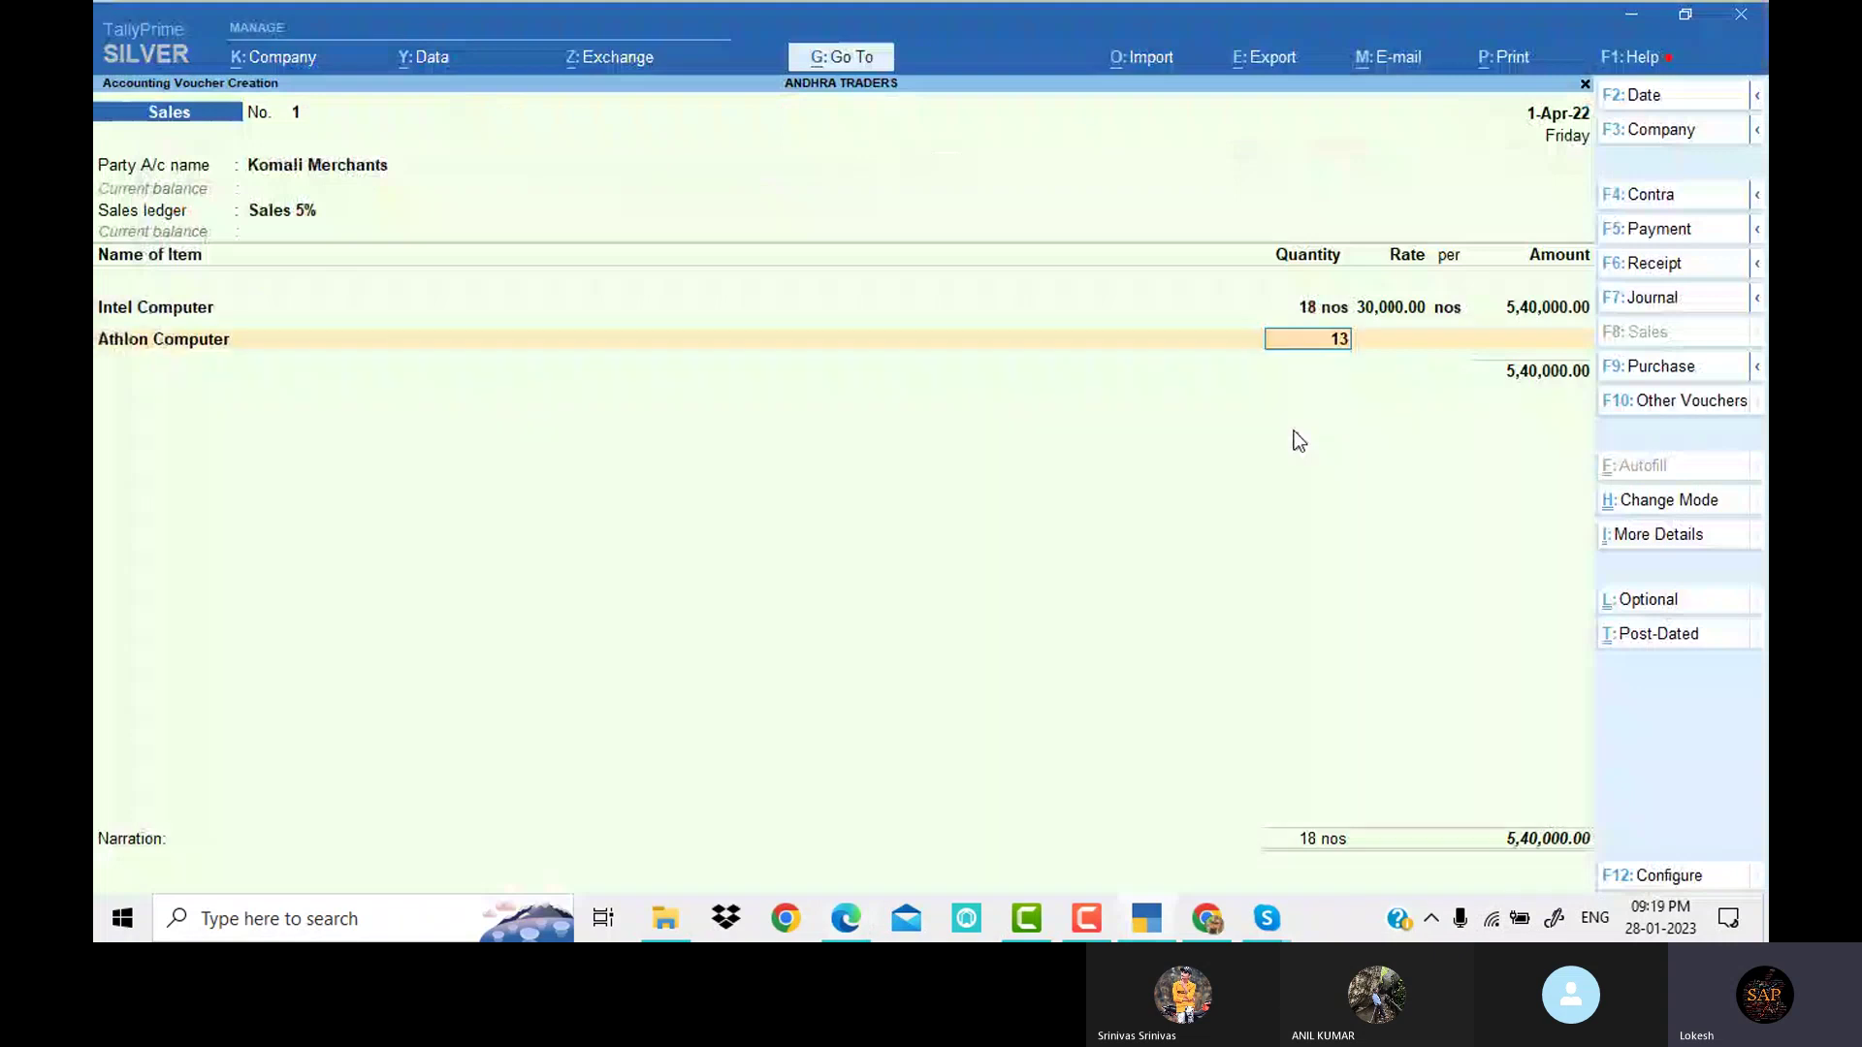
pyautogui.press('Return')
pyautogui.write('26000')
pyautogui.press('Return')
pyautogui.press('Return')
pyautogui.press('Return')
# Apply the Output Vat 5% ledger to the Komali Merchants sale, leave the narration empty and save the voucher
pyautogui.press('Return')
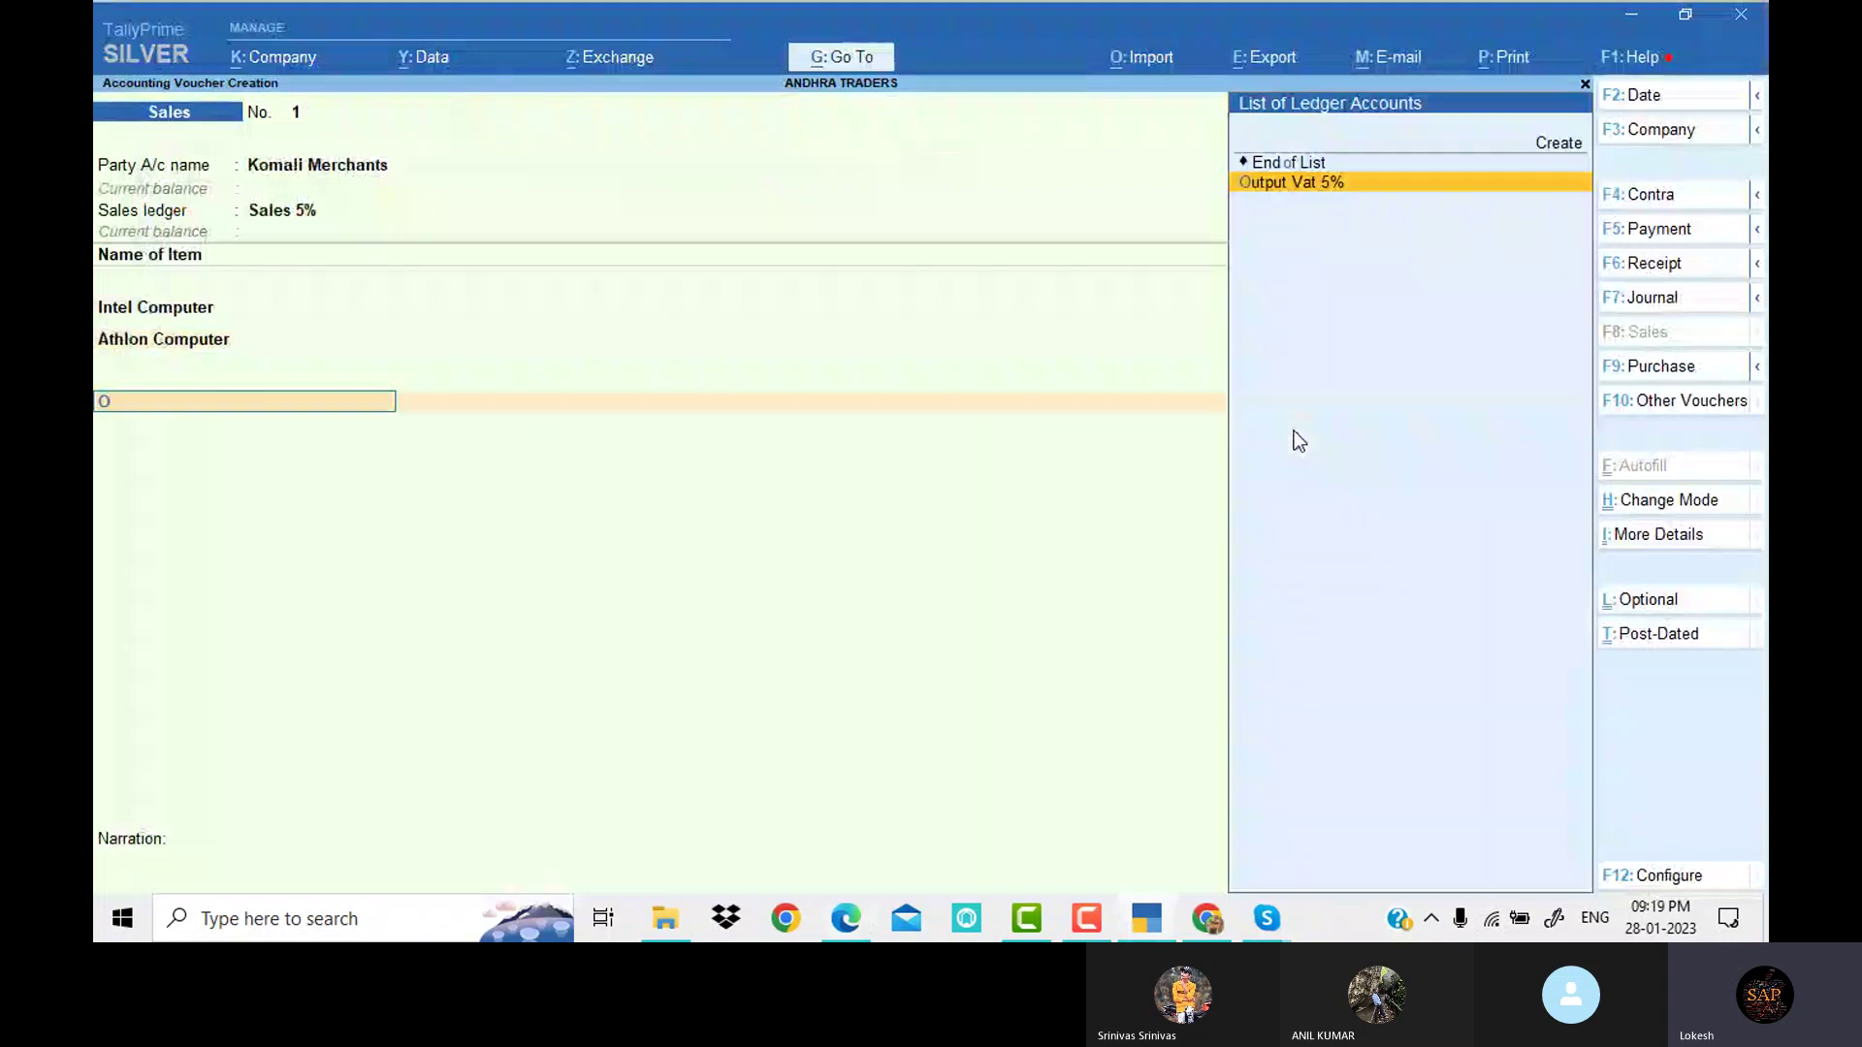
pyautogui.press('Return')
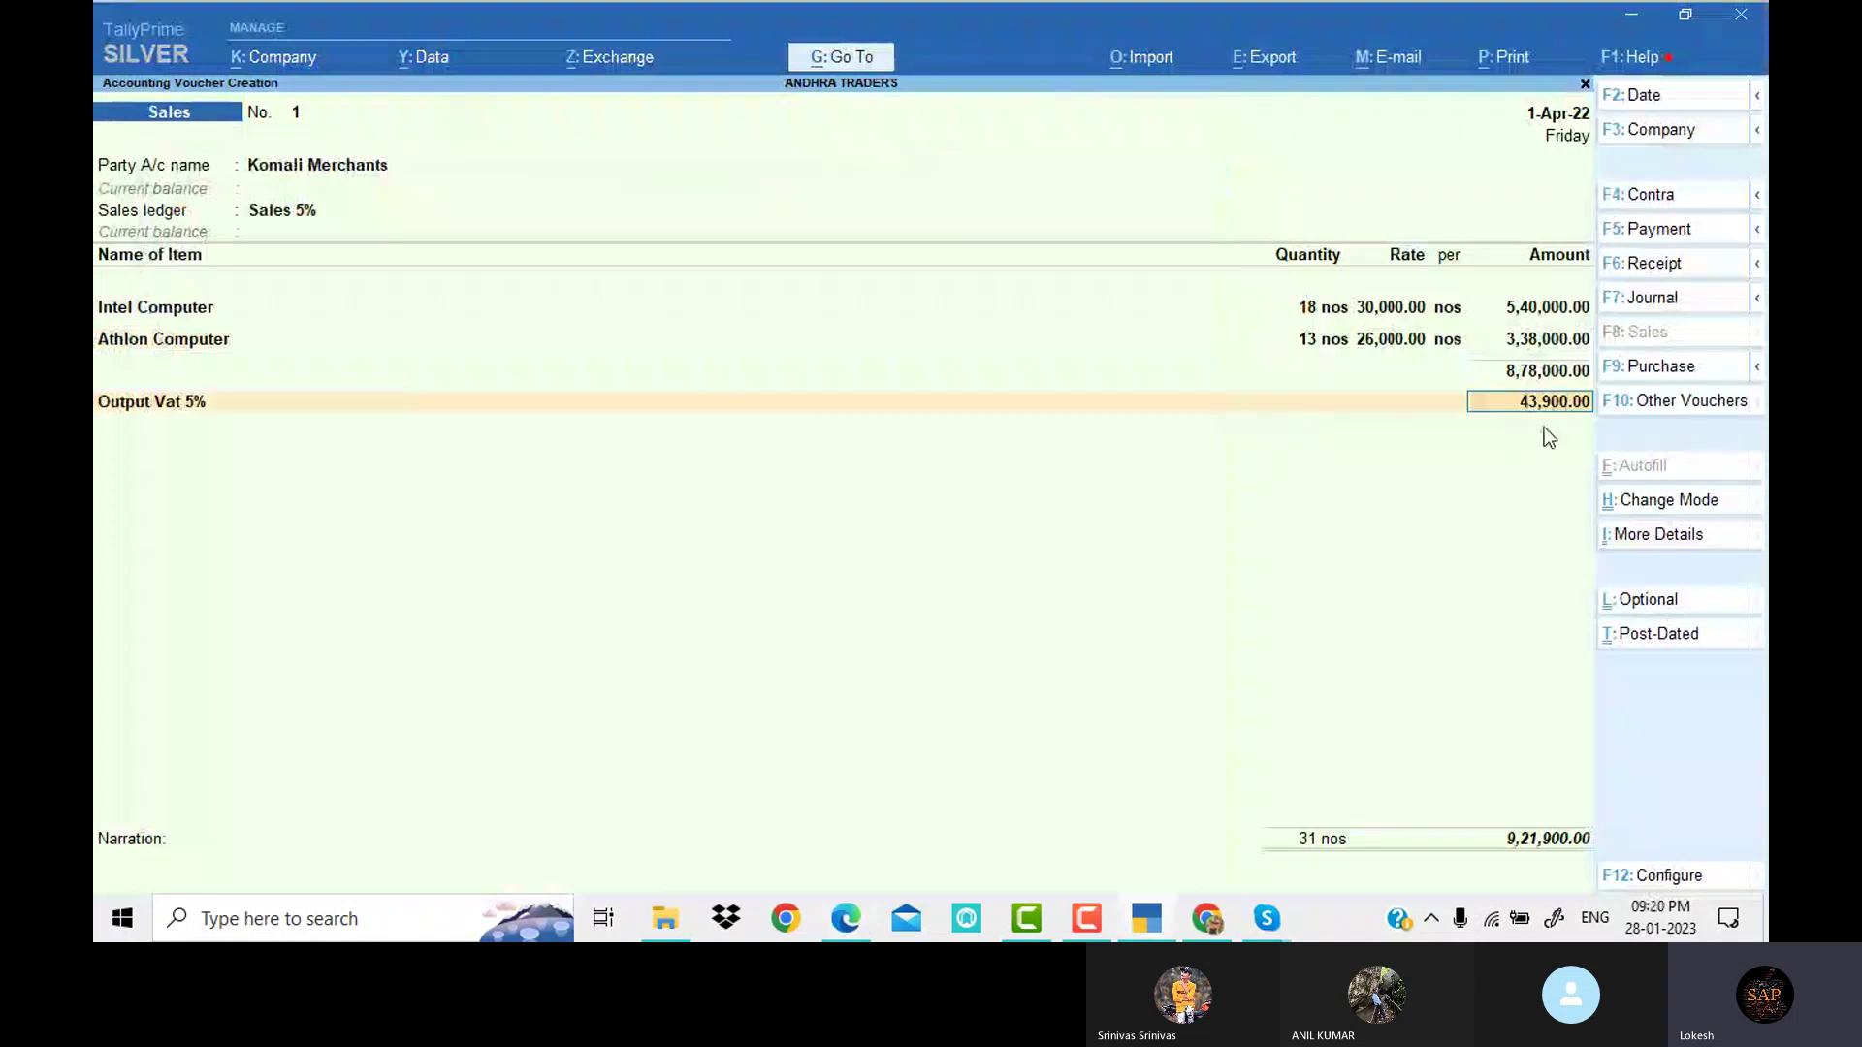
pyautogui.press('Return')
pyautogui.press('Return')
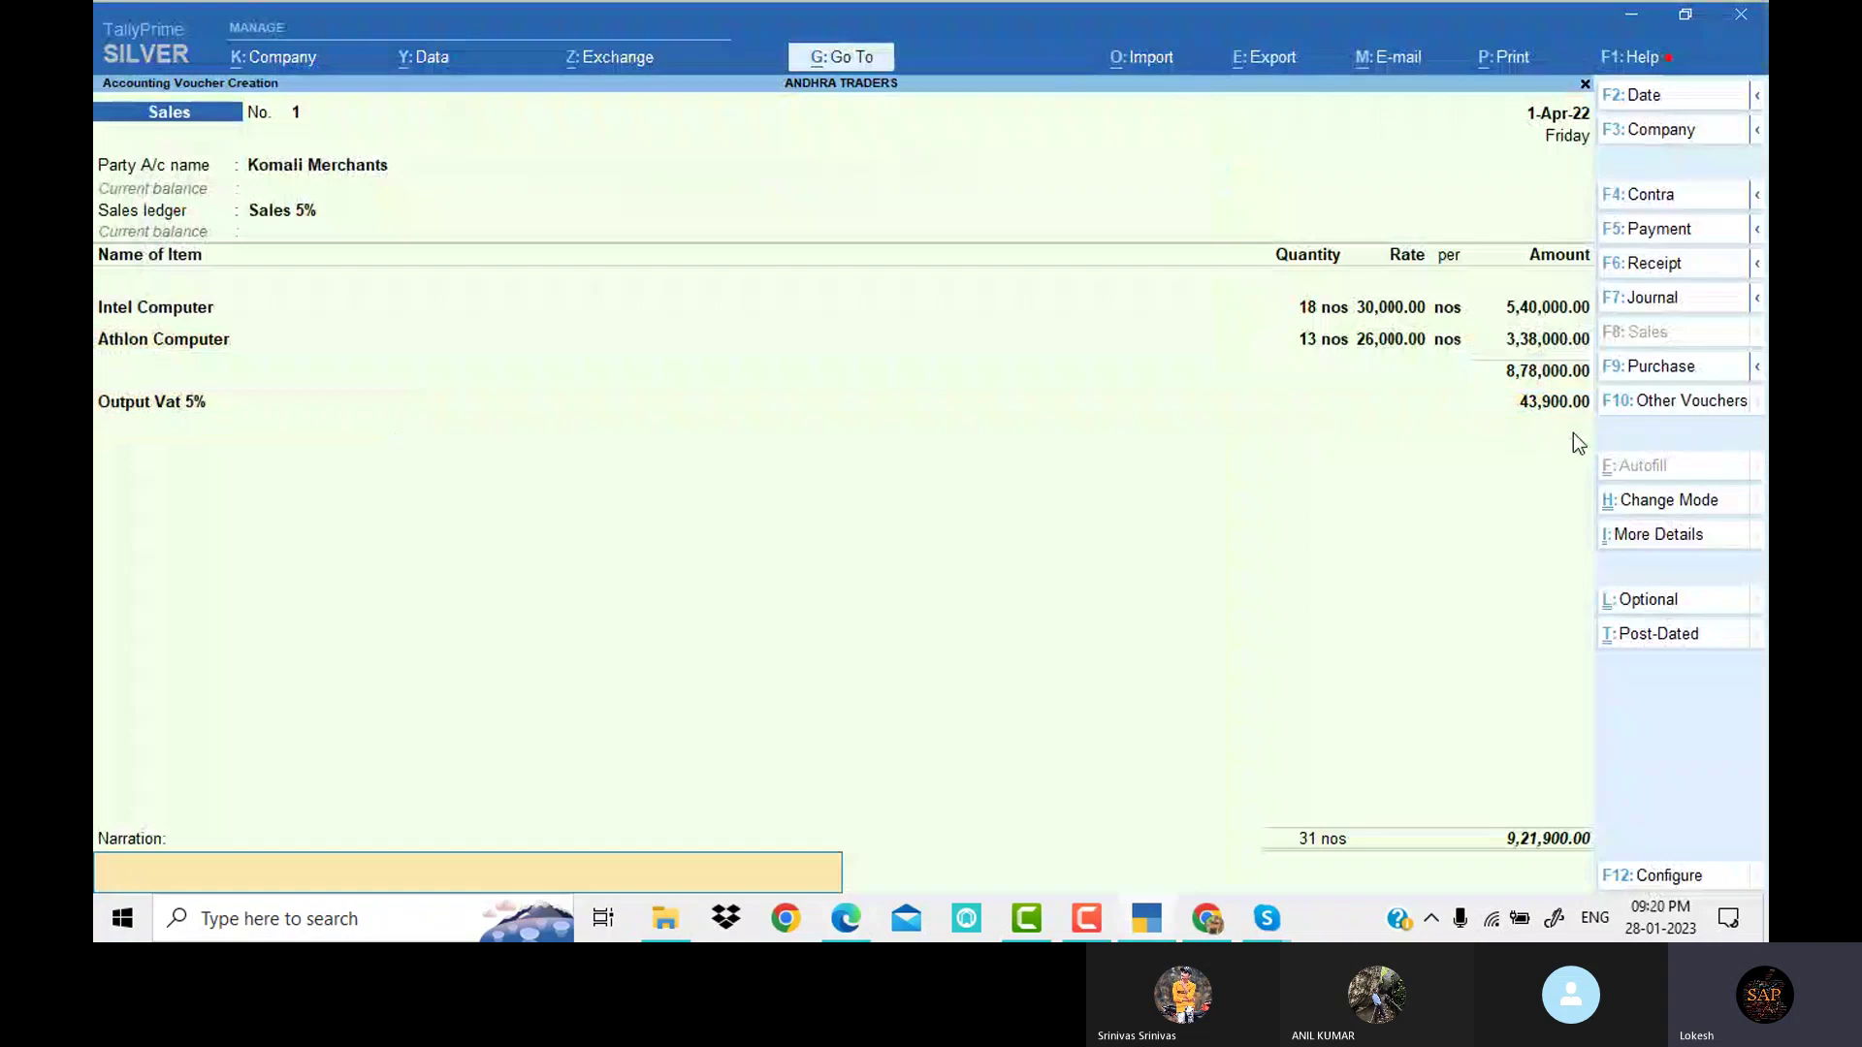
pyautogui.press('Return')
pyautogui.press('Return')
# Start a purchase voucher for Balu Traders, checked in the Edge PDF, with blank receipt details and the Purchase 5% ledger
pyautogui.click(1662, 368)
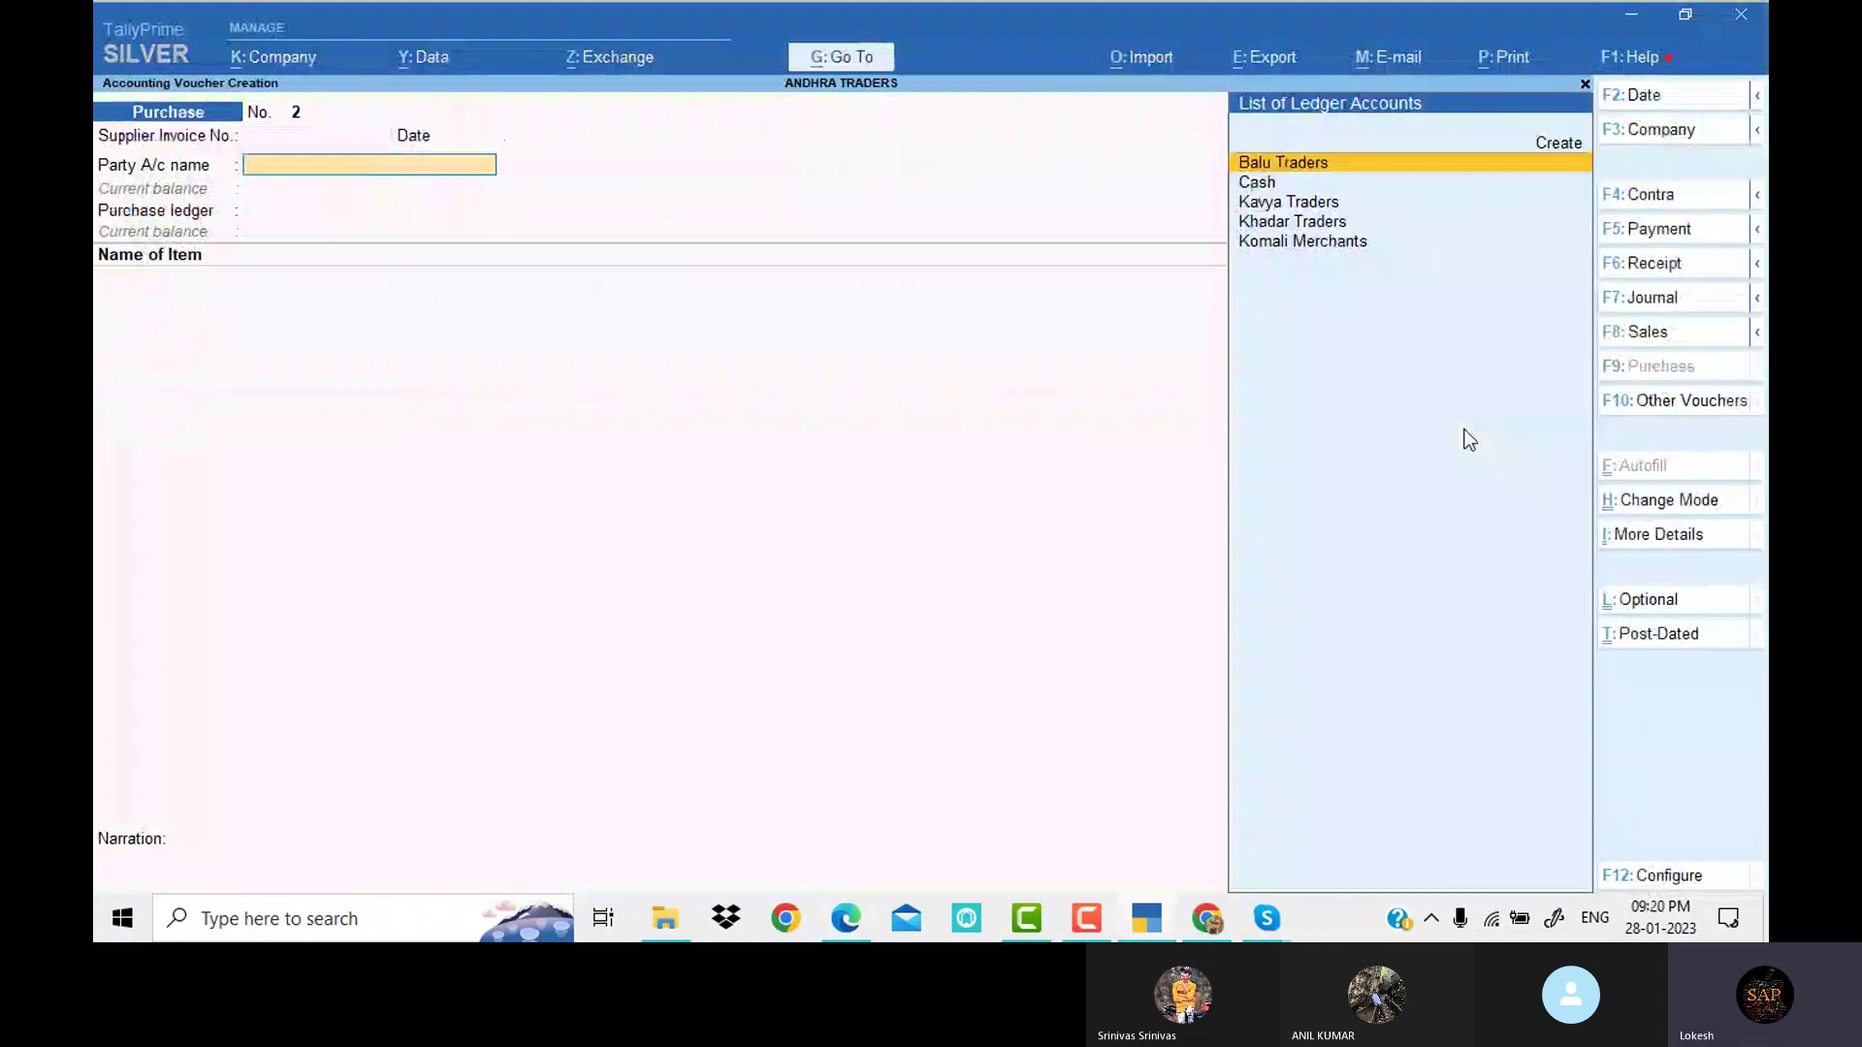
pyautogui.hotkey('alt', 'Tab')
pyautogui.scroll(-5, 1027, 606)
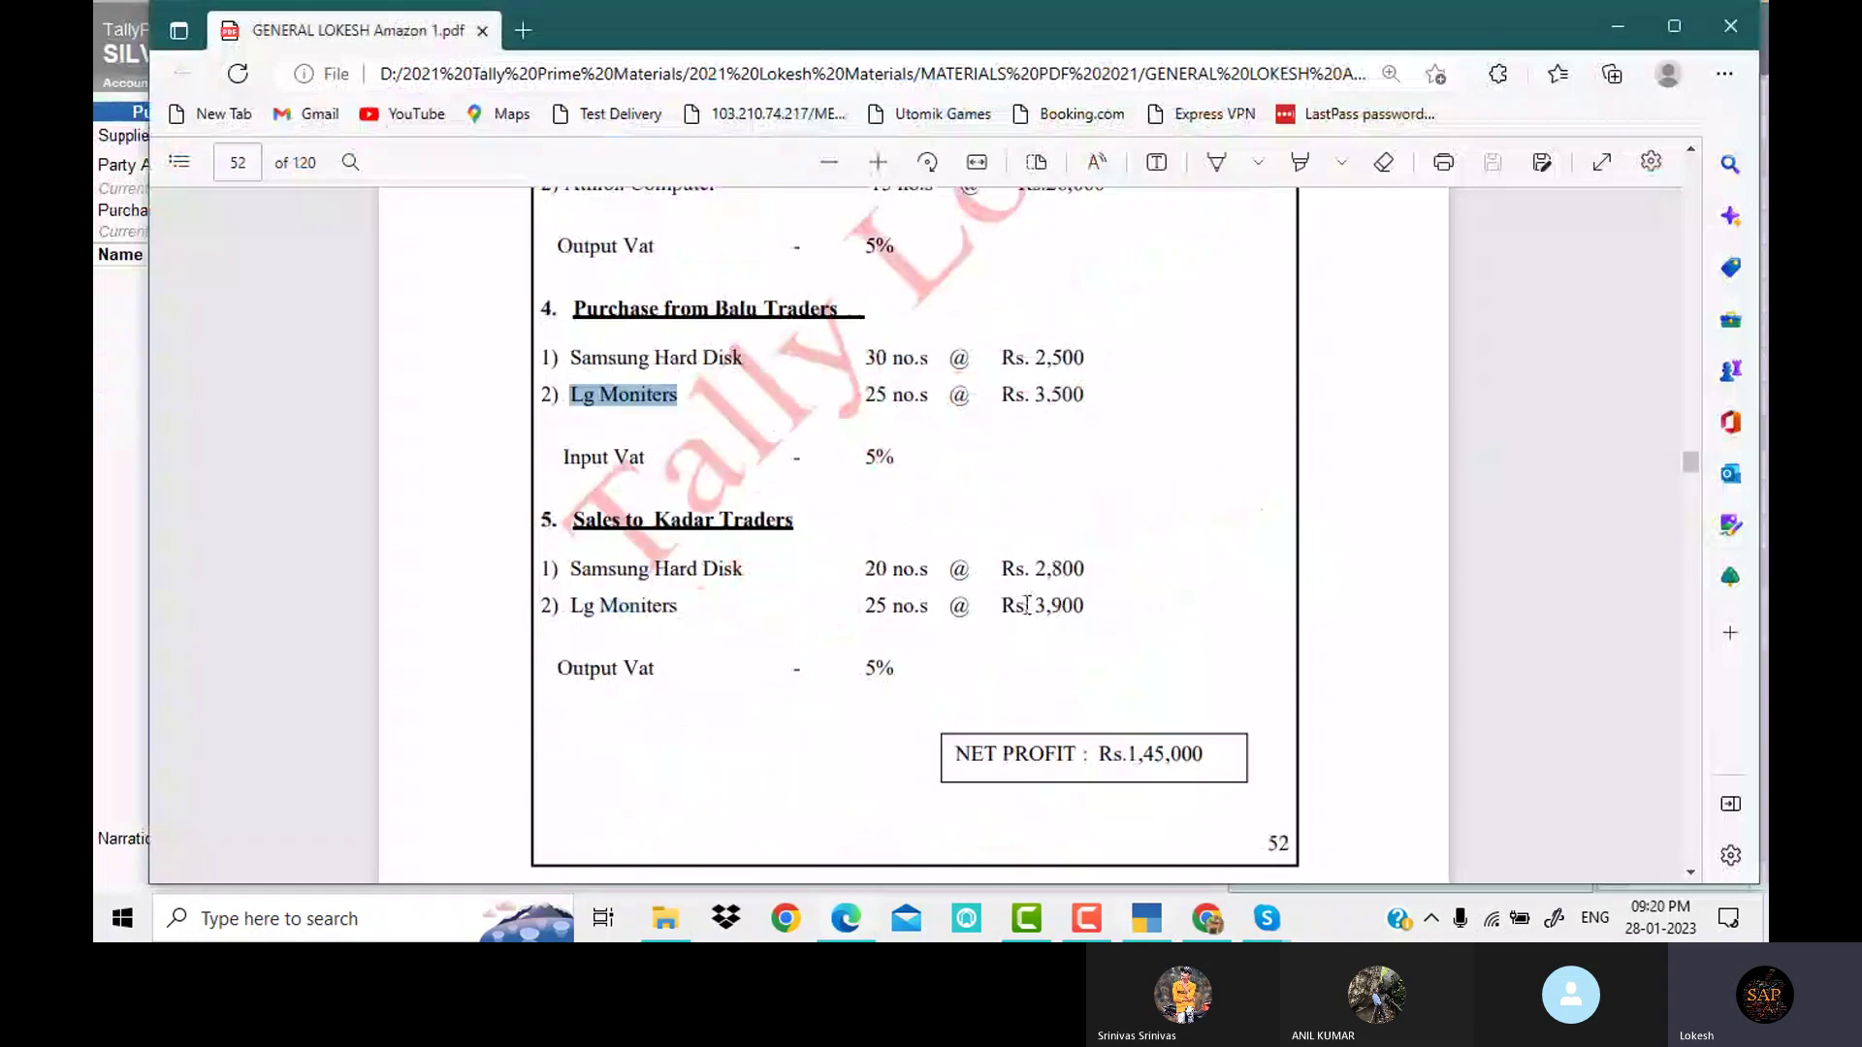
pyautogui.hotkey('alt', 'Tab')
pyautogui.write('b')
pyautogui.press('Return')
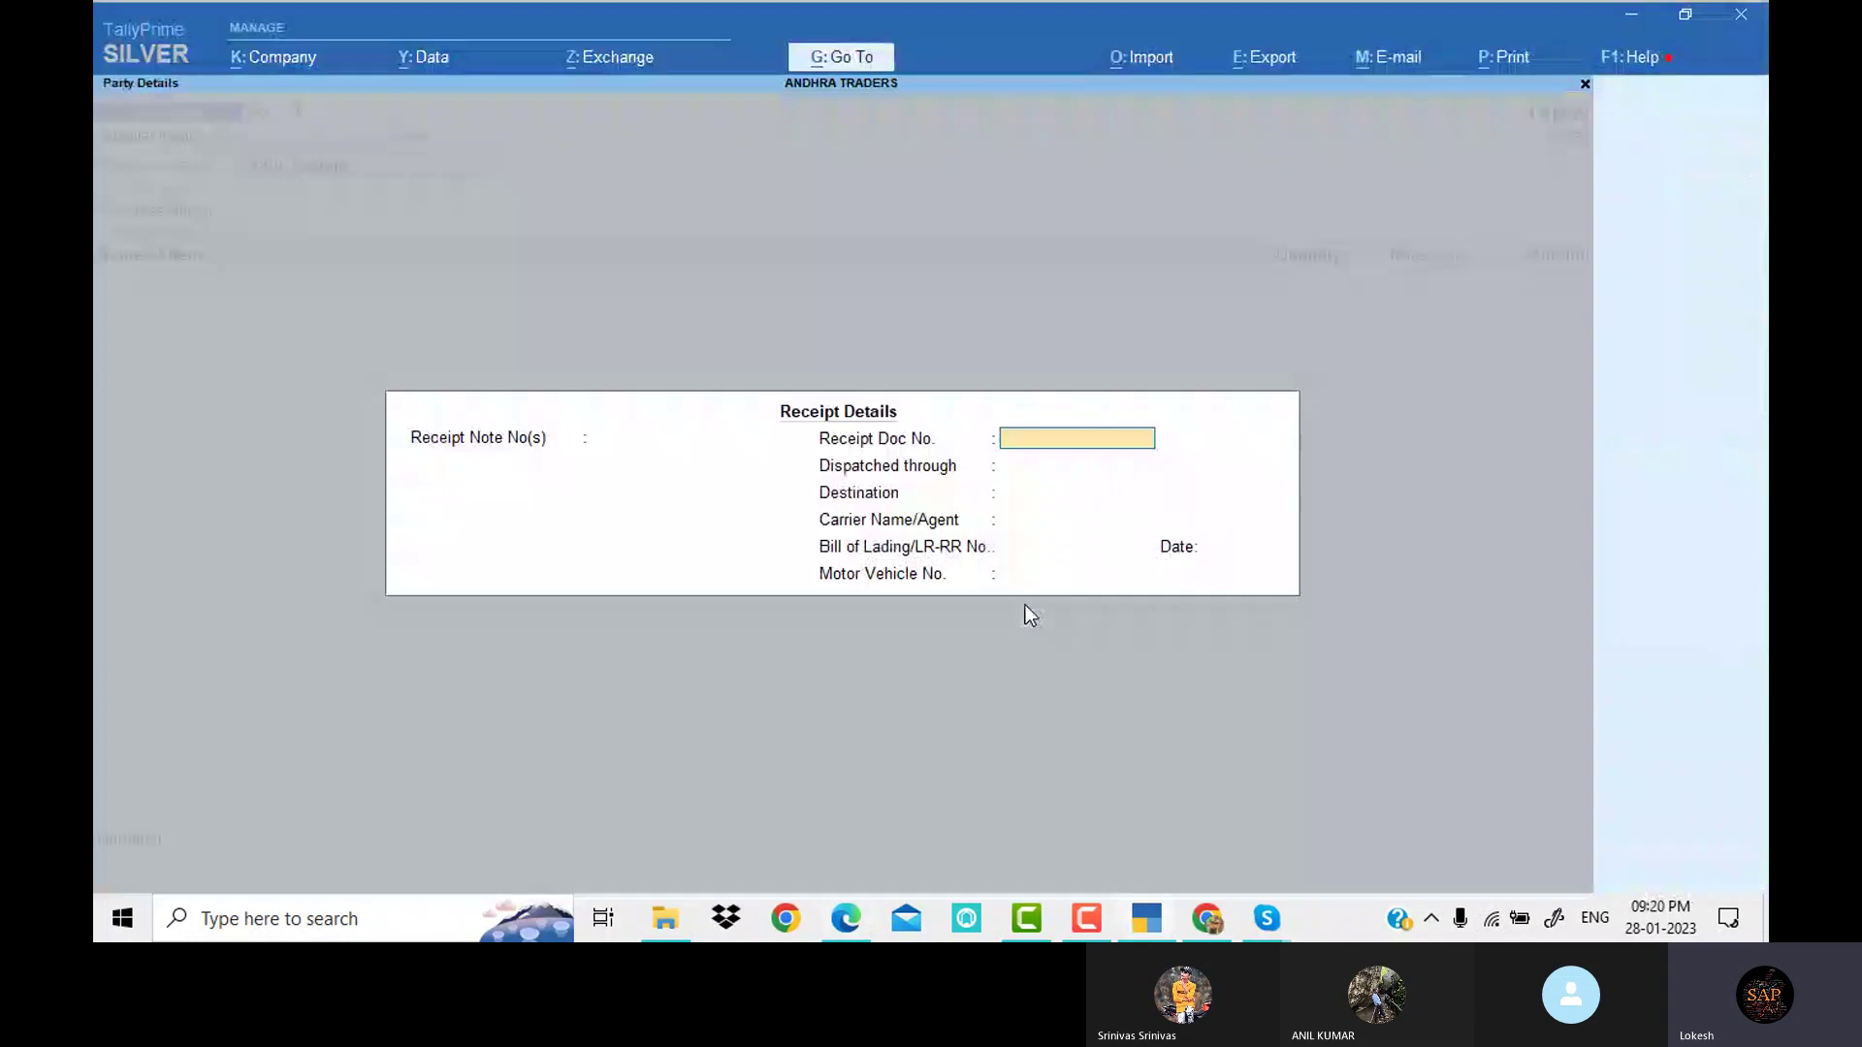
pyautogui.press('Return')
pyautogui.press('Return')
pyautogui.press('Return')
pyautogui.press('Return')
pyautogui.press('Return')
pyautogui.press('Return')
pyautogui.press('Return')
pyautogui.press('Return')
pyautogui.press('Return')
pyautogui.press('Return')
pyautogui.press('Return')
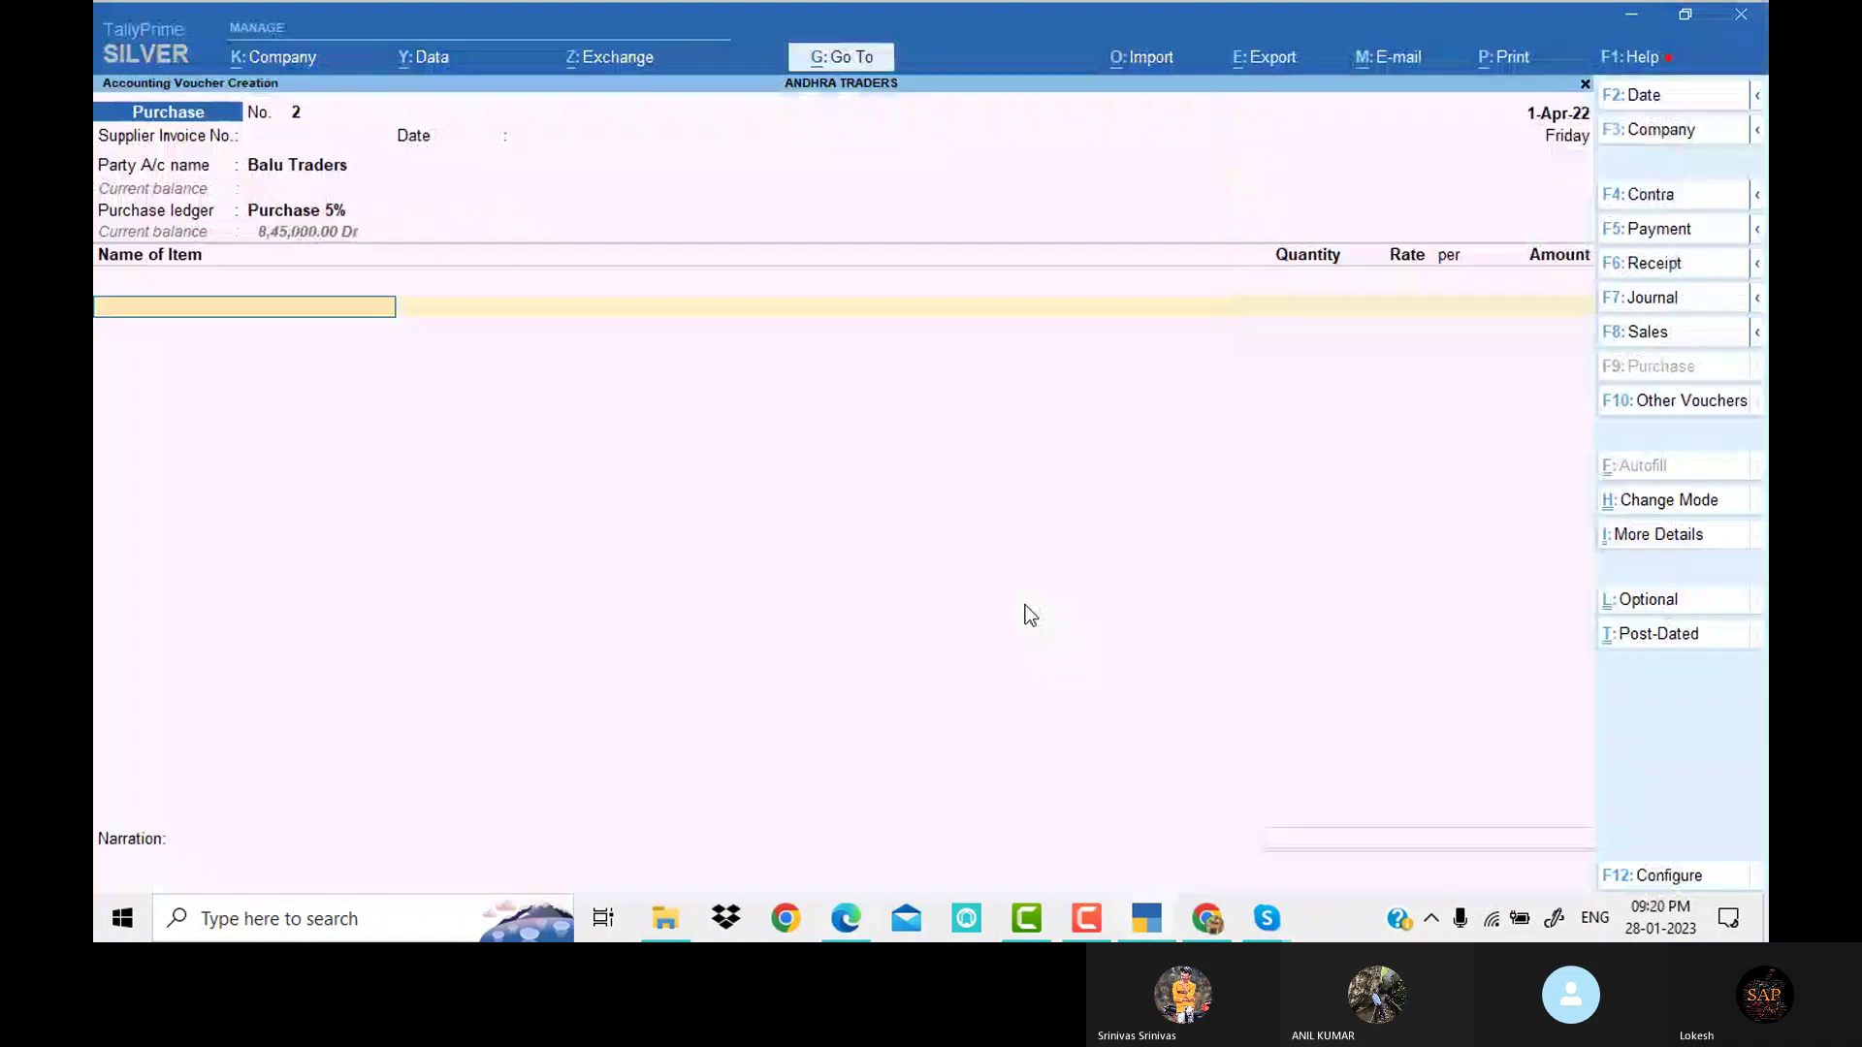
# Add Samsung Hard Disk to the purchase voucher with quantity 30 nos at rate 2500, checking the figures in the Edge PDF
pyautogui.hotkey('alt', 'Tab')
pyautogui.hotkey('alt', 'Tab')
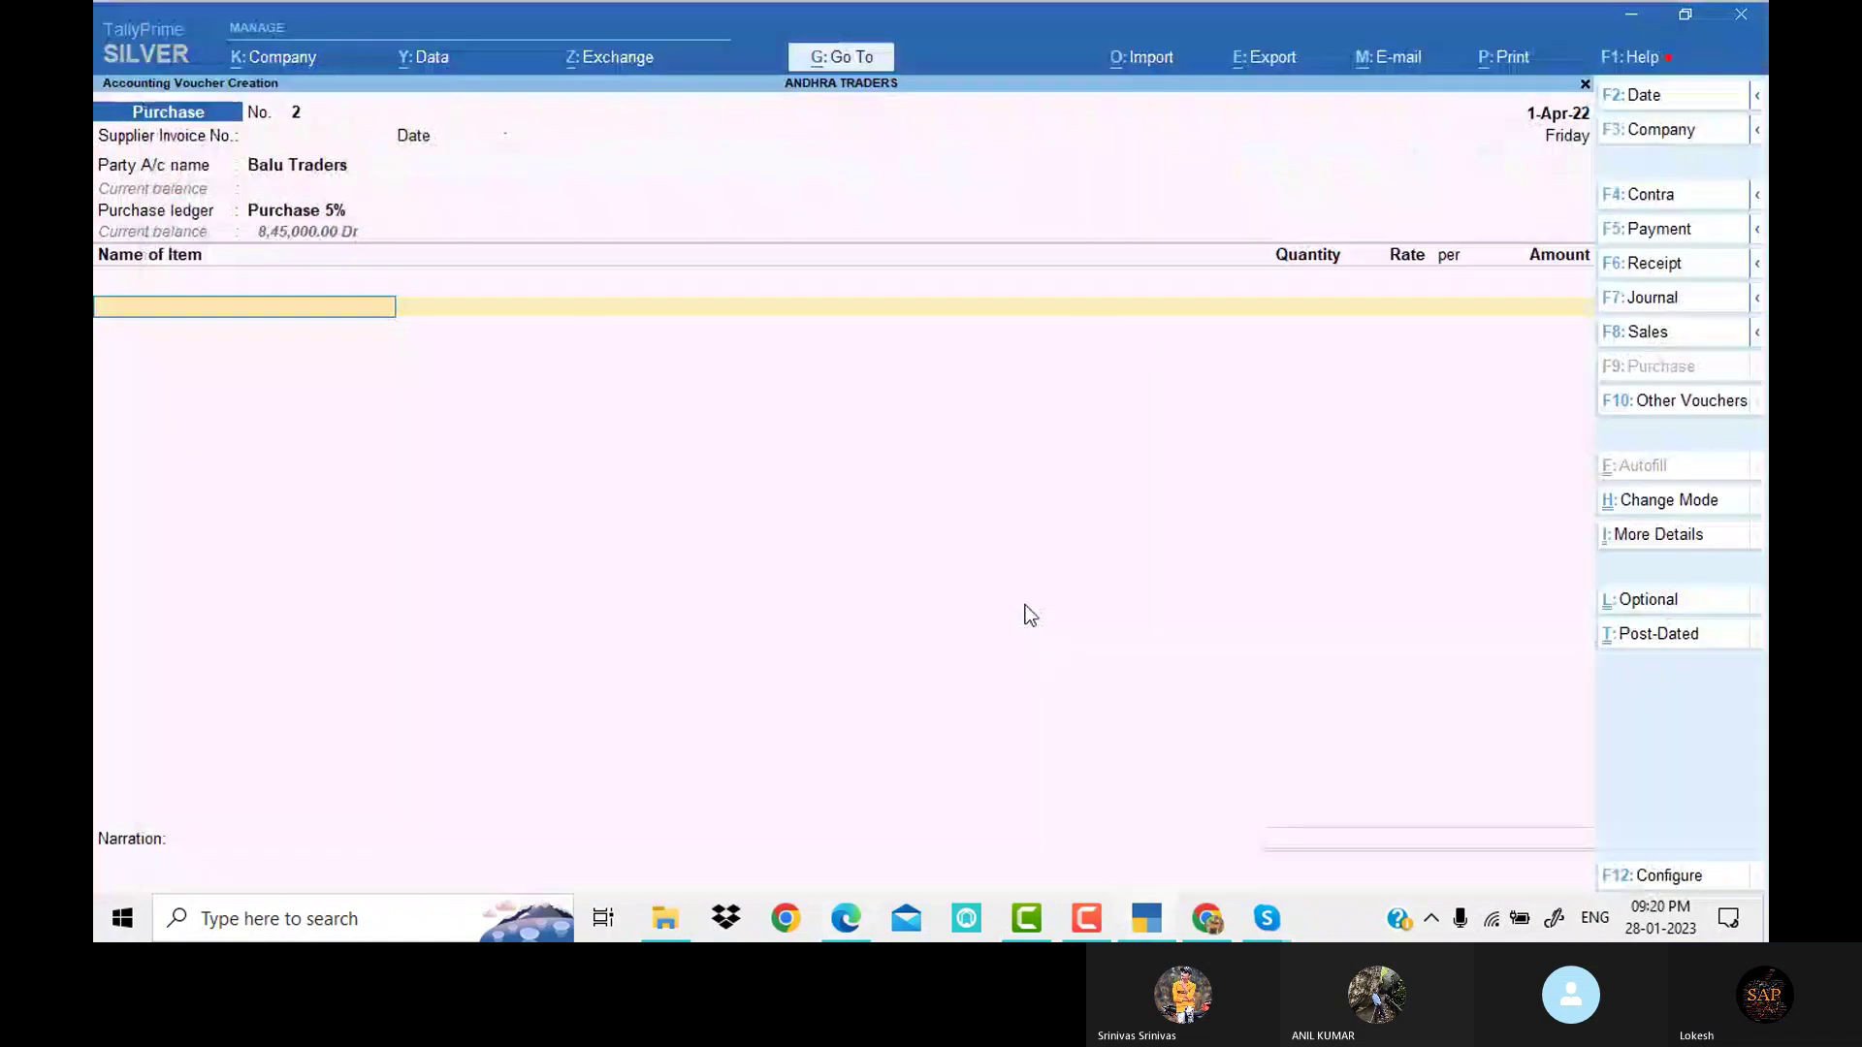
pyautogui.write('s')
pyautogui.press('Return')
pyautogui.hotkey('alt', 'Tab')
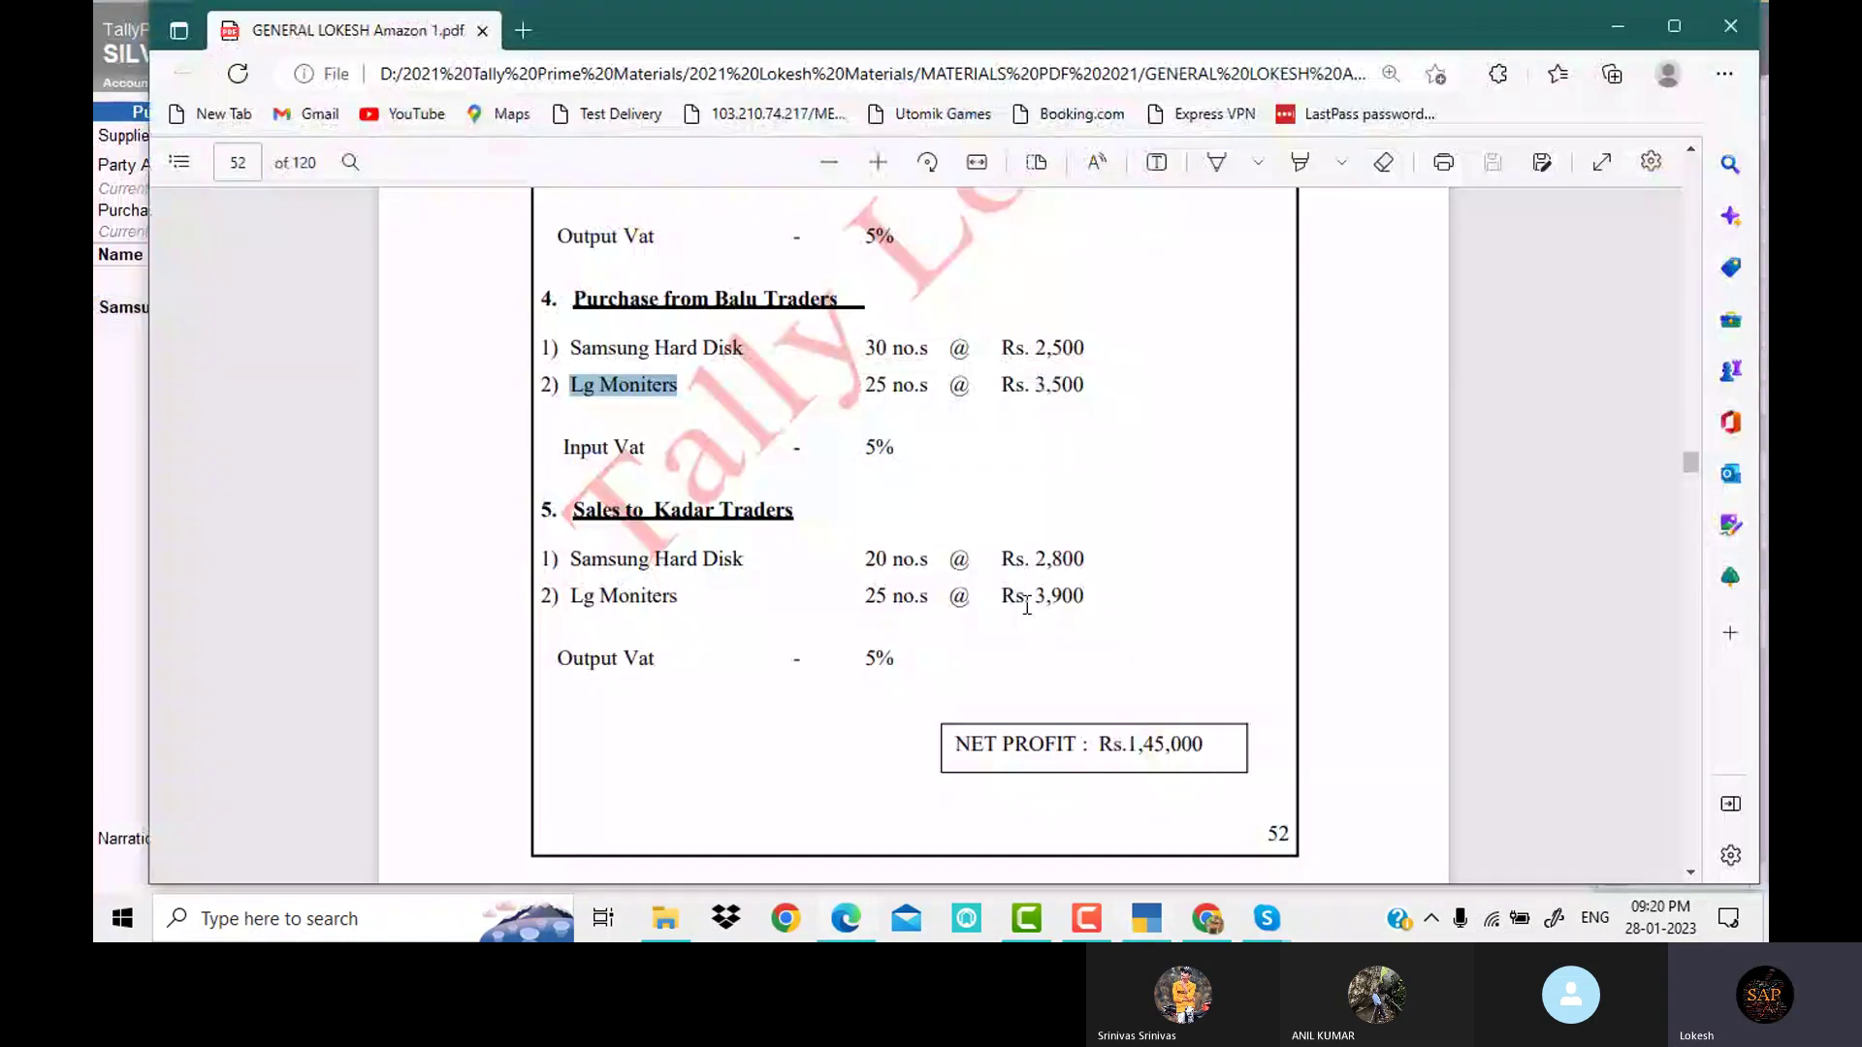
pyautogui.hotkey('alt', 'Tab')
pyautogui.write('30')
pyautogui.press('Return')
pyautogui.write('2500')
pyautogui.press('Return')
pyautogui.press('Return')
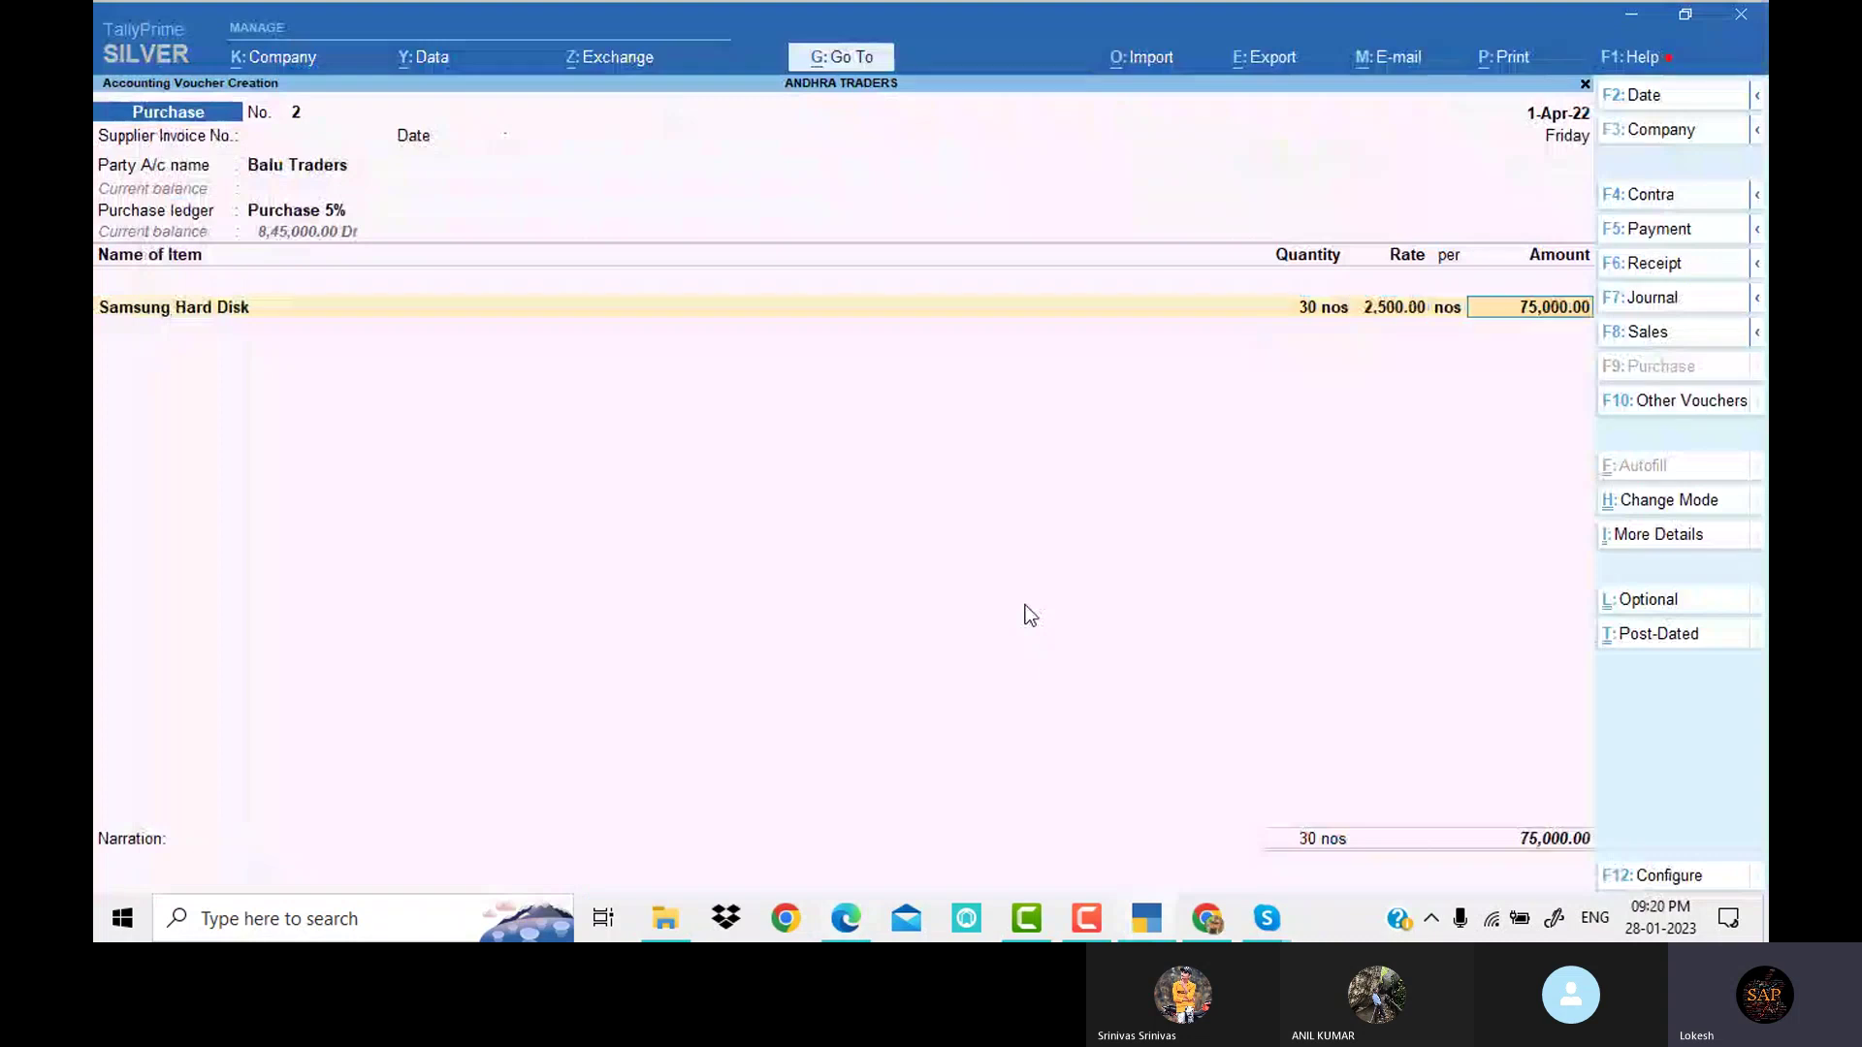
pyautogui.press('Return')
# Add Lg Moniters to the purchase voucher with quantity 25 nos at rate 3500, checking the figures in the Edge PDF
pyautogui.hotkey('alt', 'Tab')
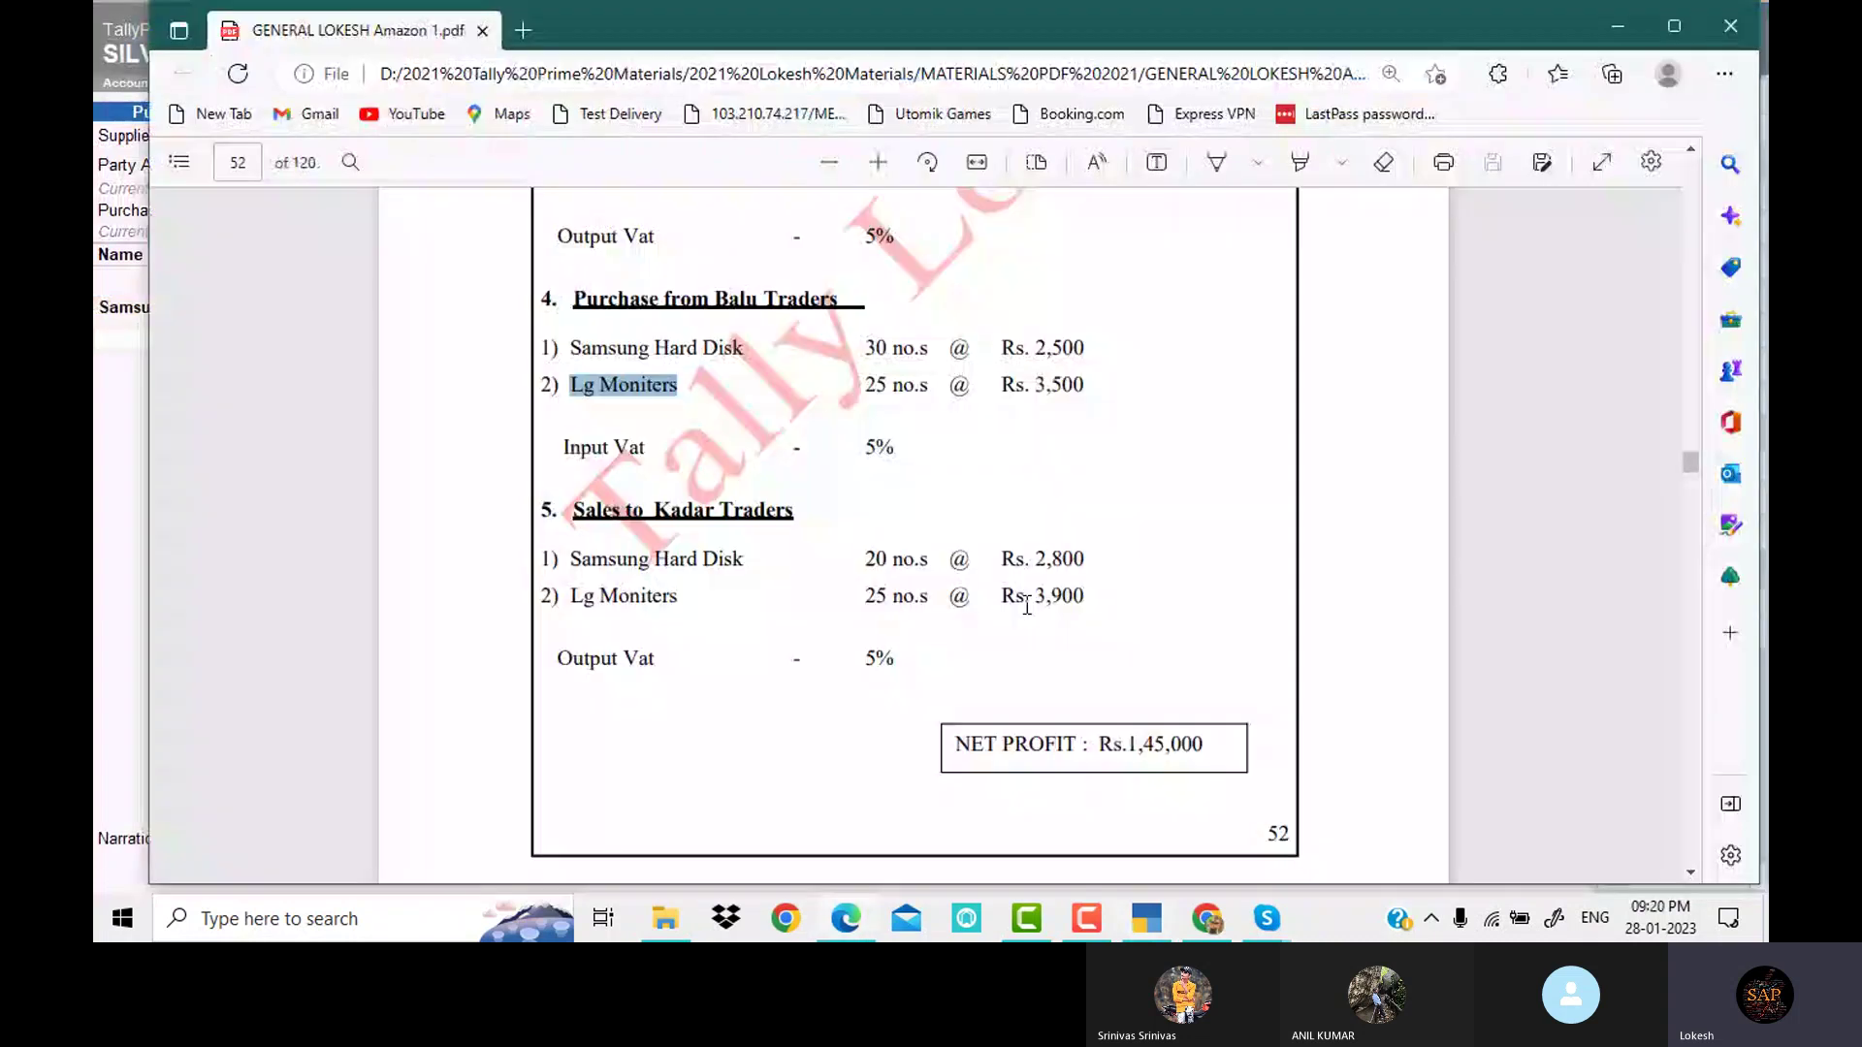
pyautogui.hotkey('alt', 'Tab')
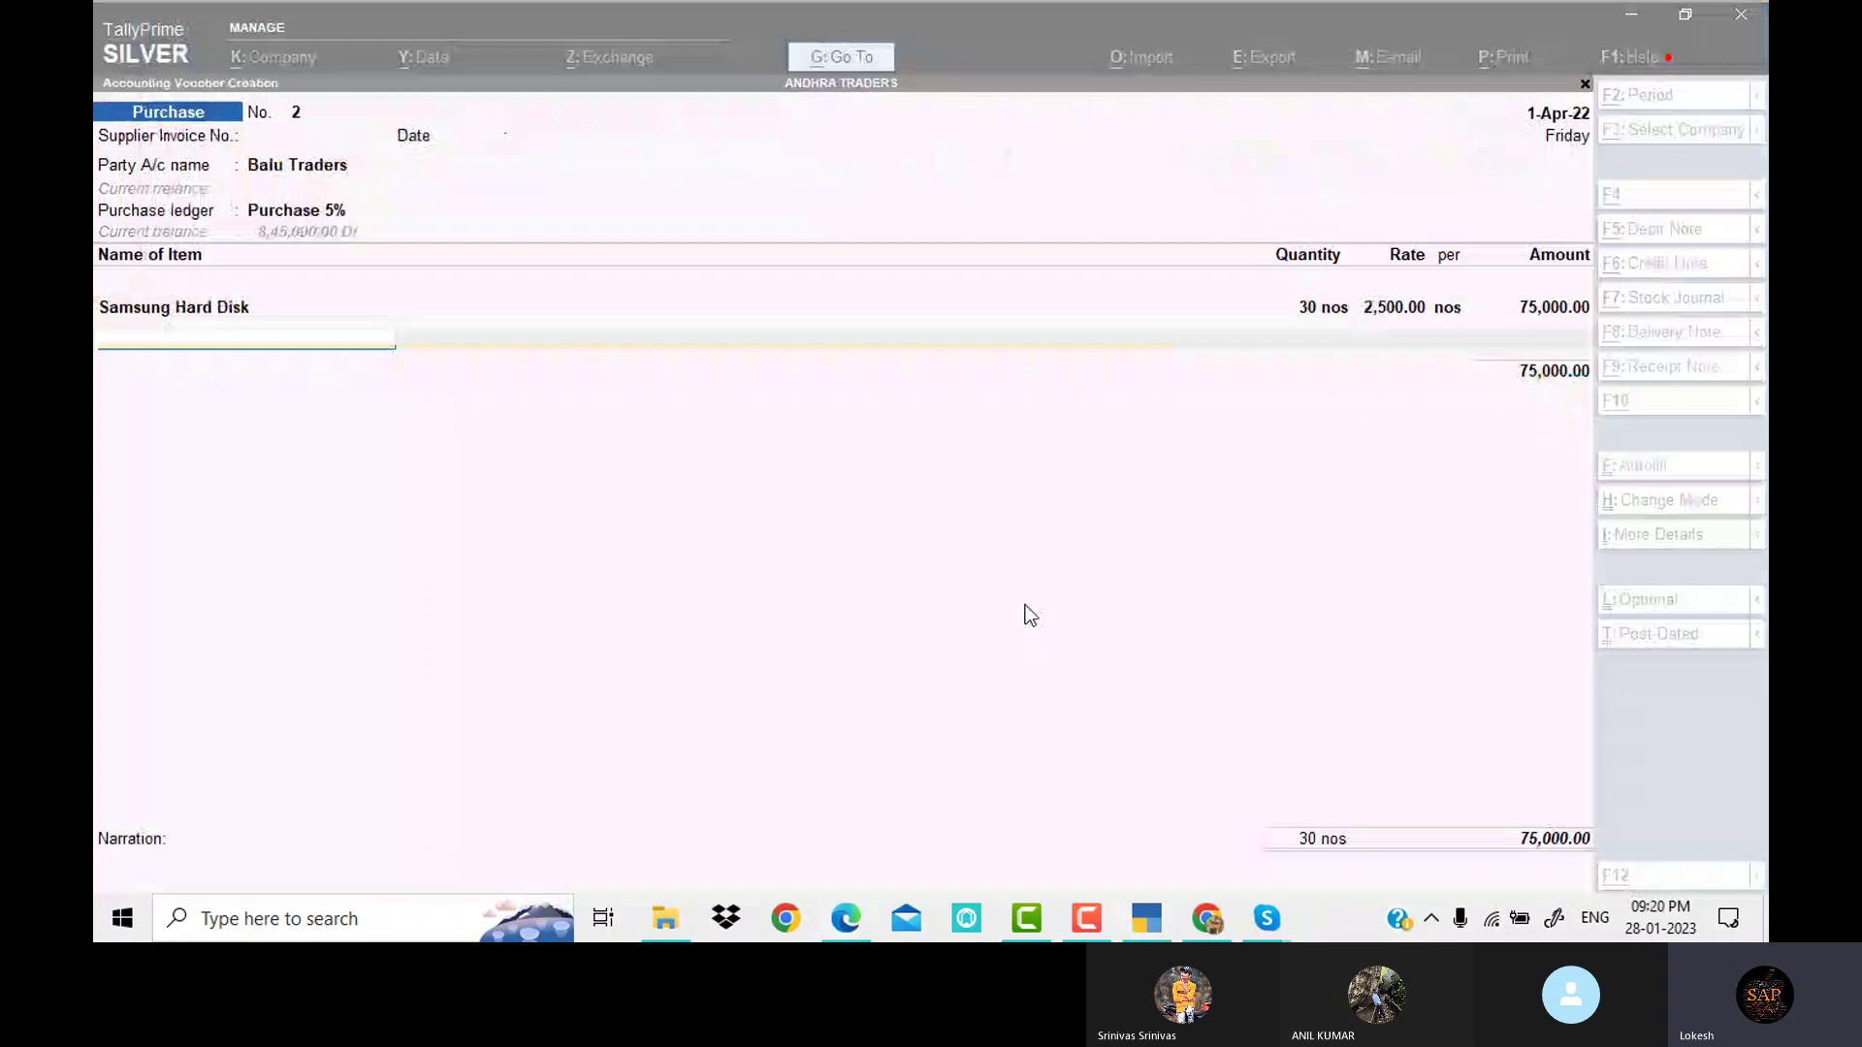
pyautogui.press('Return')
pyautogui.hotkey('alt', 'Tab')
pyautogui.hotkey('alt', 'Tab')
pyautogui.write('25')
pyautogui.press('Return')
pyautogui.write('3500')
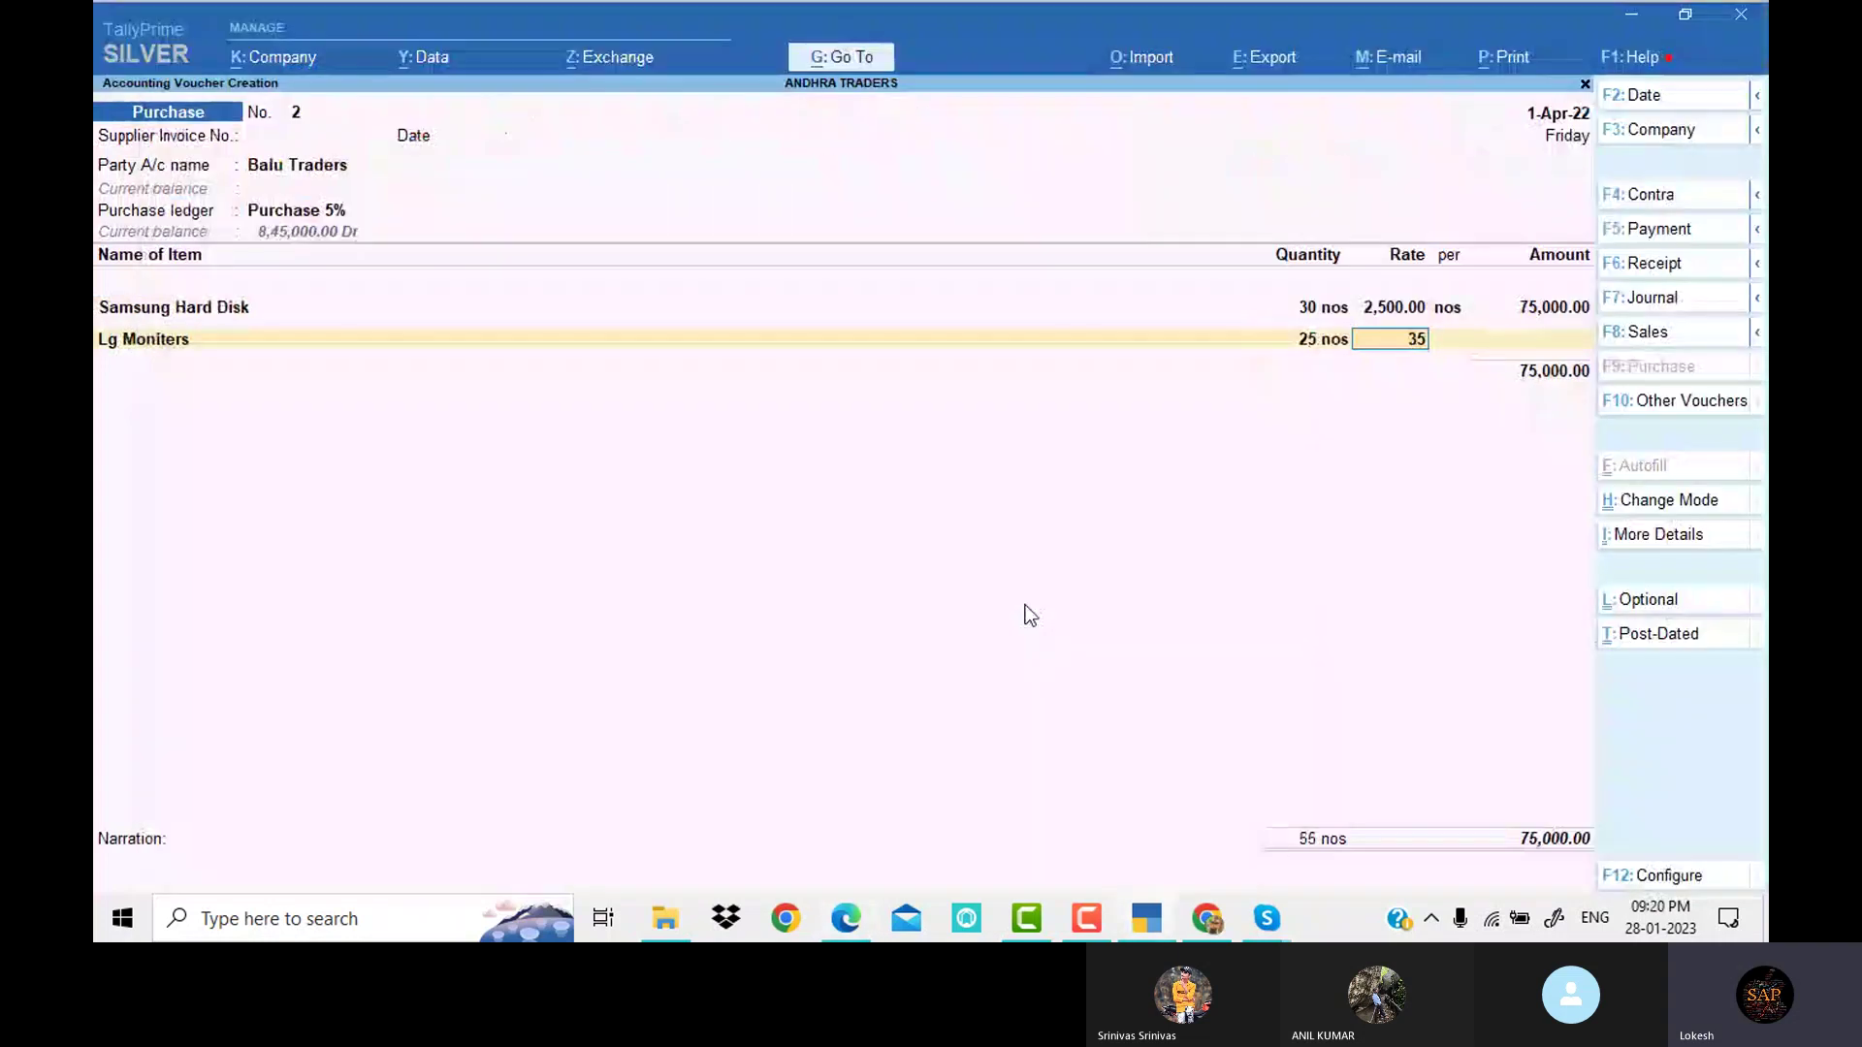
pyautogui.press('Return')
pyautogui.press('Return')
# Apply the Input Vat 5% ledger to the Balu Traders purchase and save the voucher without a narration
pyautogui.press('Return')
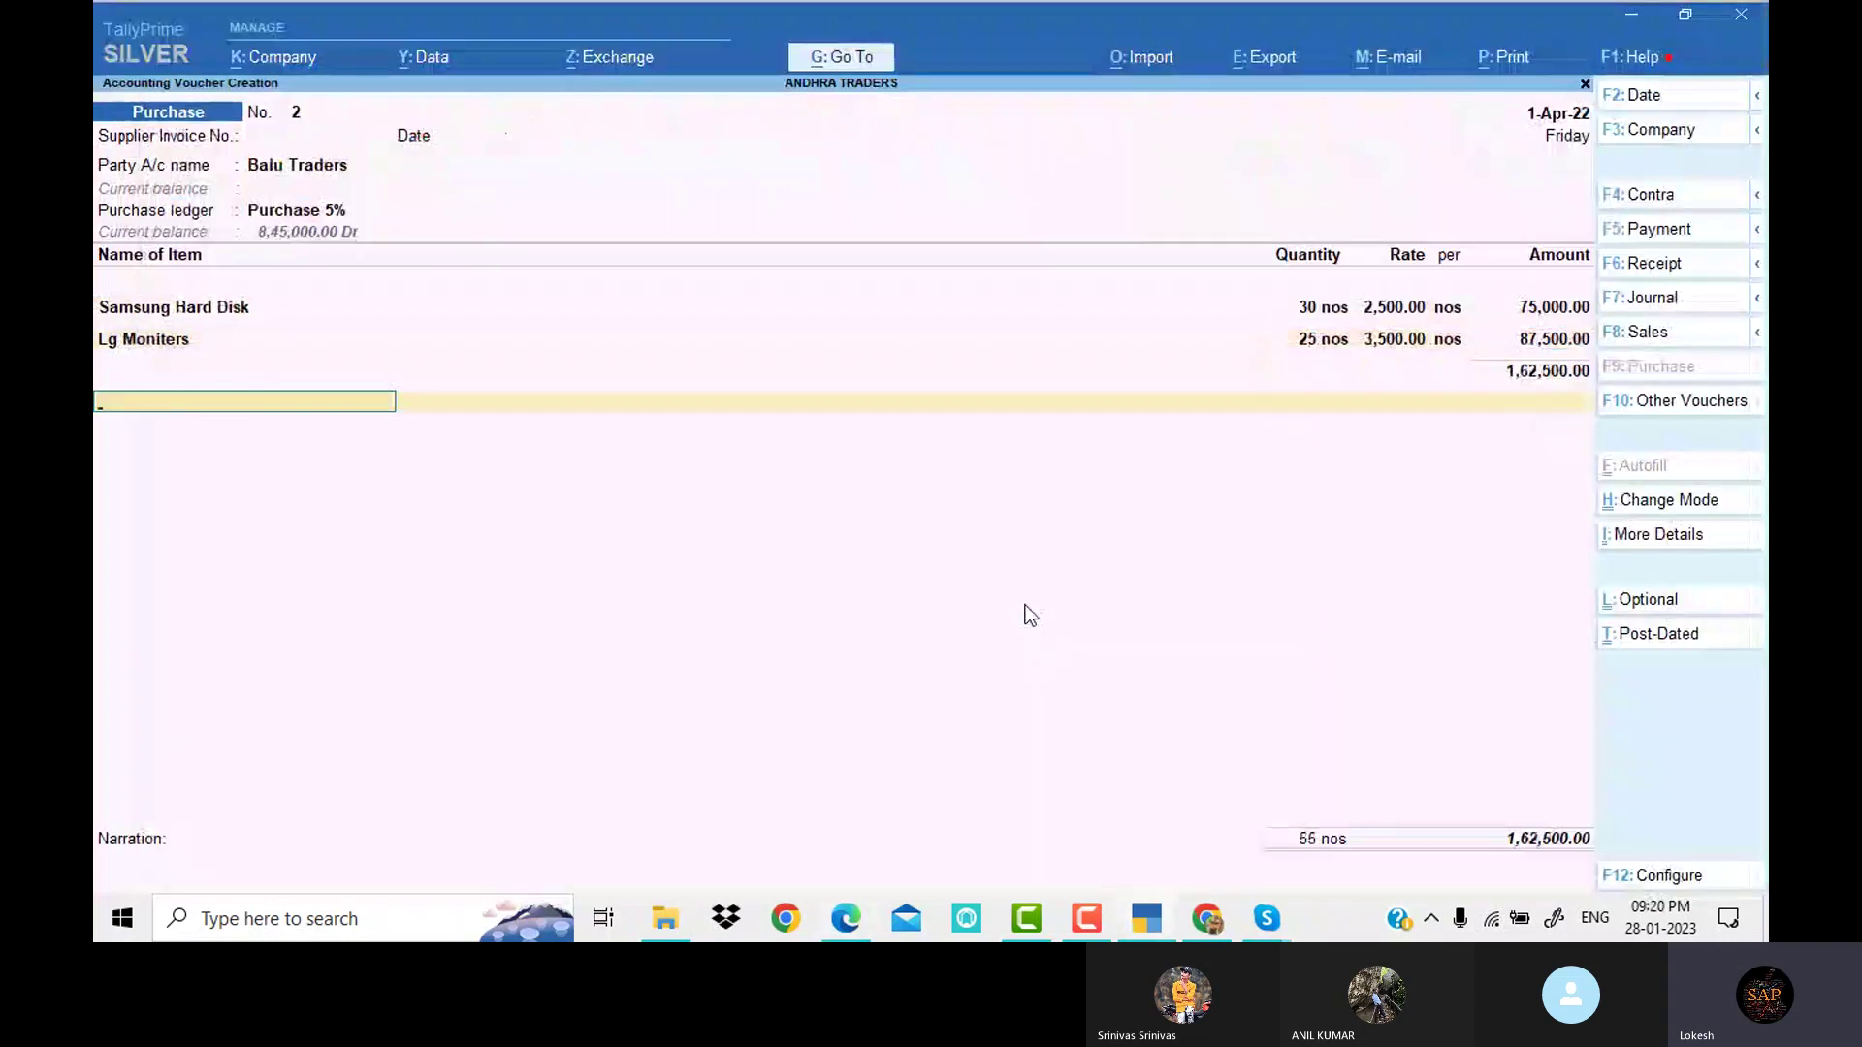
pyautogui.write('I')
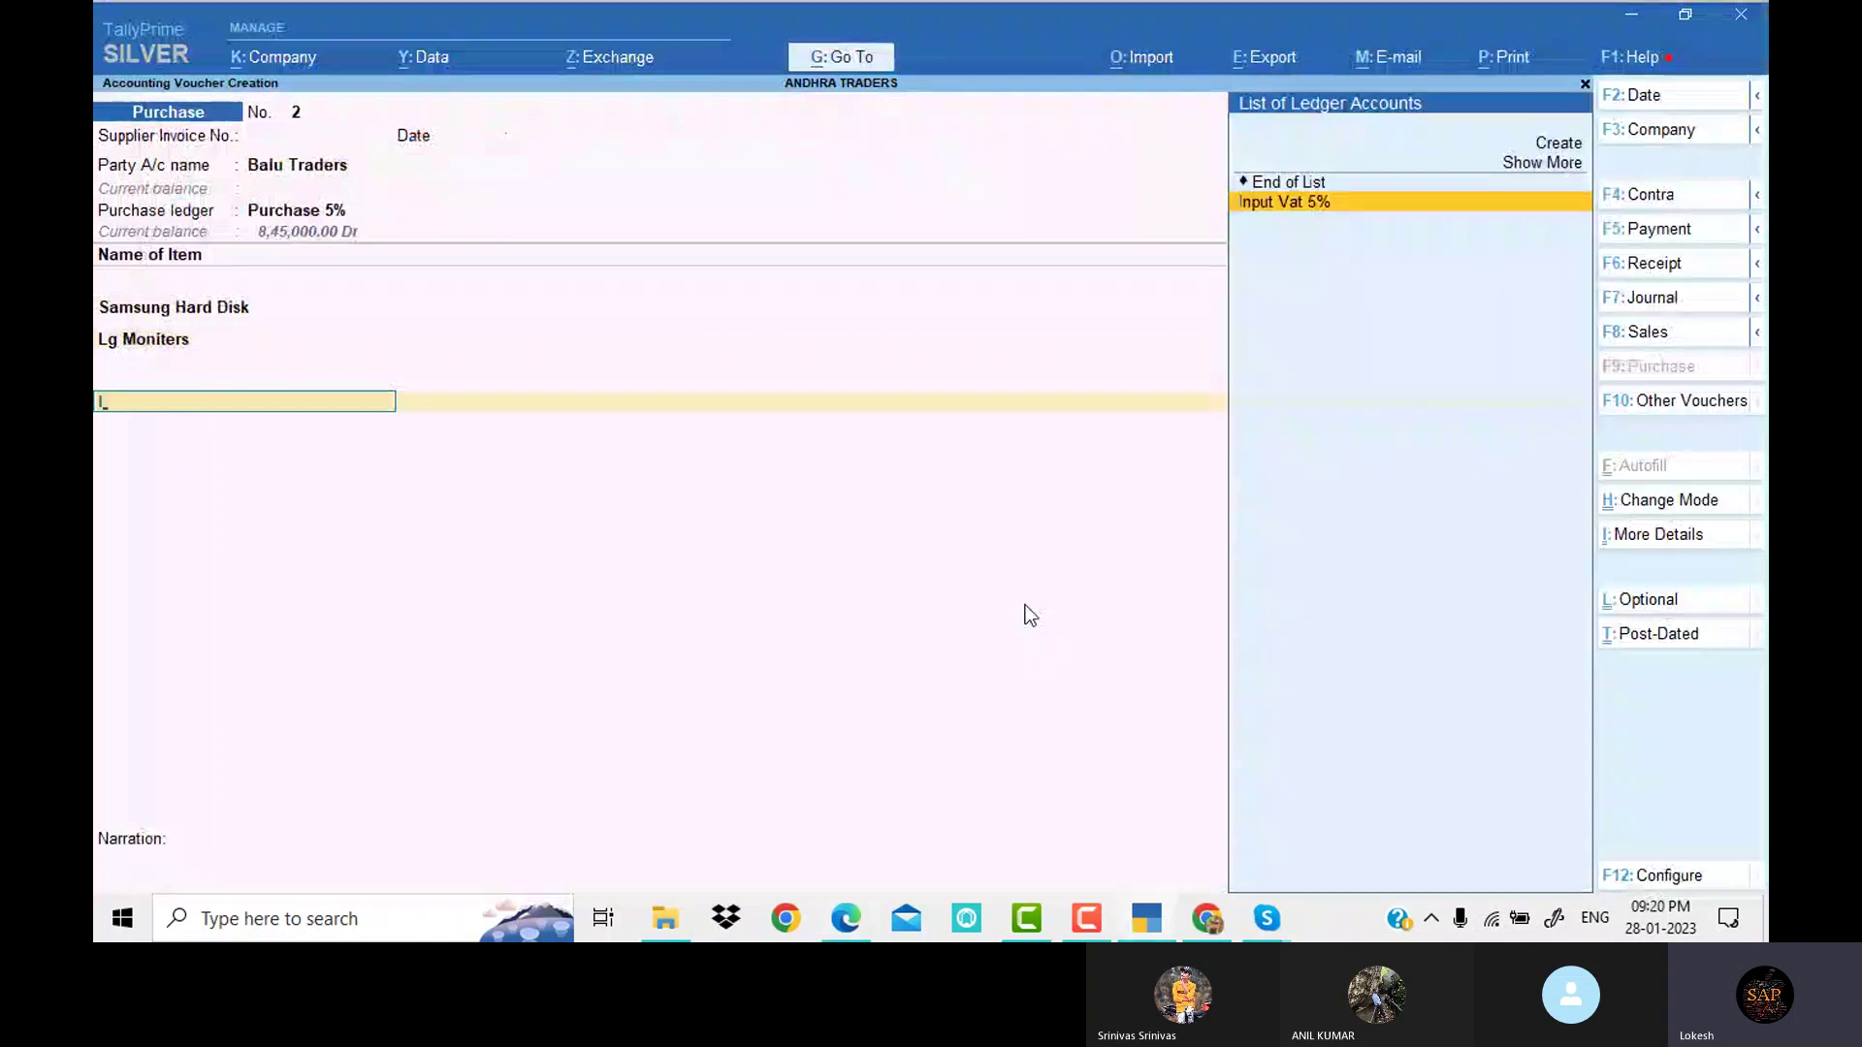
pyautogui.press('Return')
pyautogui.press('Return')
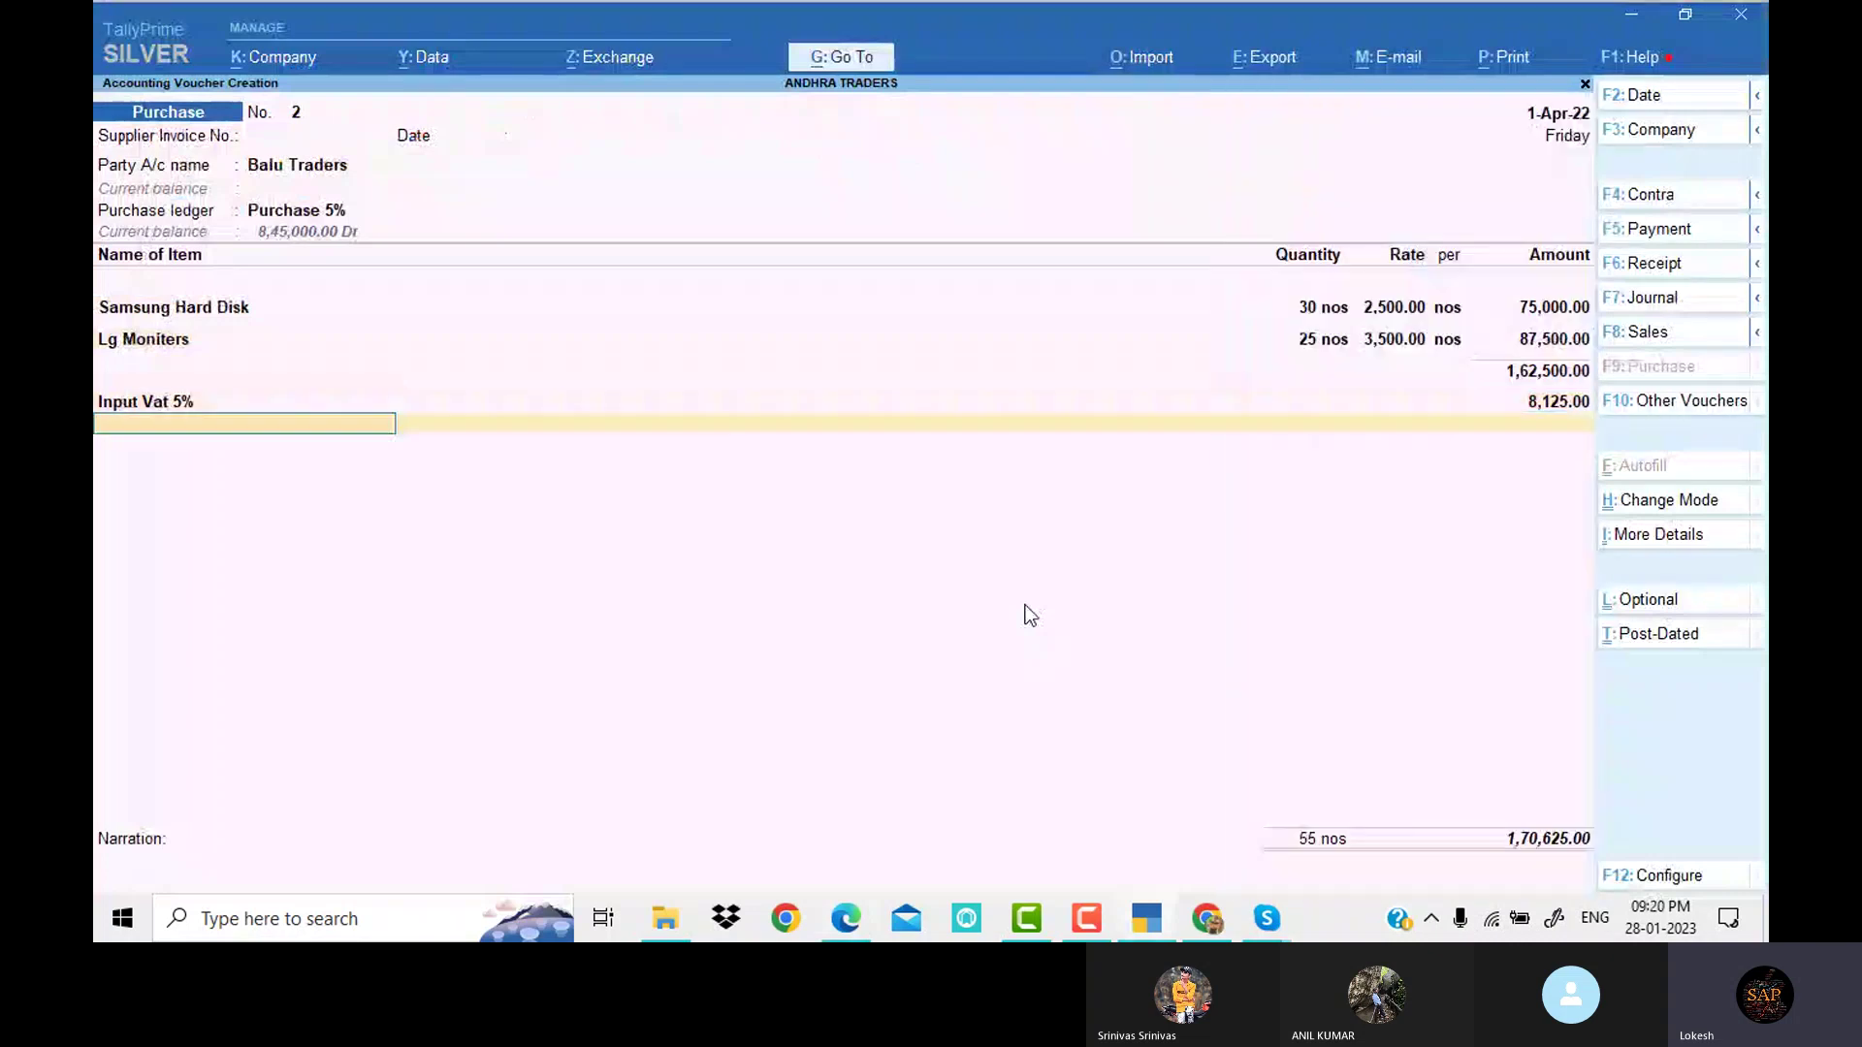
pyautogui.press('Return')
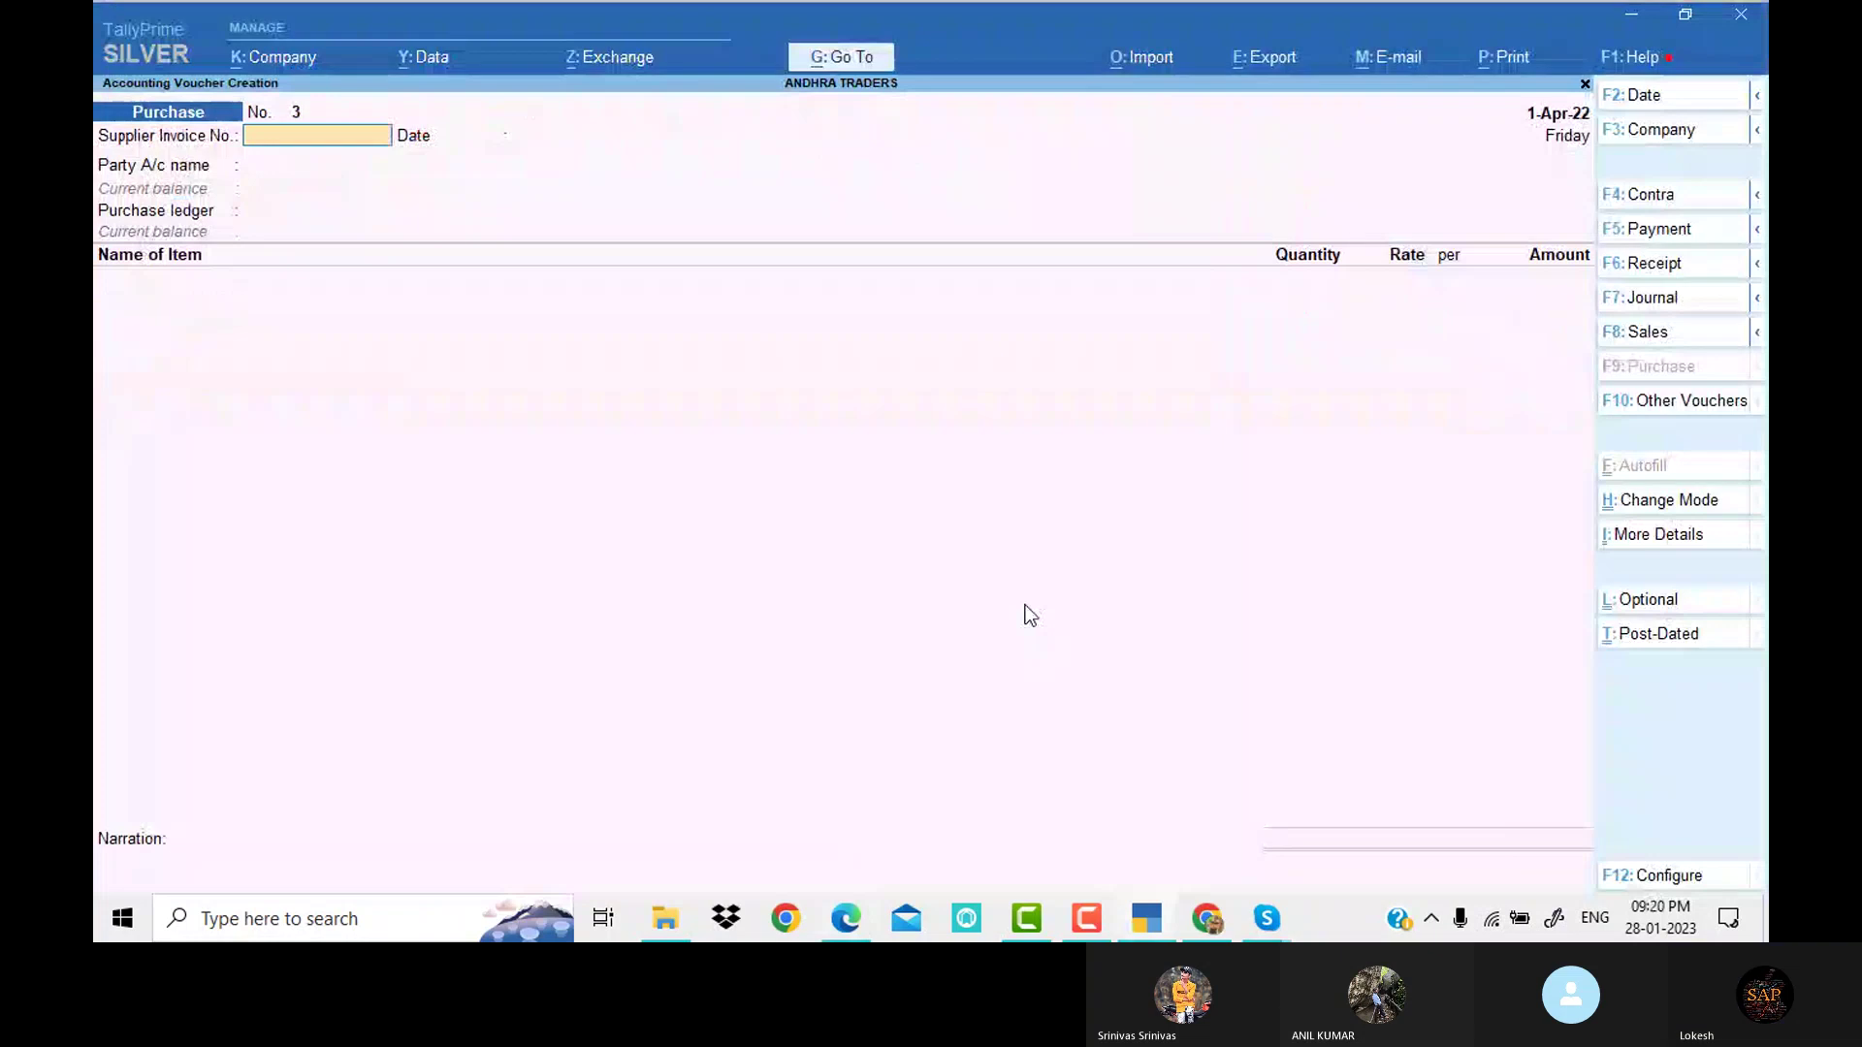
# Start a sales voucher for Kavya Traders with the Sales 5% ledger, consulting the transaction in the Edge PDF
pyautogui.click(1686, 337)
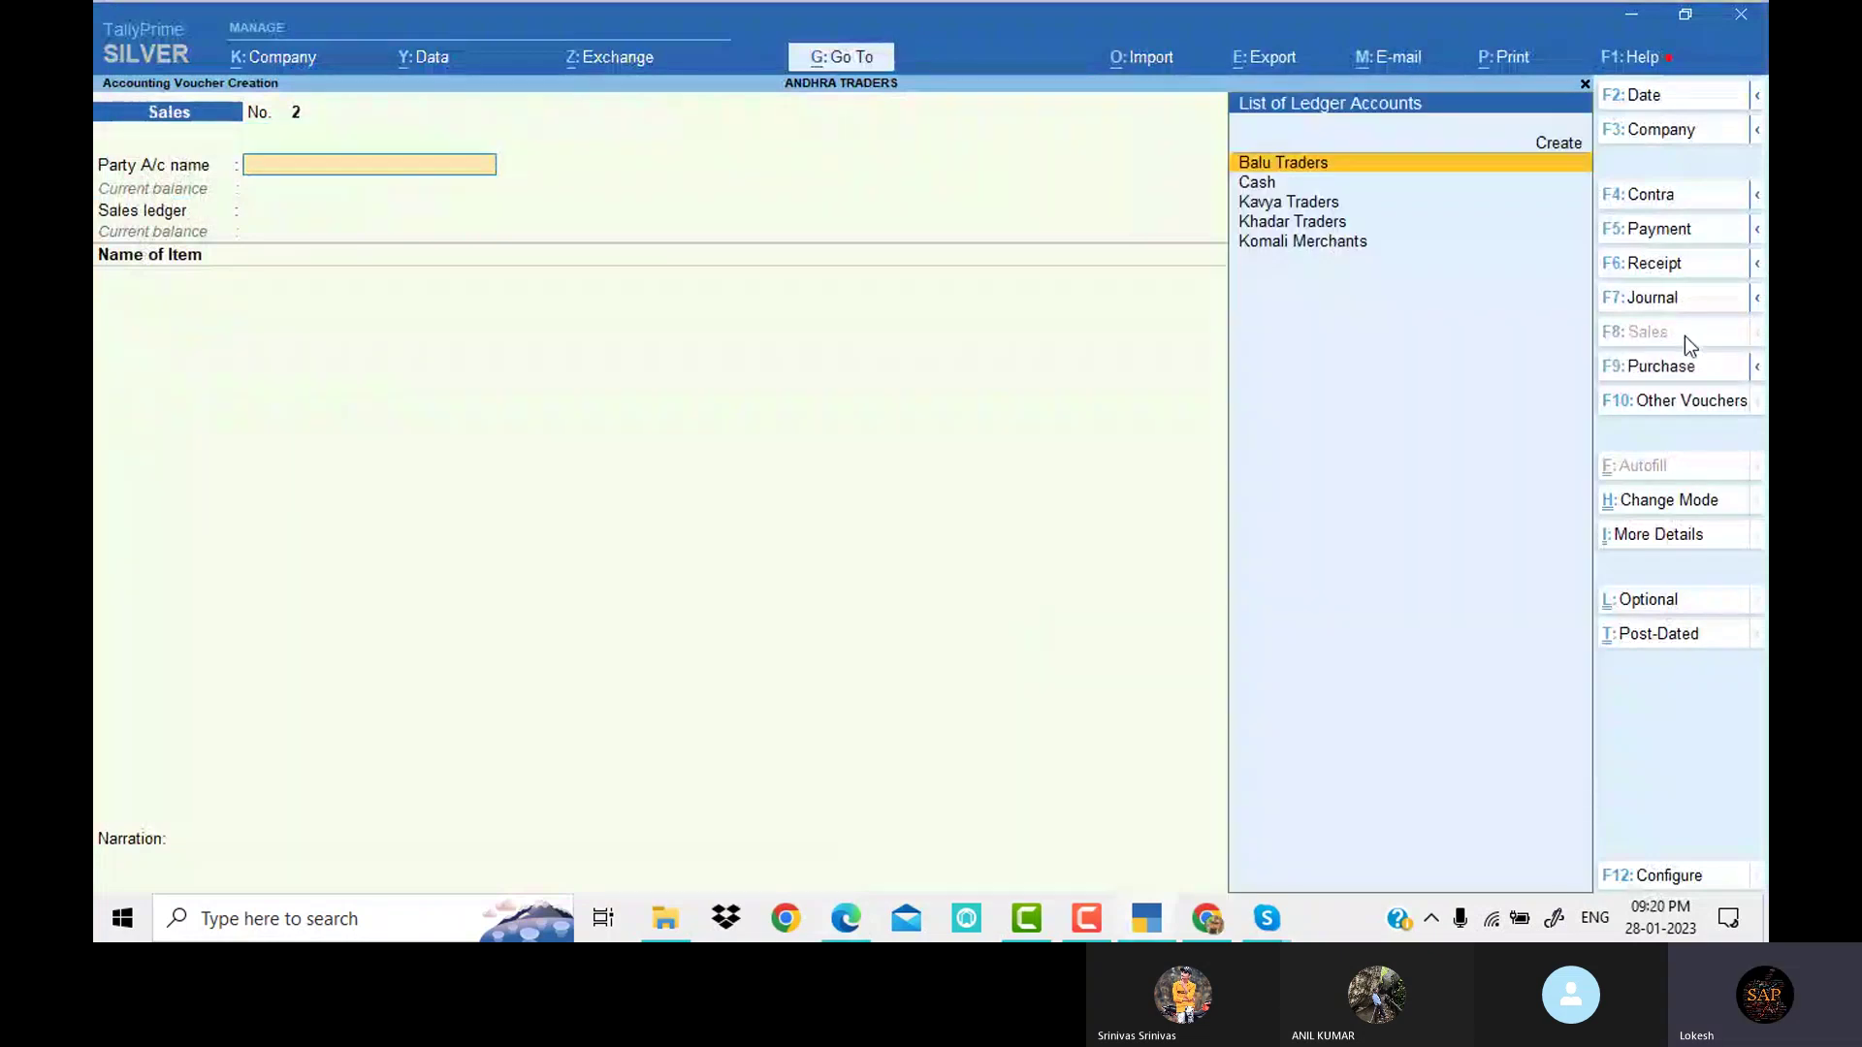
pyautogui.hotkey('alt', 'Tab')
pyautogui.hotkey('alt', 'Tab')
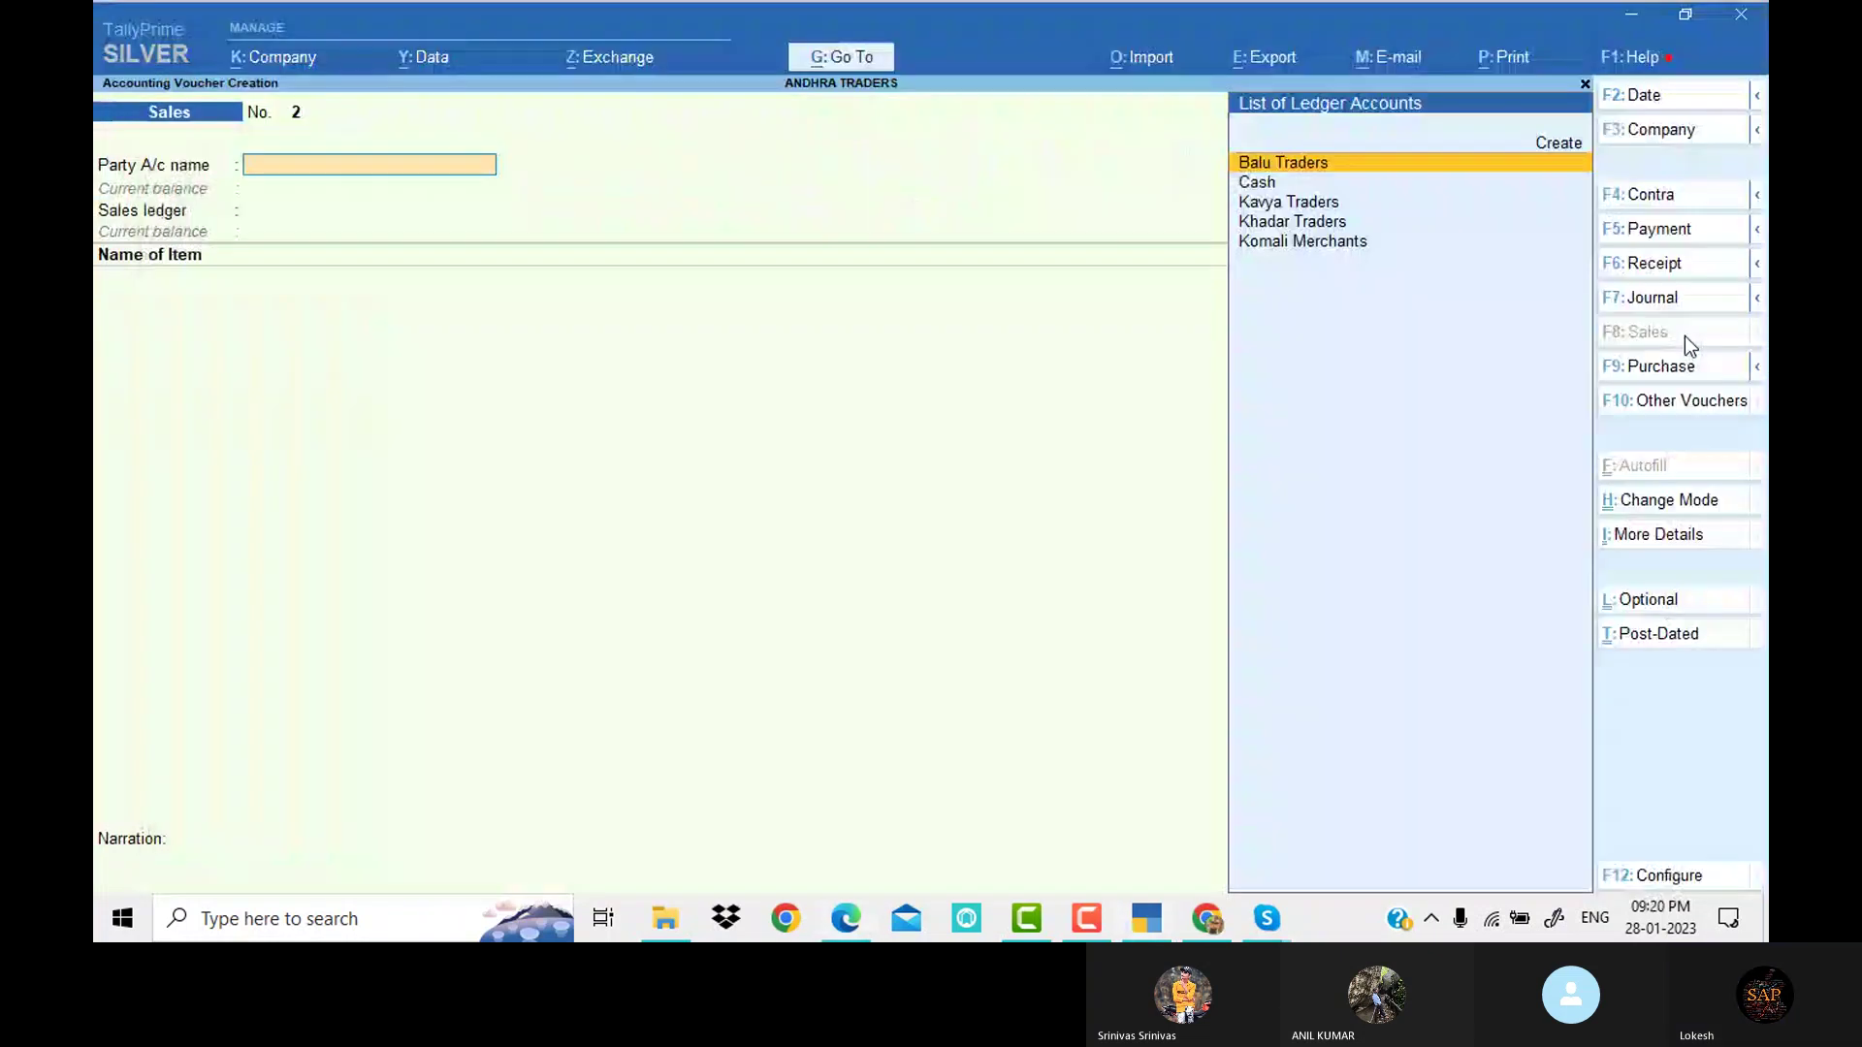
pyautogui.press('Down')
pyautogui.press('Down')
pyautogui.press('Return')
pyautogui.press('Return')
pyautogui.press('Return')
pyautogui.press('Return')
pyautogui.press('Return')
pyautogui.press('Return')
pyautogui.press('Return')
pyautogui.press('Return')
pyautogui.press('Return')
pyautogui.press('Return')
pyautogui.press('Return')
pyautogui.press('Return')
pyautogui.press('Return')
pyautogui.press('Return')
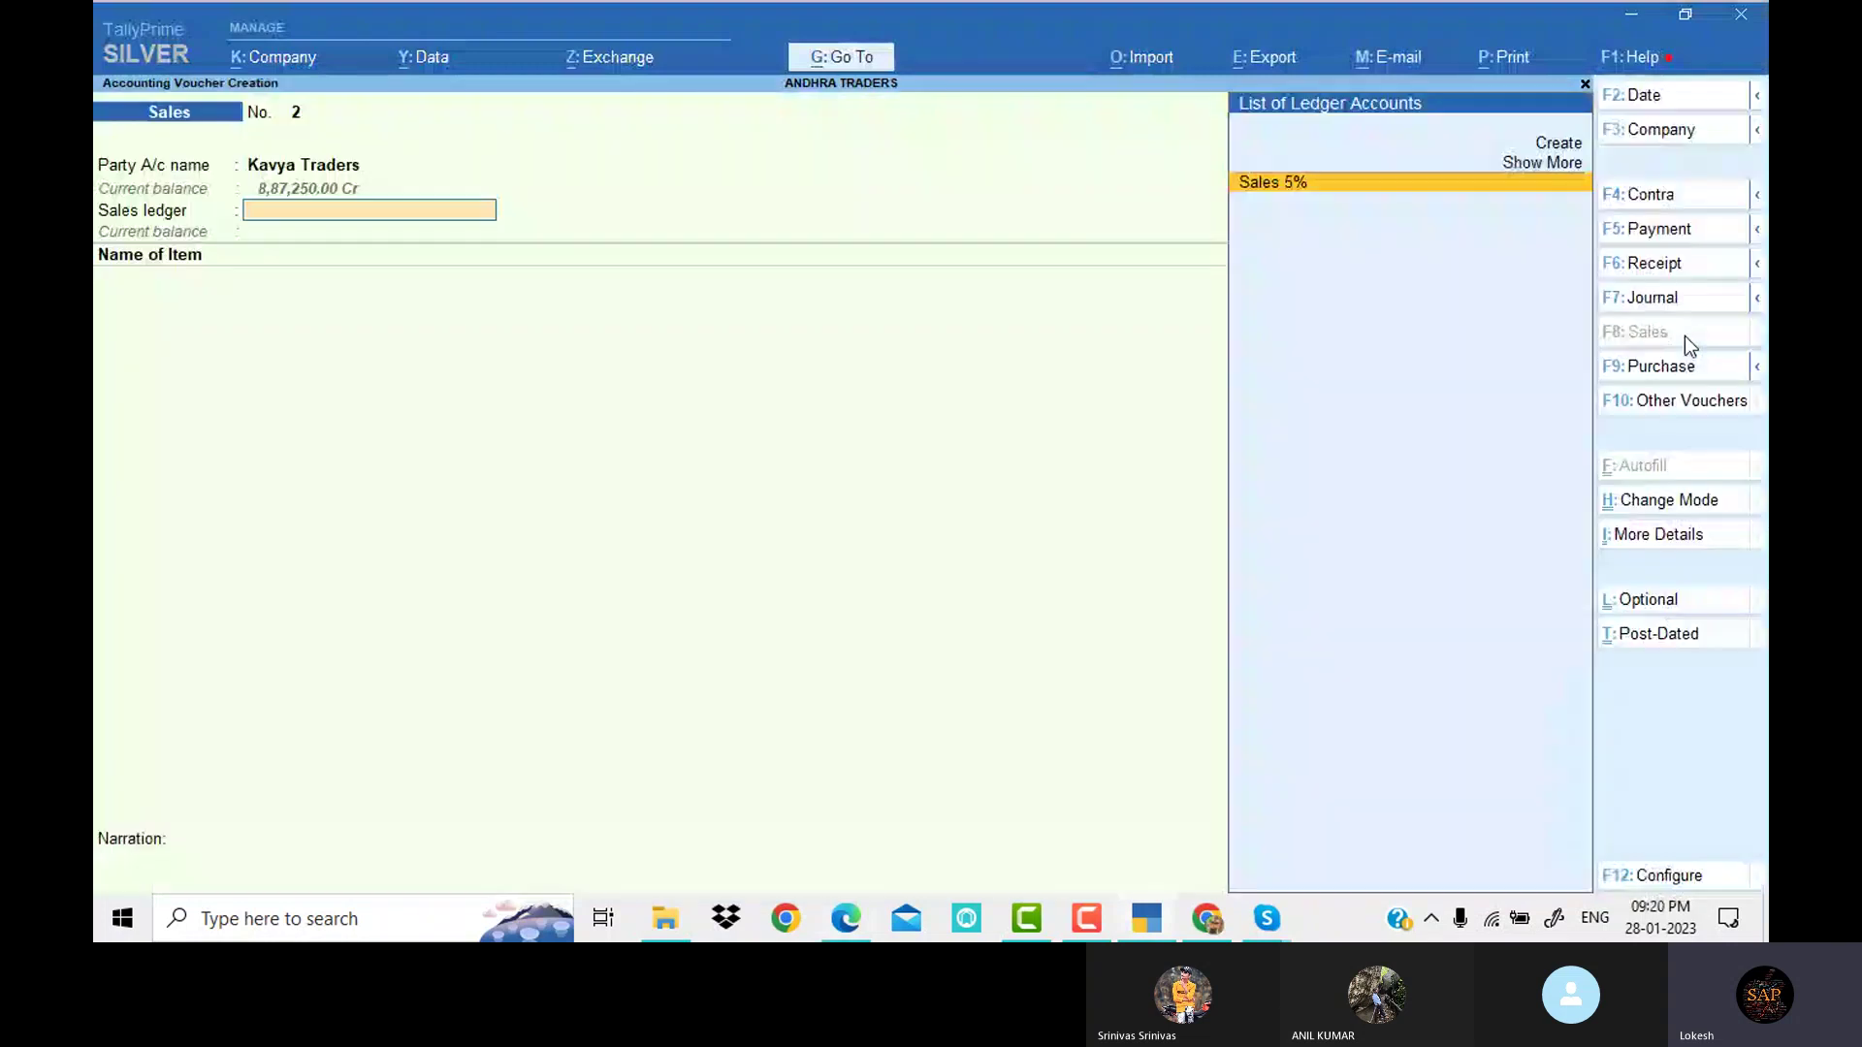
pyautogui.press('Return')
pyautogui.hotkey('alt', 'Tab')
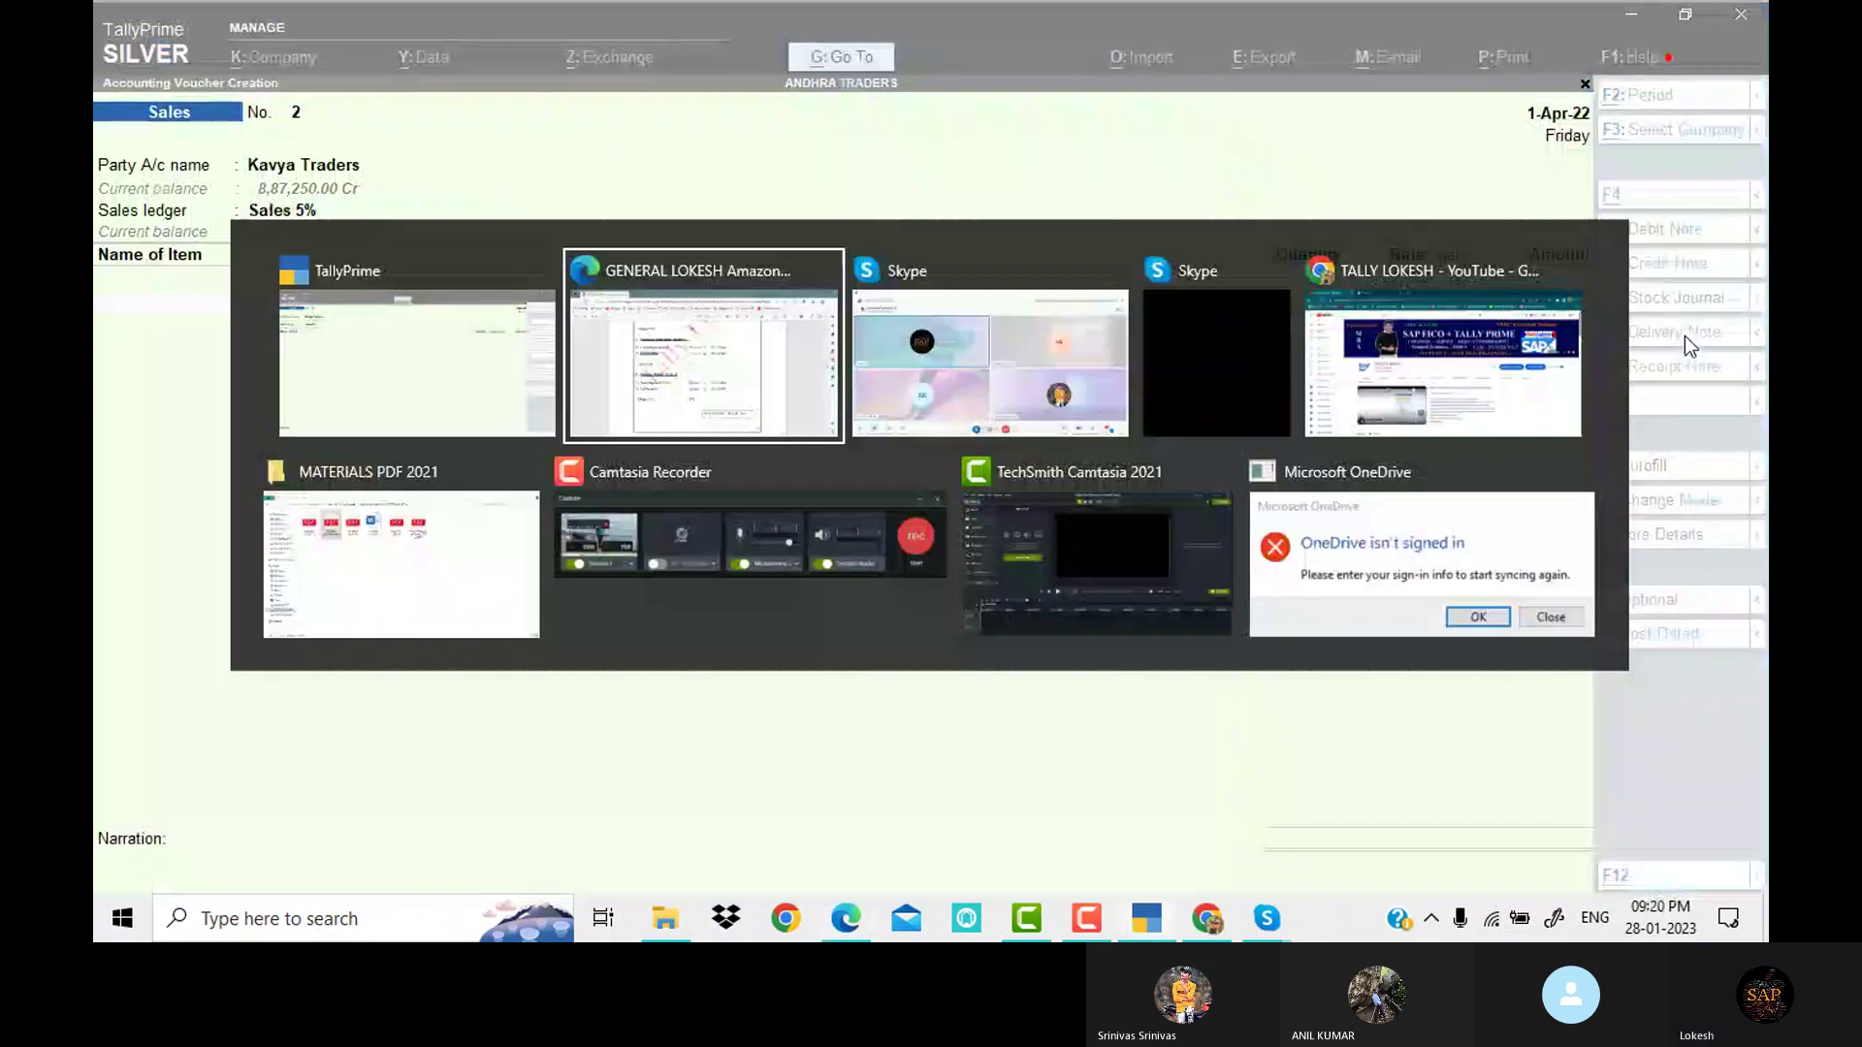
# Add Samsung Hard Disk to the sales voucher with quantity 20 nos at rate 2800, checking the figures in the Edge PDF
pyautogui.hotkey('alt', 'Tab')
pyautogui.press('Return')
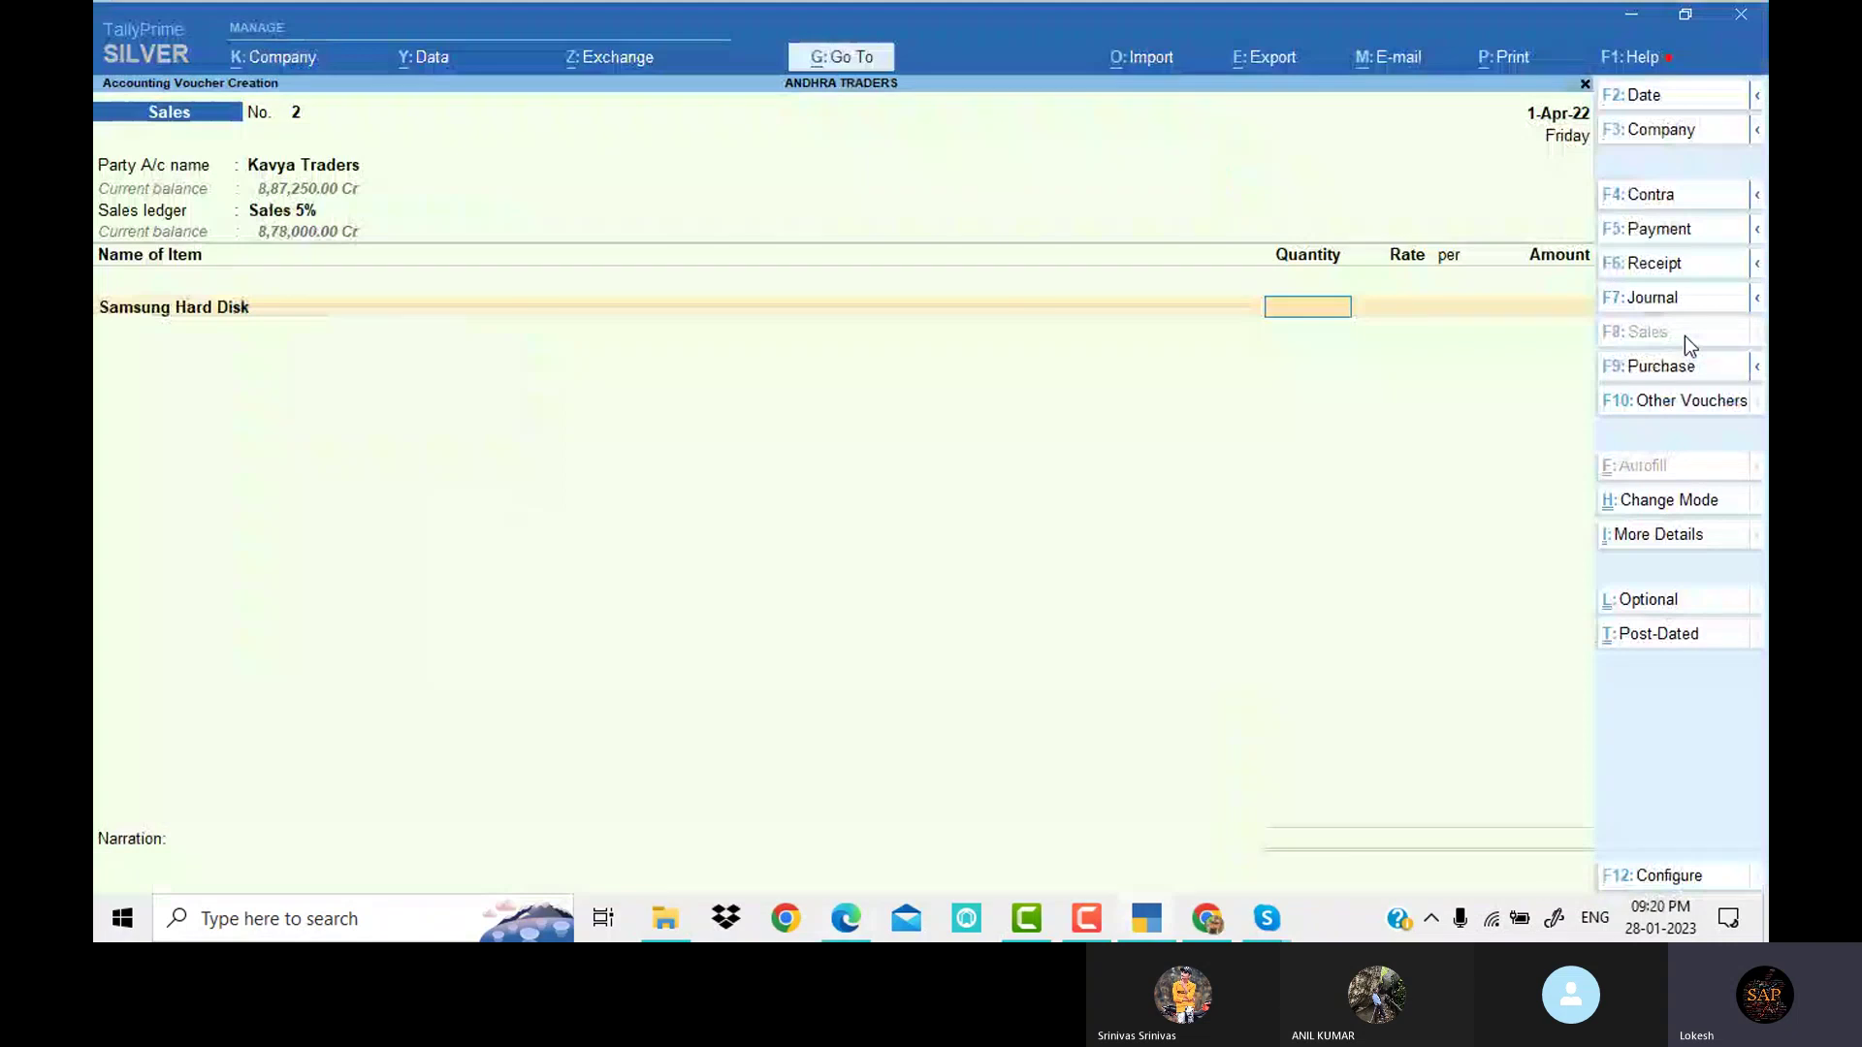
pyautogui.write('20')
pyautogui.press('Return')
pyautogui.write('2800')
pyautogui.press('Return')
pyautogui.press('Return')
pyautogui.press('Return')
# Add Lg Moniters to the sales voucher with quantity 25 nos at rate 3900, checking the figures in the Edge PDF
pyautogui.hotkey('alt', 'Tab')
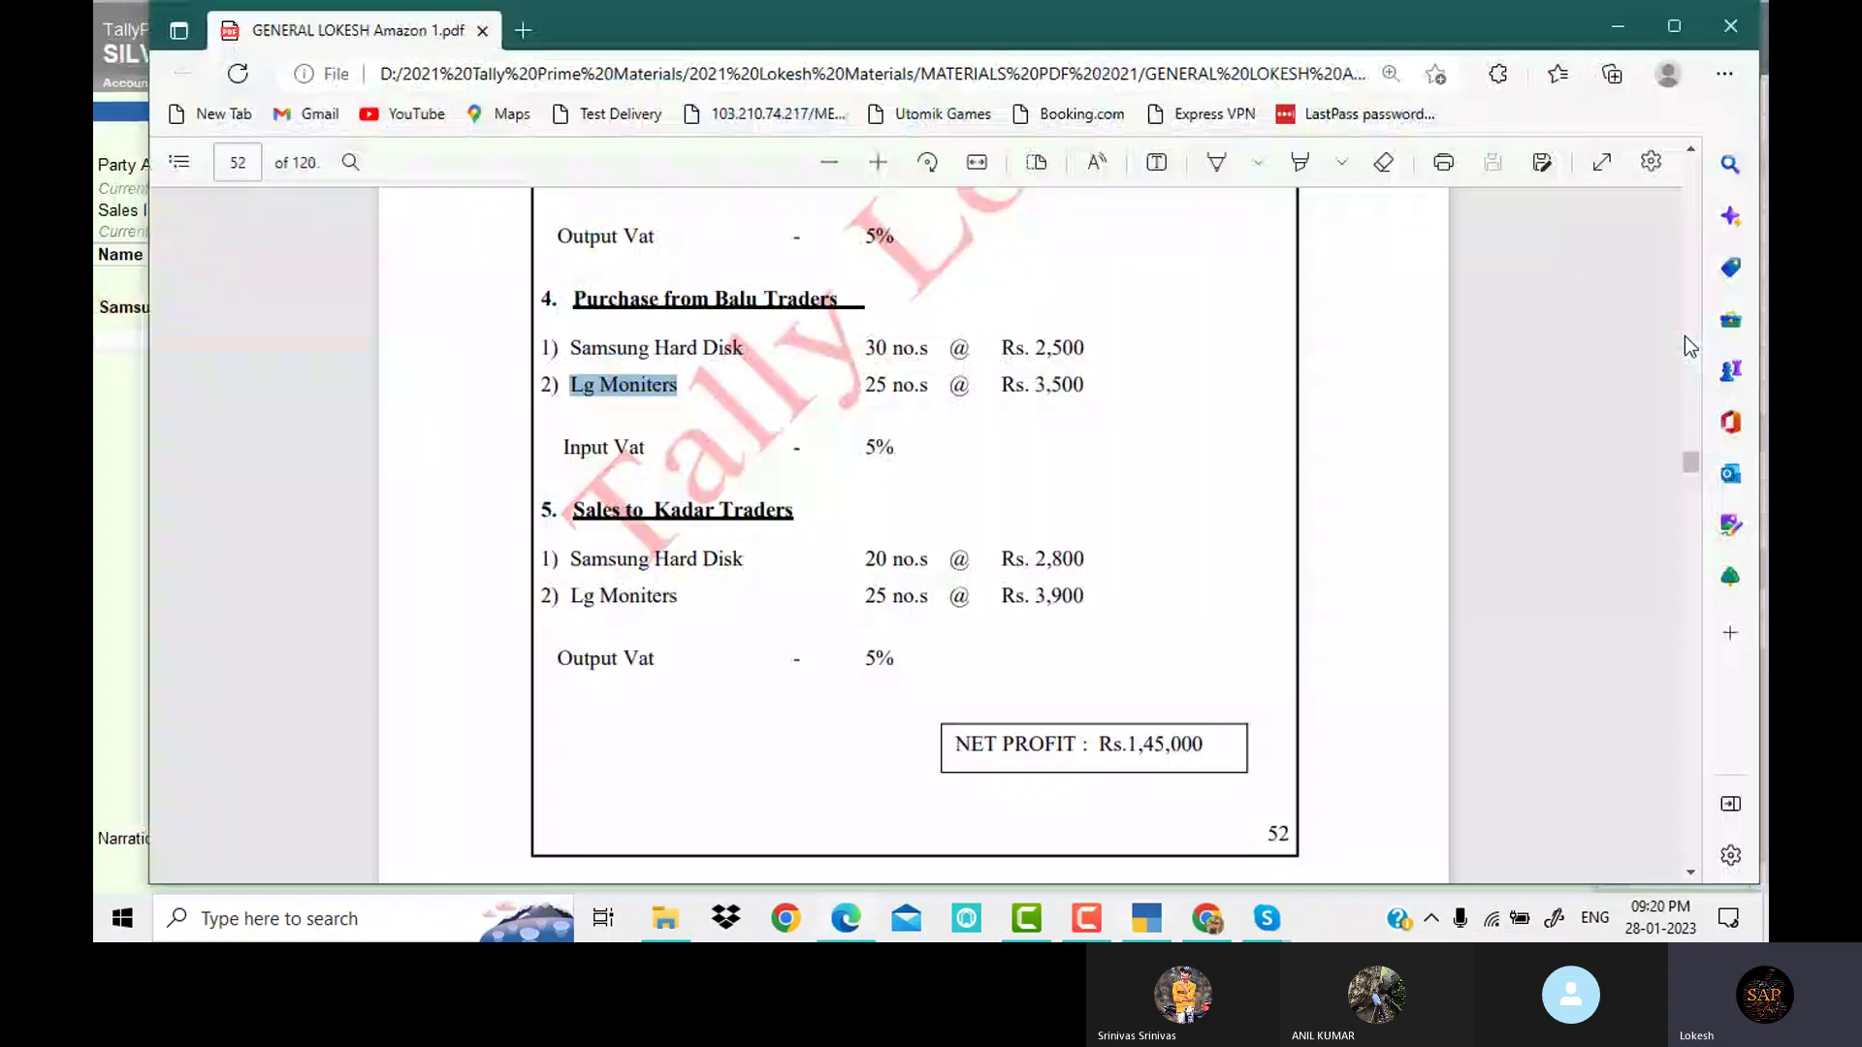
pyautogui.hotkey('alt', 'Tab')
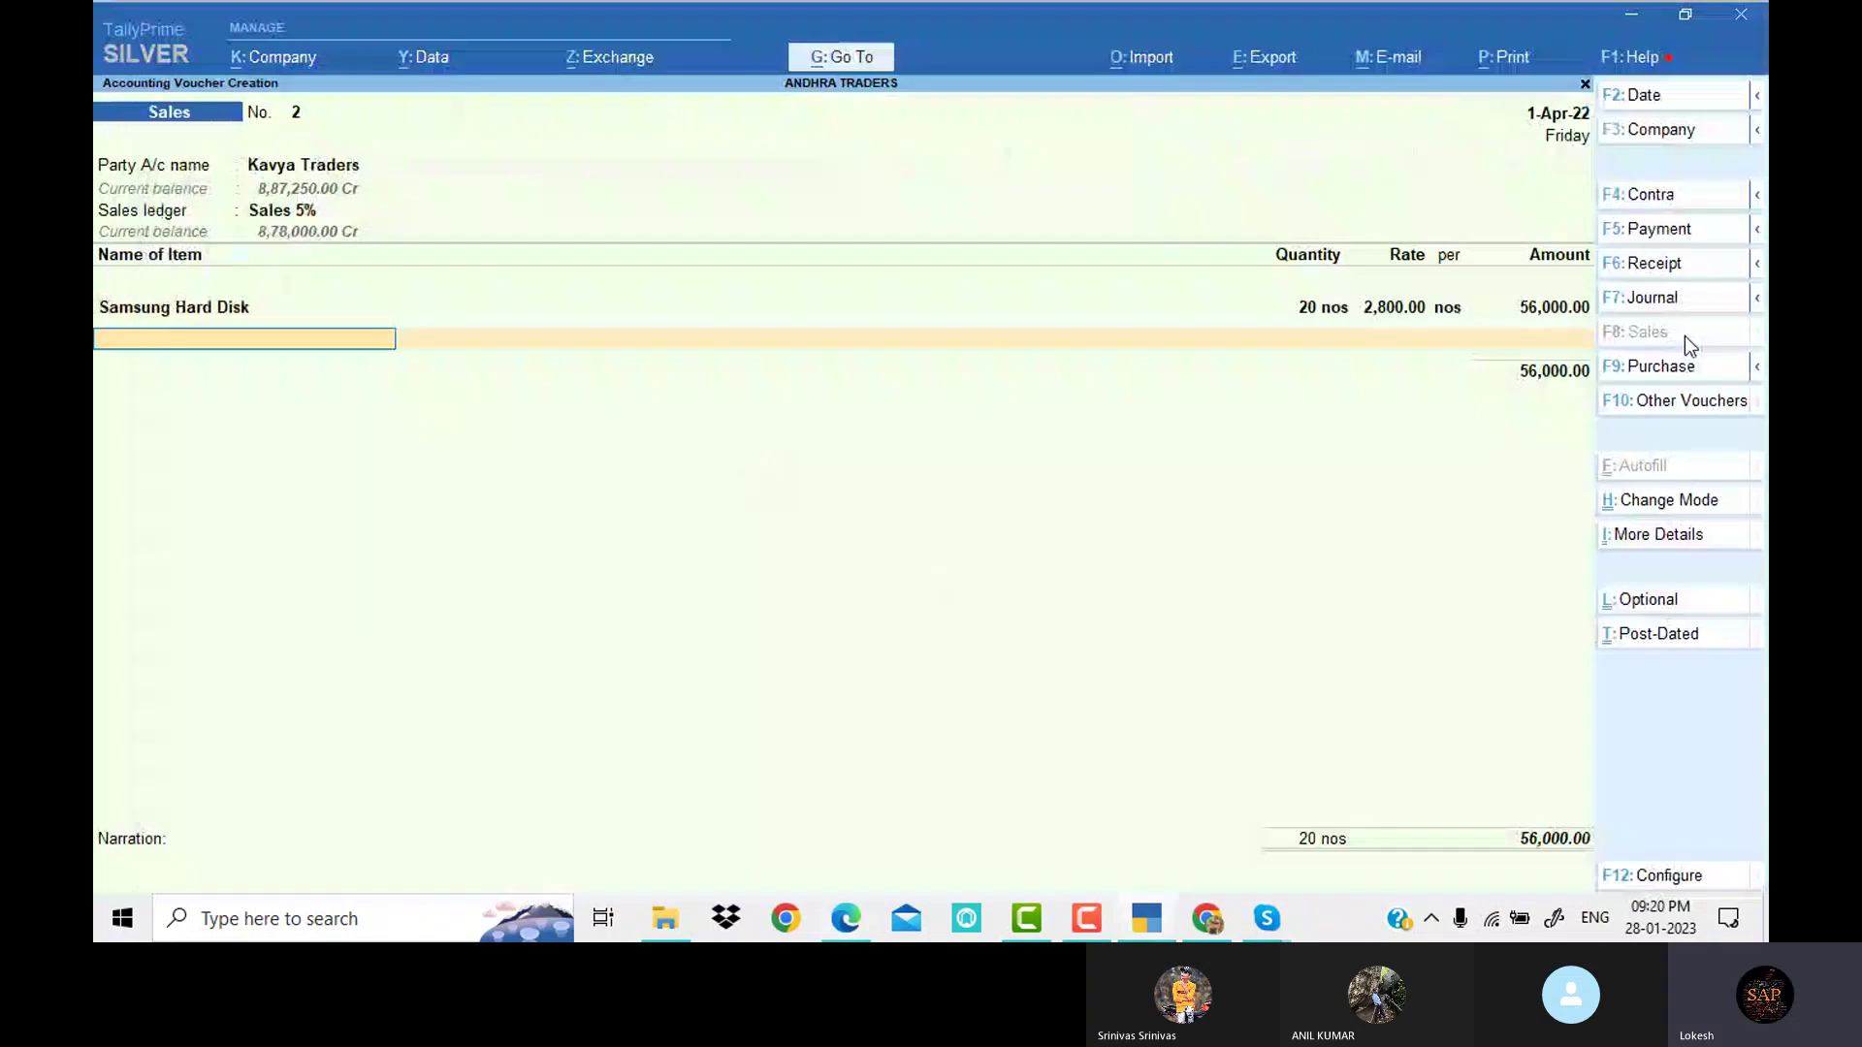
pyautogui.write('l')
pyautogui.press('Return')
pyautogui.hotkey('alt', 'Tab')
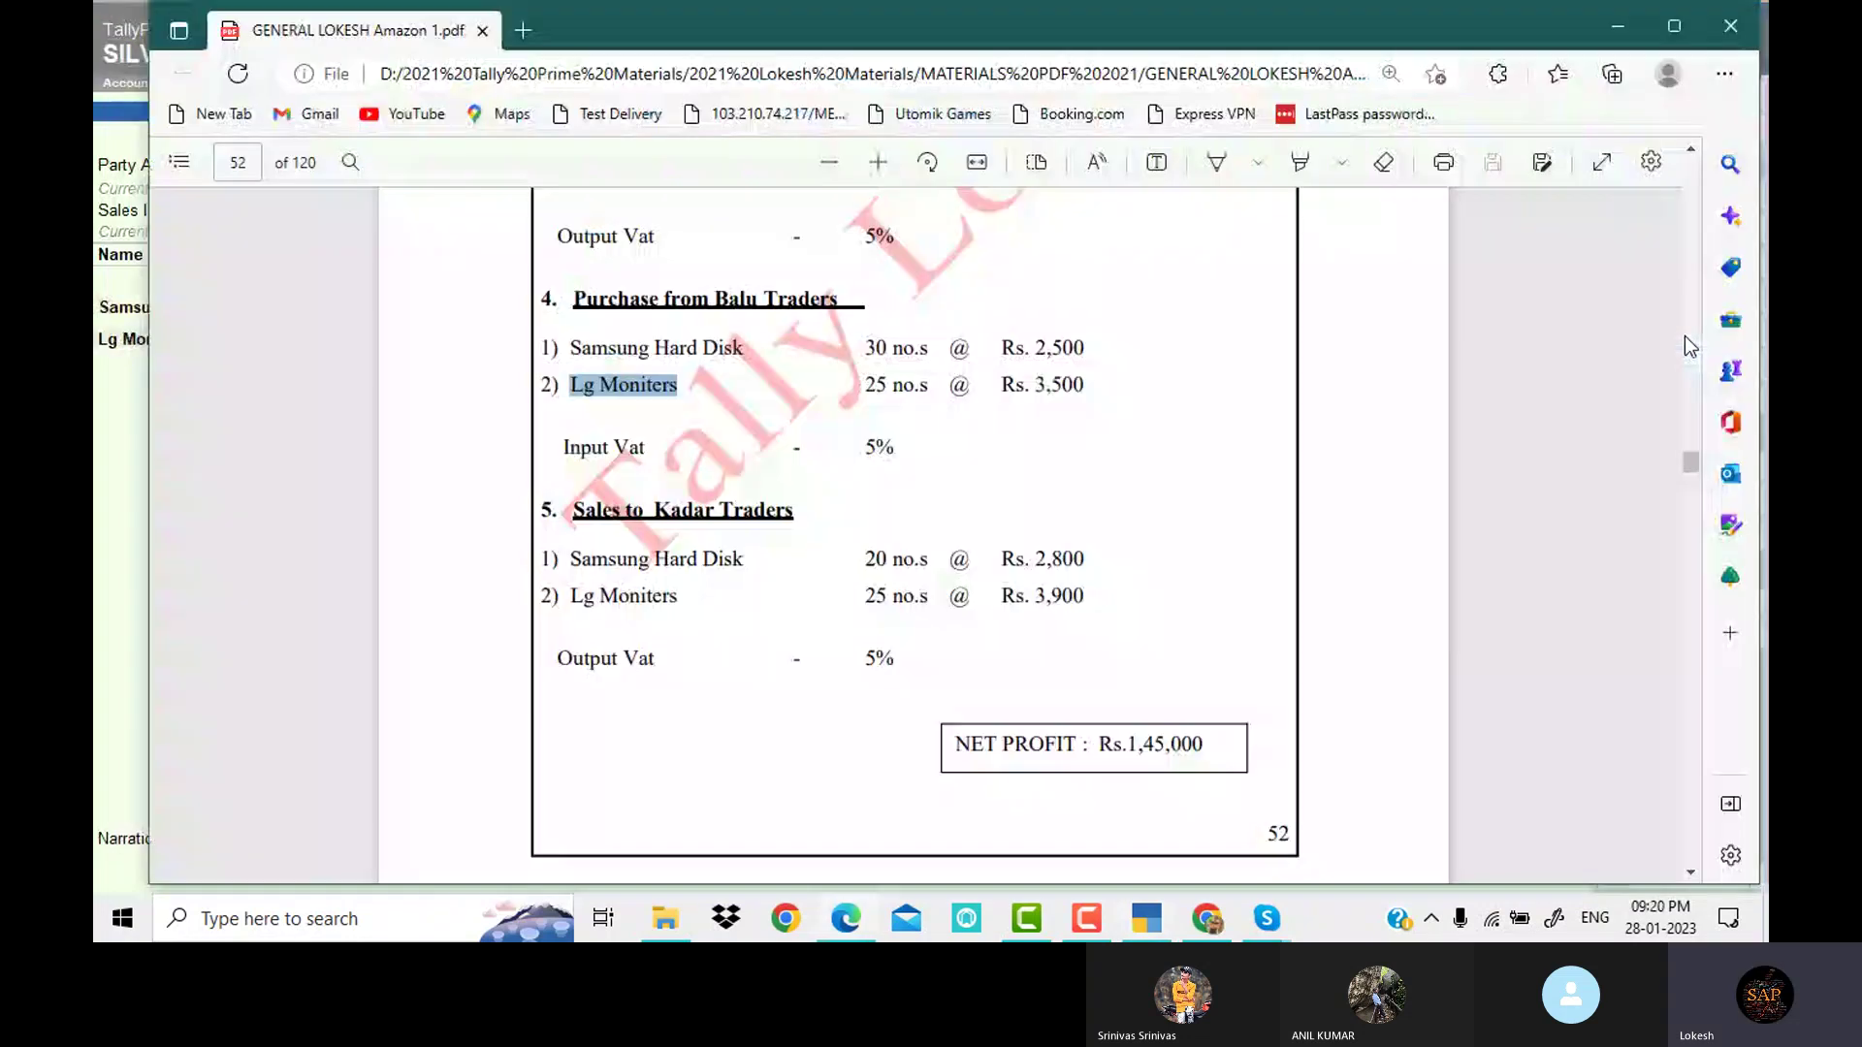
pyautogui.hotkey('alt', 'Tab')
pyautogui.write('25')
pyautogui.press('Return')
pyautogui.write('390')
pyautogui.press('Return')
pyautogui.press('Return')
pyautogui.press('Return')
# Apply the Output Vat 5% ledger to the Kavya Traders sale and save the voucher without a narration
pyautogui.press('Return')
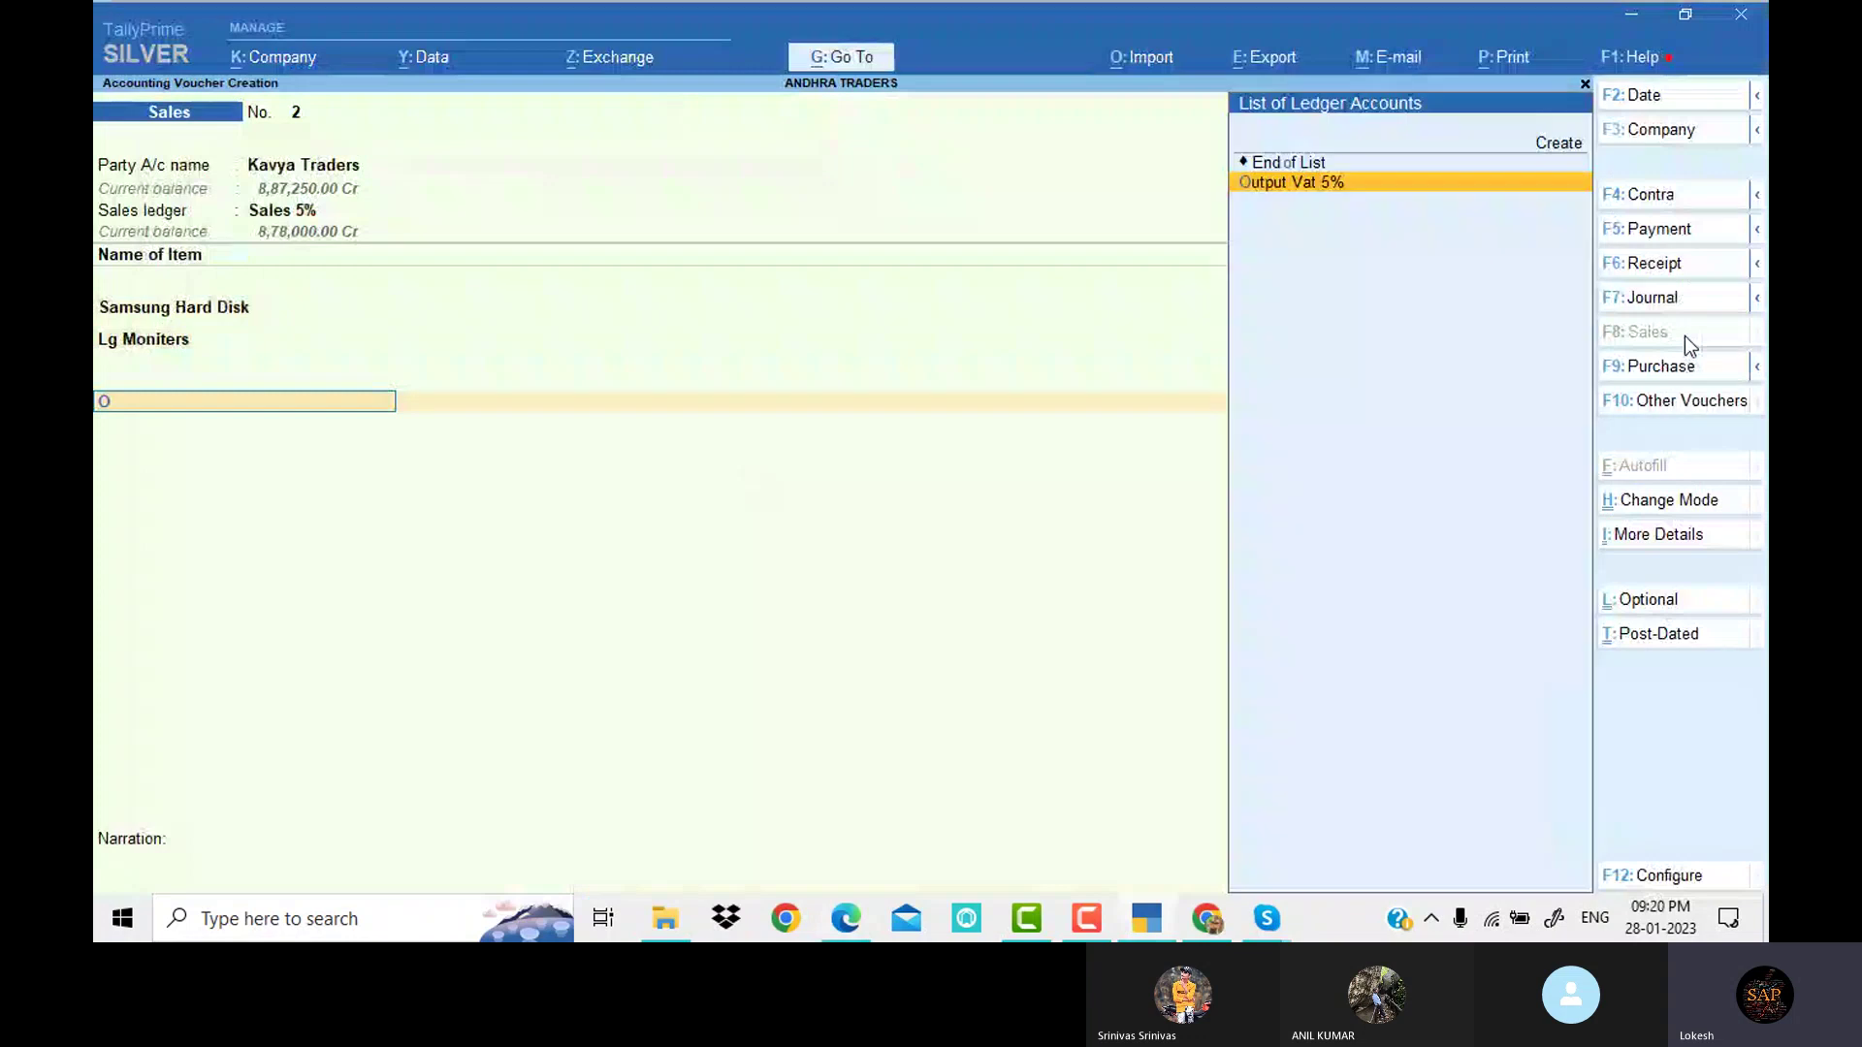
pyautogui.write('Ou')
pyautogui.press('Return')
pyautogui.press('Return')
pyautogui.press('Return')
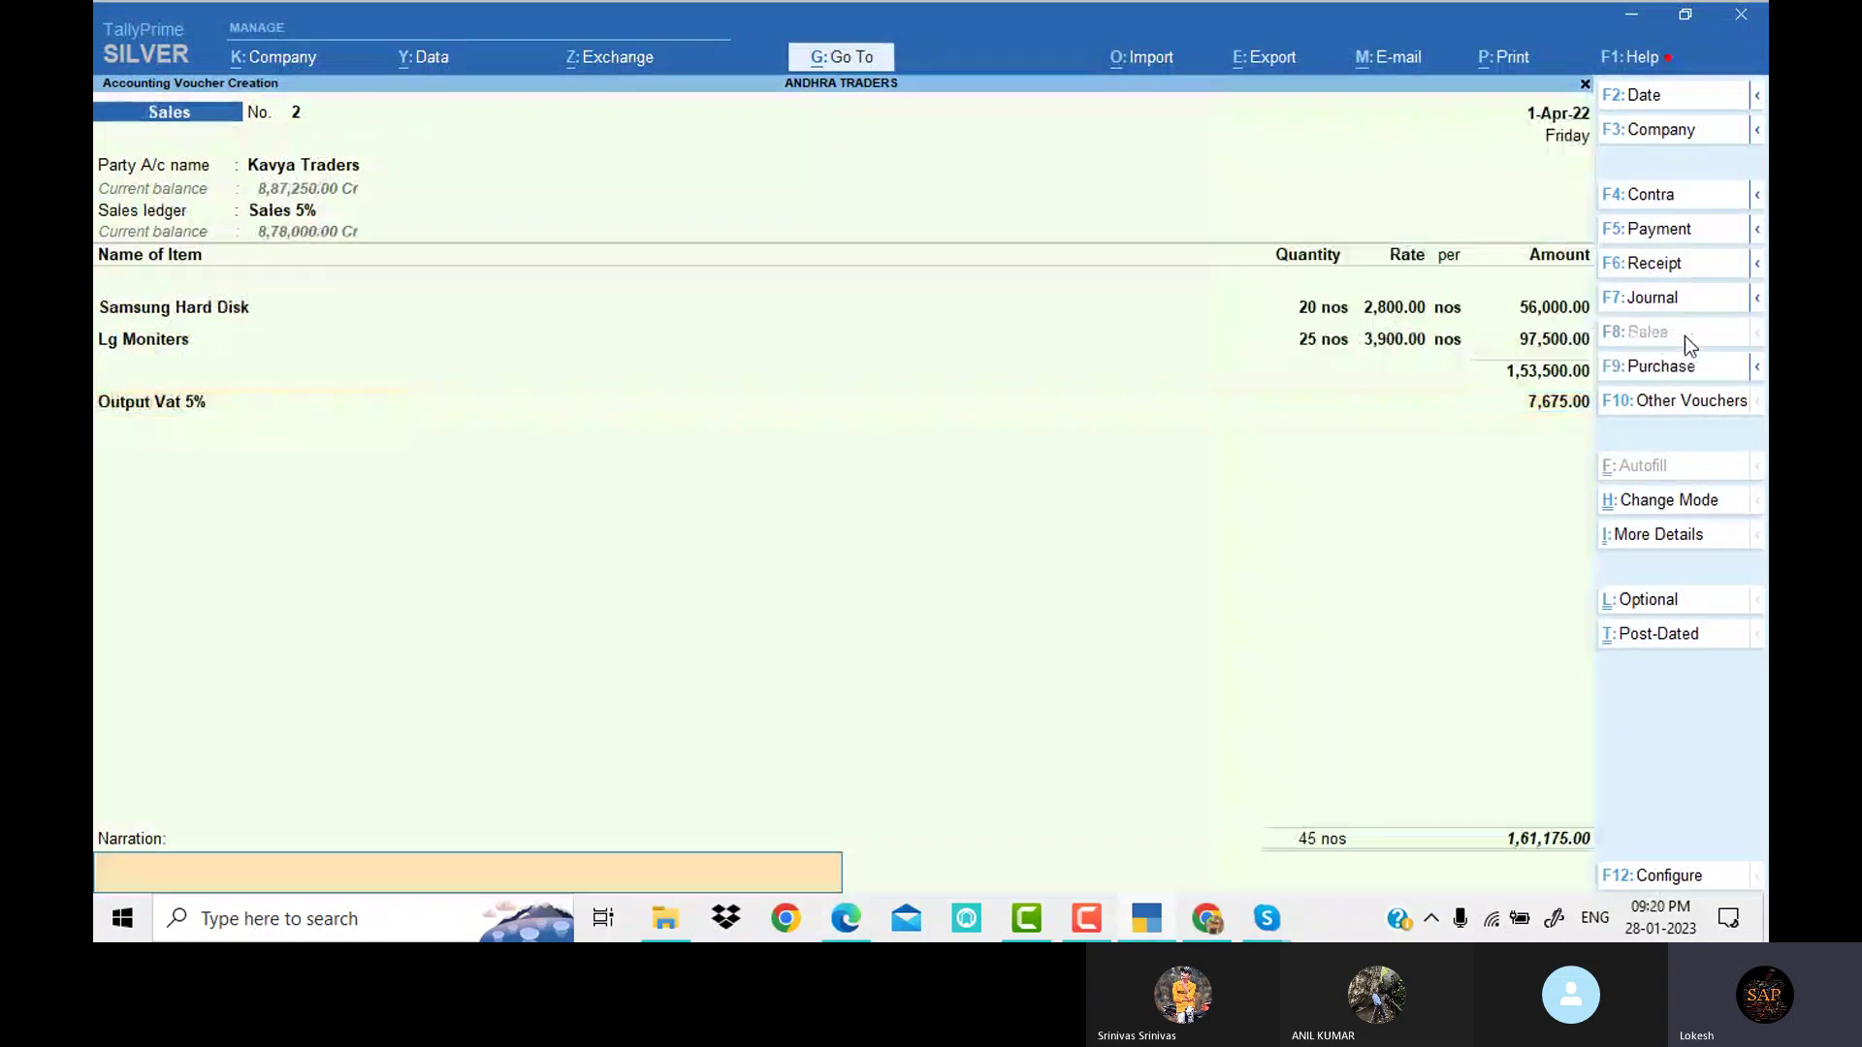
pyautogui.press('Return')
pyautogui.press('Return')
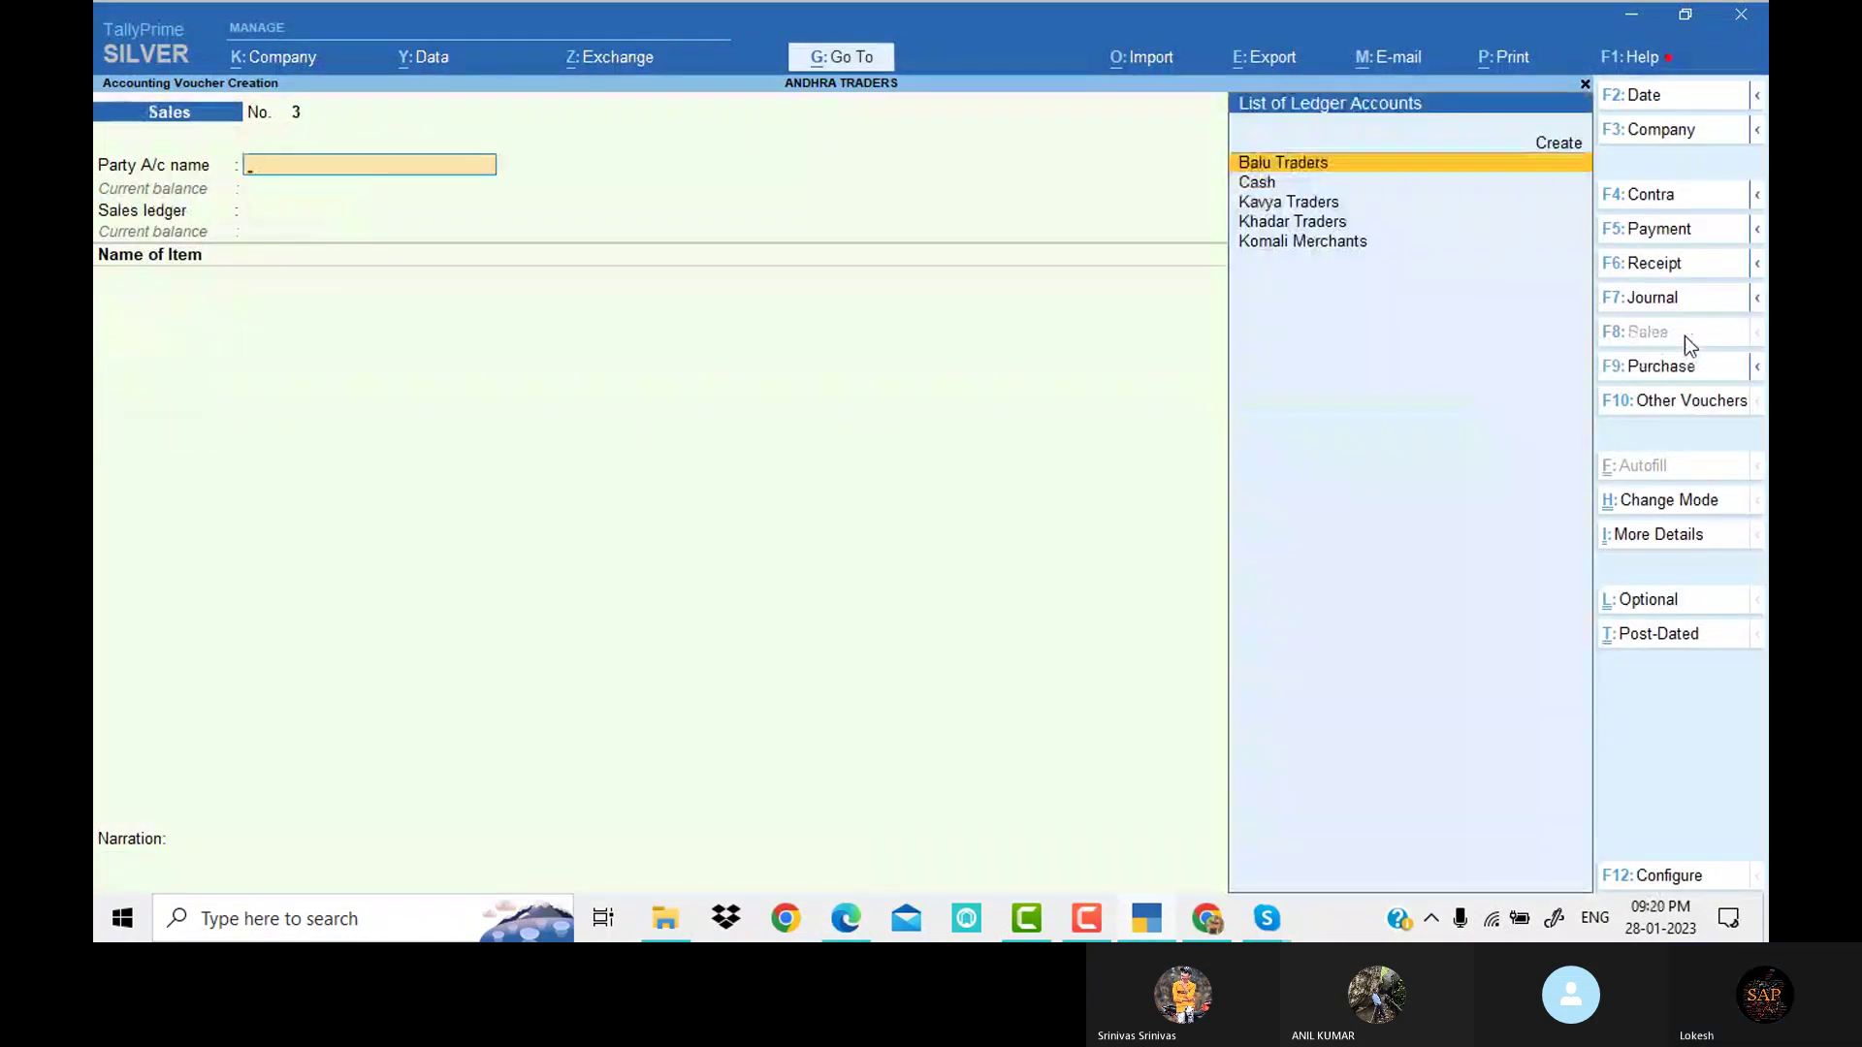
# View the company's Profit & Loss A/c in detailed form and compare its nett profit with the answer in the Edge PDF
pyautogui.press('Escape')
pyautogui.press('Return')
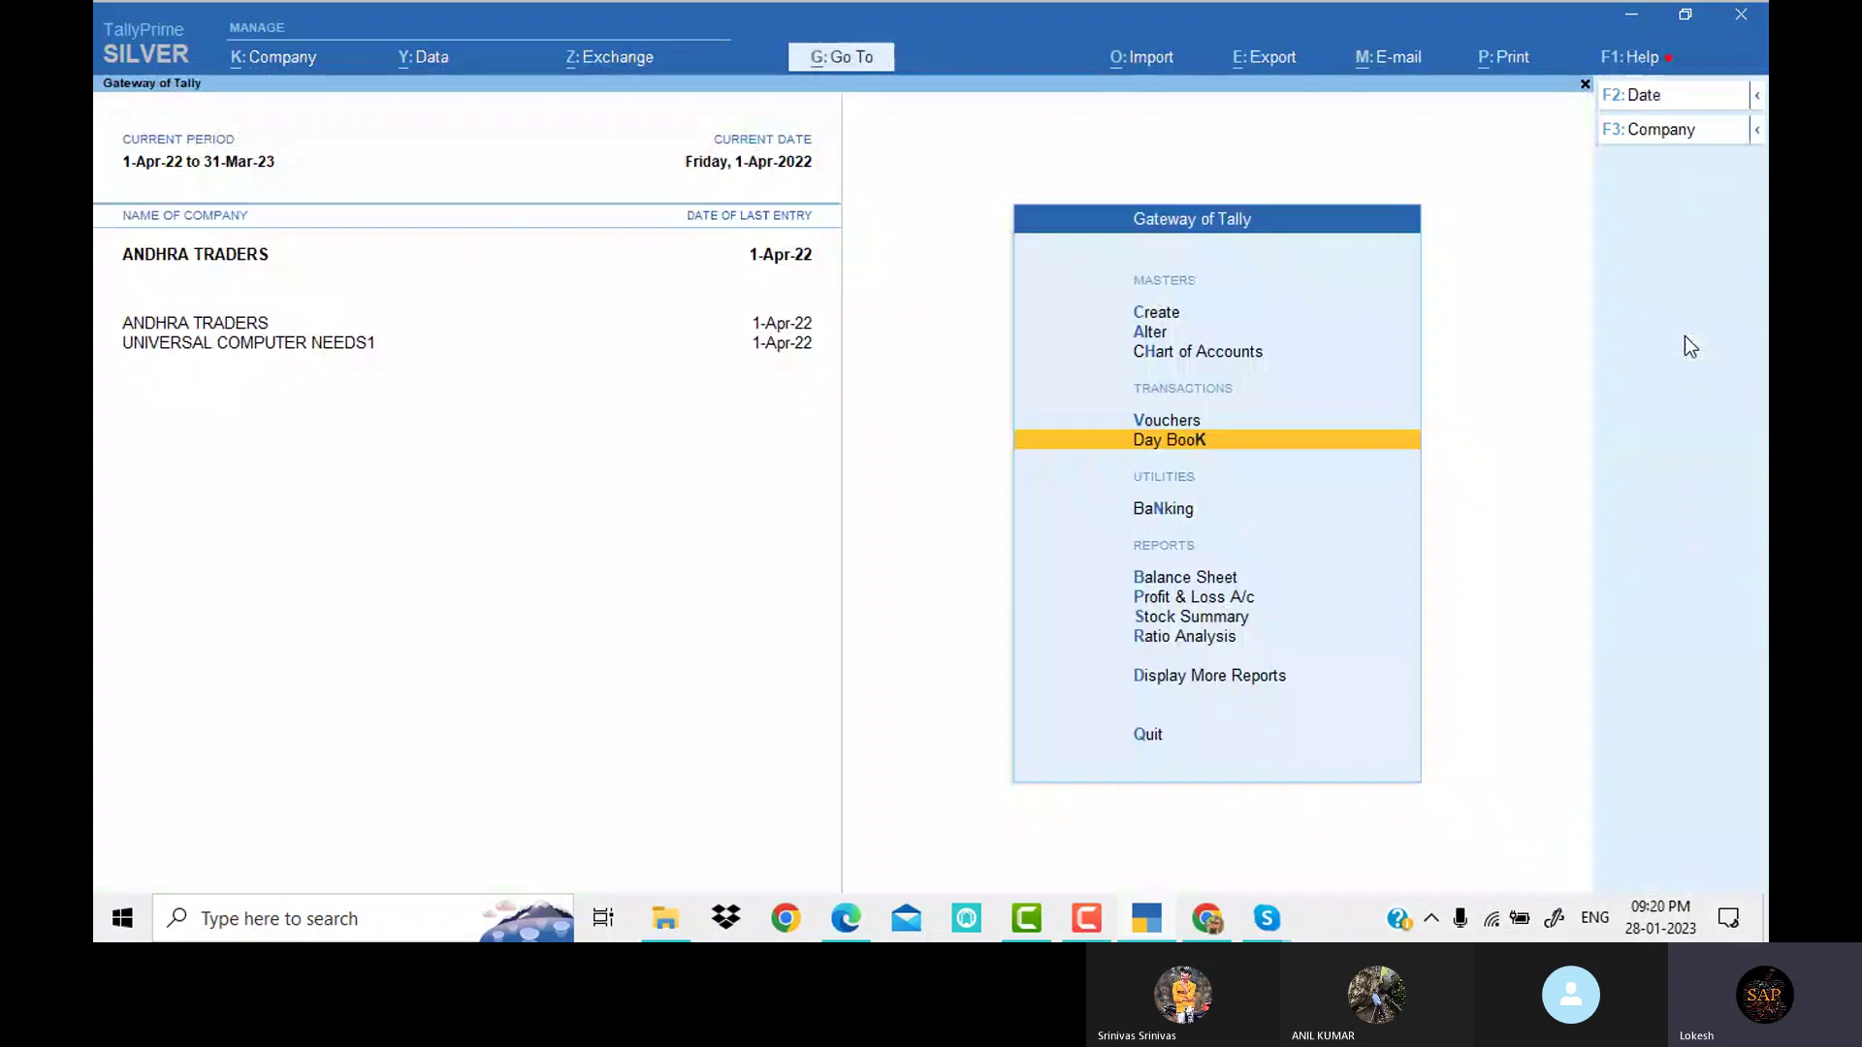
pyautogui.press('Down')
pyautogui.press('Down')
pyautogui.press('Down')
pyautogui.press('Return')
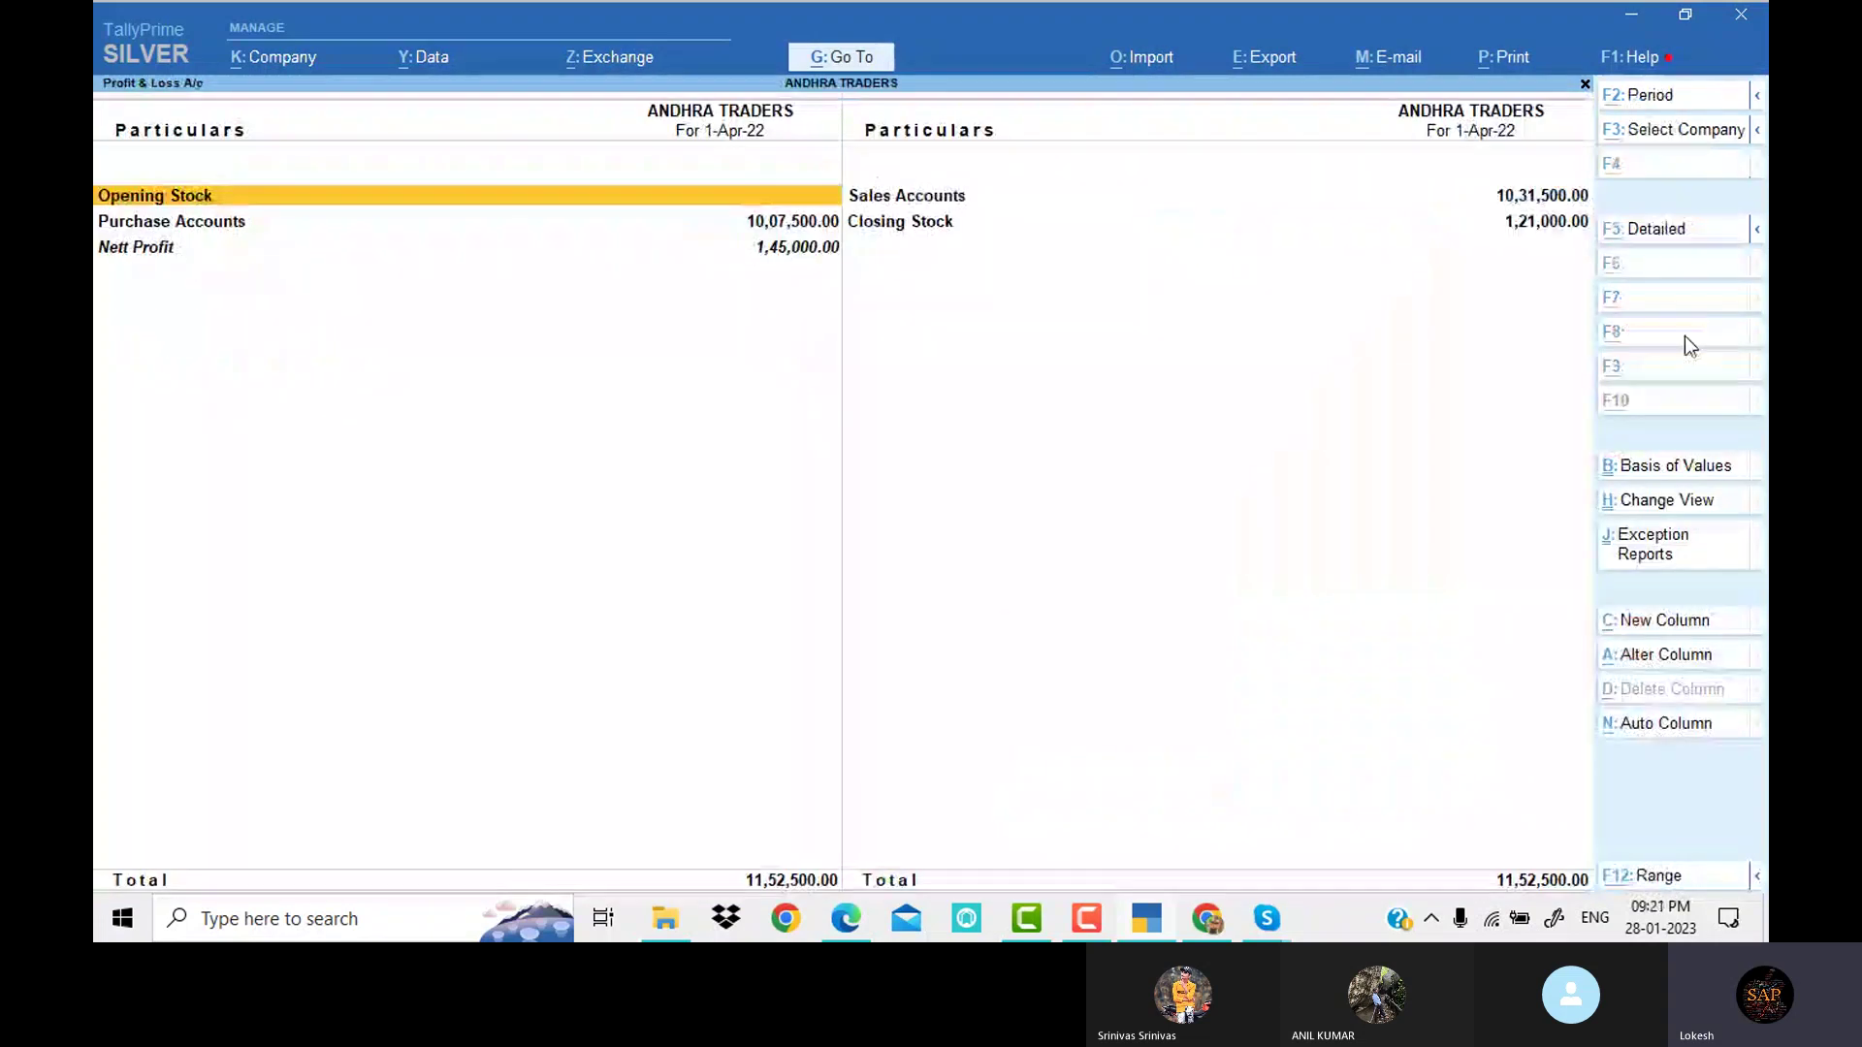
pyautogui.hotkey('alt', 'F5')
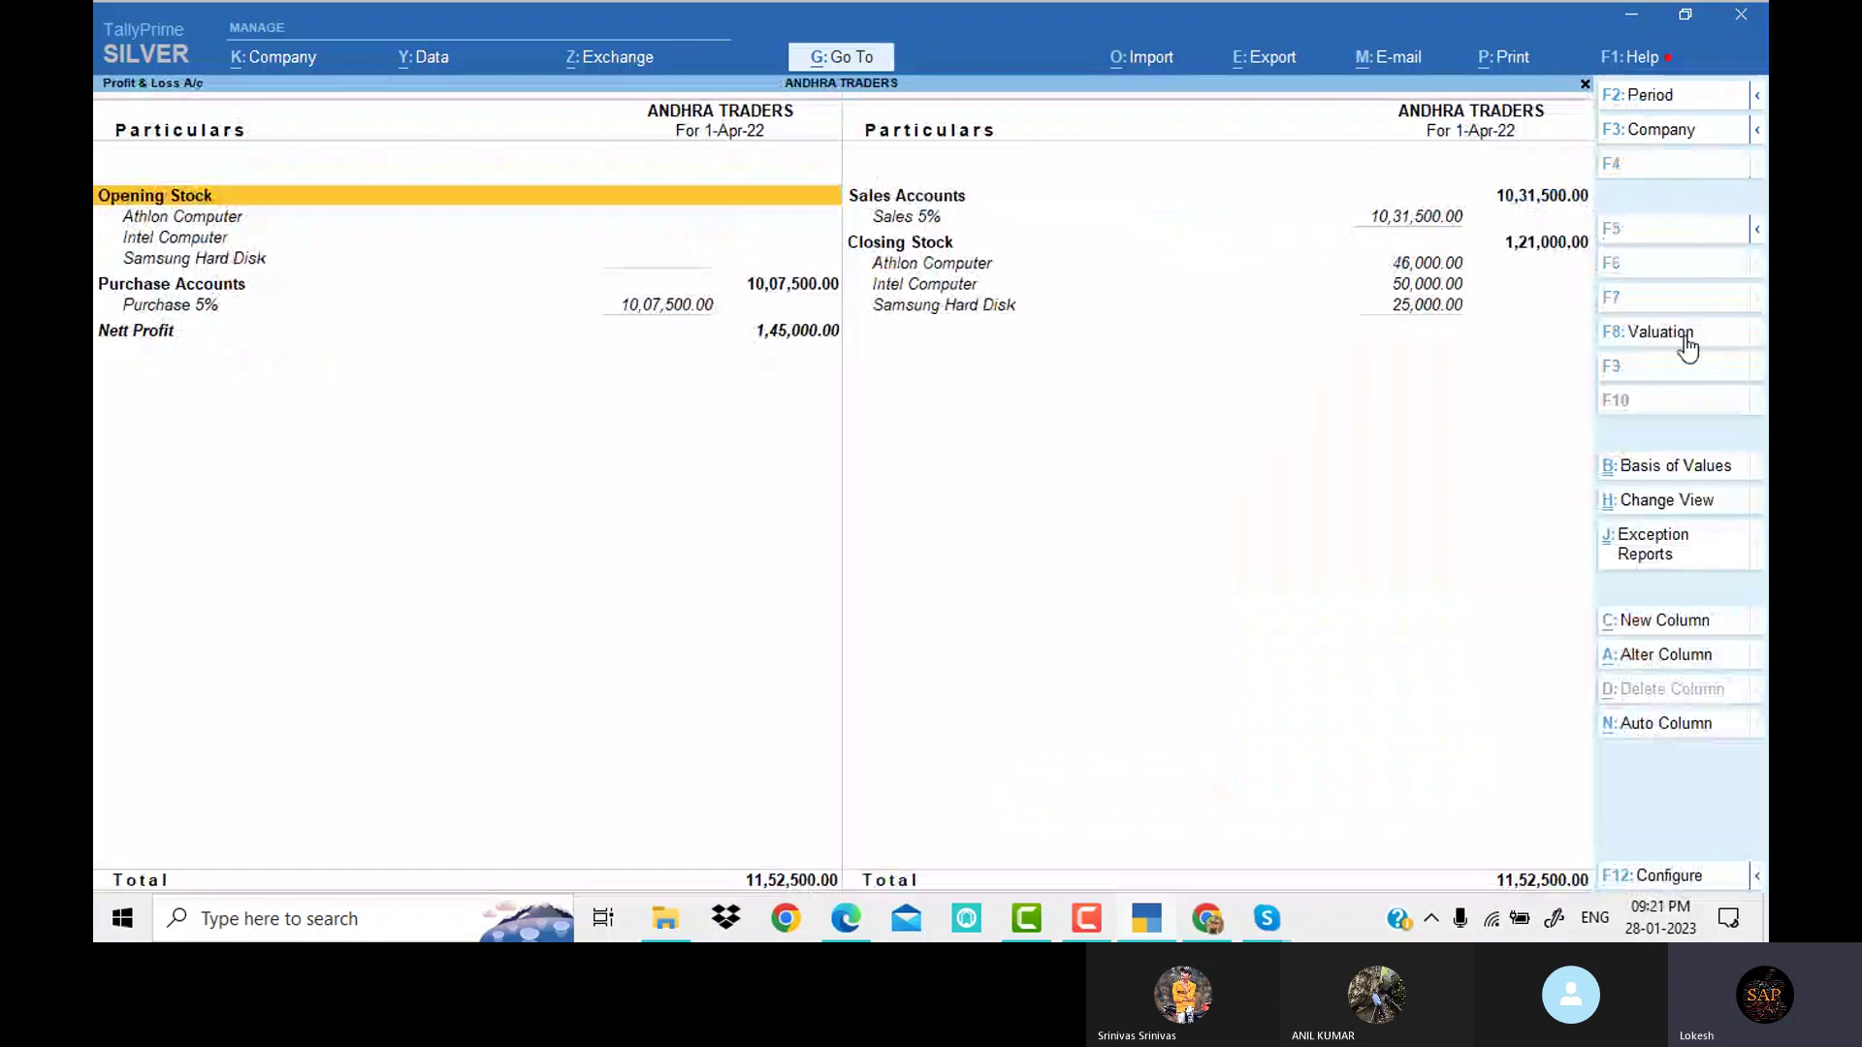
pyautogui.press('Down')
pyautogui.press('Down')
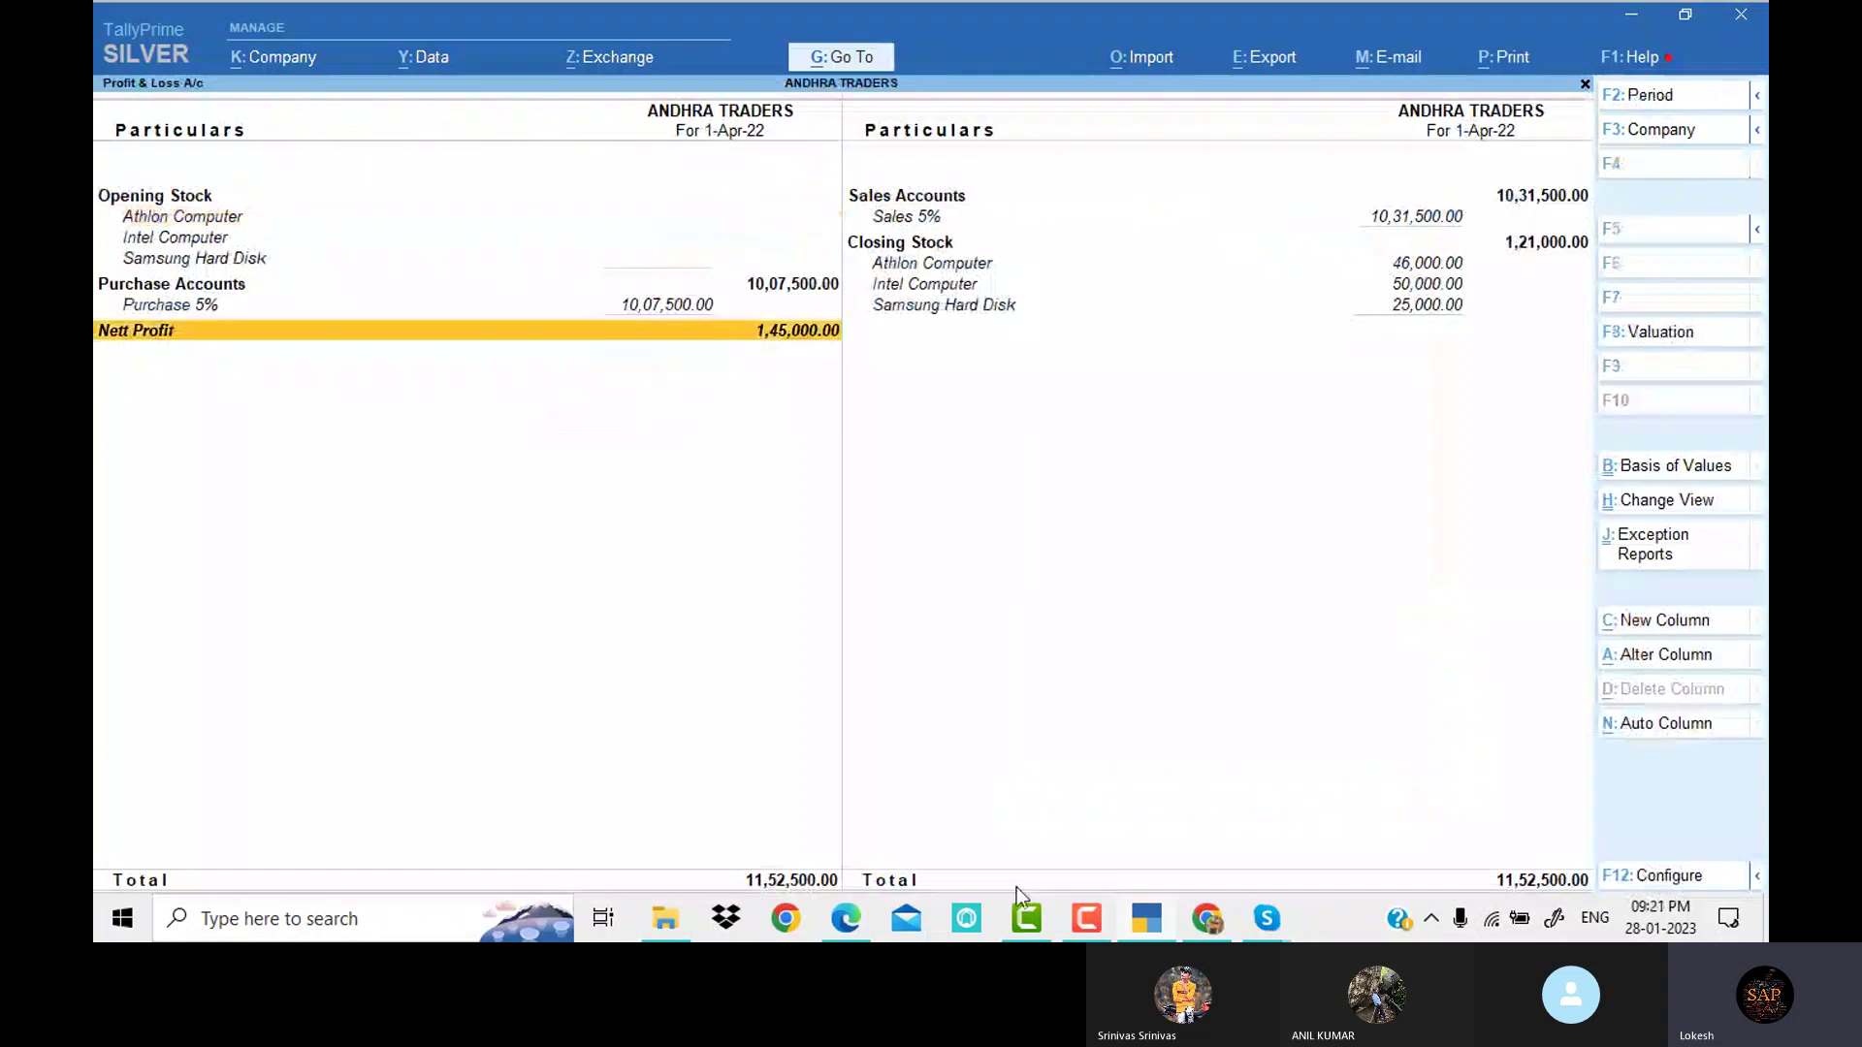
pyautogui.click(848, 921)
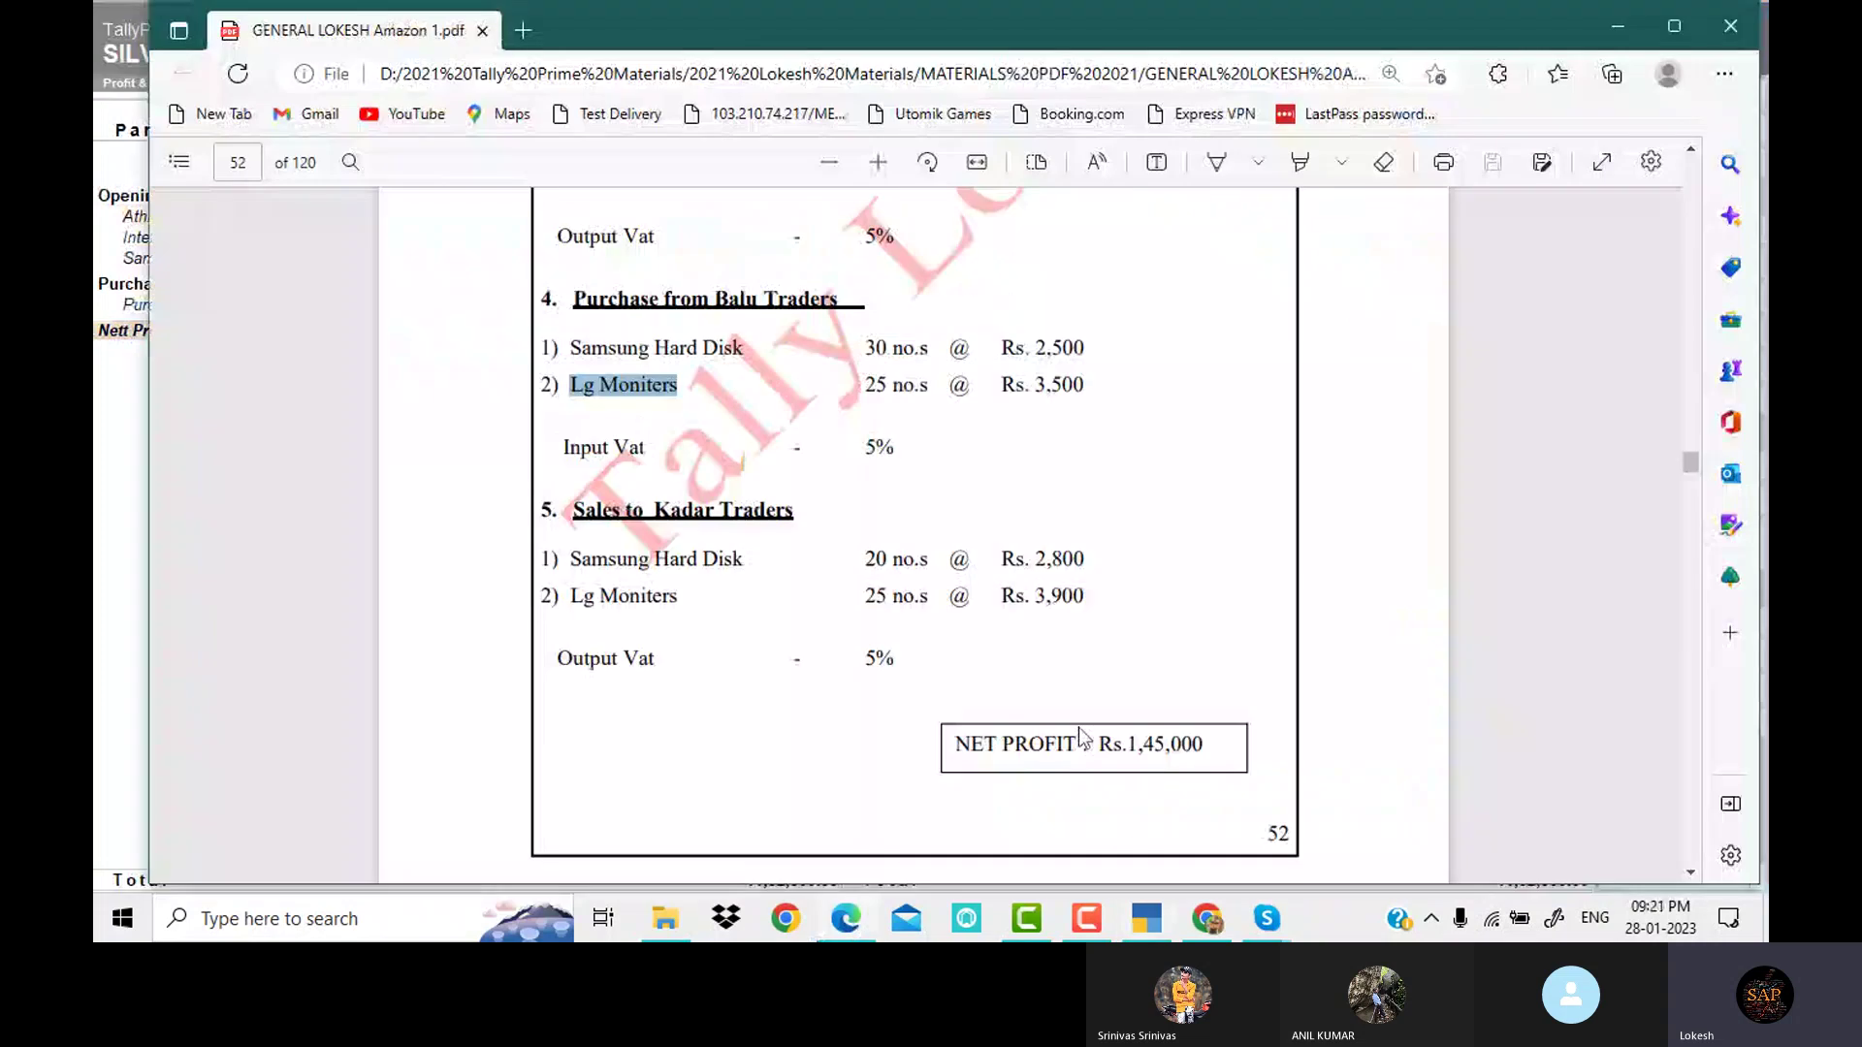
pyautogui.click(1146, 921)
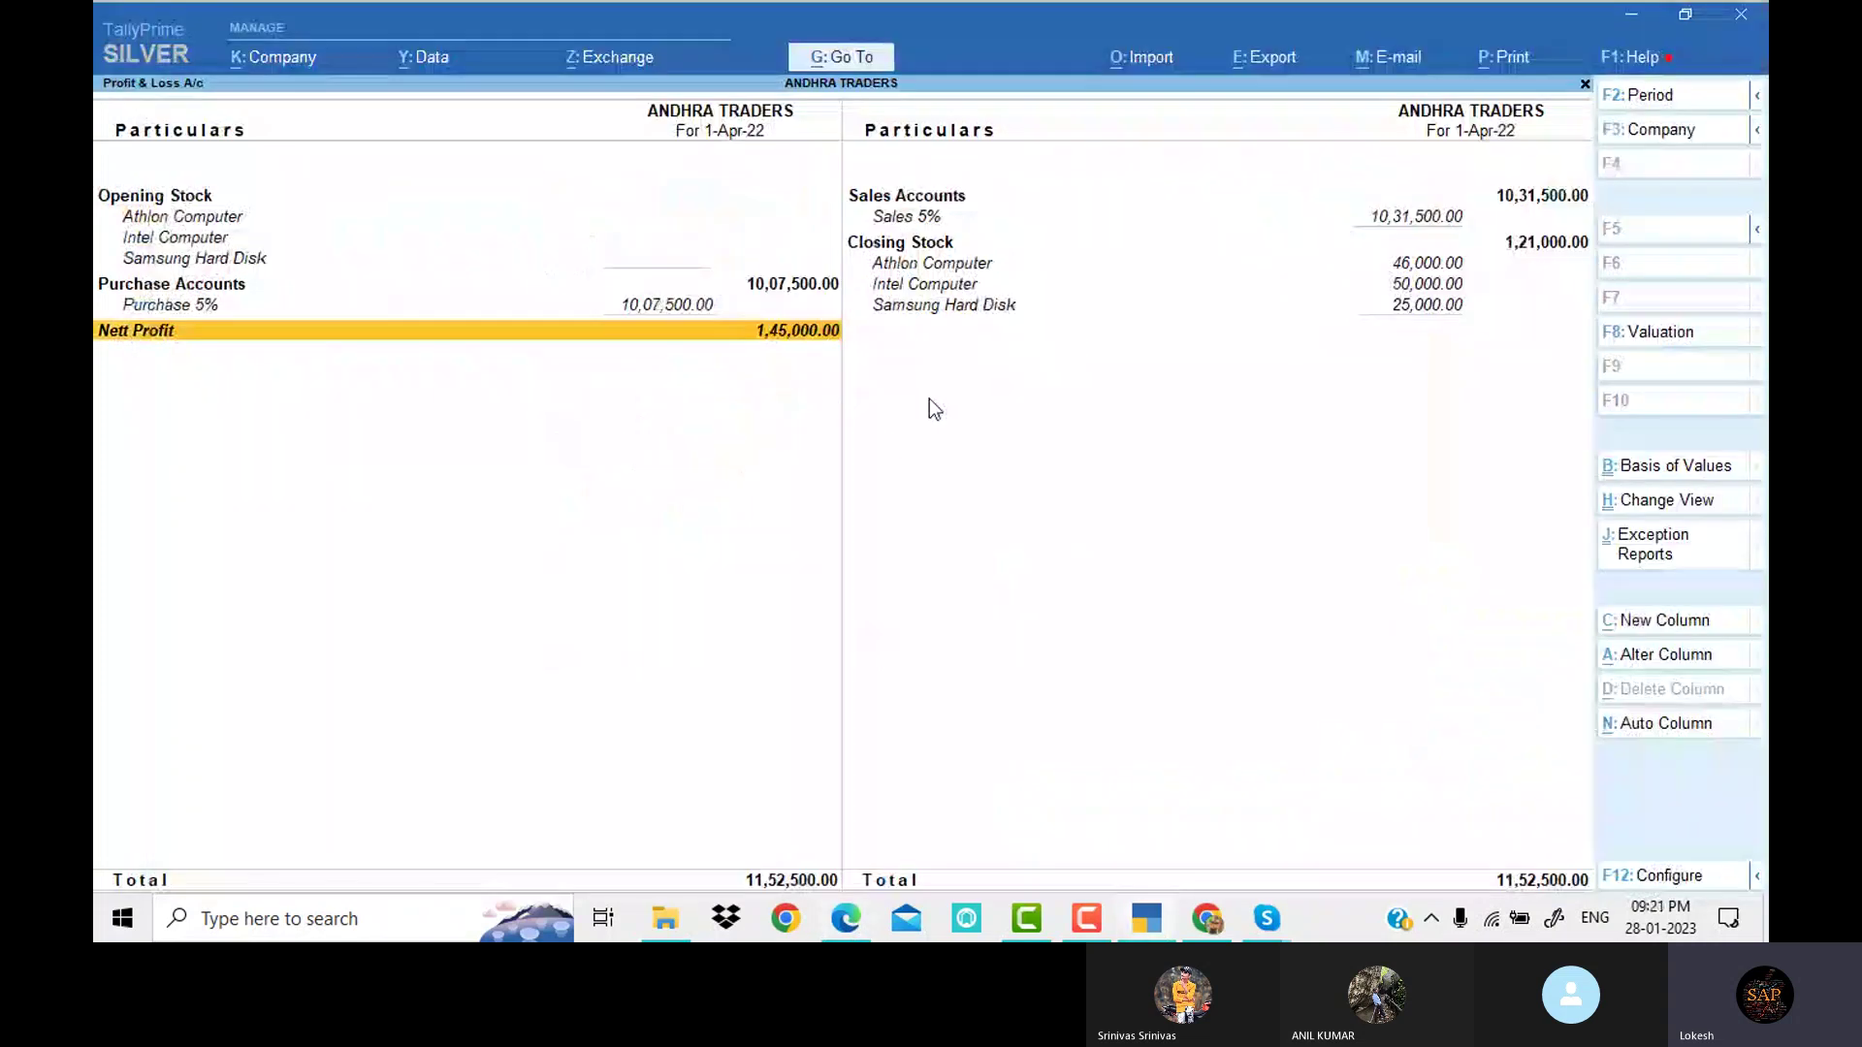
# Leave the Profit & Loss A/c, try to open the VAT Reports, and decline the visit to TallyHelp
pyautogui.press('Escape')
pyautogui.press('Down')
pyautogui.press('Down')
pyautogui.press('Down')
pyautogui.press('Return')
pyautogui.press('Down')
pyautogui.press('Down')
pyautogui.press('Down')
pyautogui.press('Down')
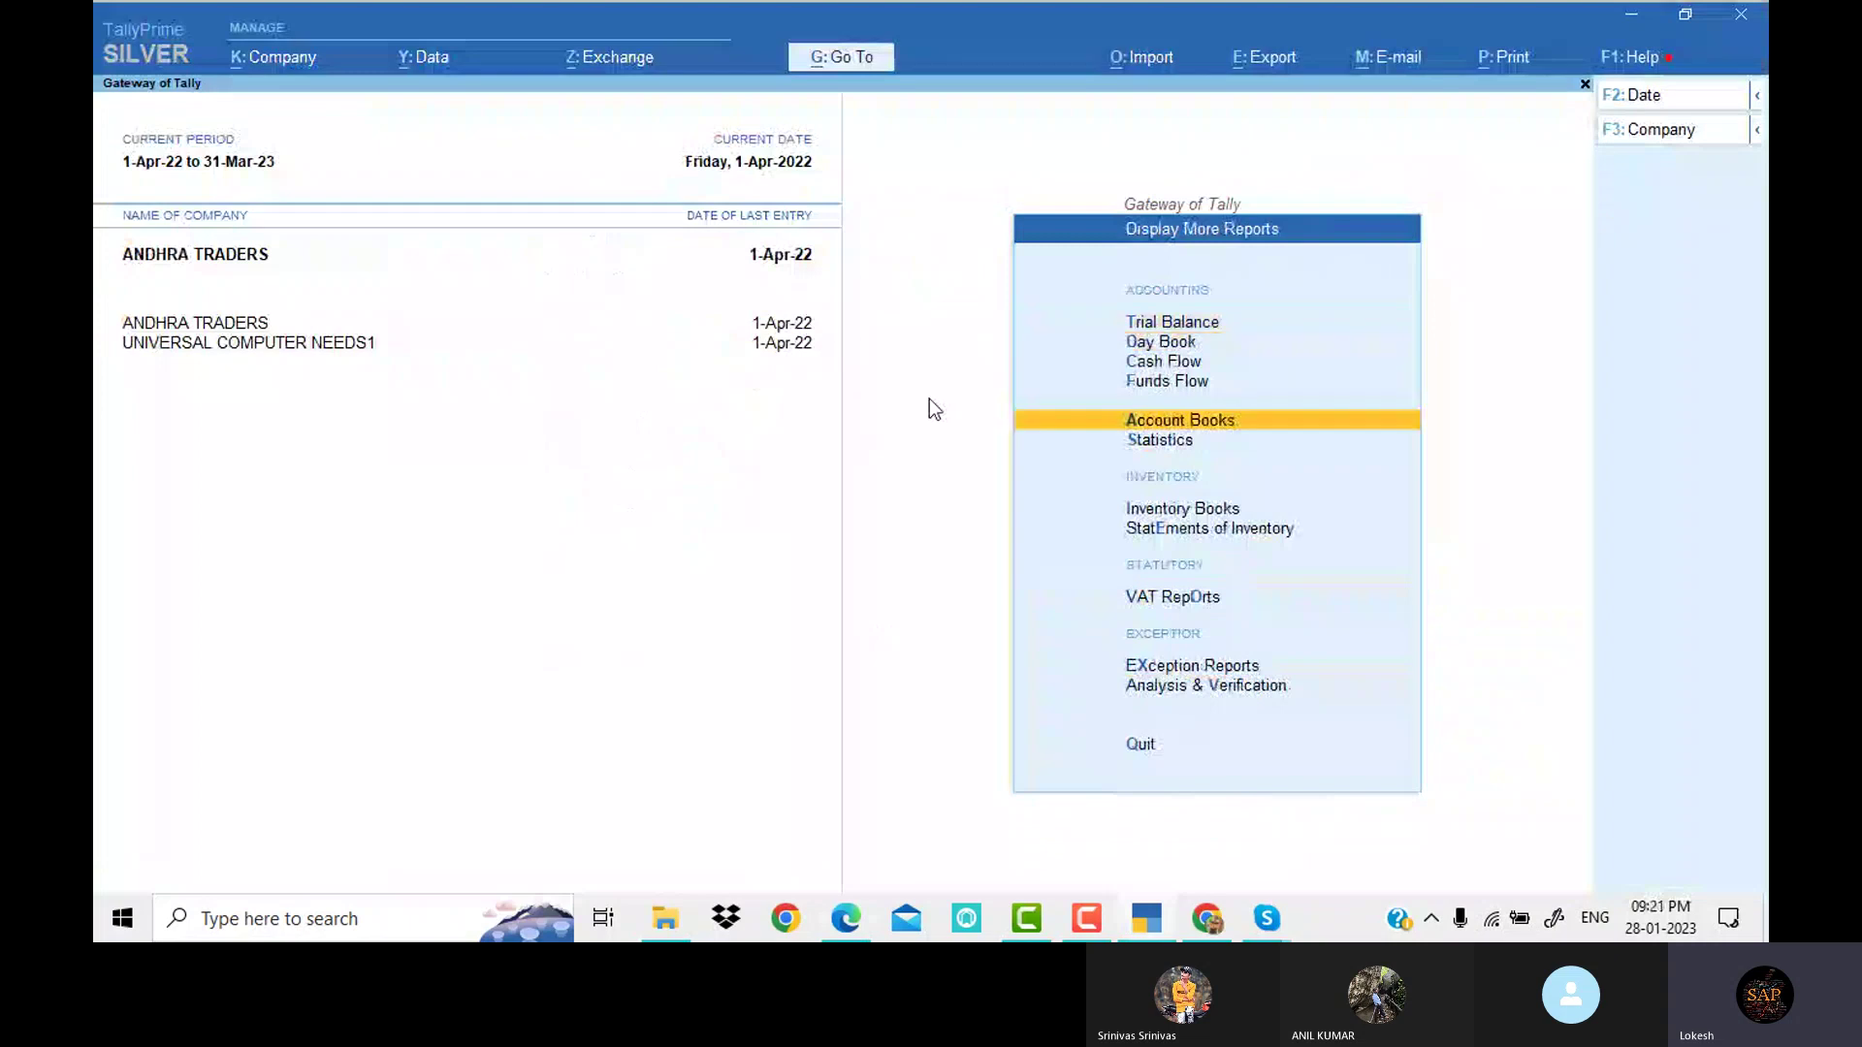
pyautogui.press('Down')
pyautogui.press('Down')
pyautogui.press('Down')
pyautogui.press('Down')
pyautogui.press('Down')
pyautogui.press('Up')
pyautogui.press('Return')
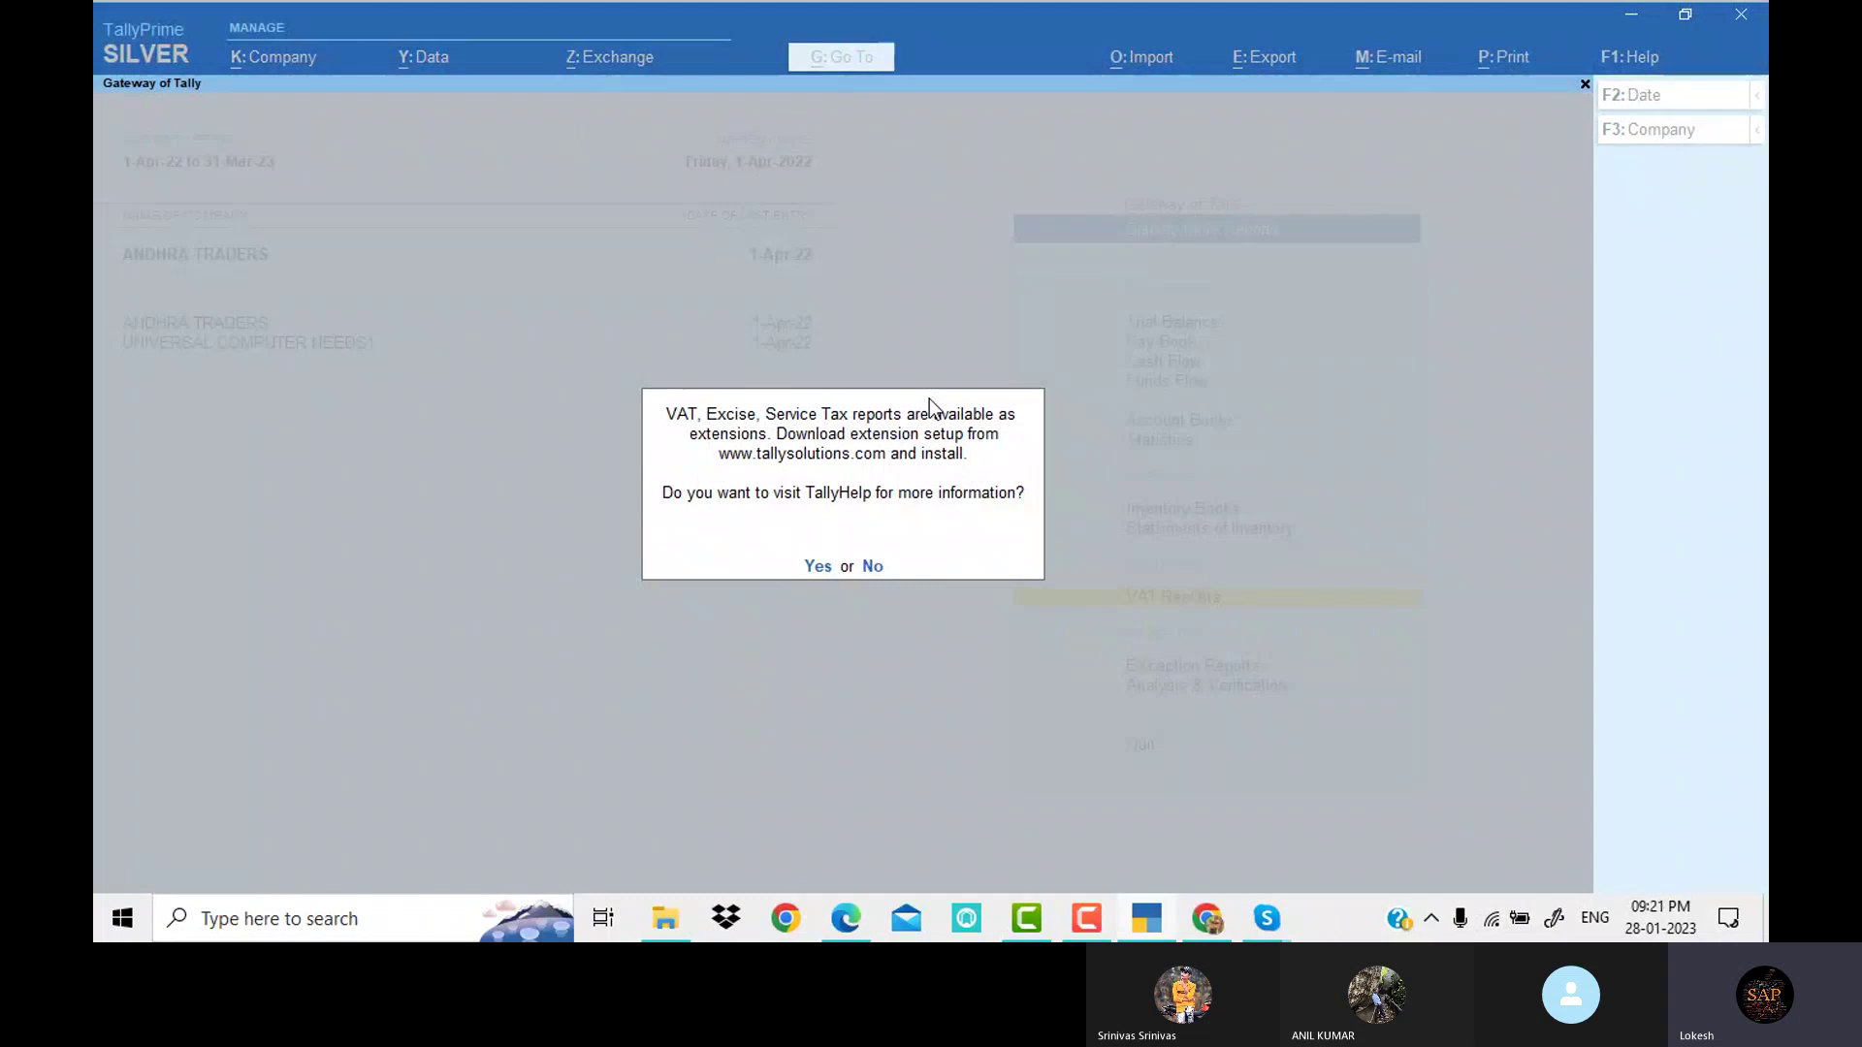
pyautogui.press('n')
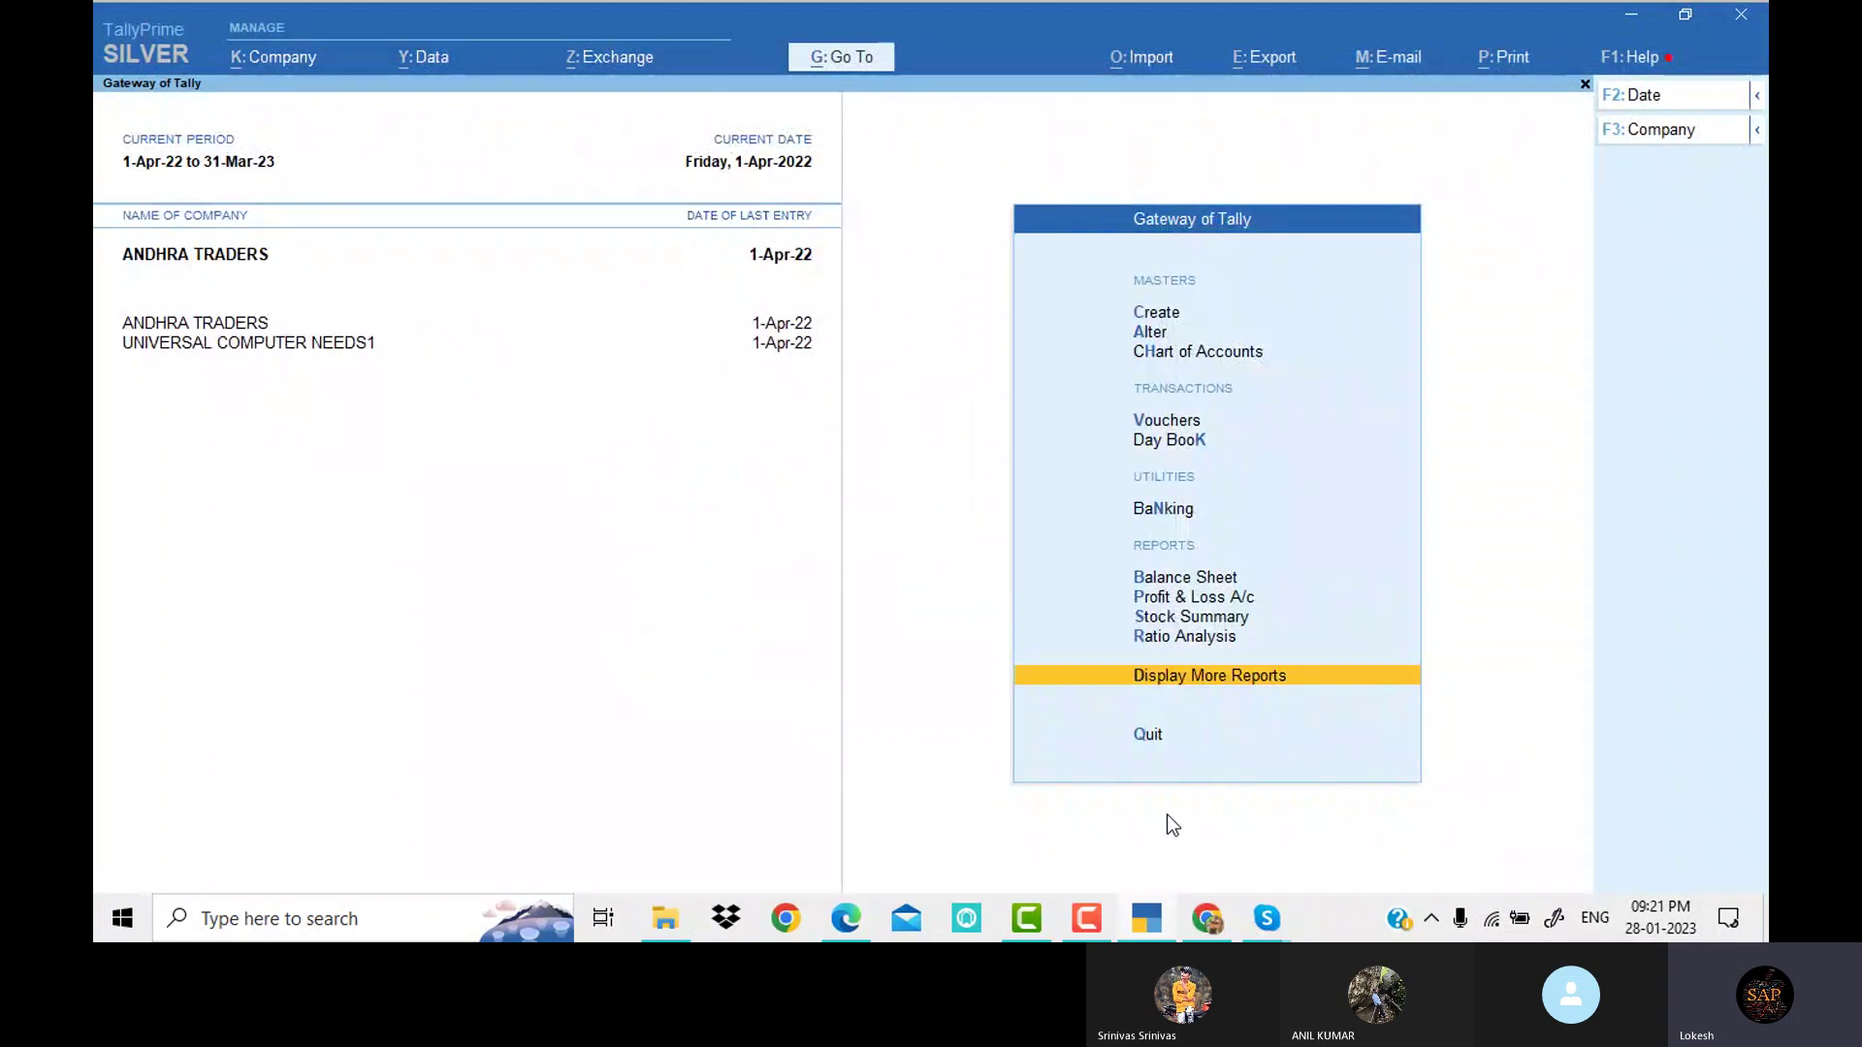
# Switch to the Skype group call window
pyautogui.click(1280, 924)
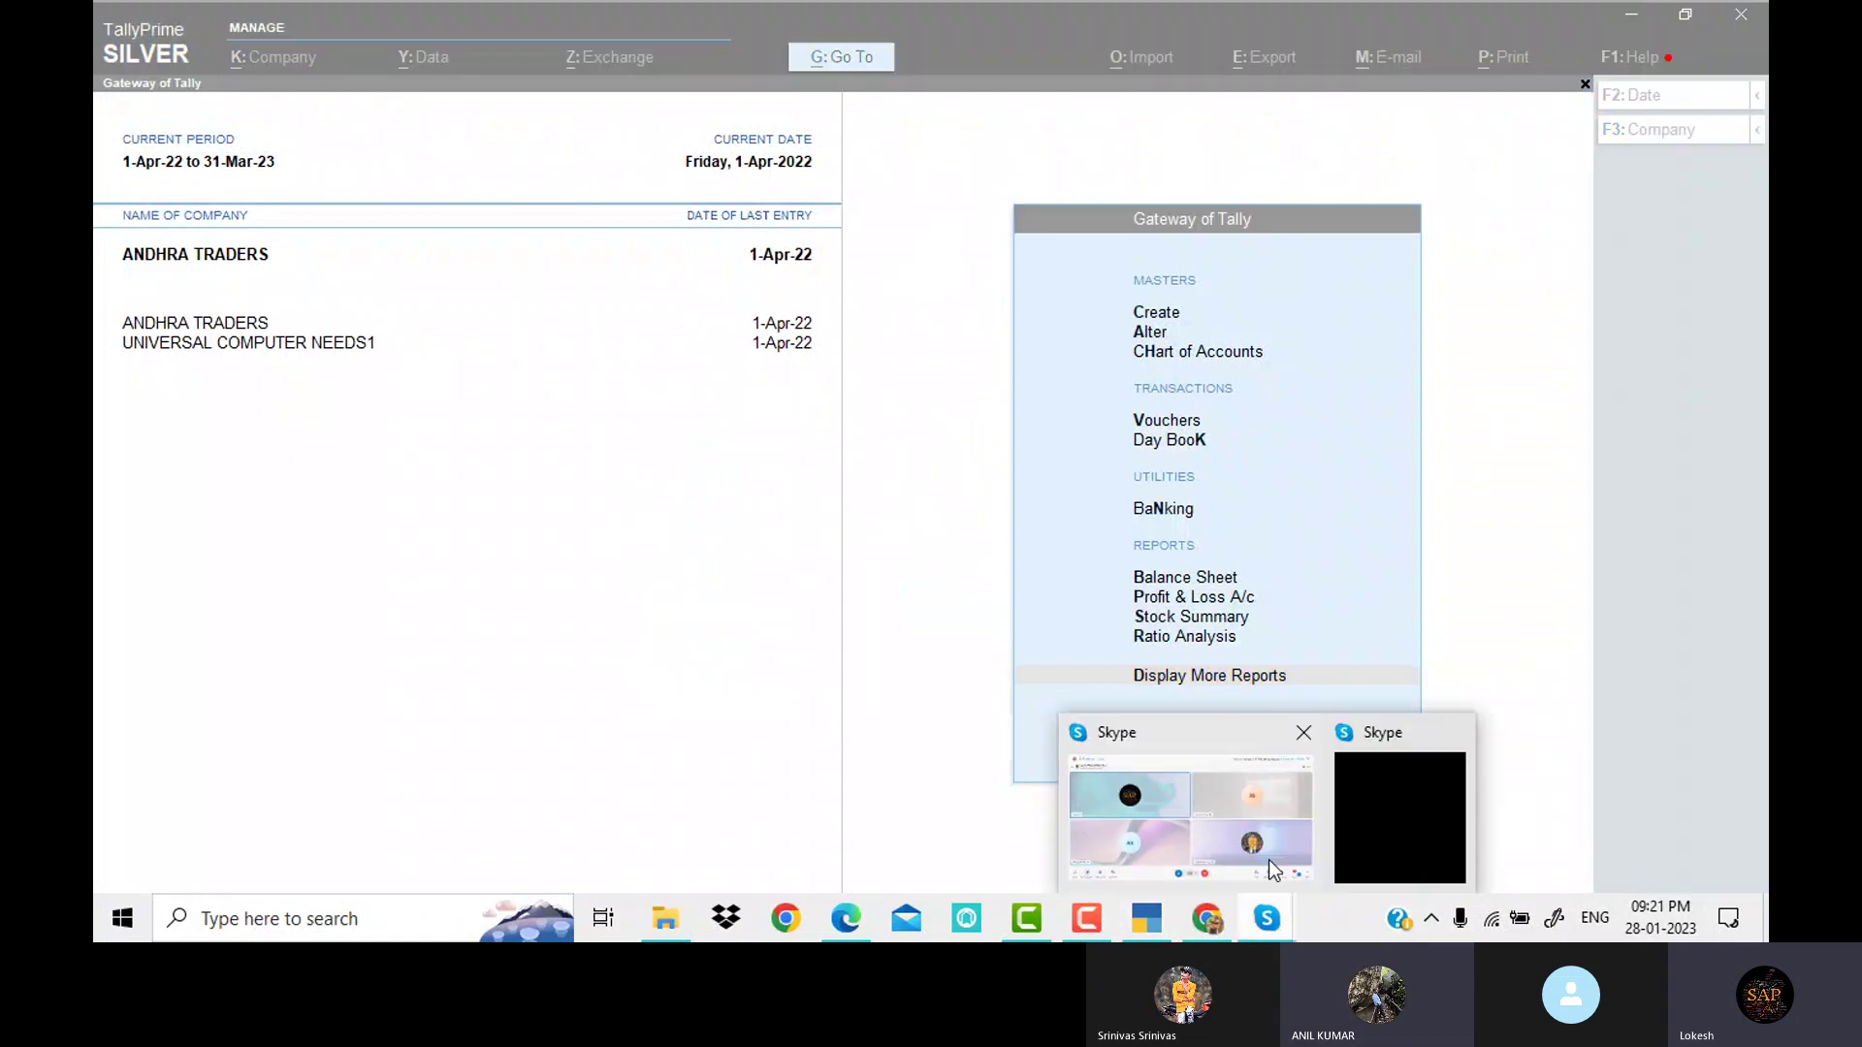
pyautogui.click(1269, 860)
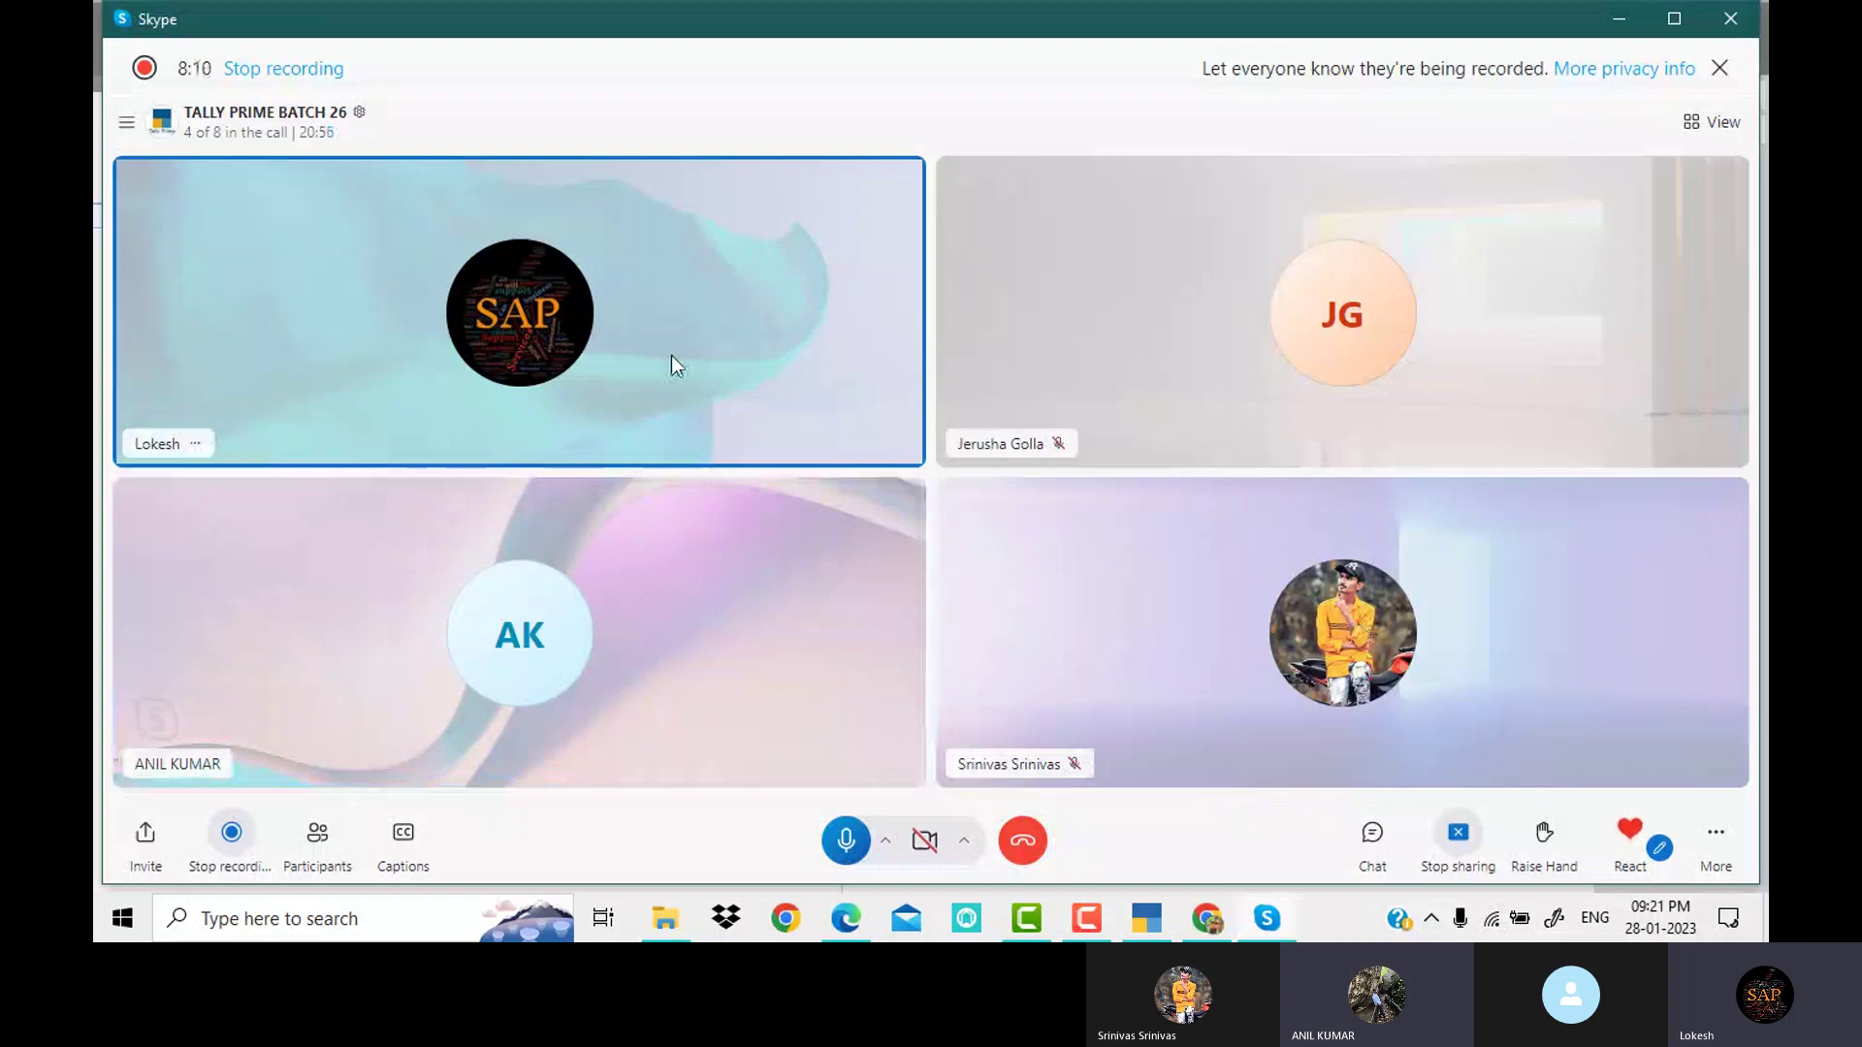